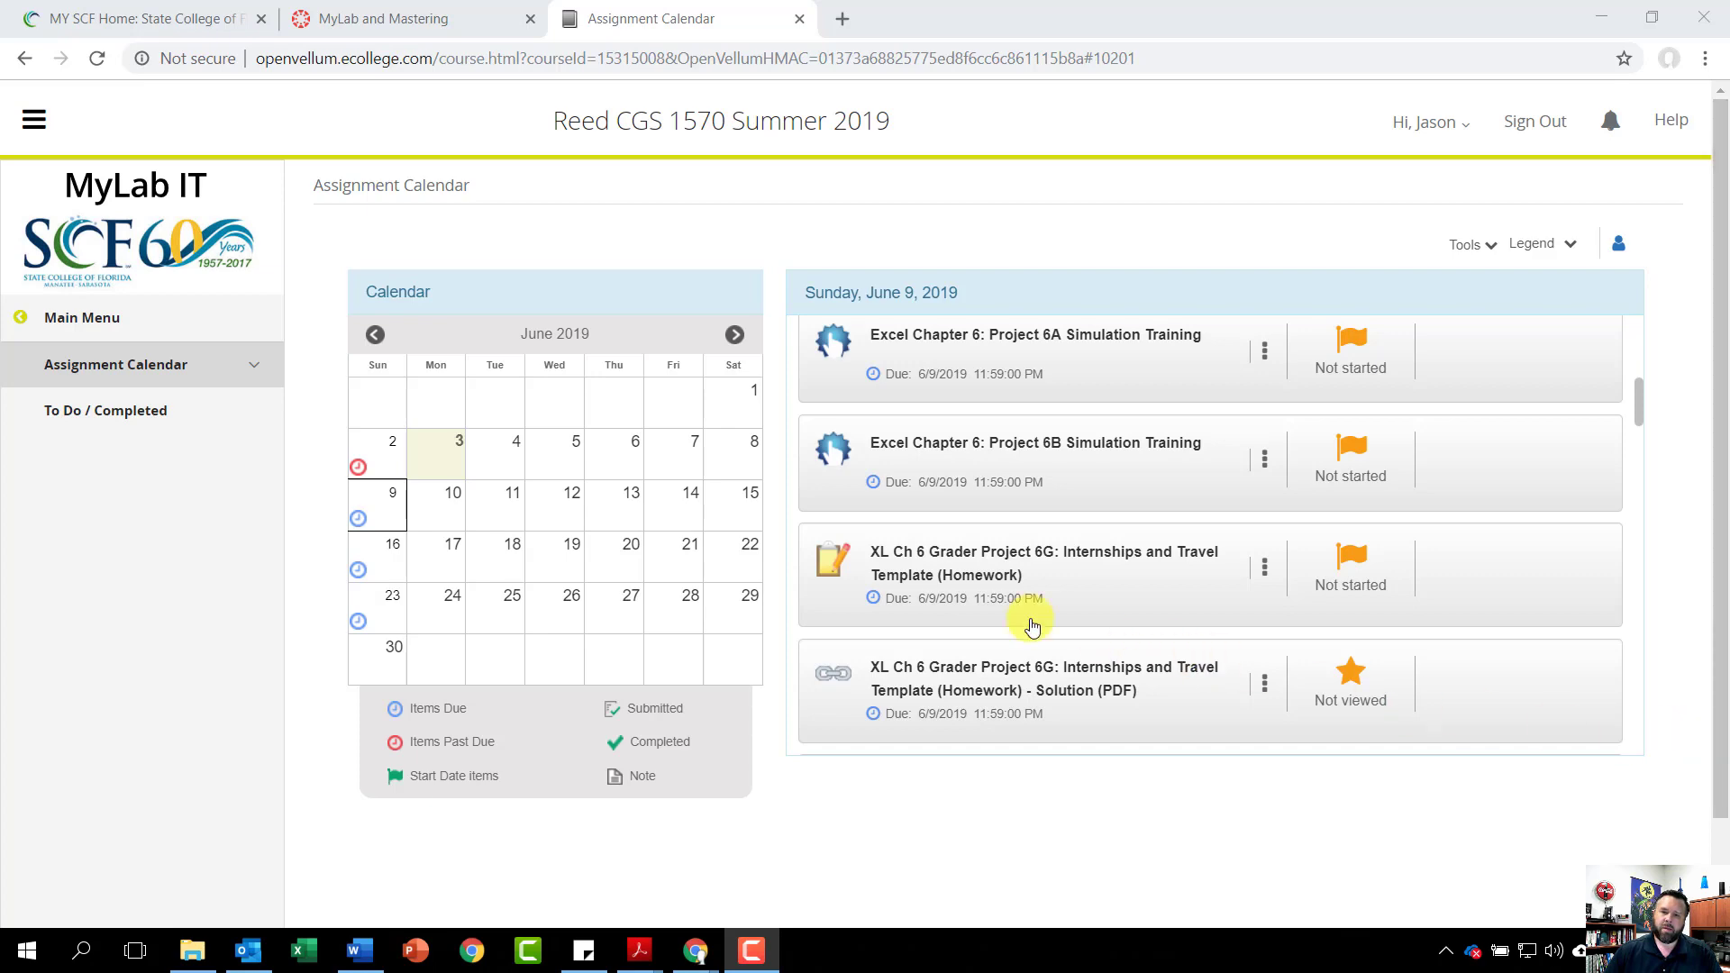
# Download the Project 6G instructions and starting workbook, then open the workbook in Excel
pyautogui.click(922, 561)
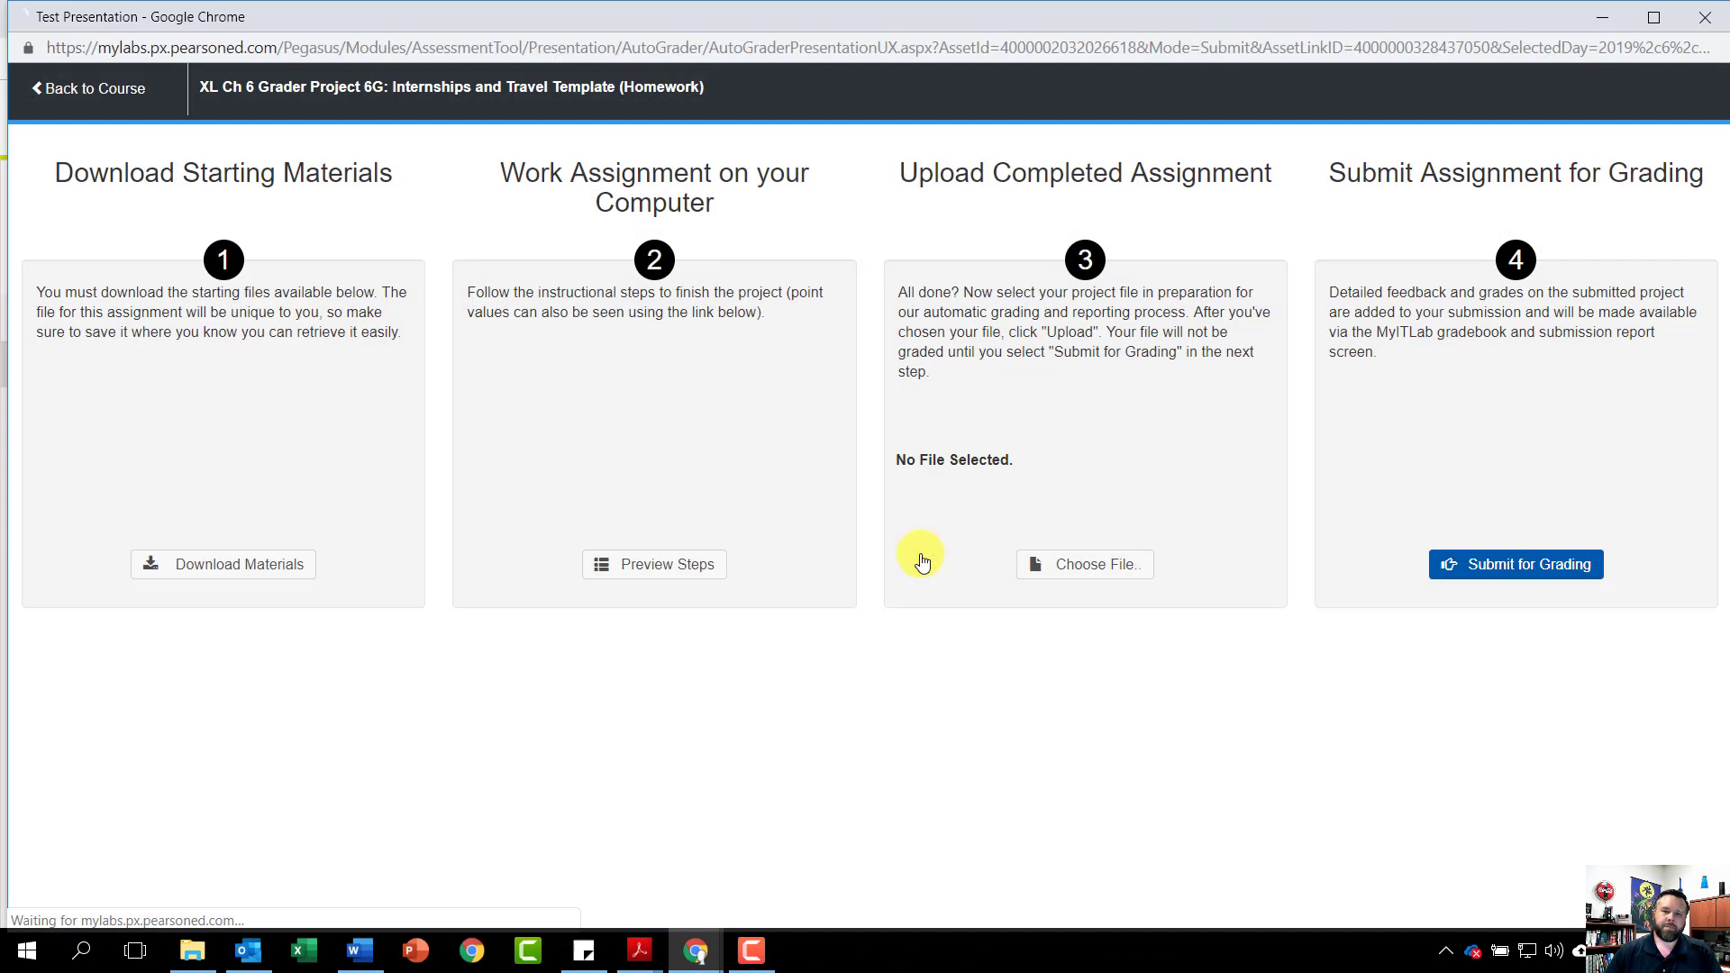
pyautogui.click(205, 564)
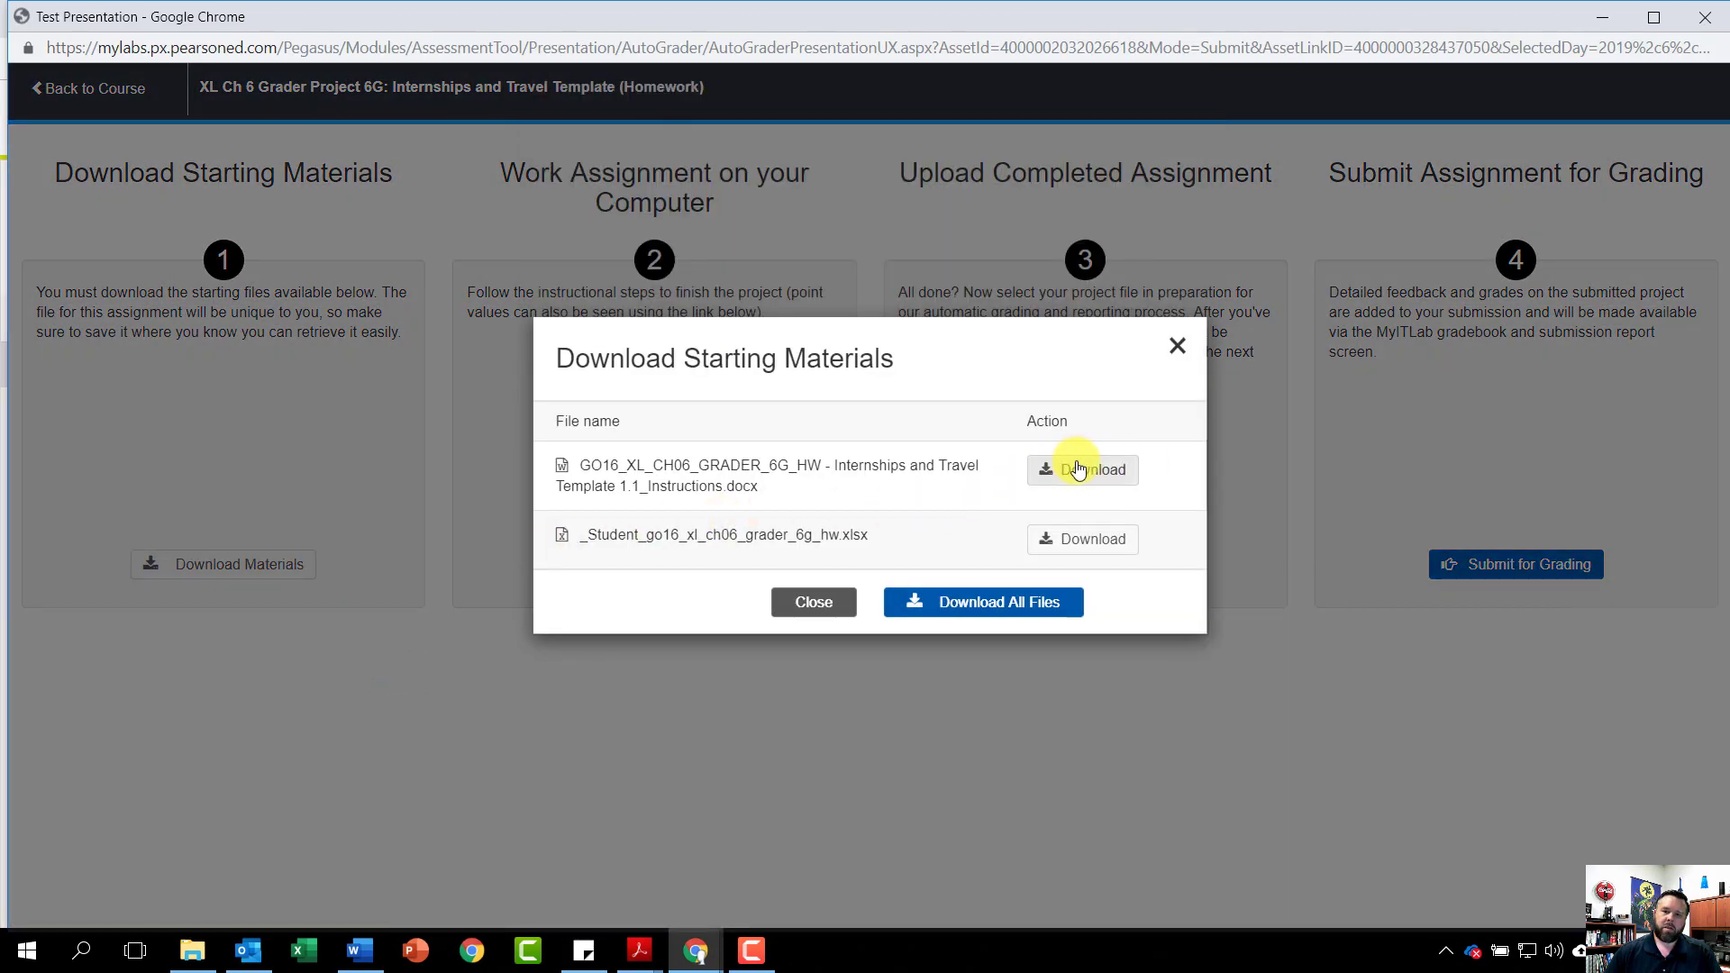
pyautogui.click(1088, 472)
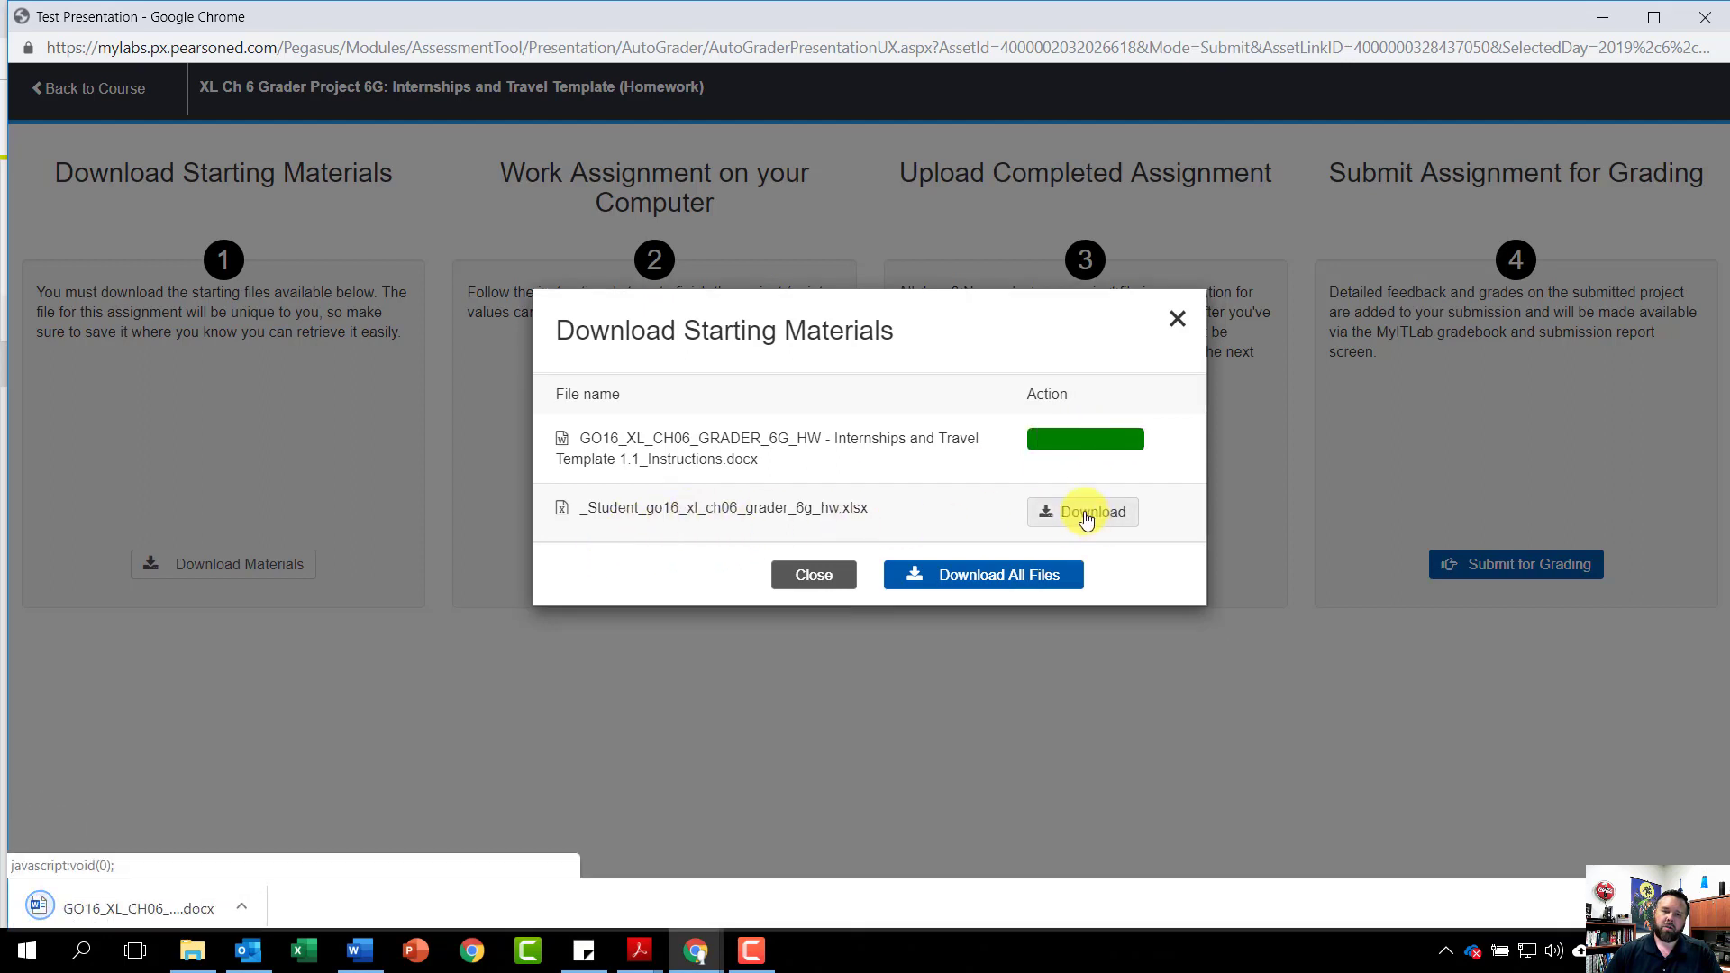
pyautogui.click(1083, 511)
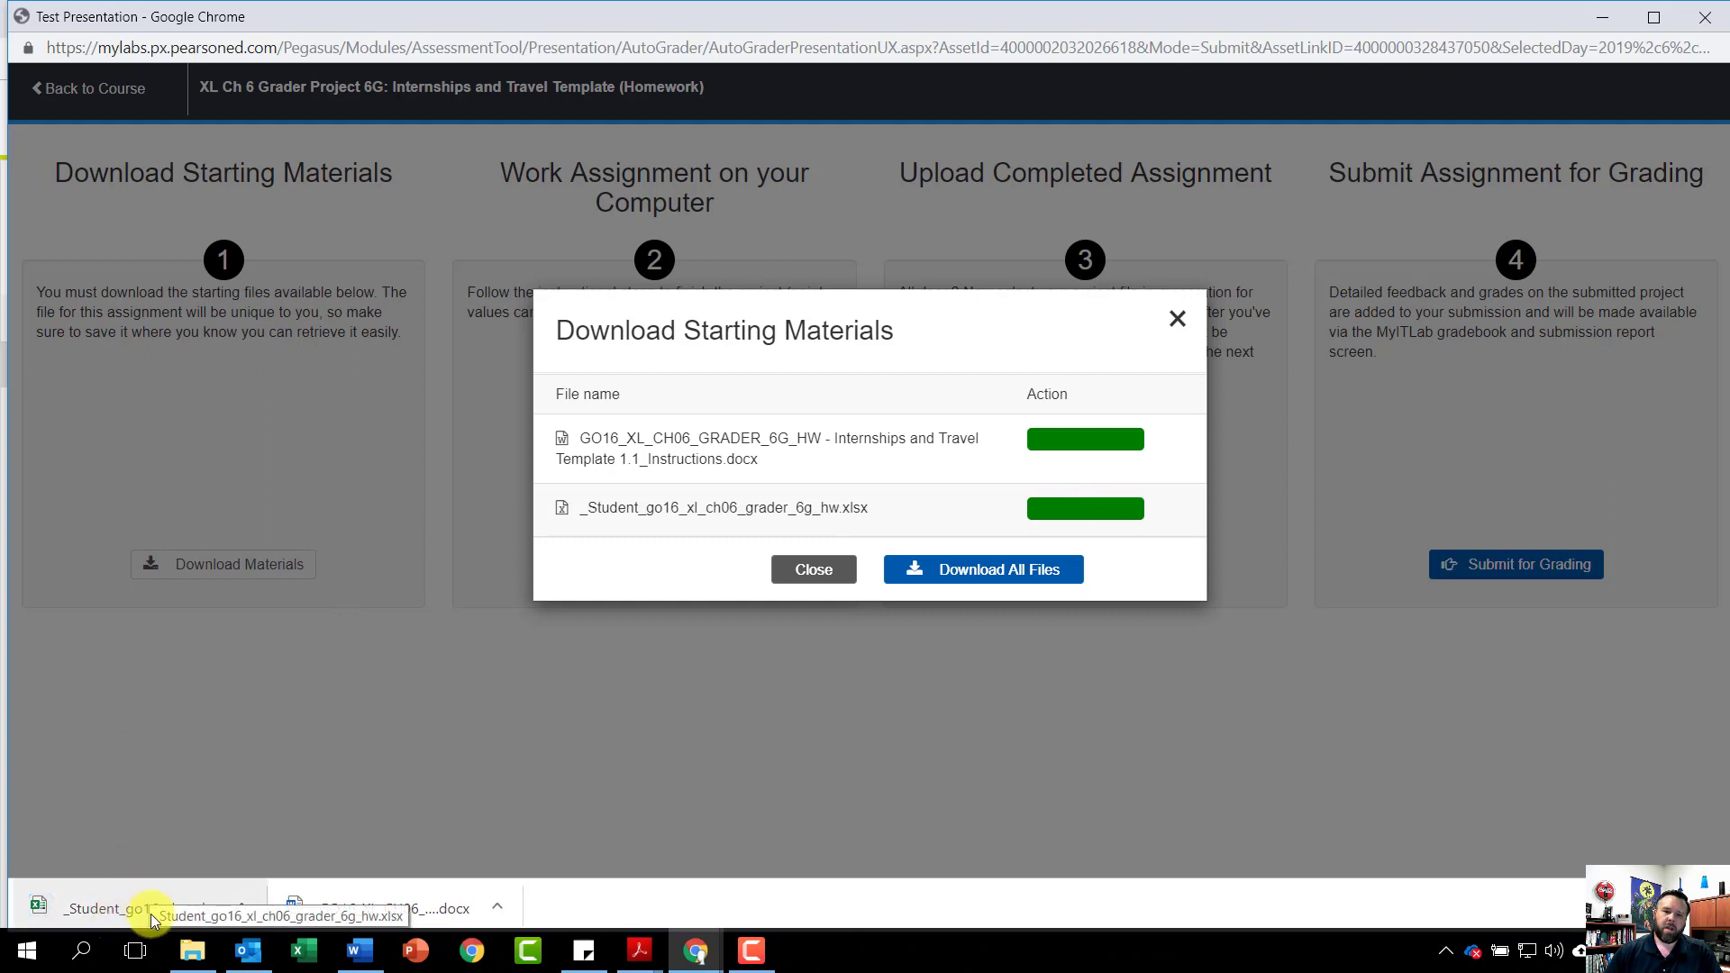
pyautogui.click(123, 904)
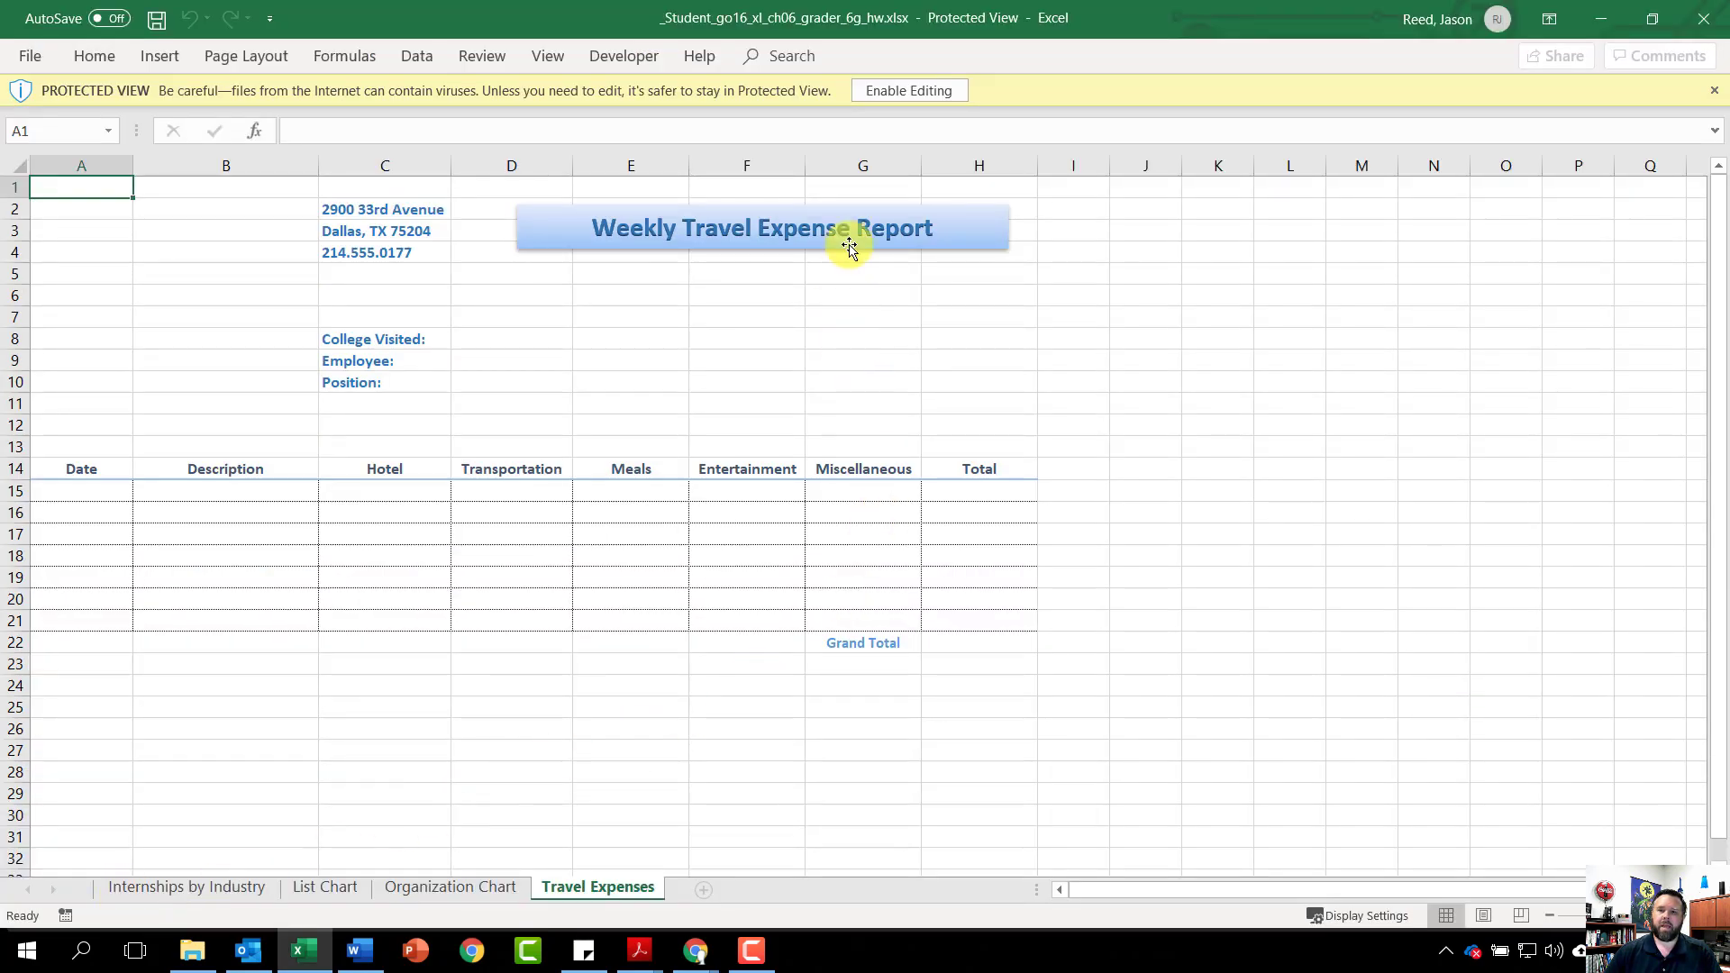
# Enable editing so the Travel Expenses sheet is no longer in Protected View
pyautogui.click(911, 90)
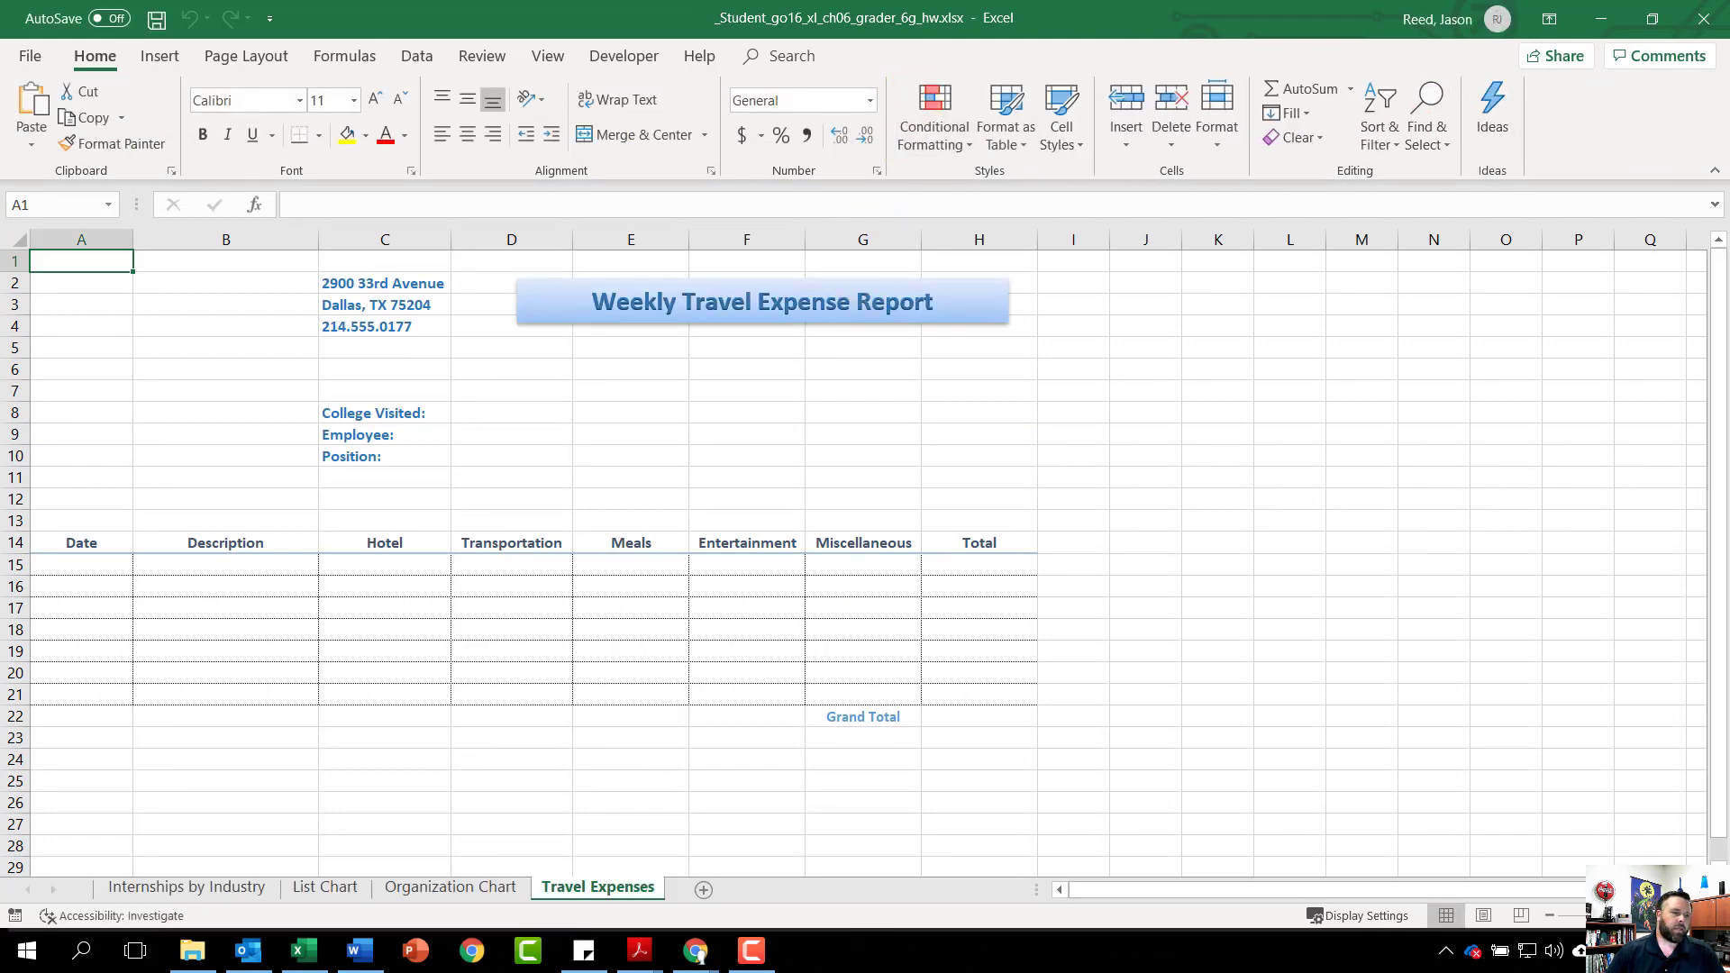
pyautogui.scroll(-1, 865, 559)
pyautogui.scroll(1, 865, 558)
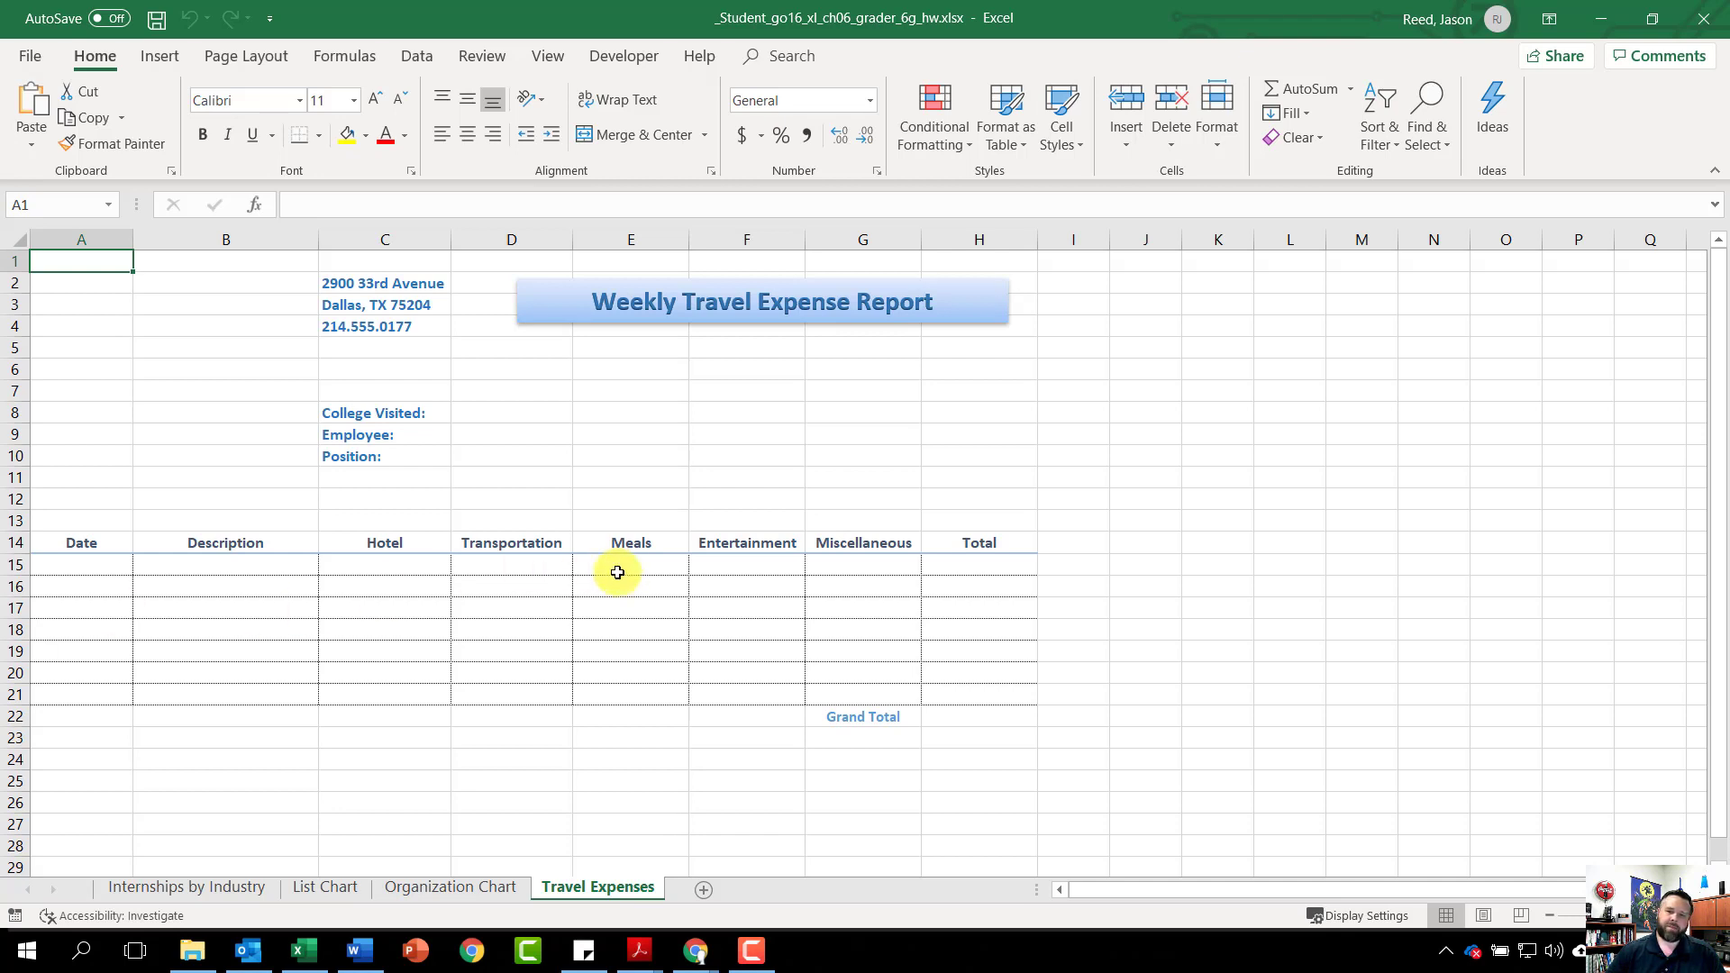
# On the Internships by Industry sheet, insert a line sparkline in G4 using data range B4:F4
pyautogui.click(195, 890)
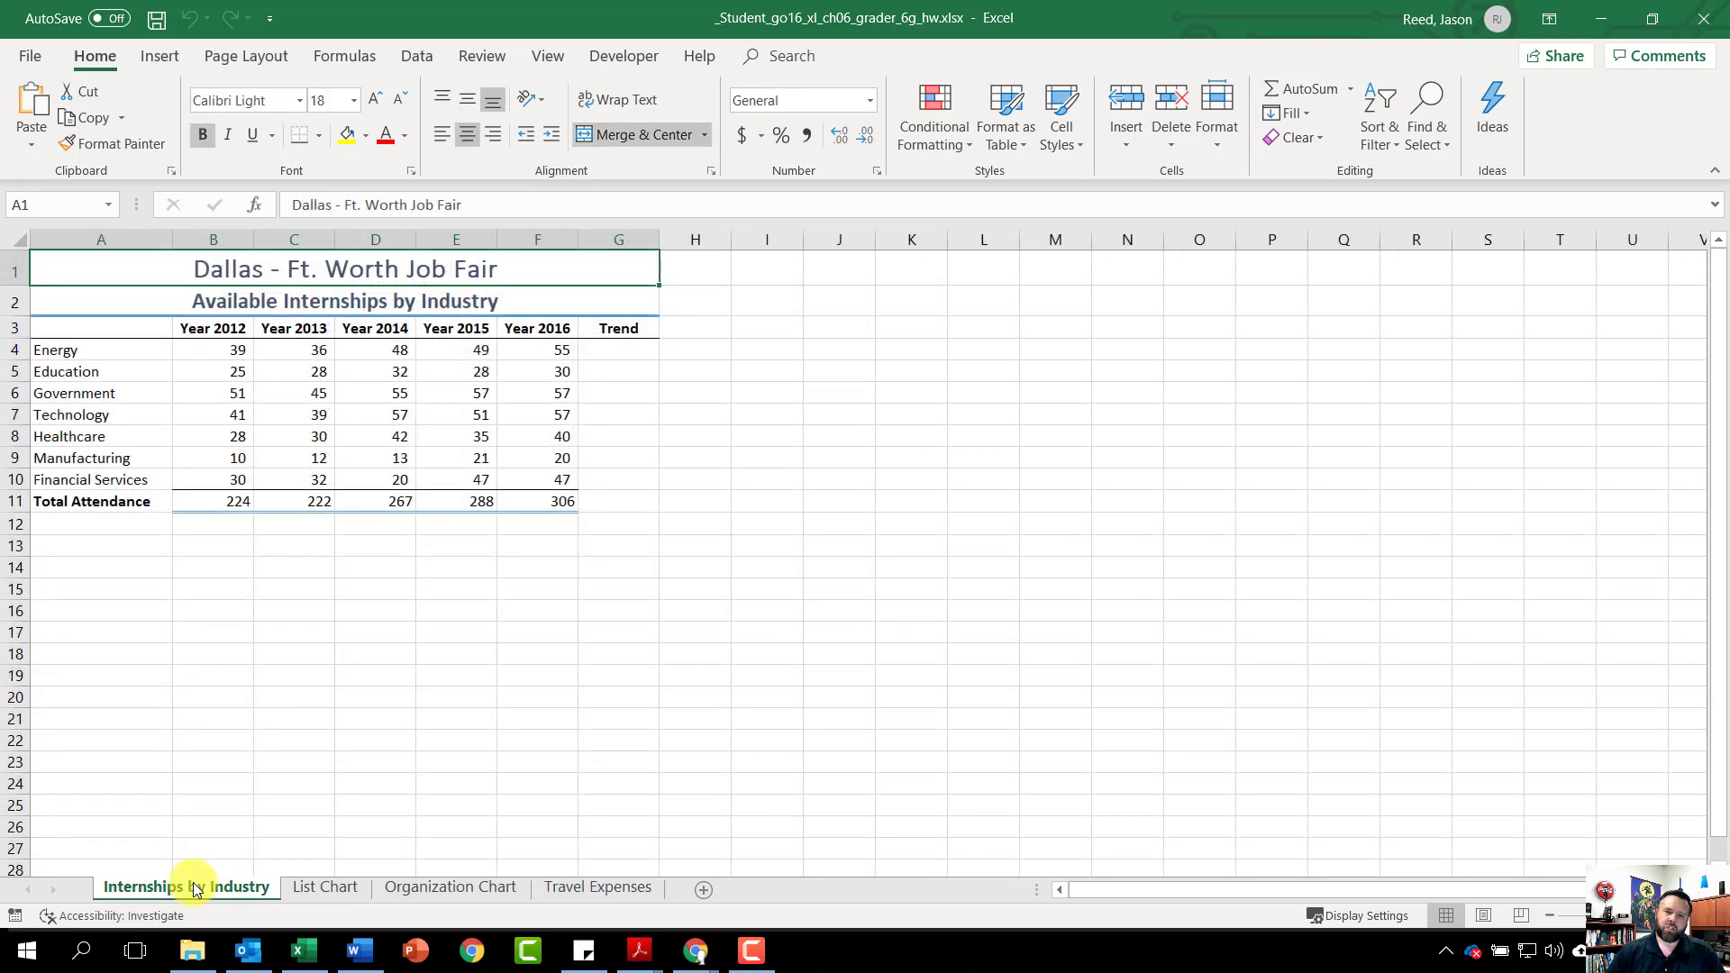
pyautogui.click(612, 354)
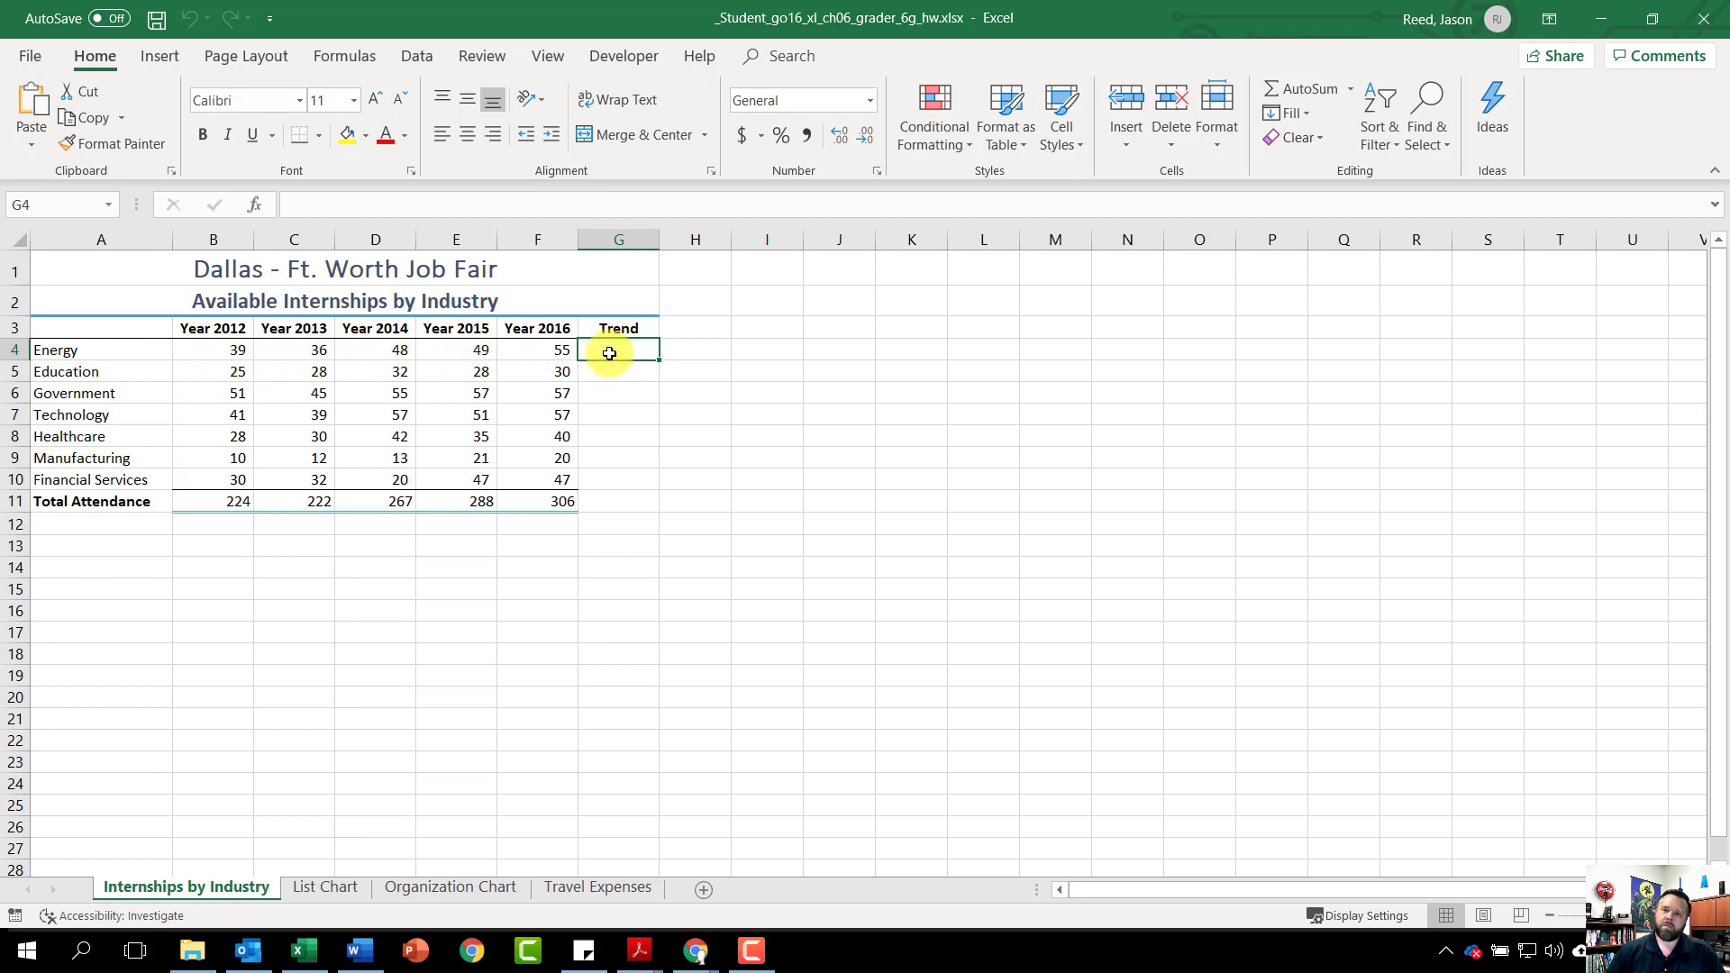
pyautogui.click(162, 58)
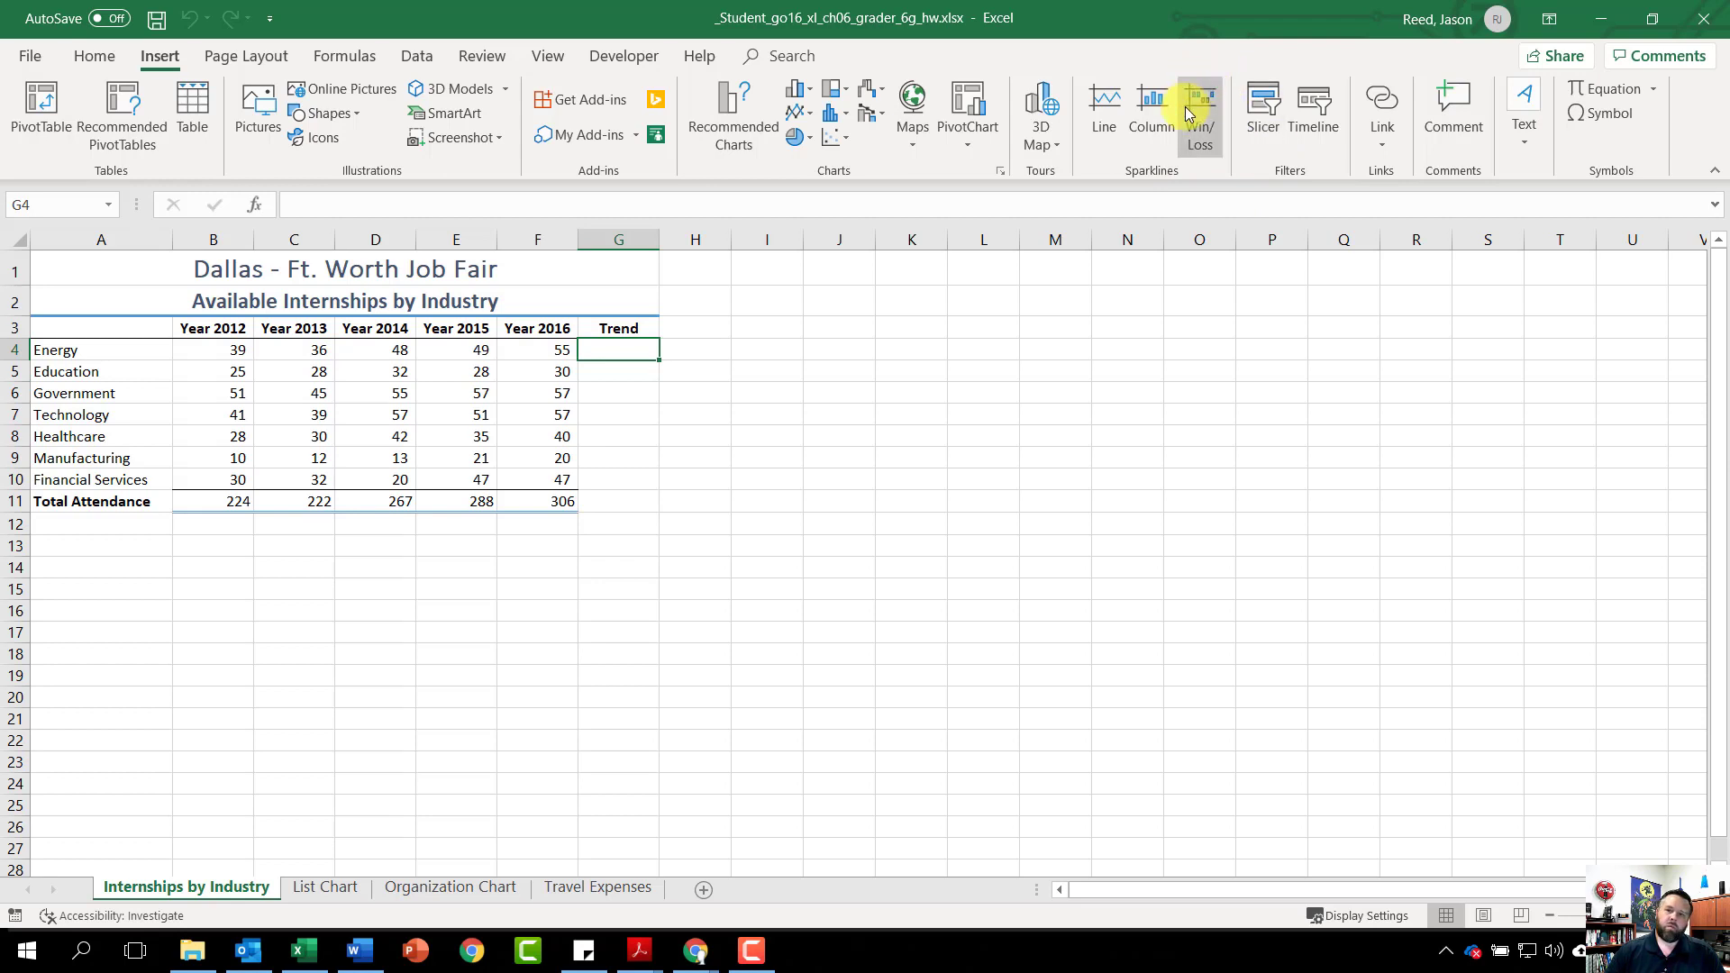
pyautogui.click(1099, 101)
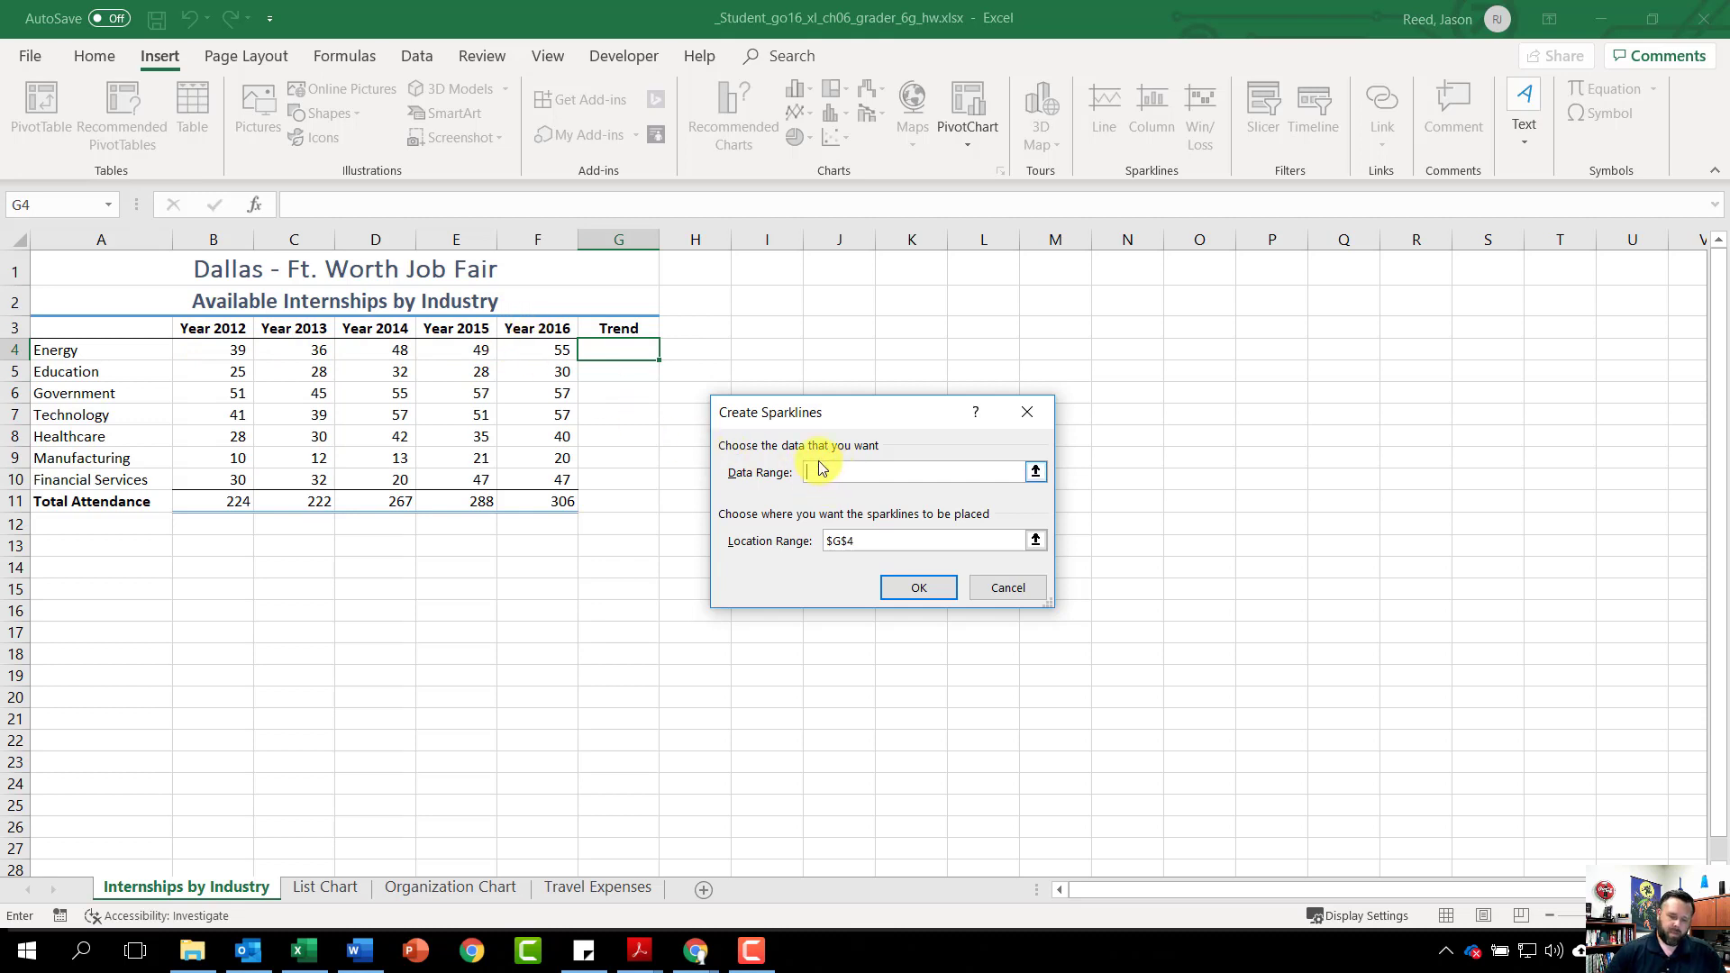
pyautogui.write('b')
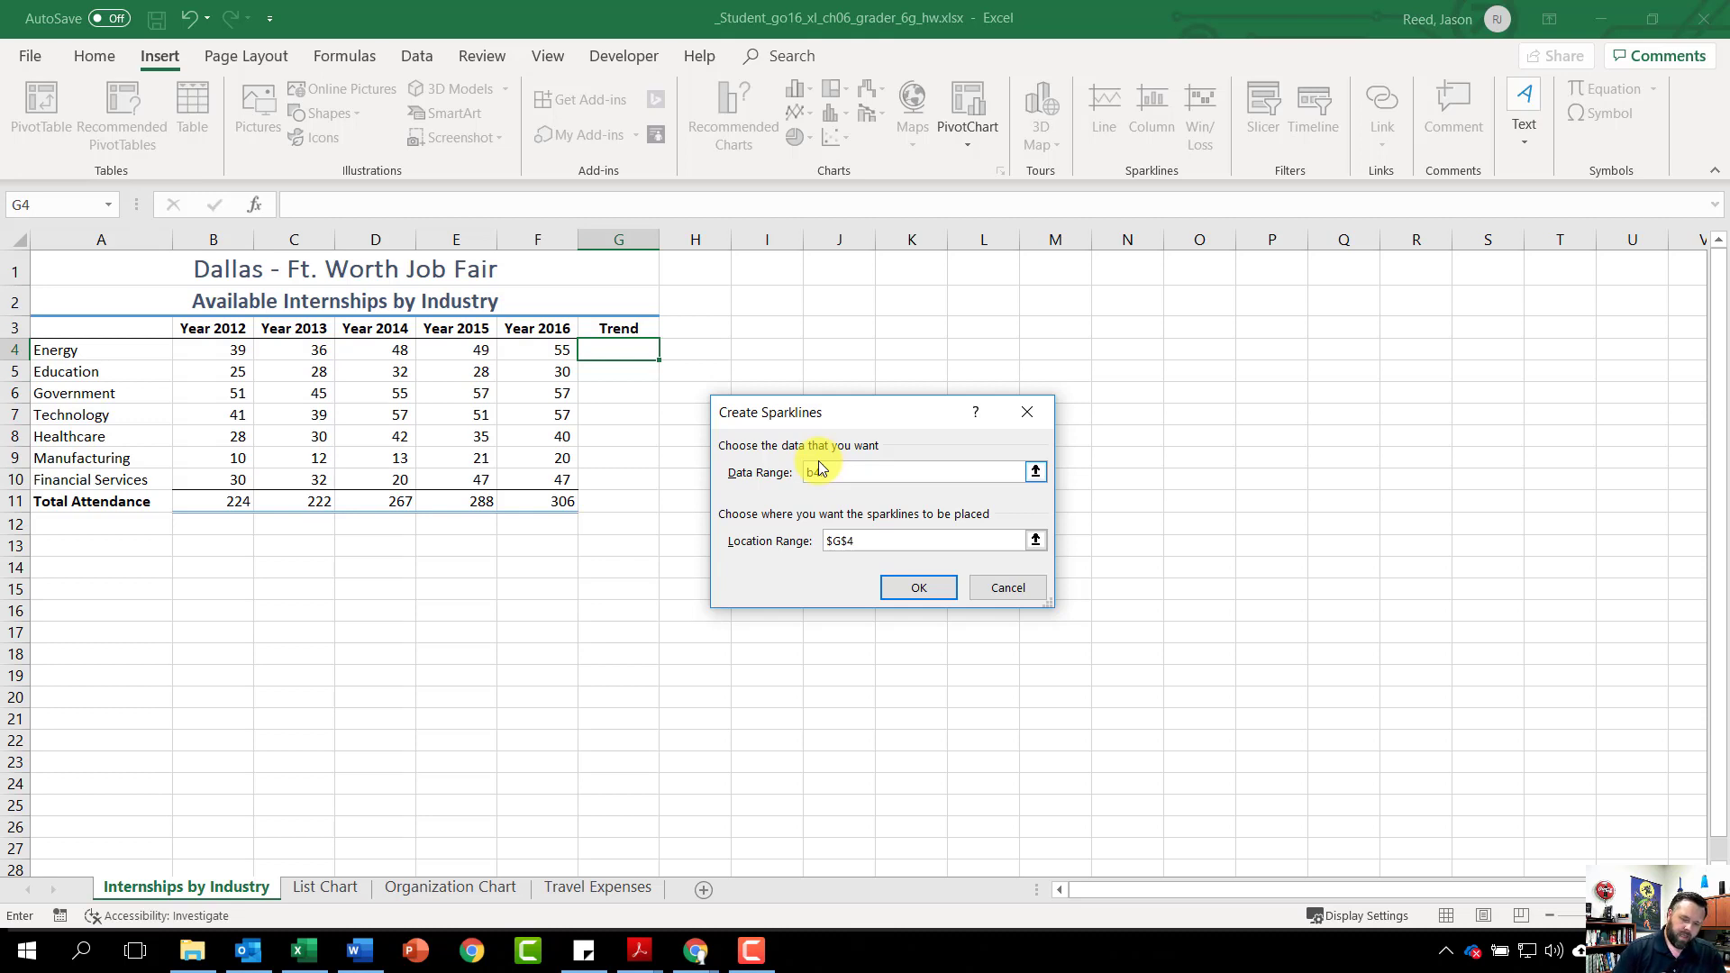
pyautogui.write('4:f4')
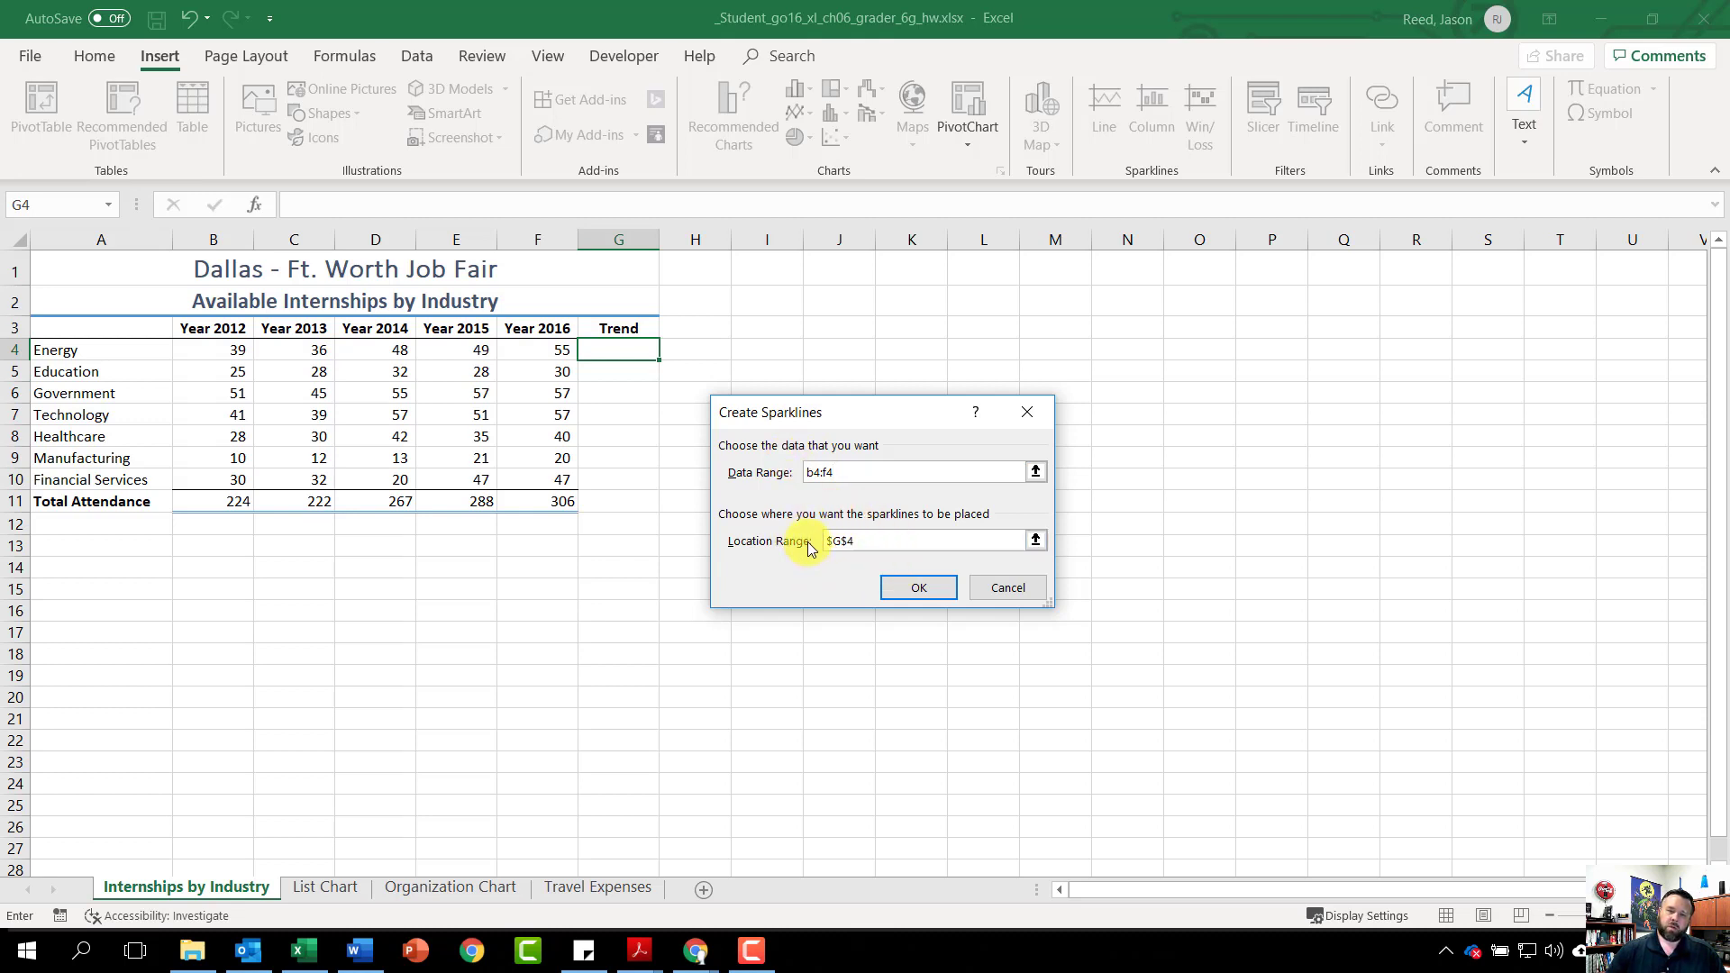
pyautogui.click(928, 591)
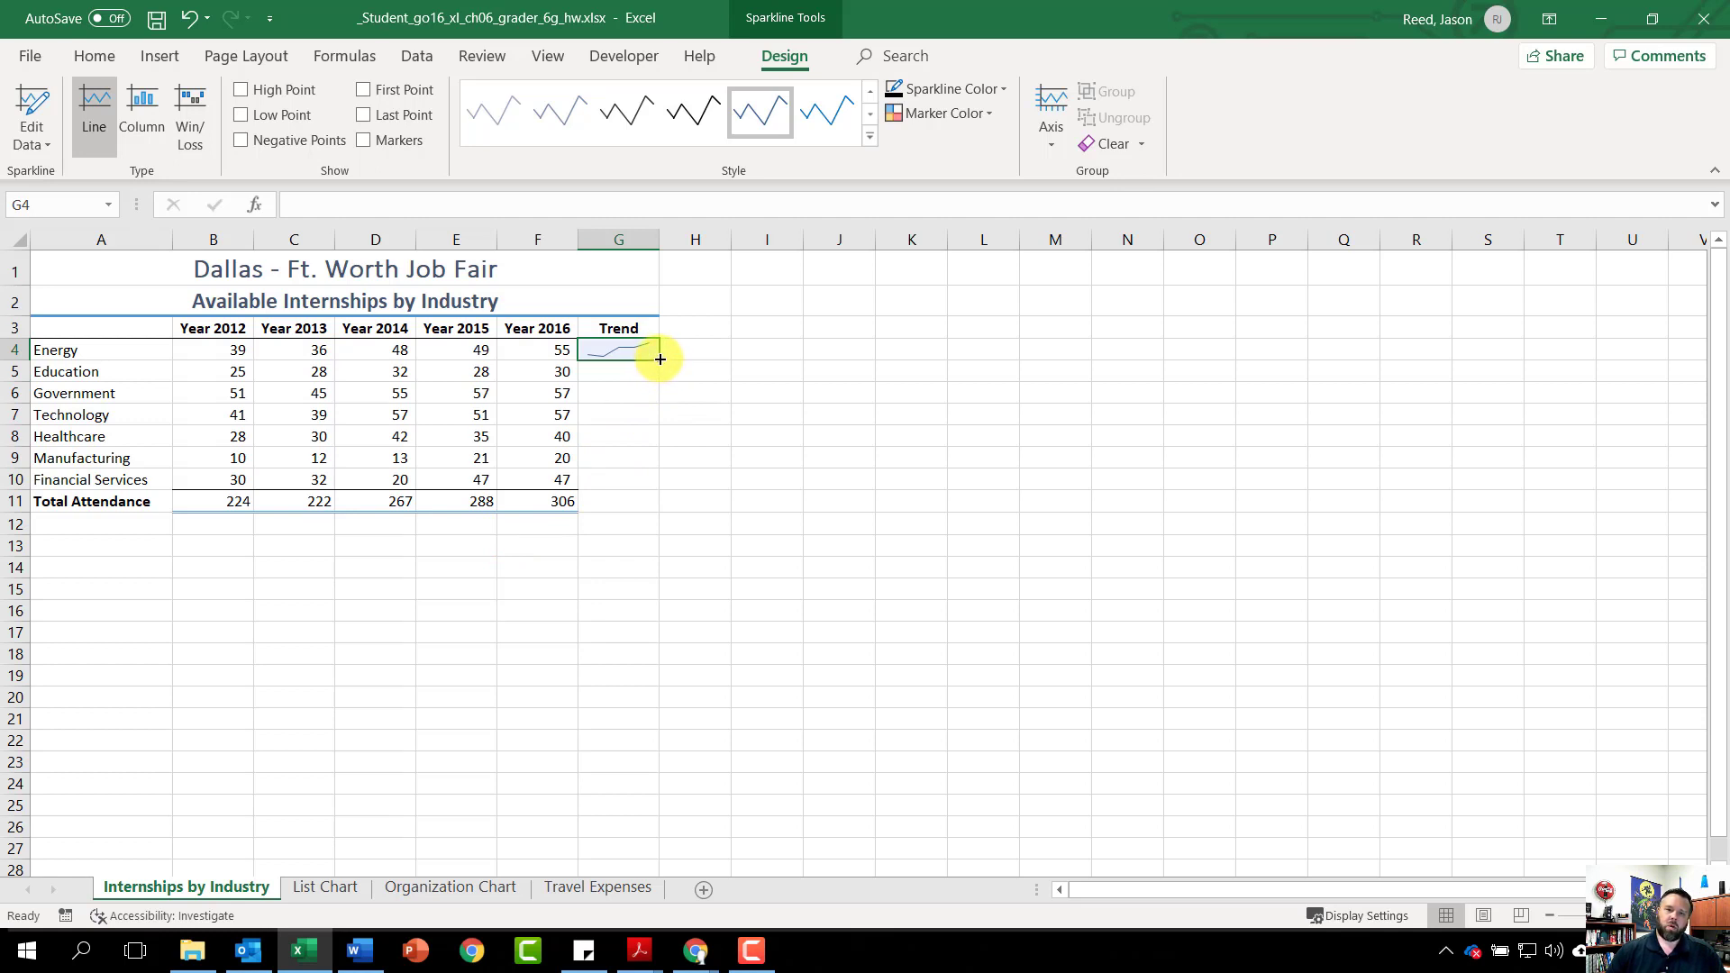
# Fill the G4 sparkline down to G10, show high and last points, and apply Gold, Sparkline Style Accent 4
pyautogui.moveTo(661, 359); pyautogui.dragTo(667, 483)
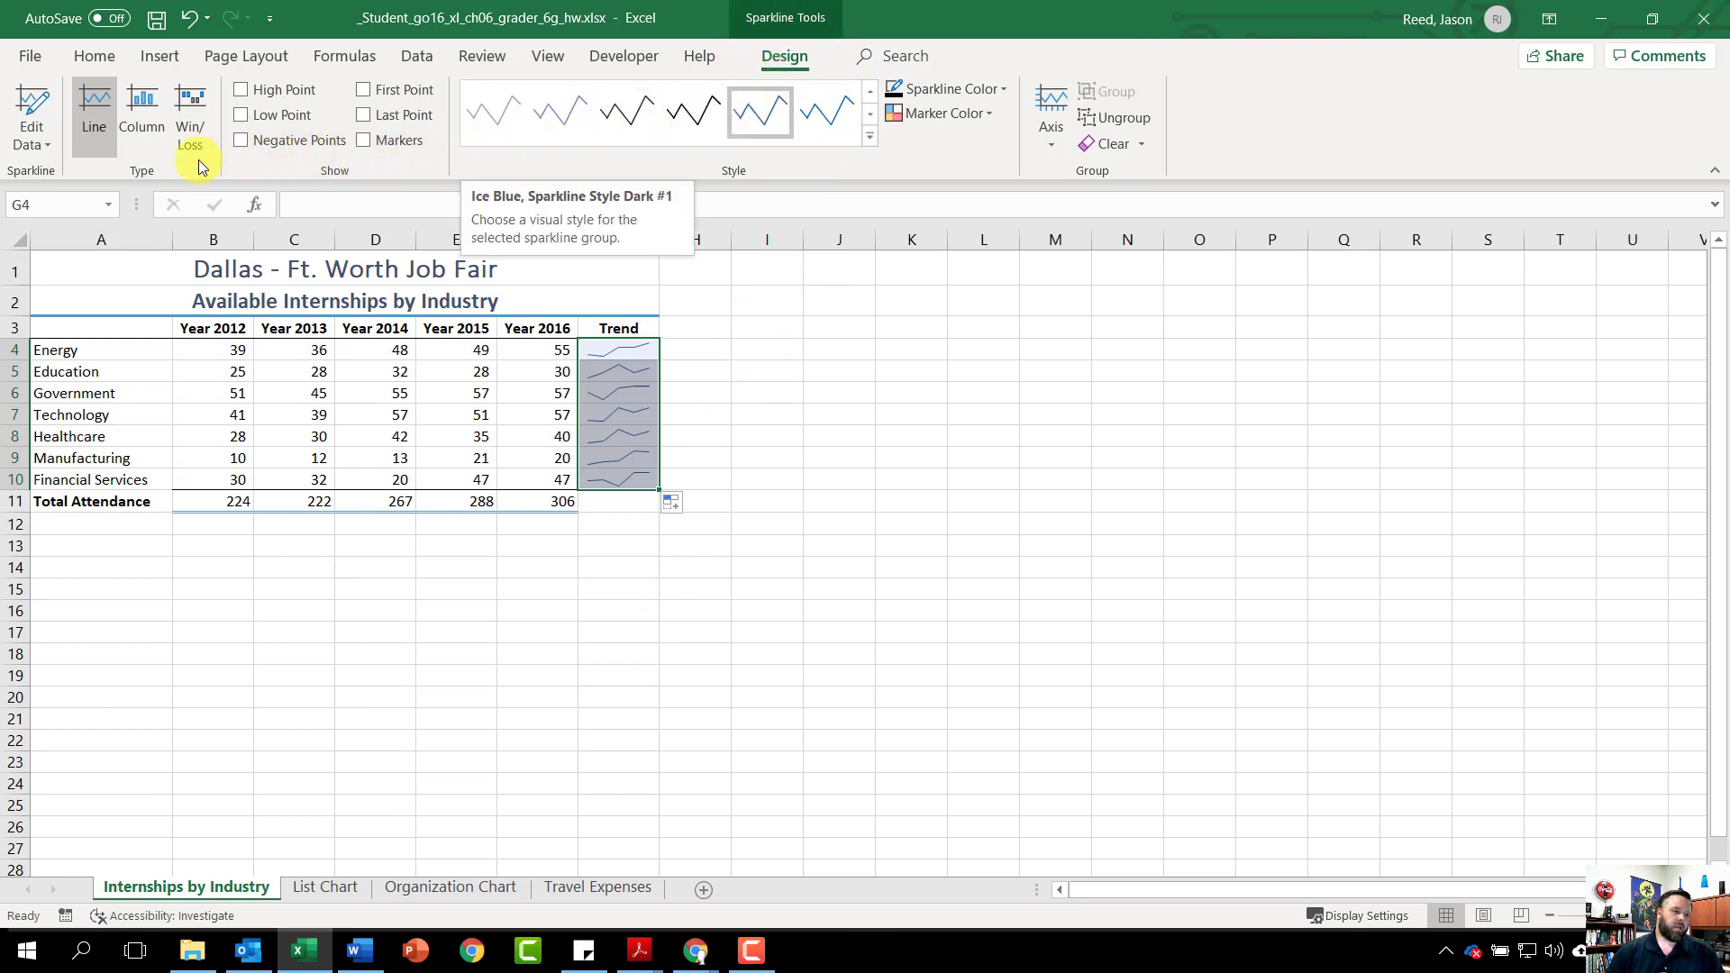
pyautogui.click(241, 90)
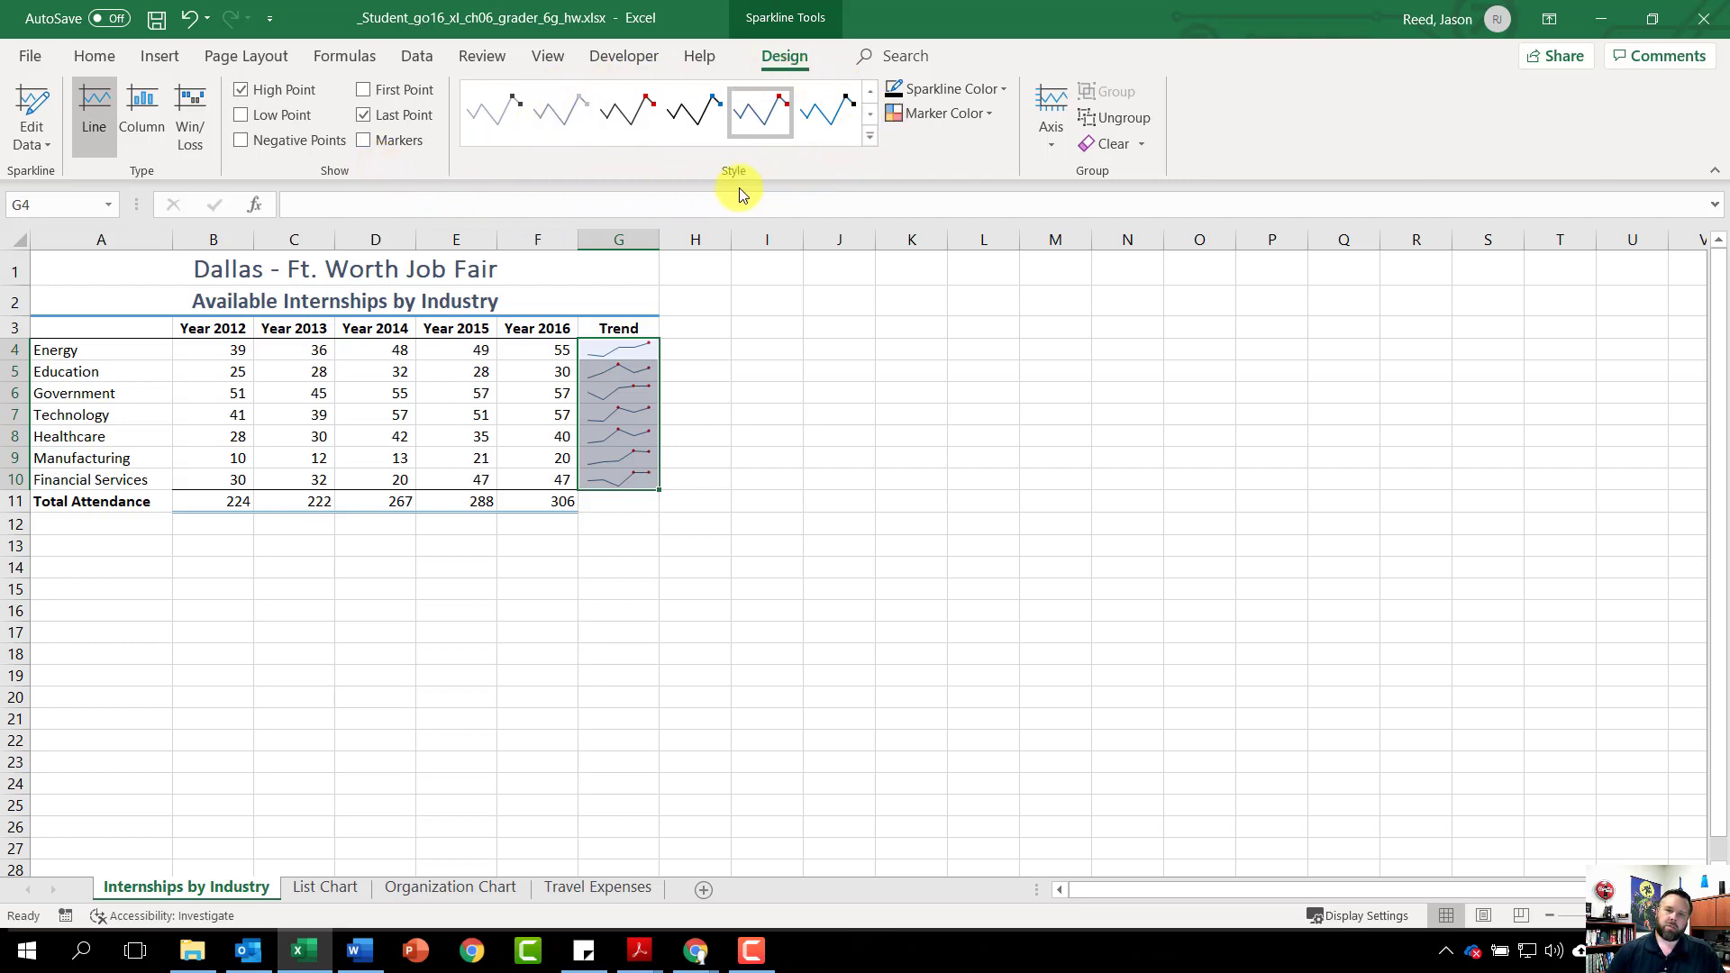
pyautogui.click(868, 140)
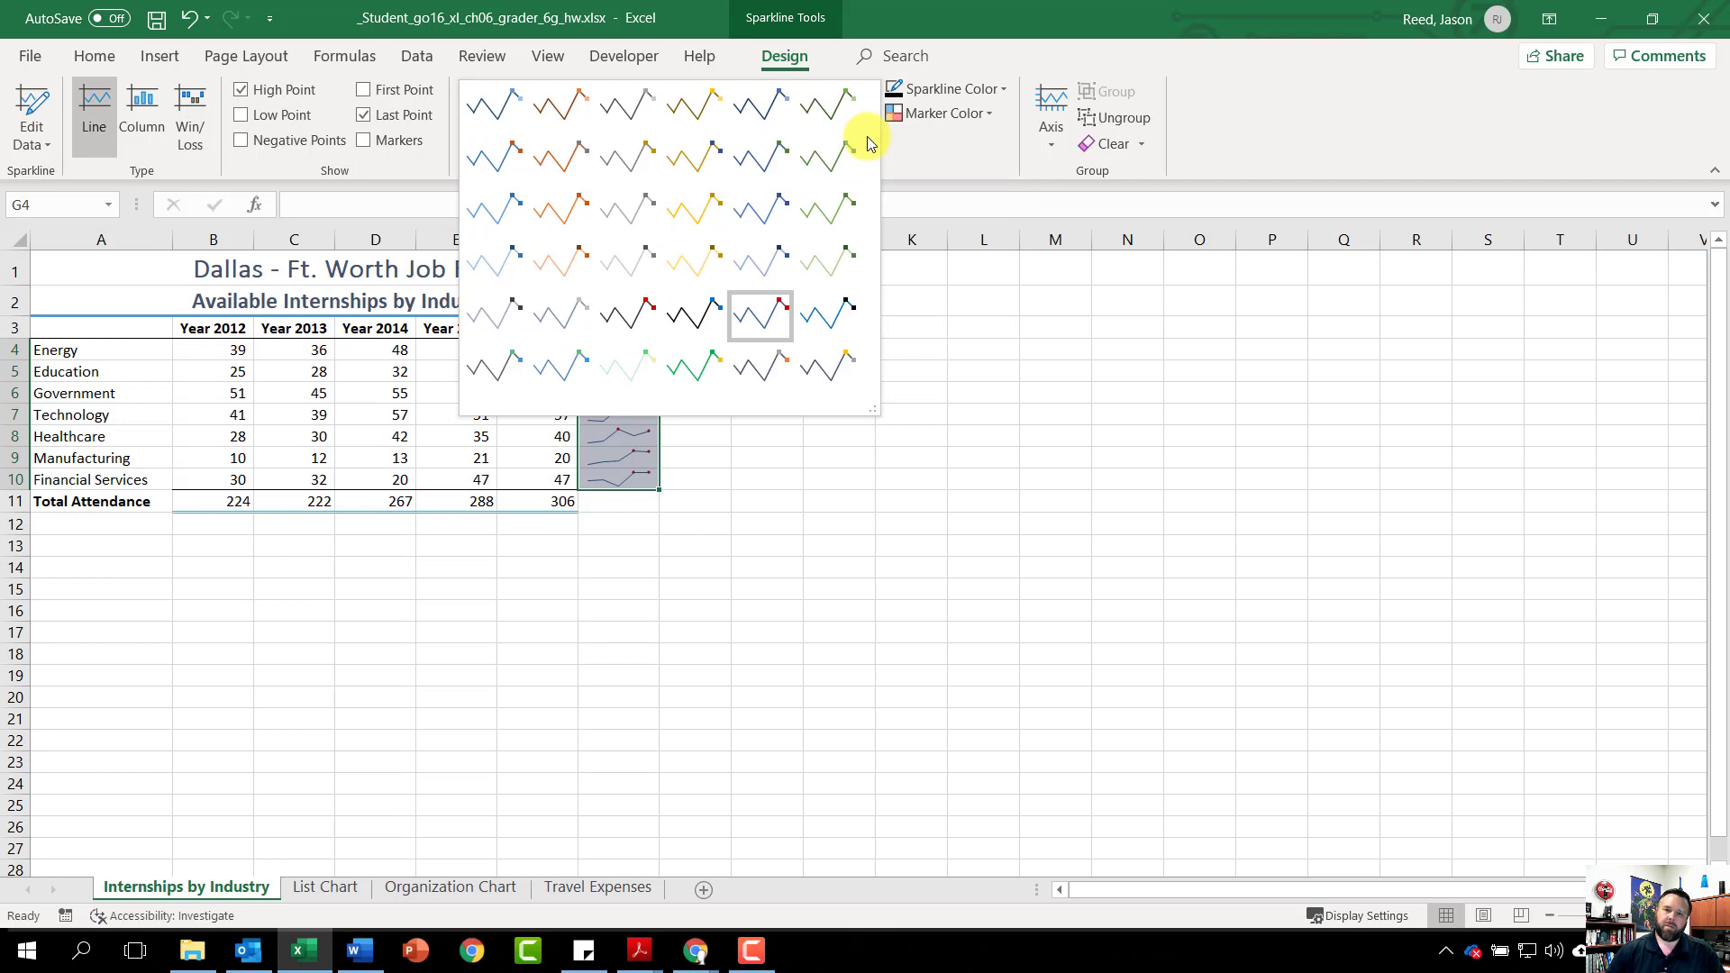
pyautogui.click(695, 221)
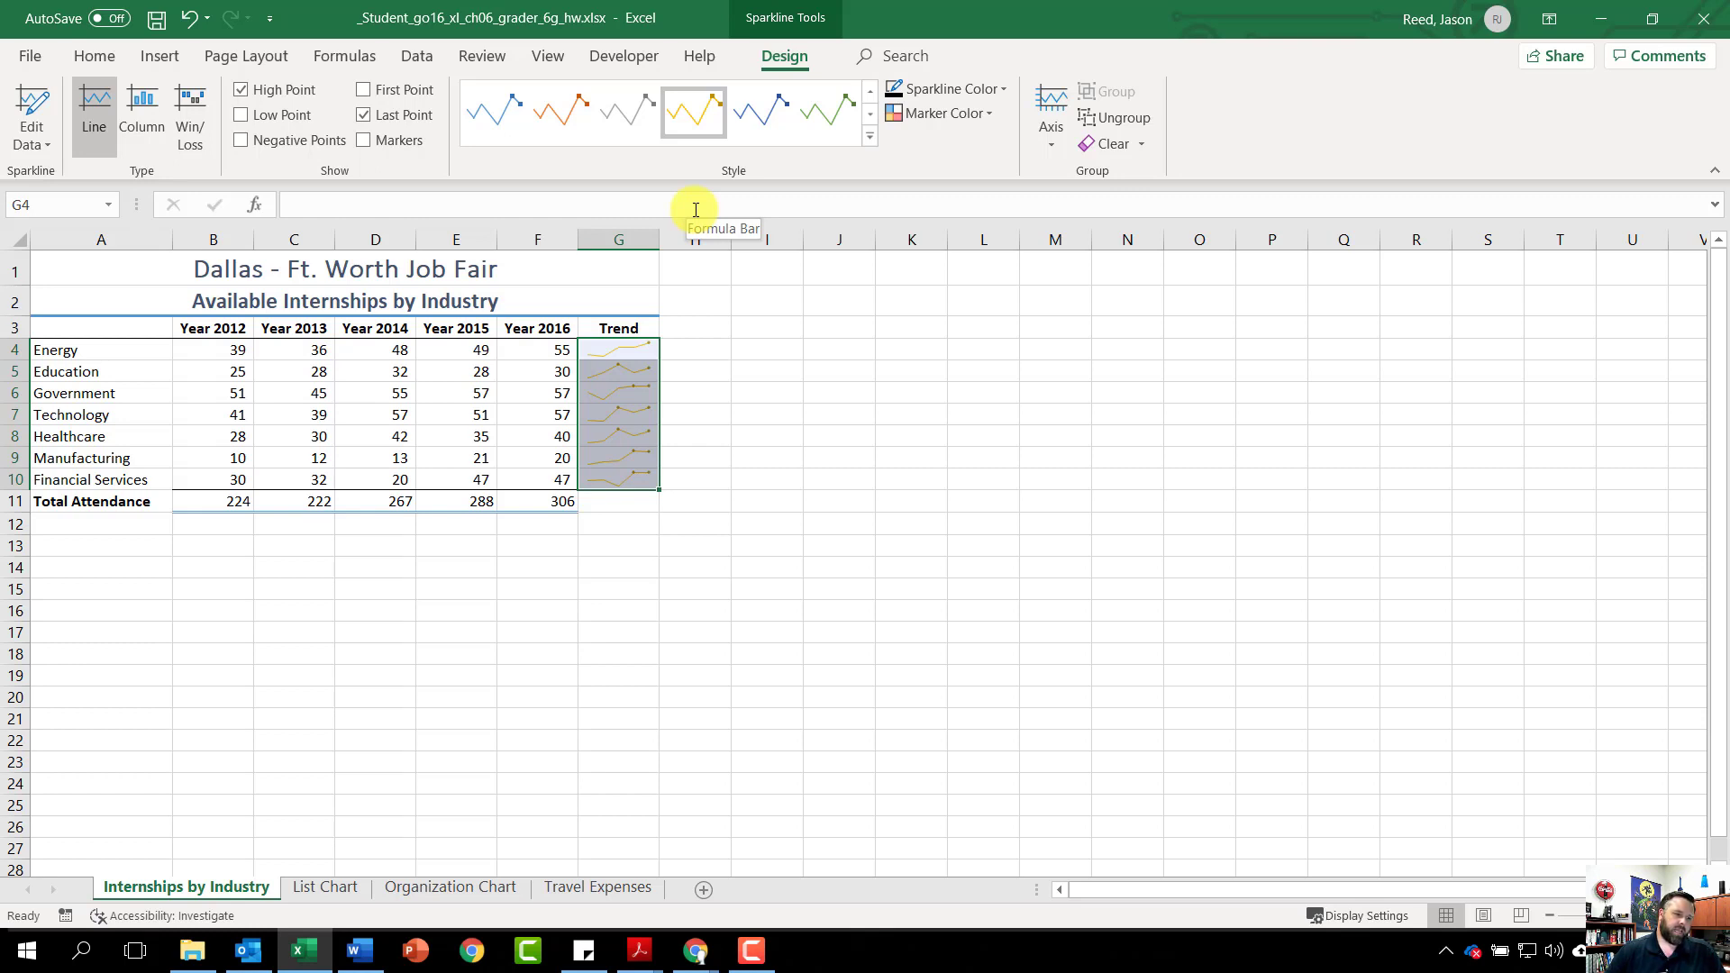
pyautogui.click(63, 332)
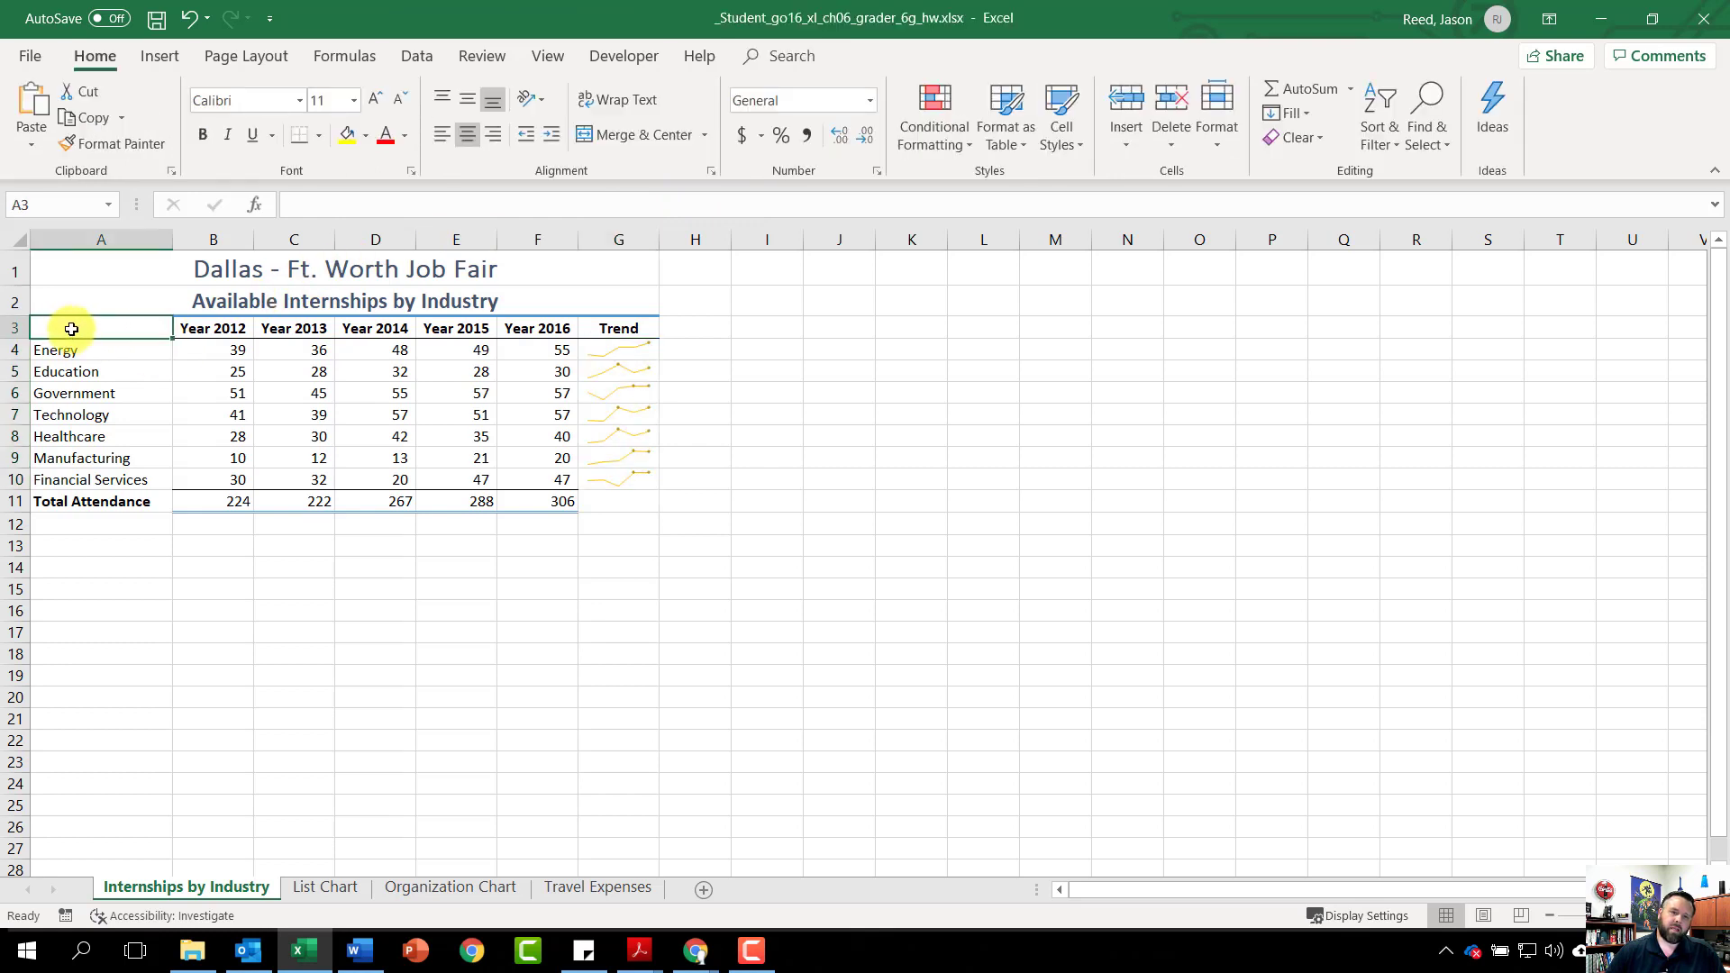
# Select the year headings A3:F3 plus the Technology row A7:F7 as chart data
pyautogui.moveTo(71, 329); pyautogui.dragTo(519, 326)
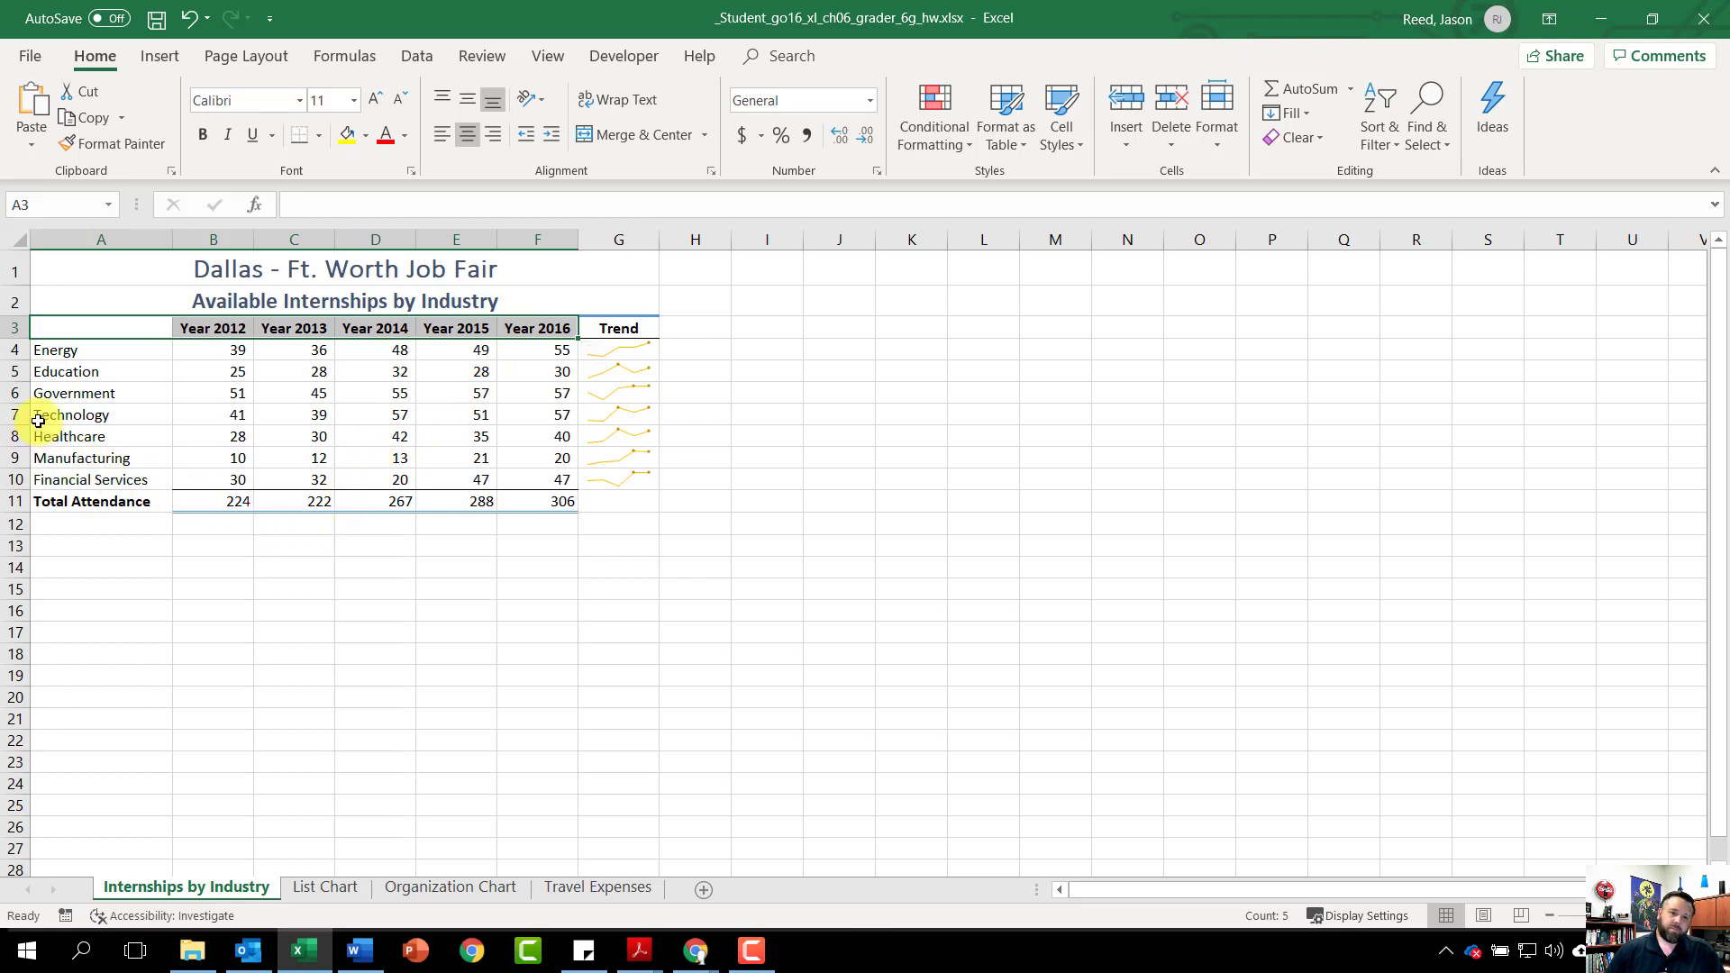
pyautogui.moveTo(43, 417); pyautogui.dragTo(537, 414)
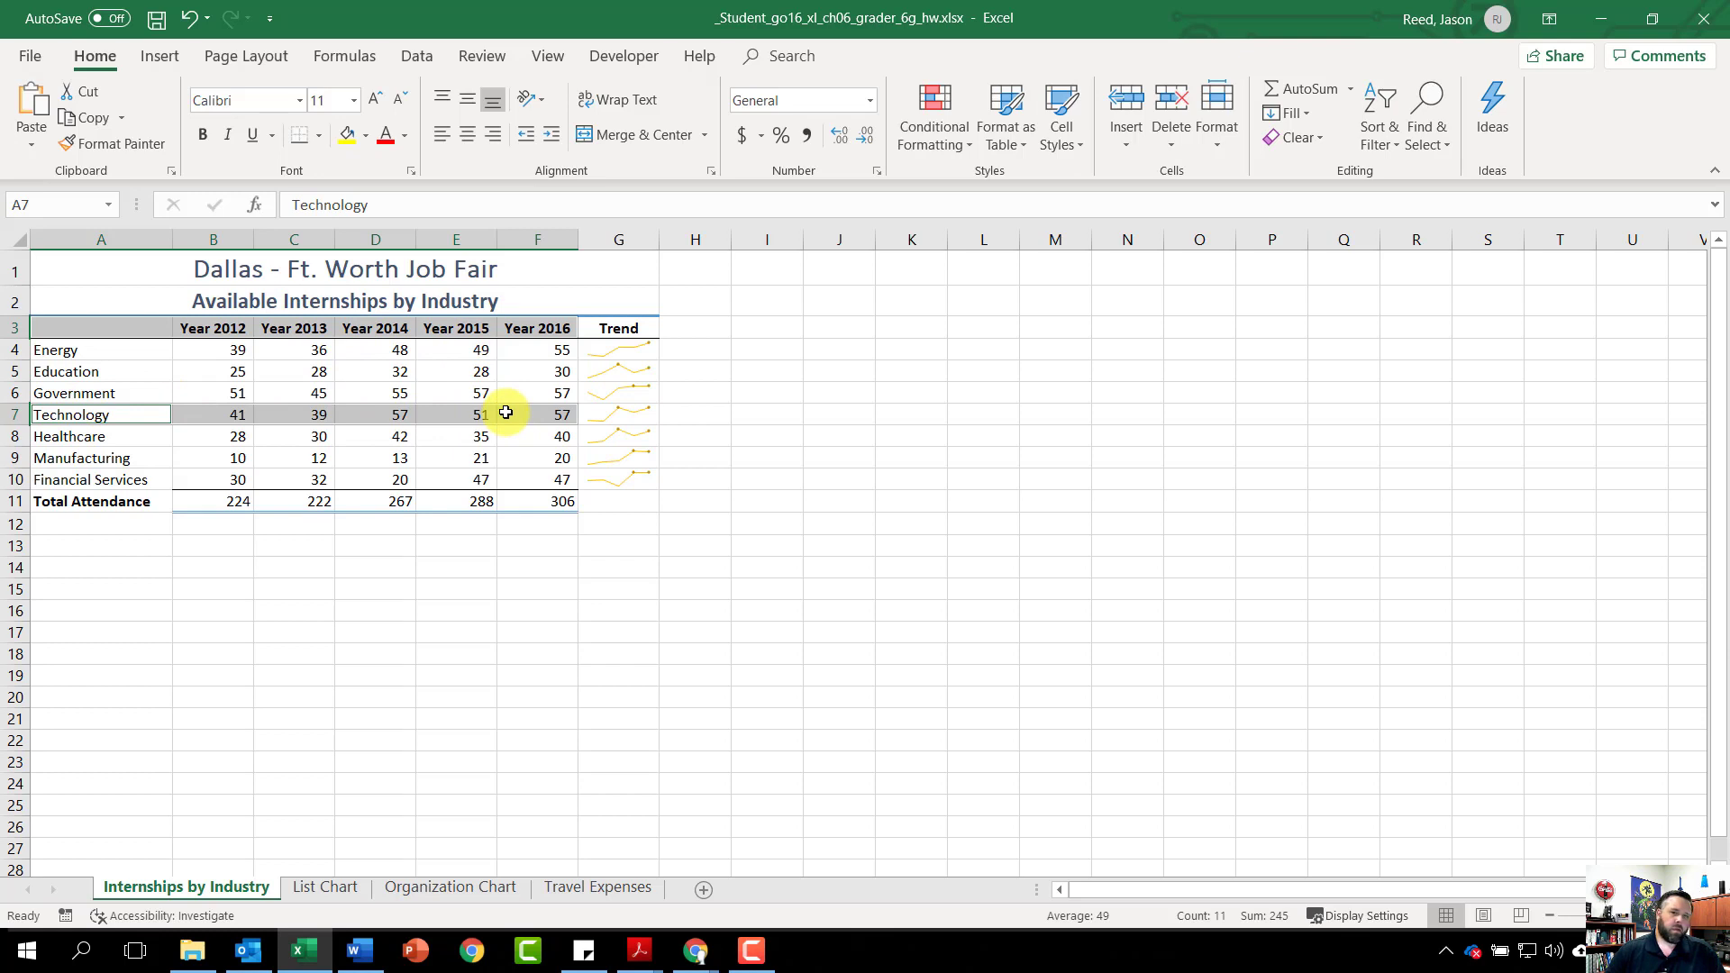
# Insert a Line with Markers chart of the Technology data and move it below the table near row 13
pyautogui.click(158, 59)
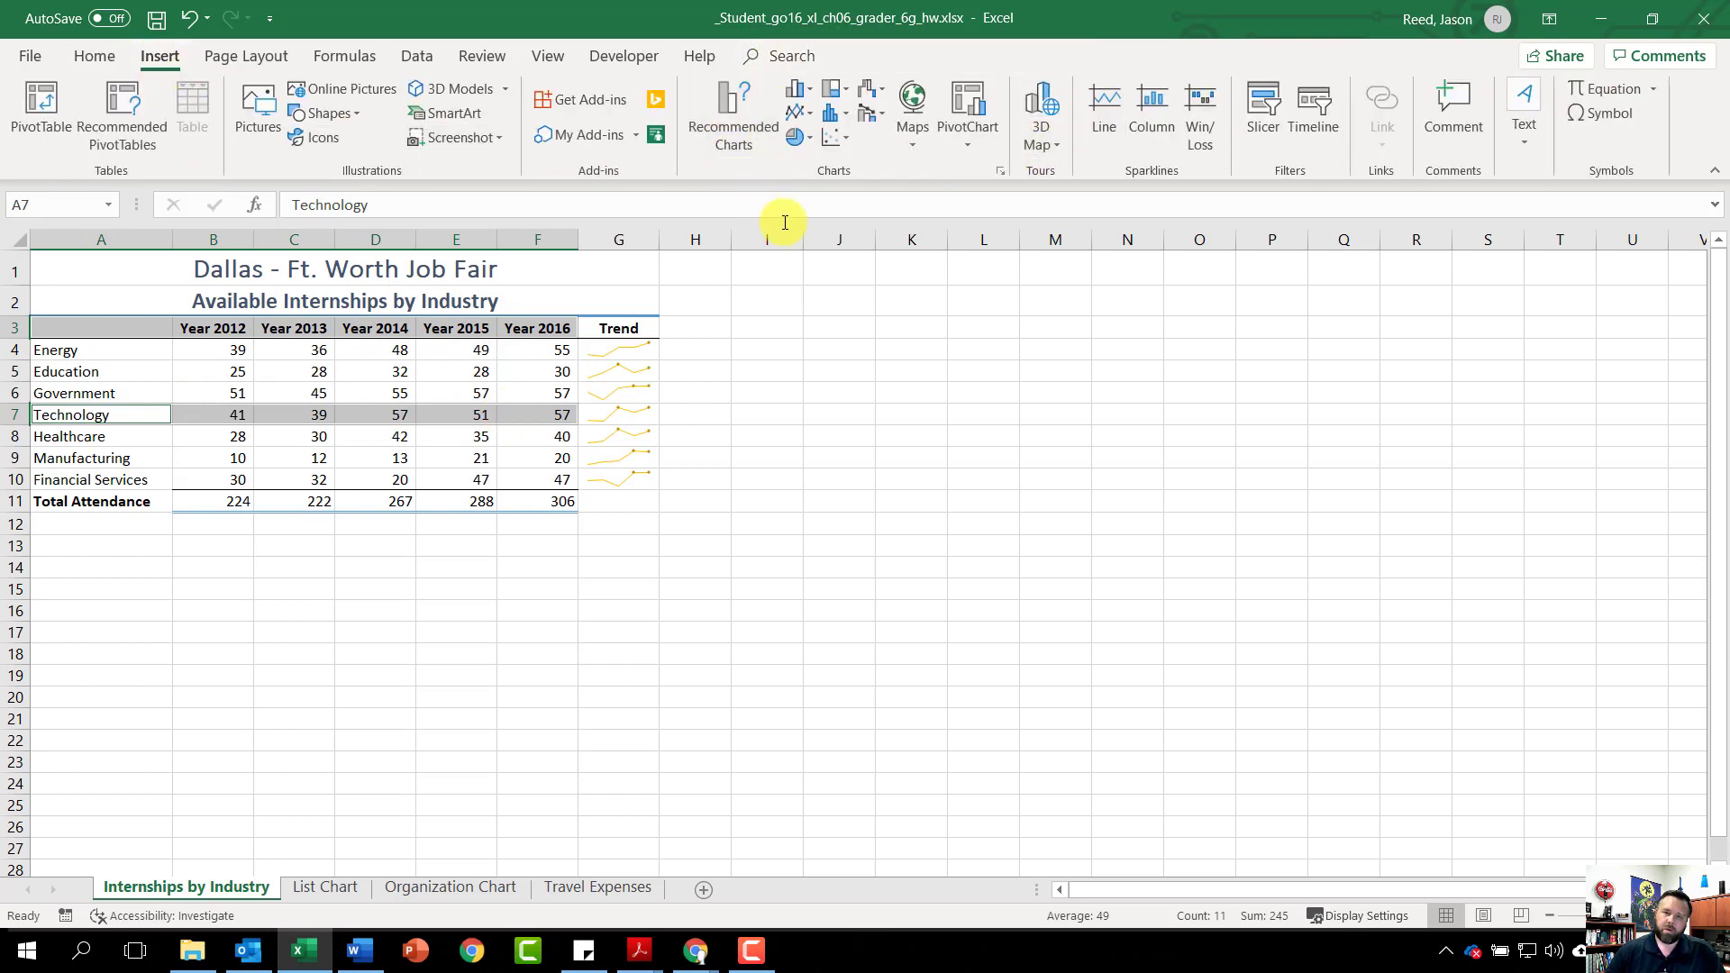
pyautogui.click(803, 113)
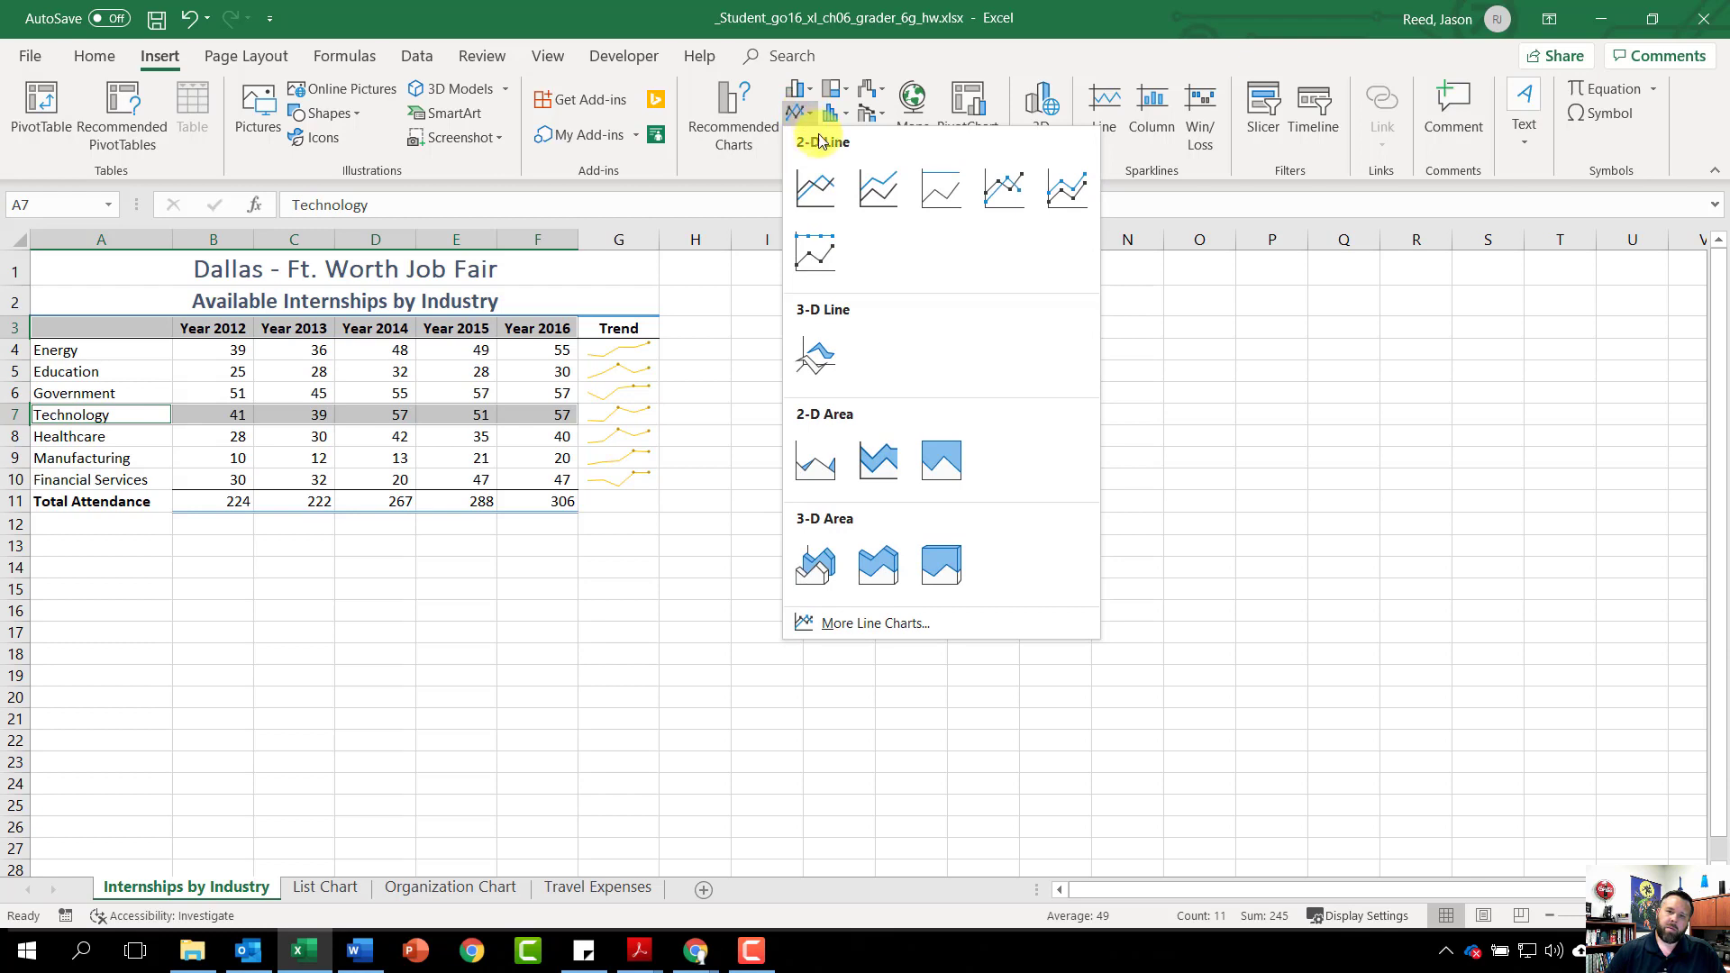
pyautogui.click(1005, 185)
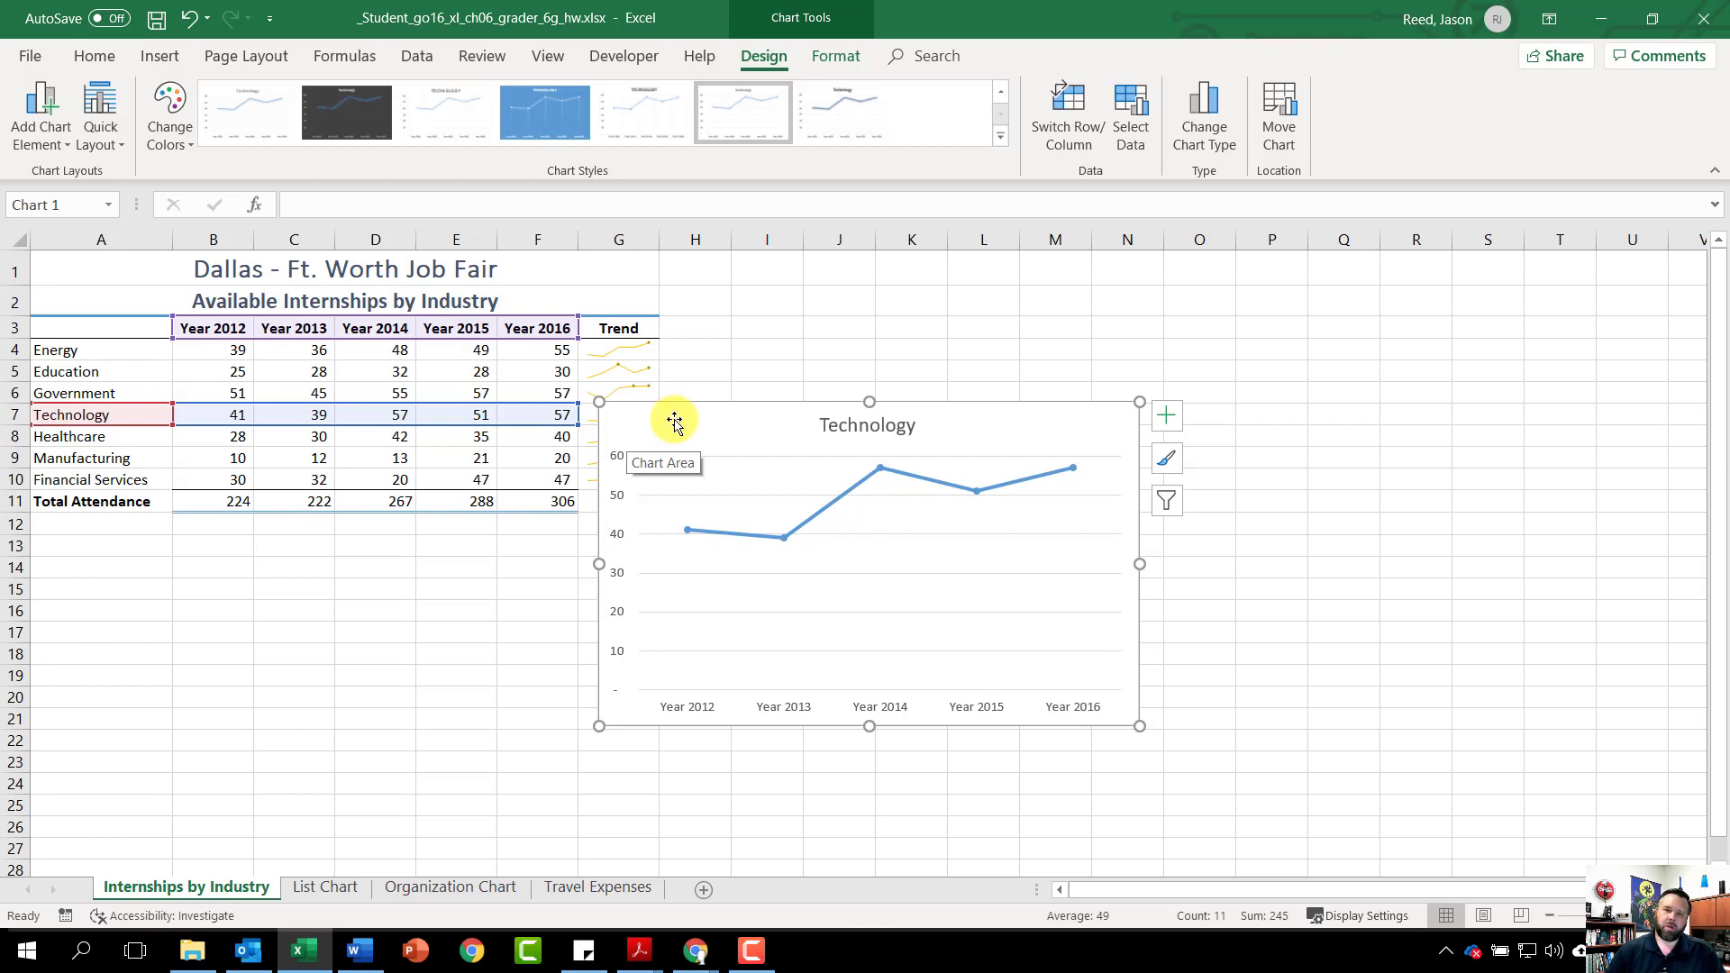
pyautogui.moveTo(672, 417)
pyautogui.mouseDown()
pyautogui.moveTo(289, 549)
pyautogui.moveTo(113, 556)
pyautogui.mouseUp()
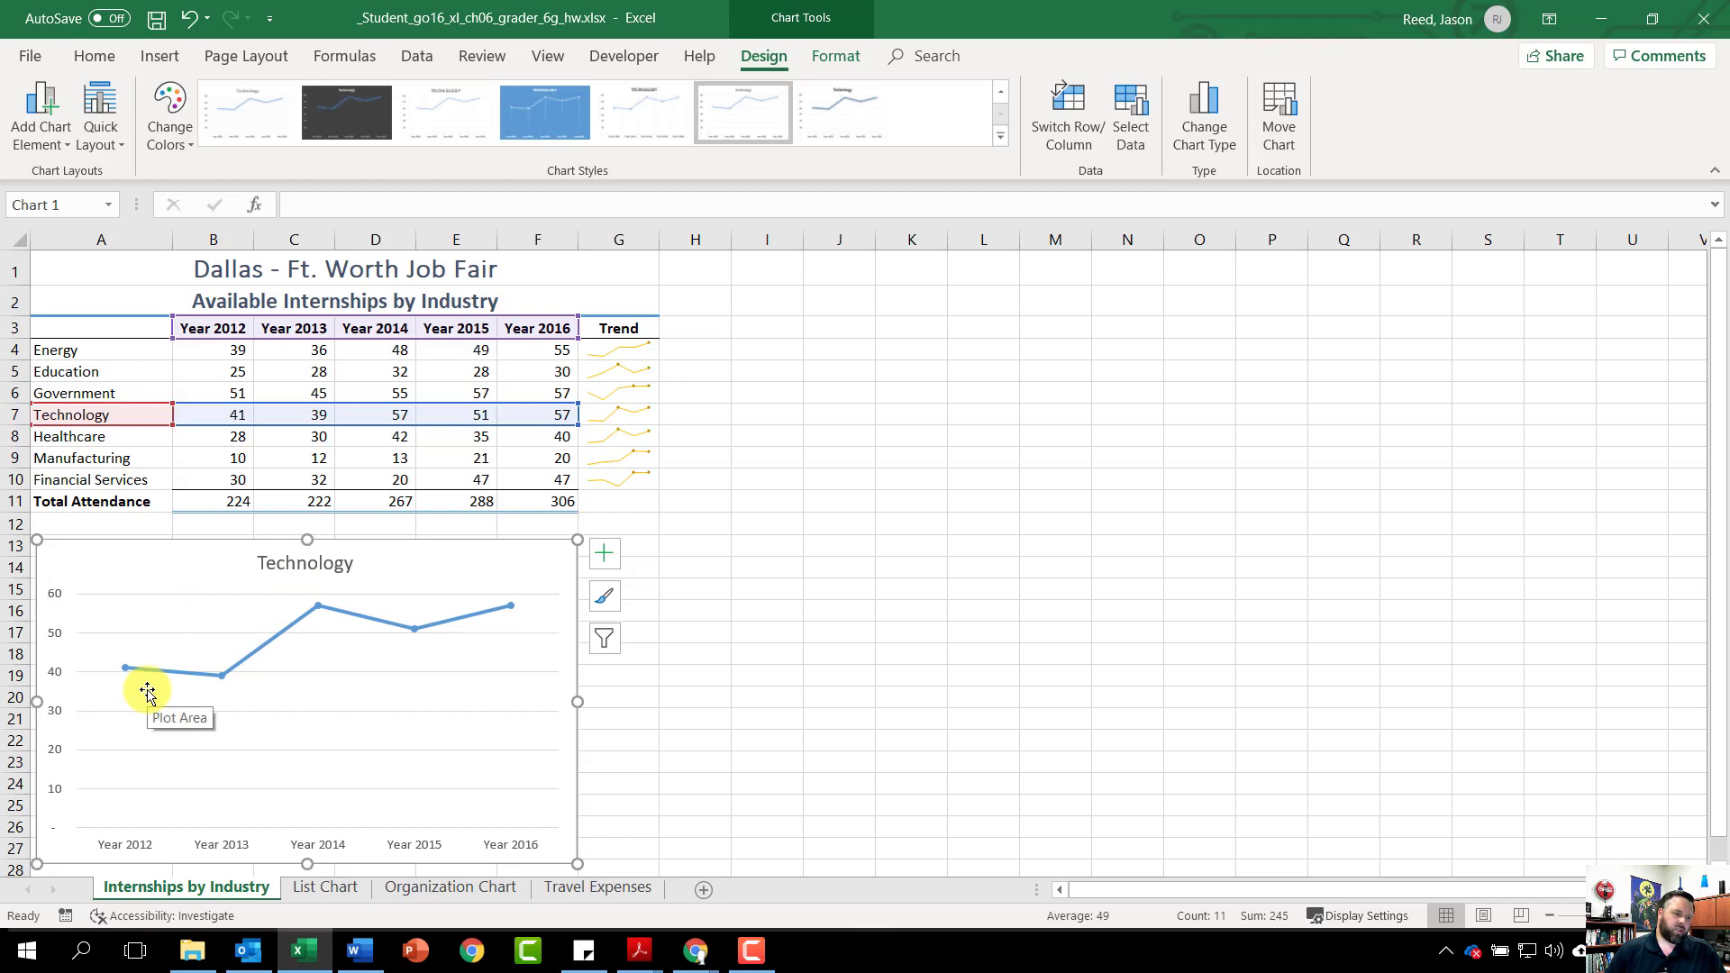
# Change the chart title to 'Internships Available in Technology'
pyautogui.click(292, 560)
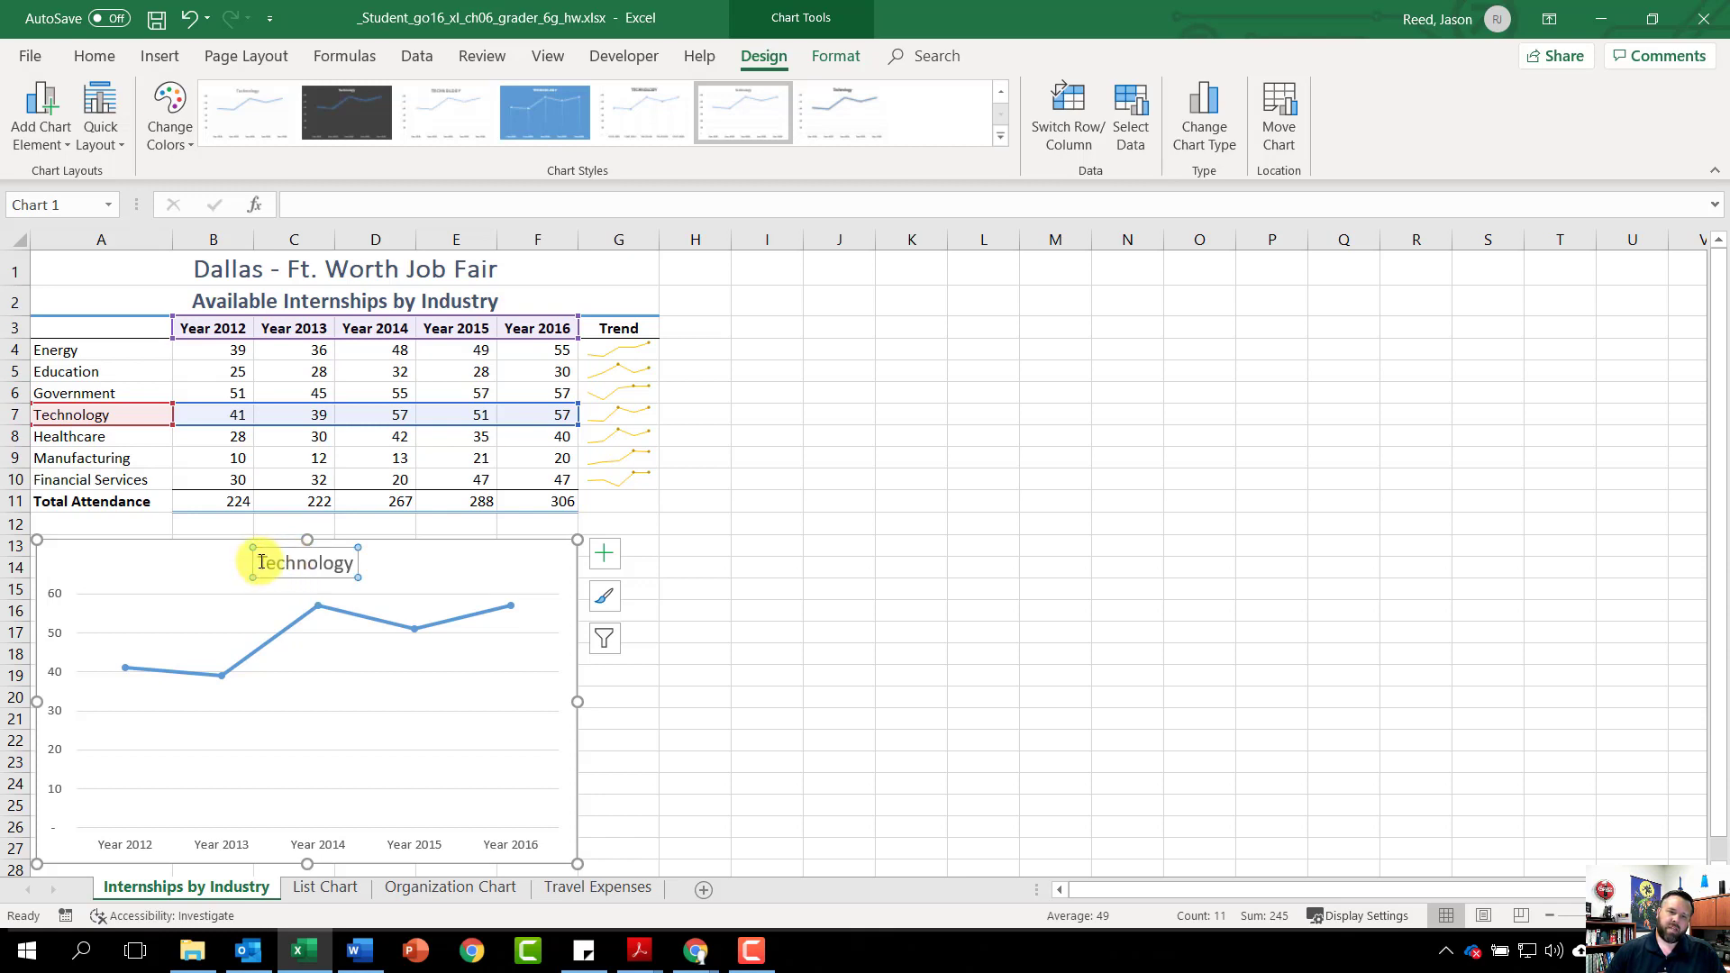
pyautogui.click(260, 562)
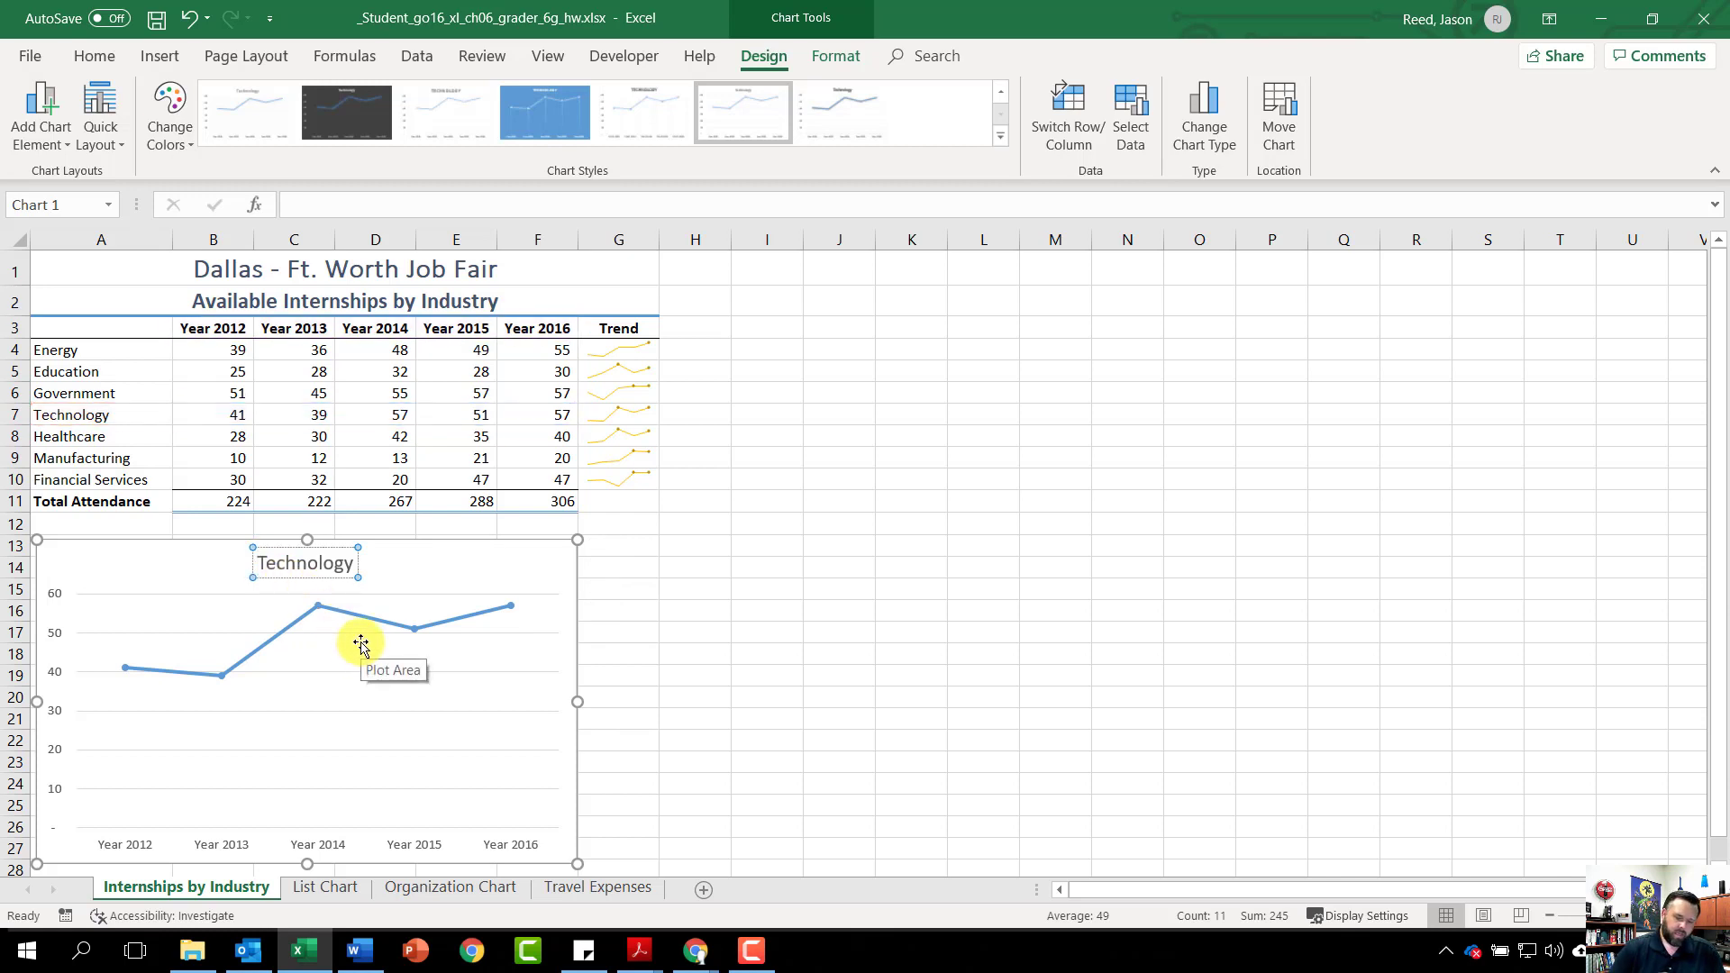
pyautogui.write('Internsh')
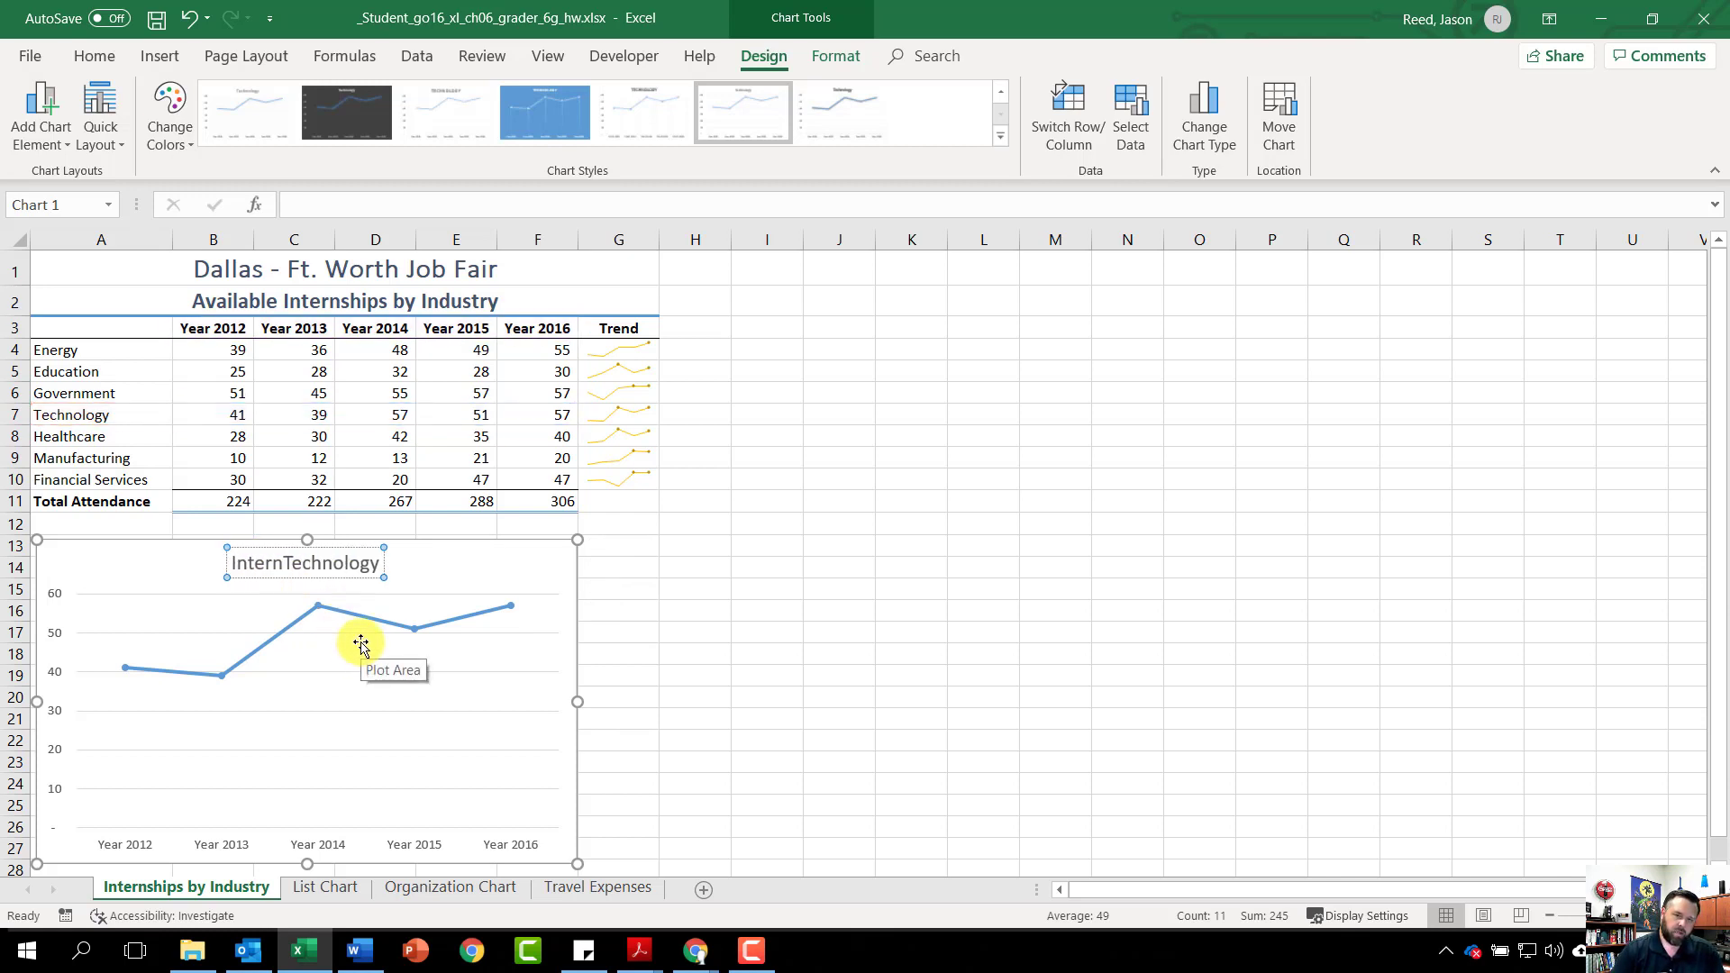
pyautogui.write('ips a')
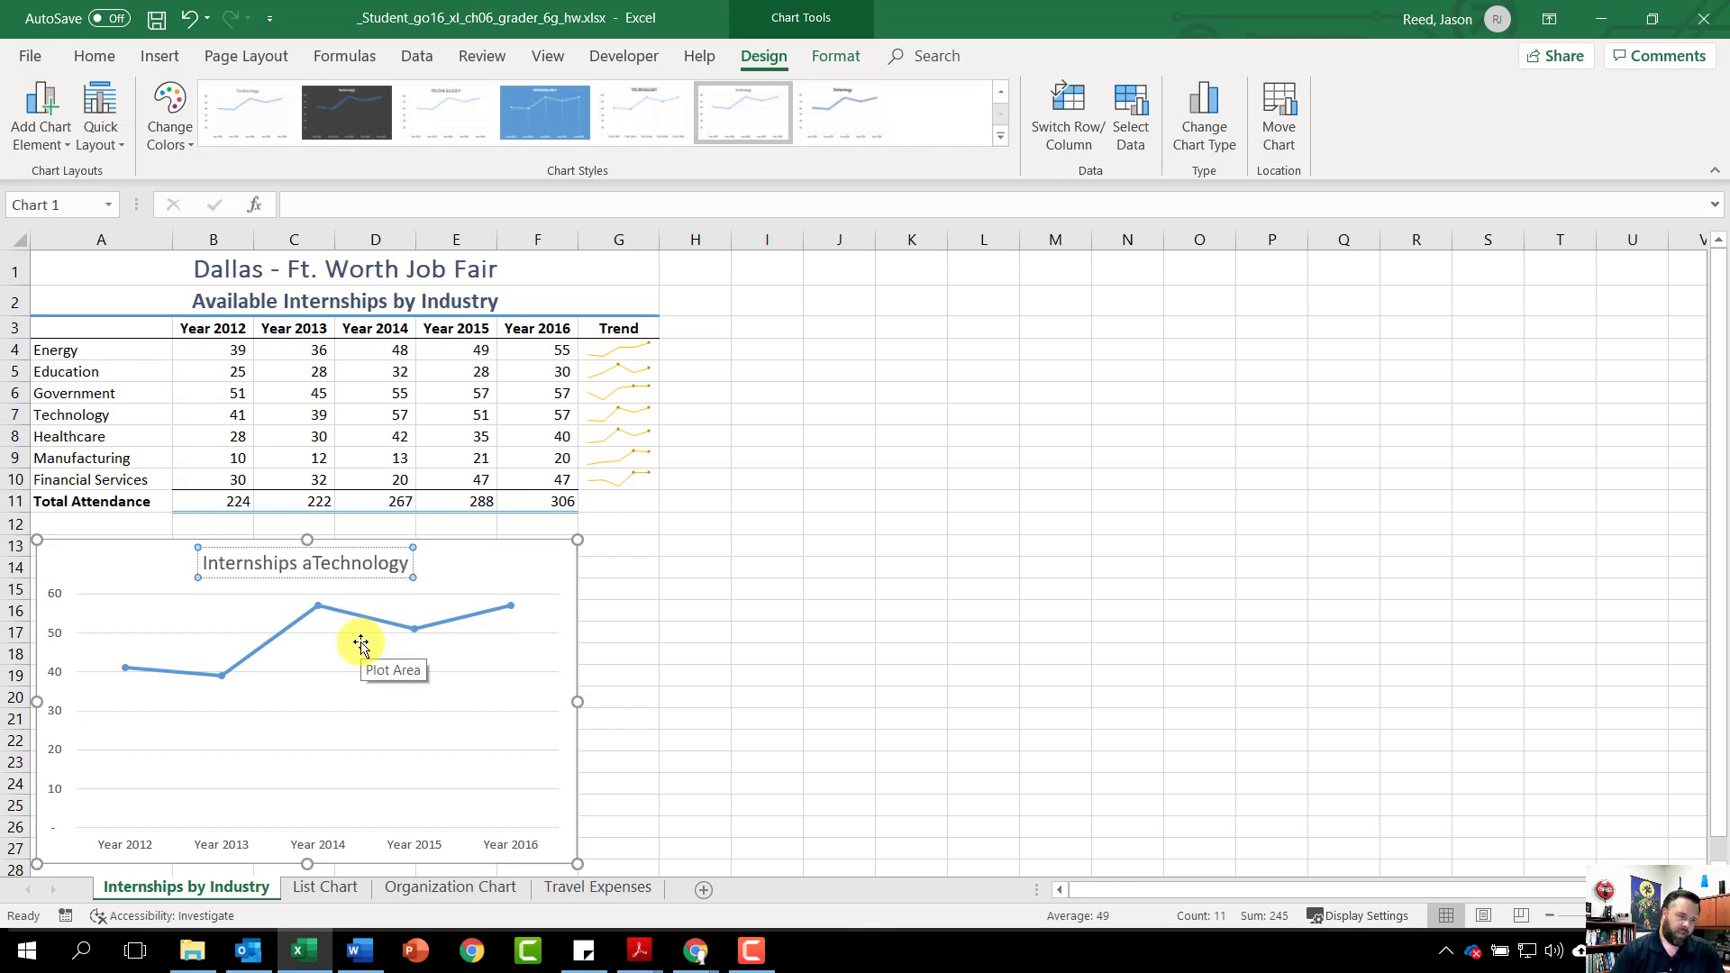
pyautogui.press('BackSpace')
pyautogui.write('Avail')
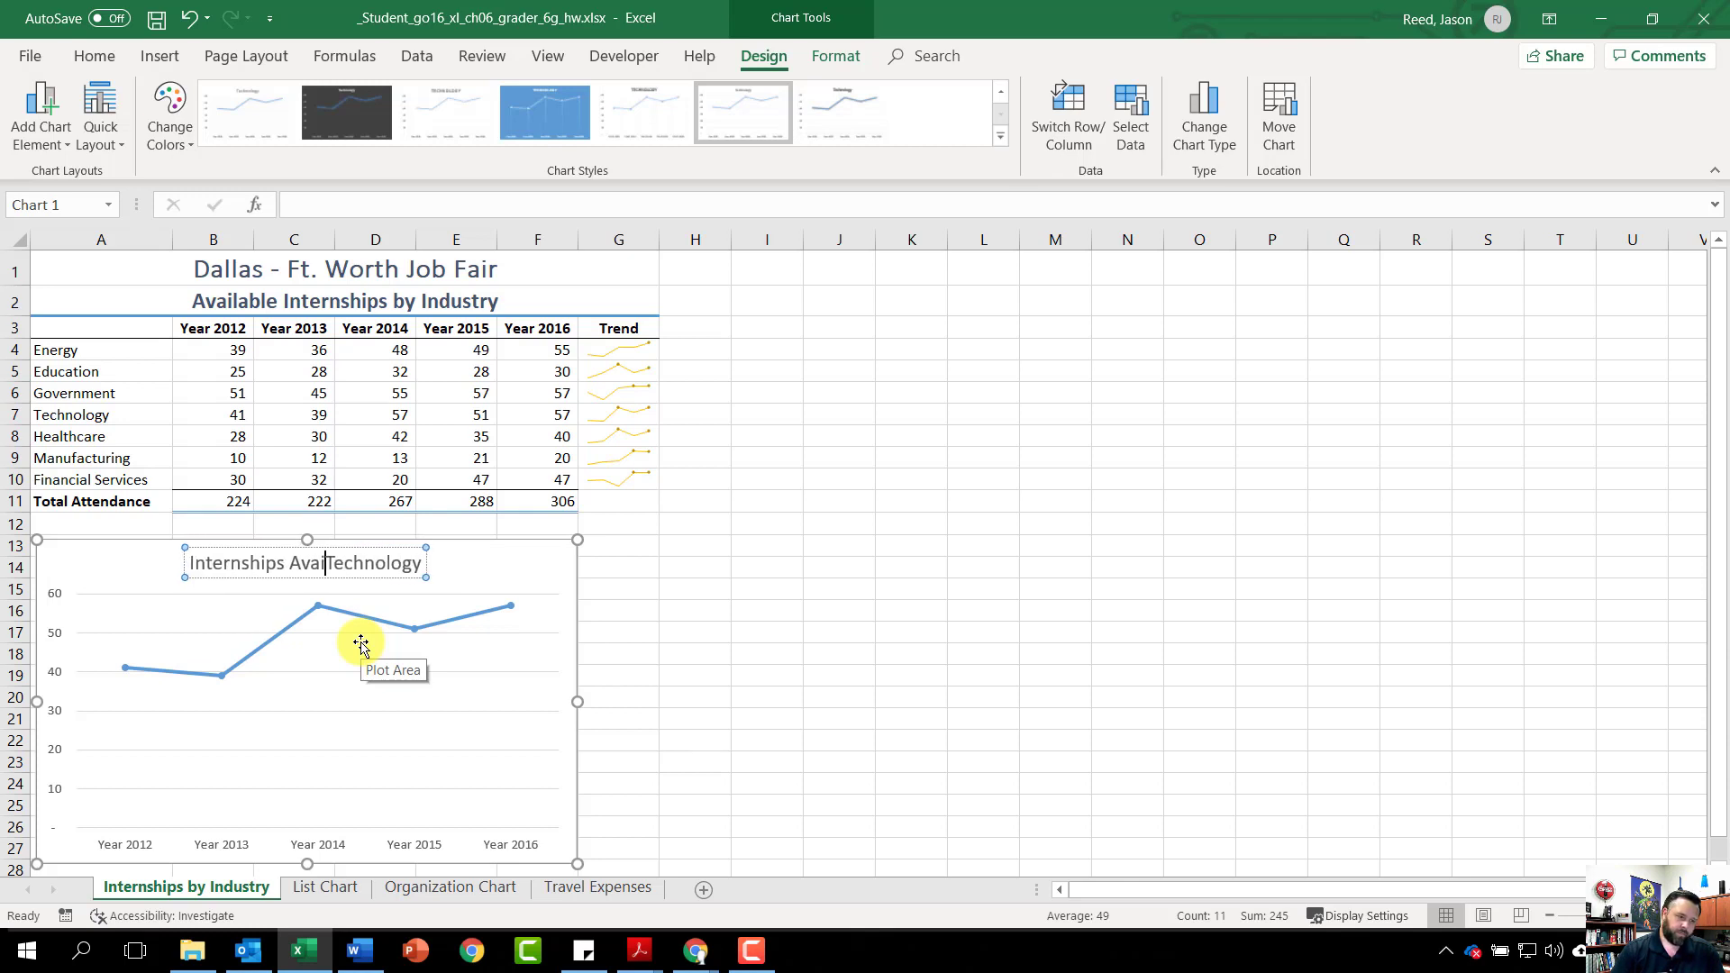
pyautogui.write('able i')
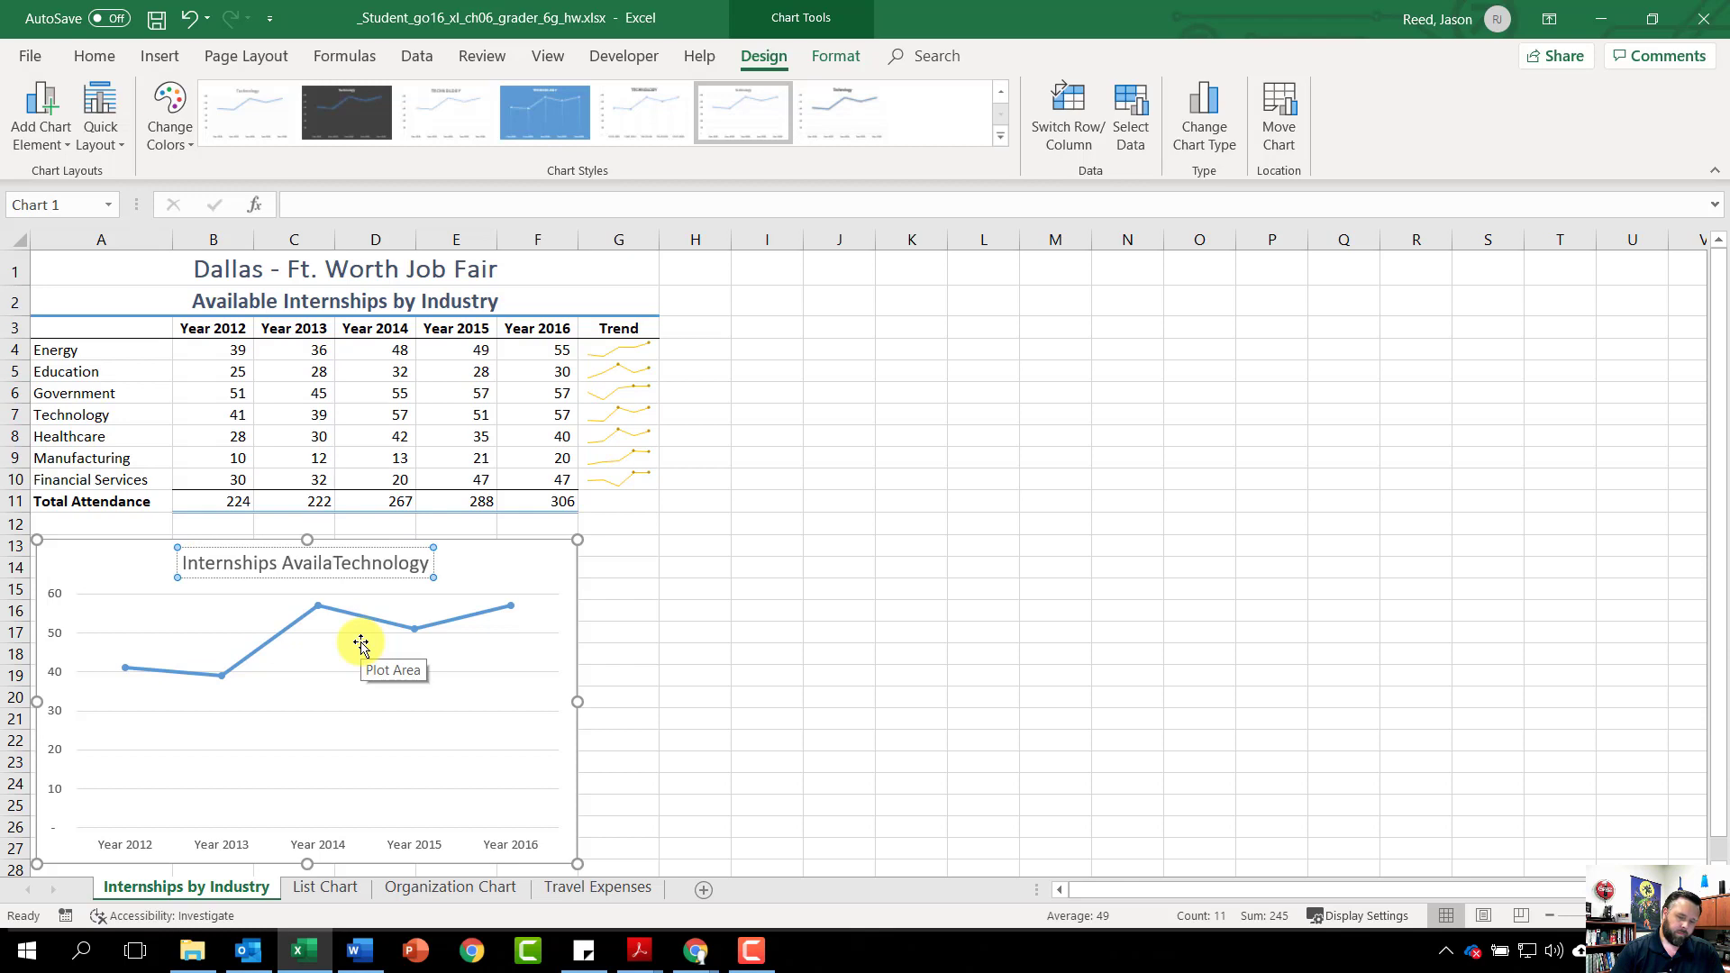
pyautogui.write('n')
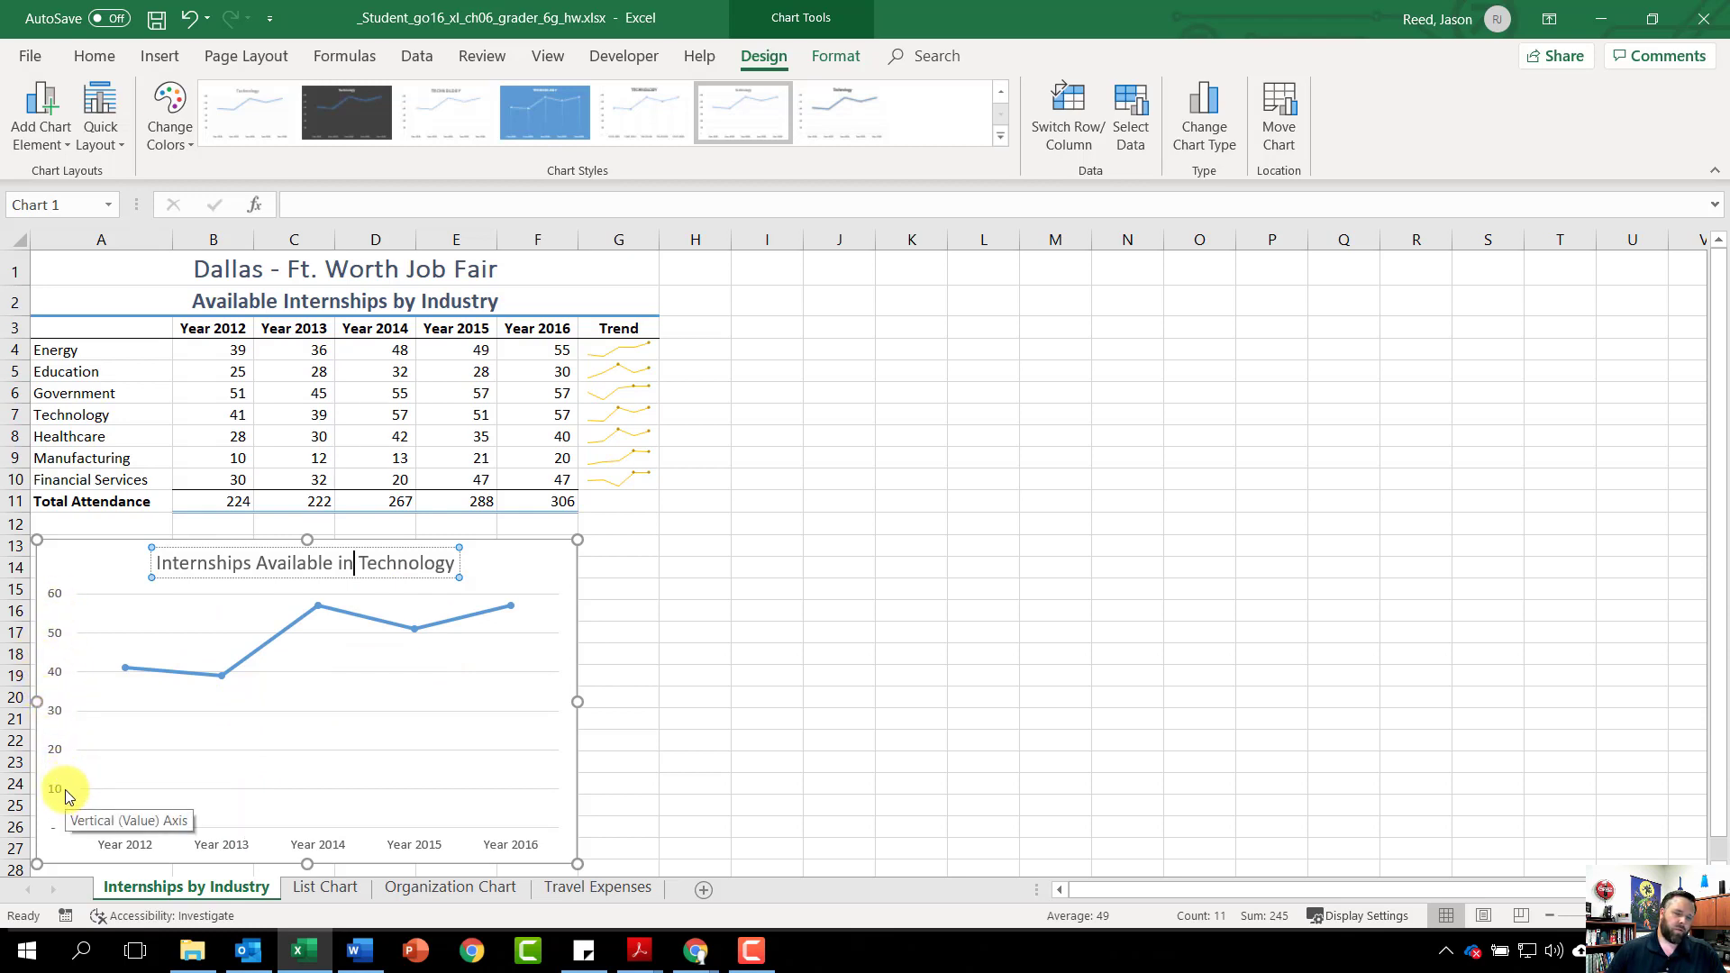
# Set the chart's vertical axis minimum bound to 35
pyautogui.click(56, 710)
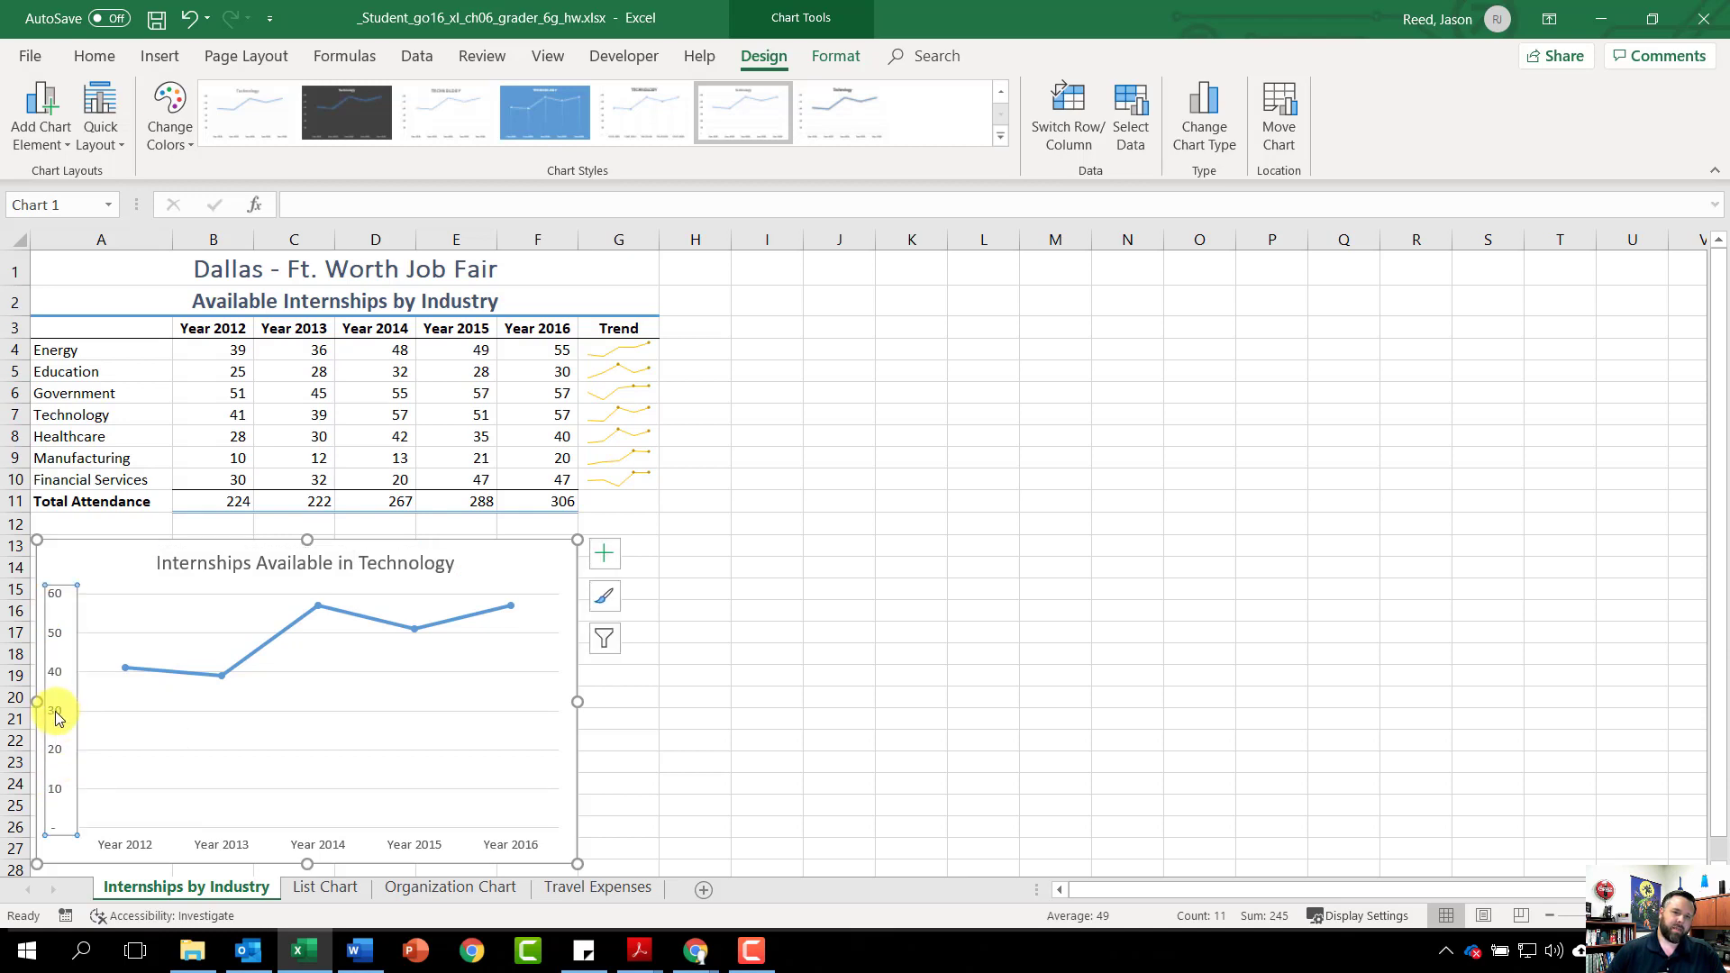
pyautogui.rightClick(52, 717)
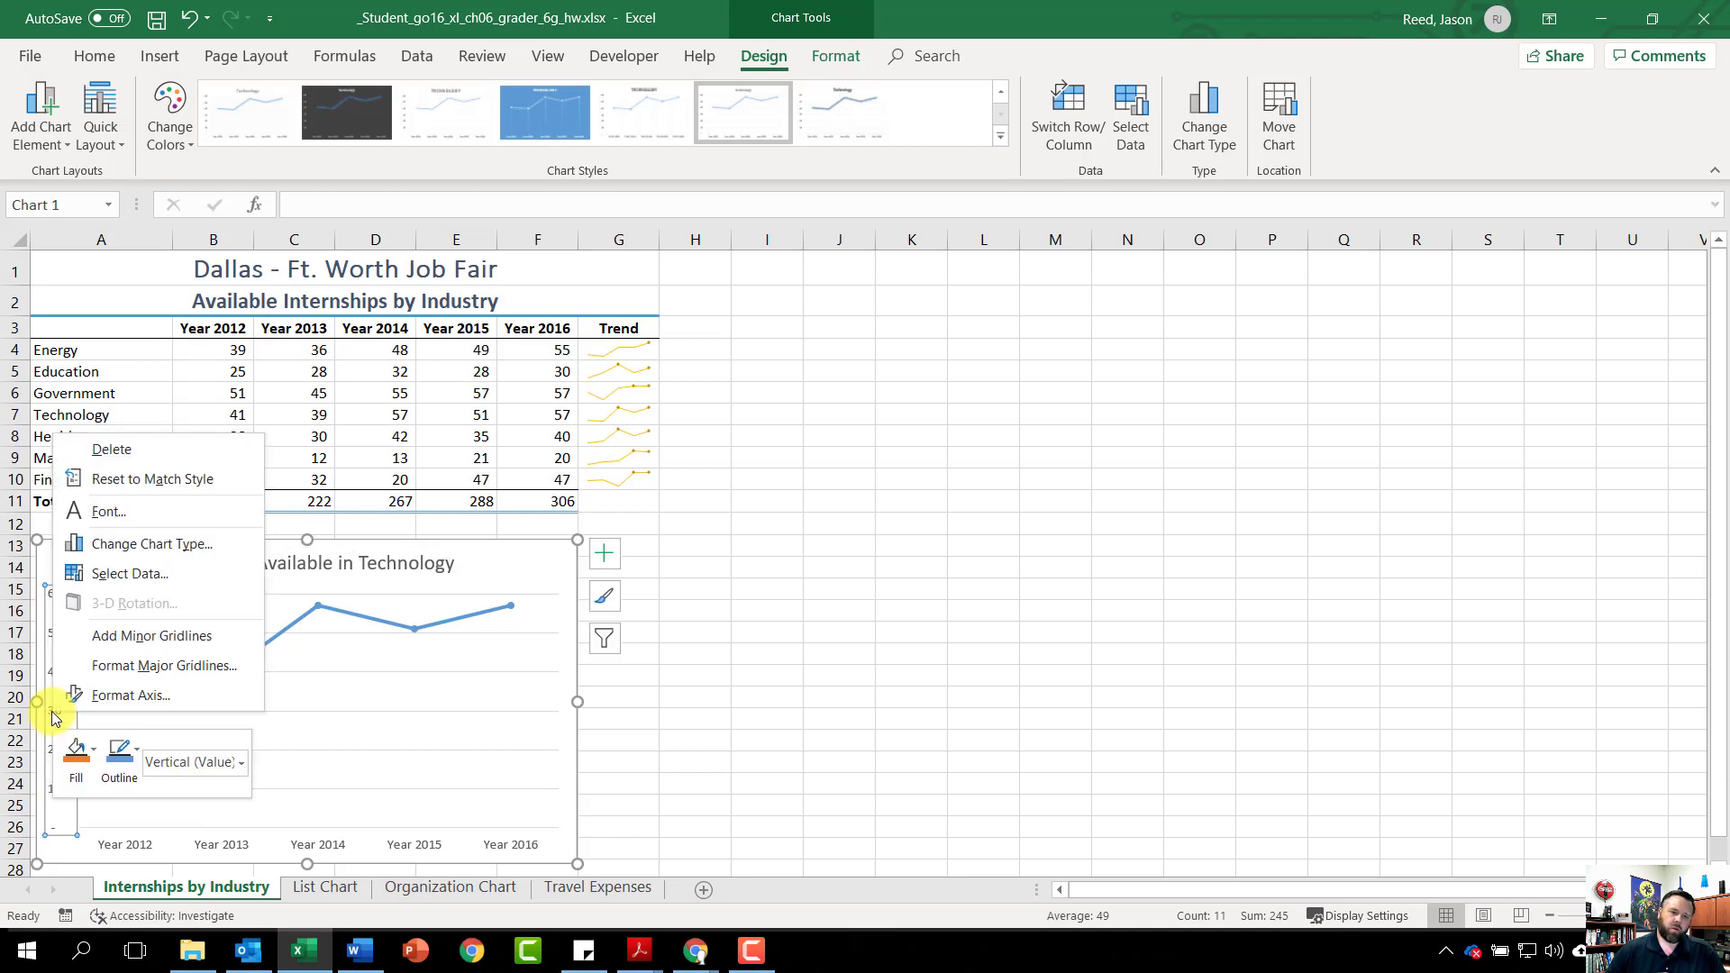
pyautogui.click(122, 701)
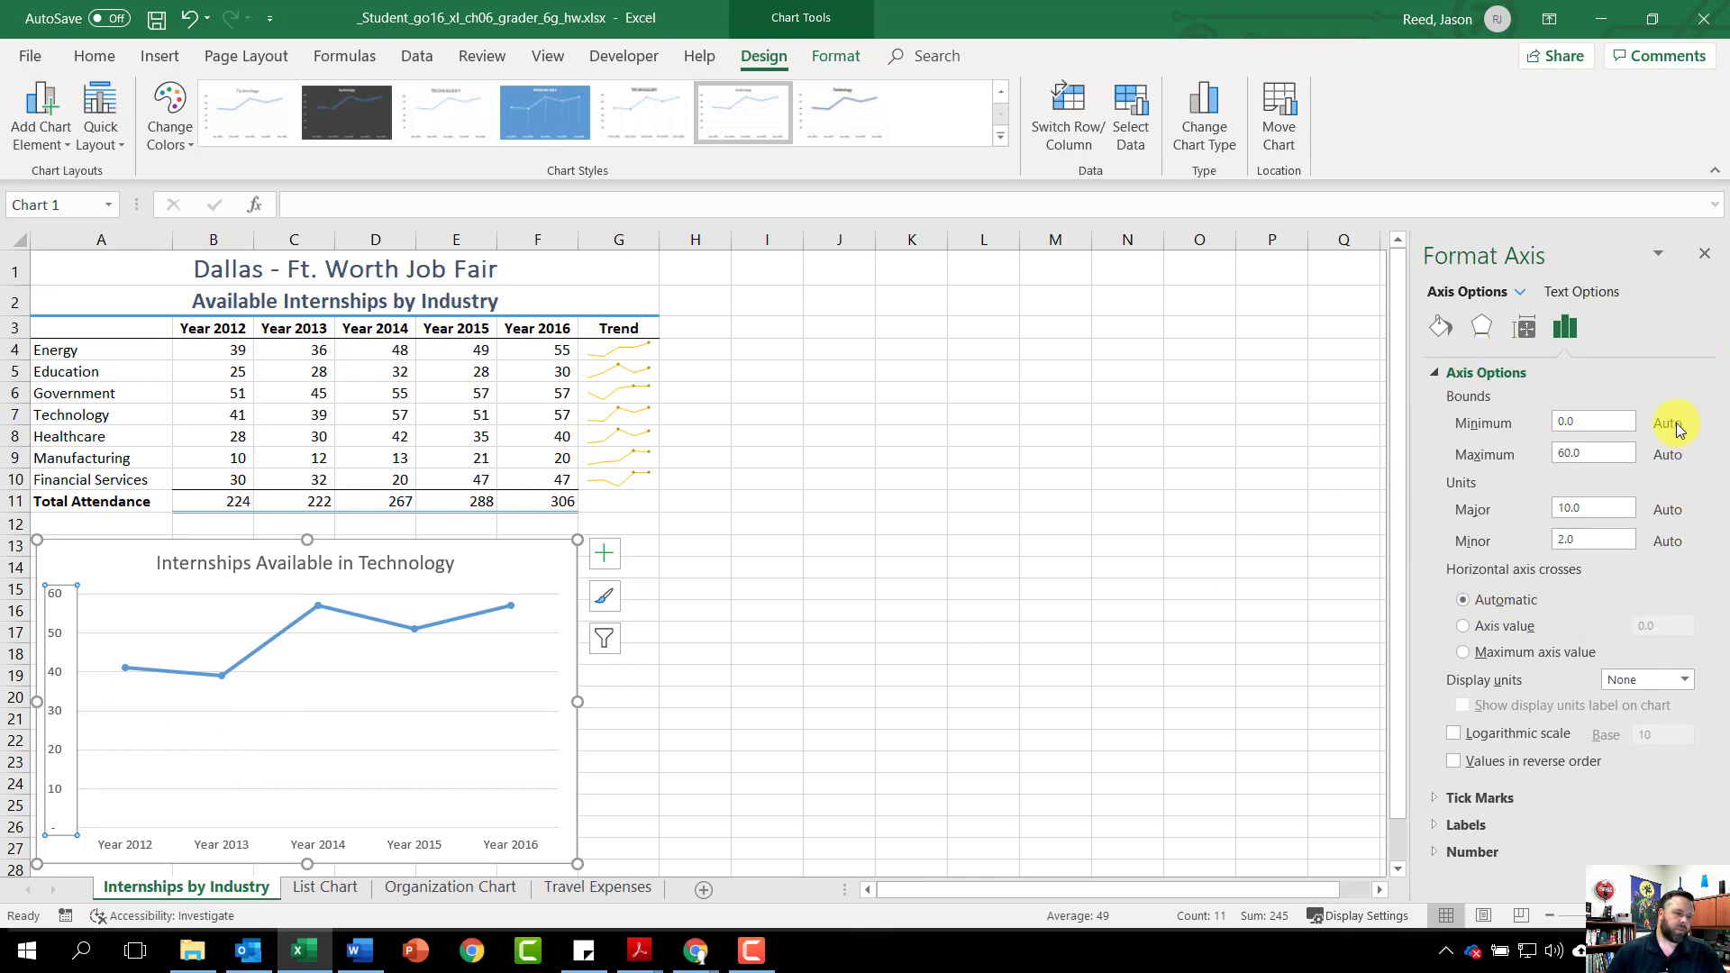
pyautogui.click(1565, 424)
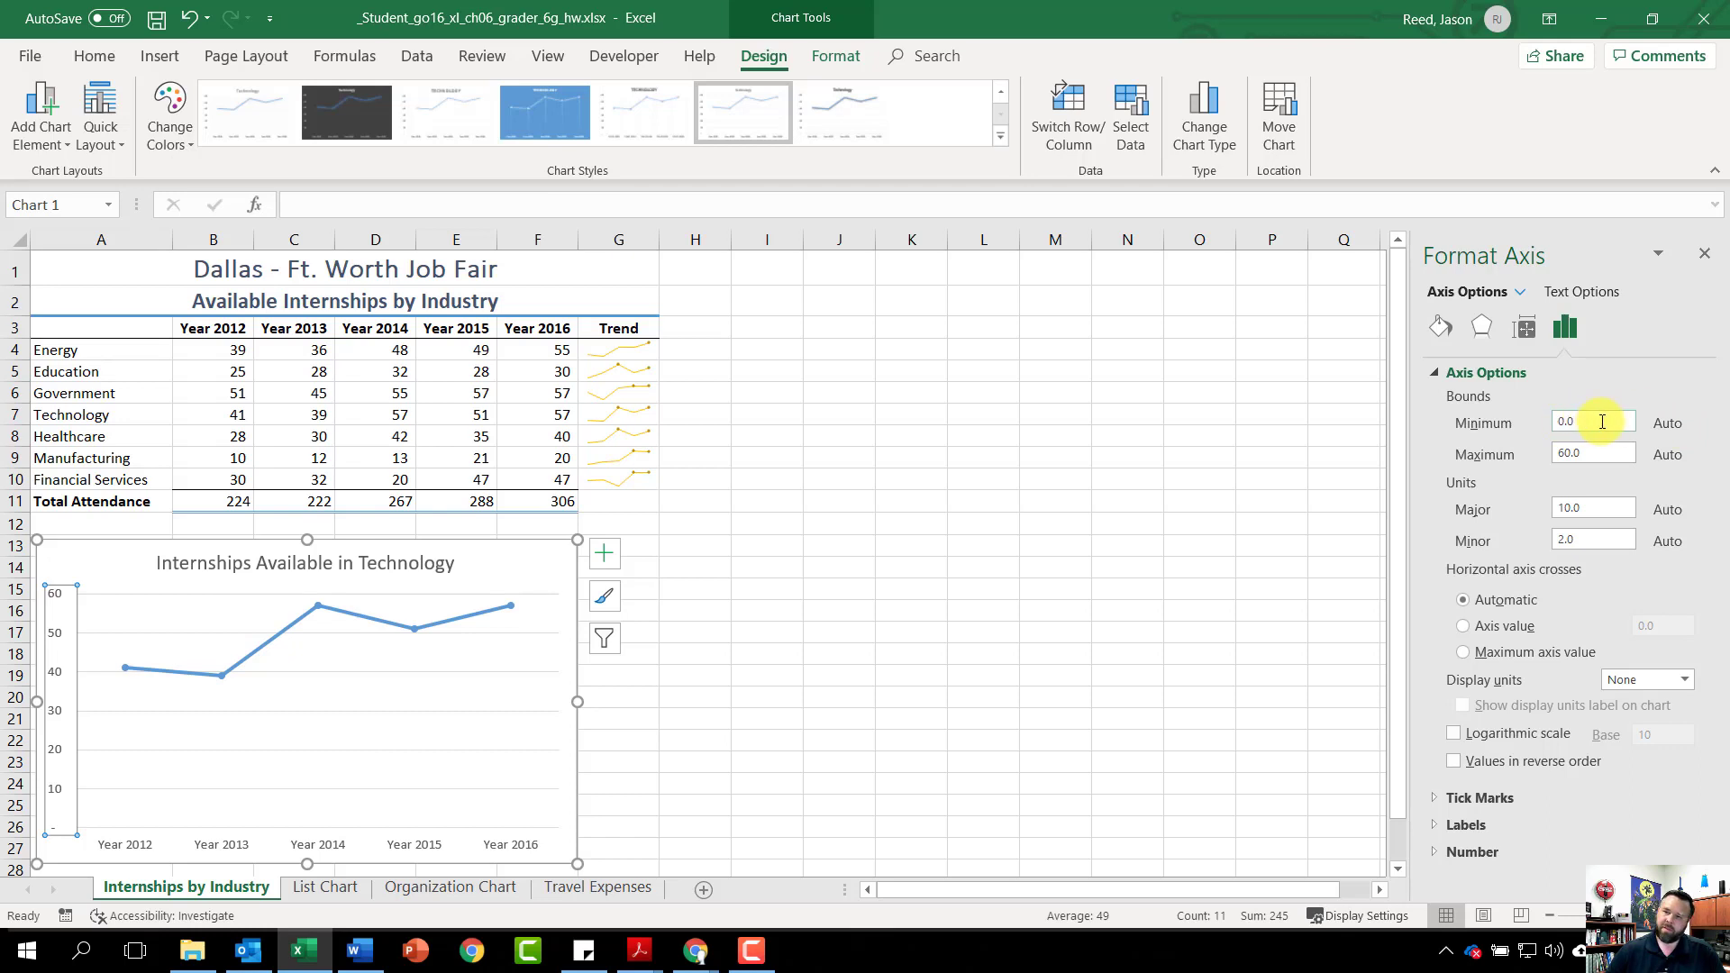
pyautogui.write('35')
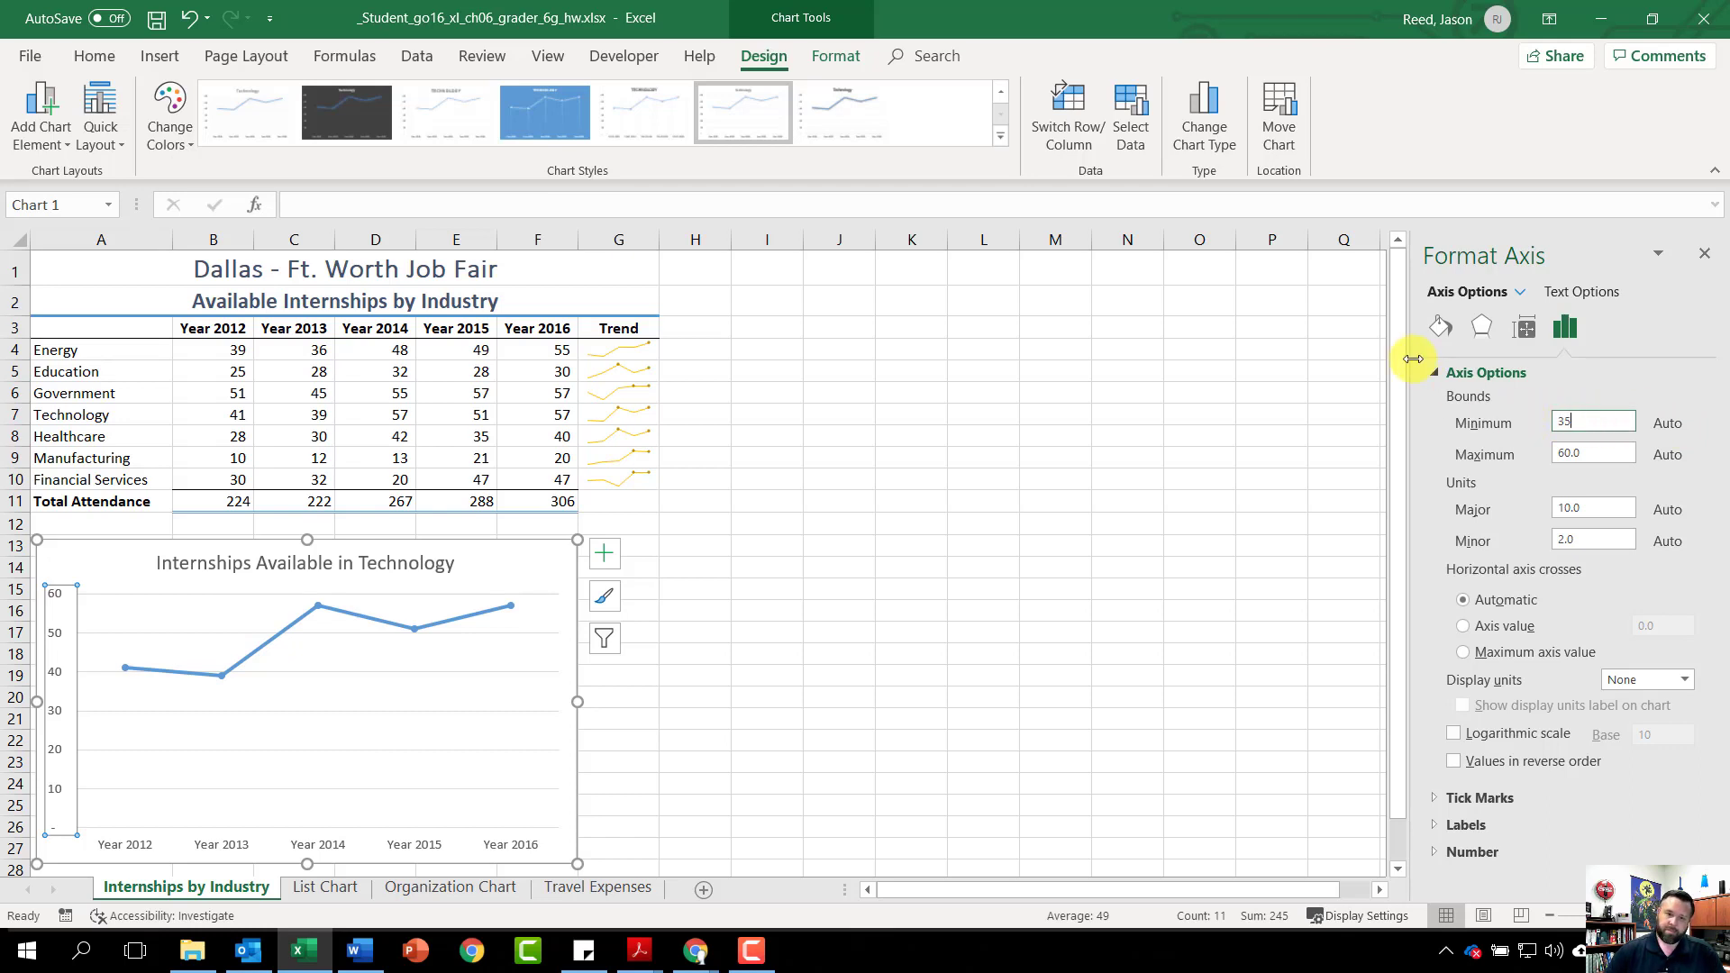
pyautogui.press('Return')
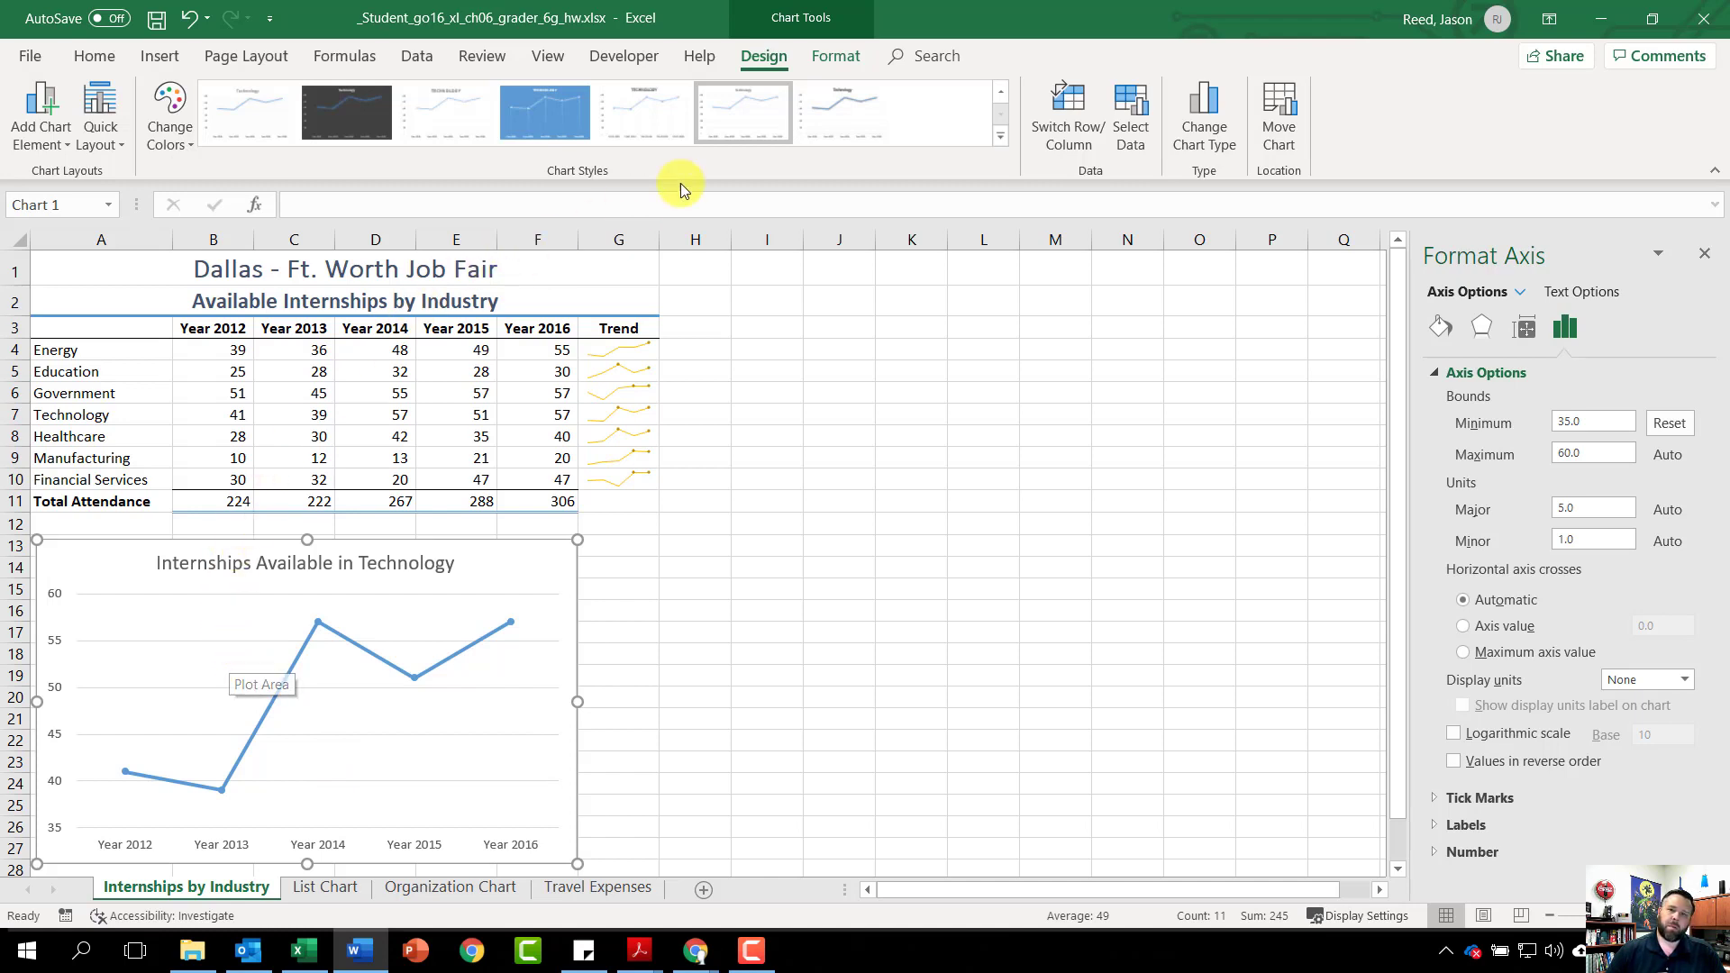
# Select the chart's Plot Area from the Chart Elements list for formatting
pyautogui.click(832, 63)
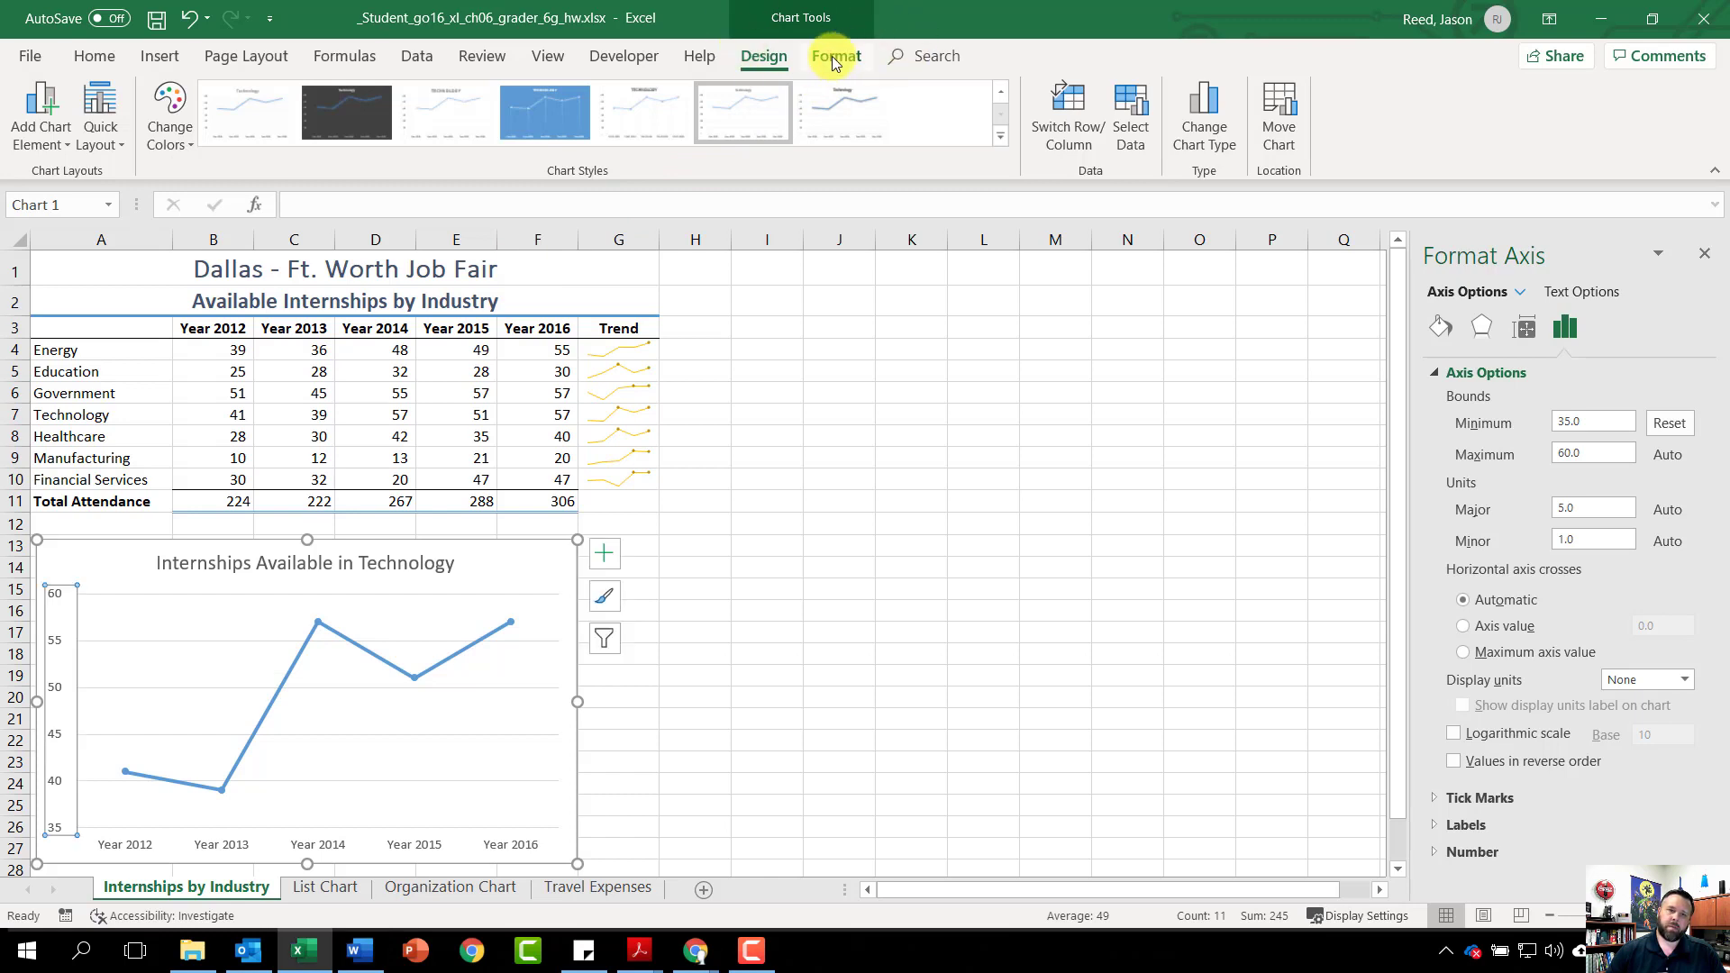
pyautogui.click(830, 56)
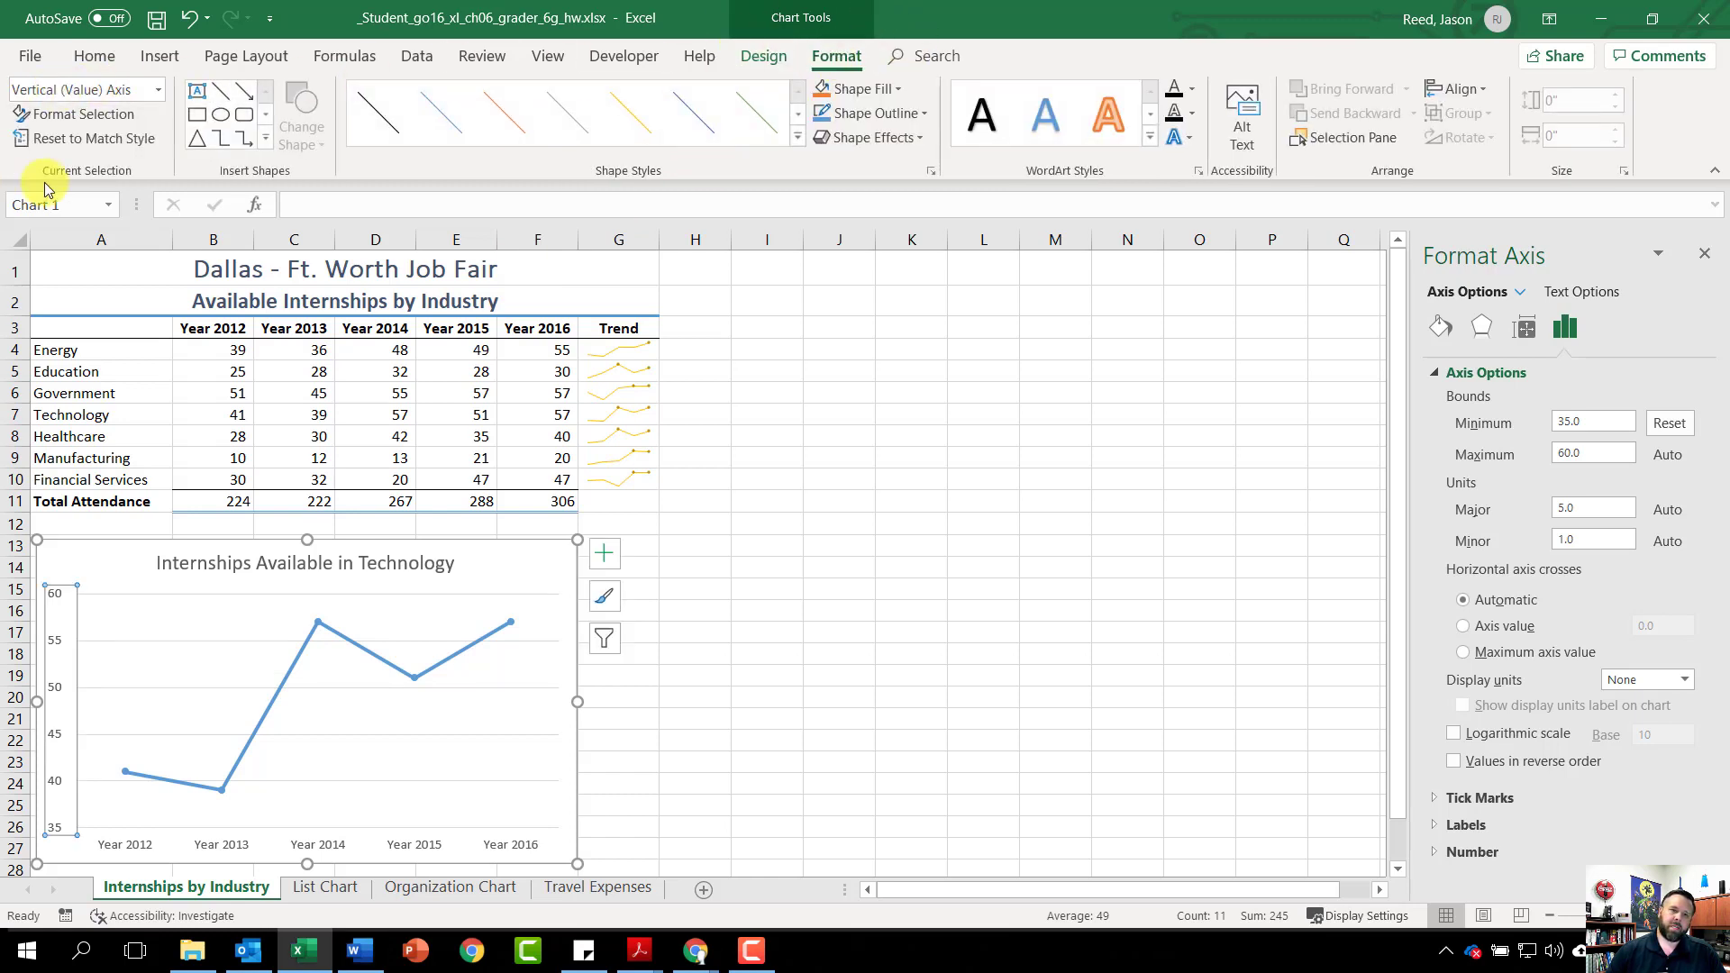
pyautogui.click(157, 90)
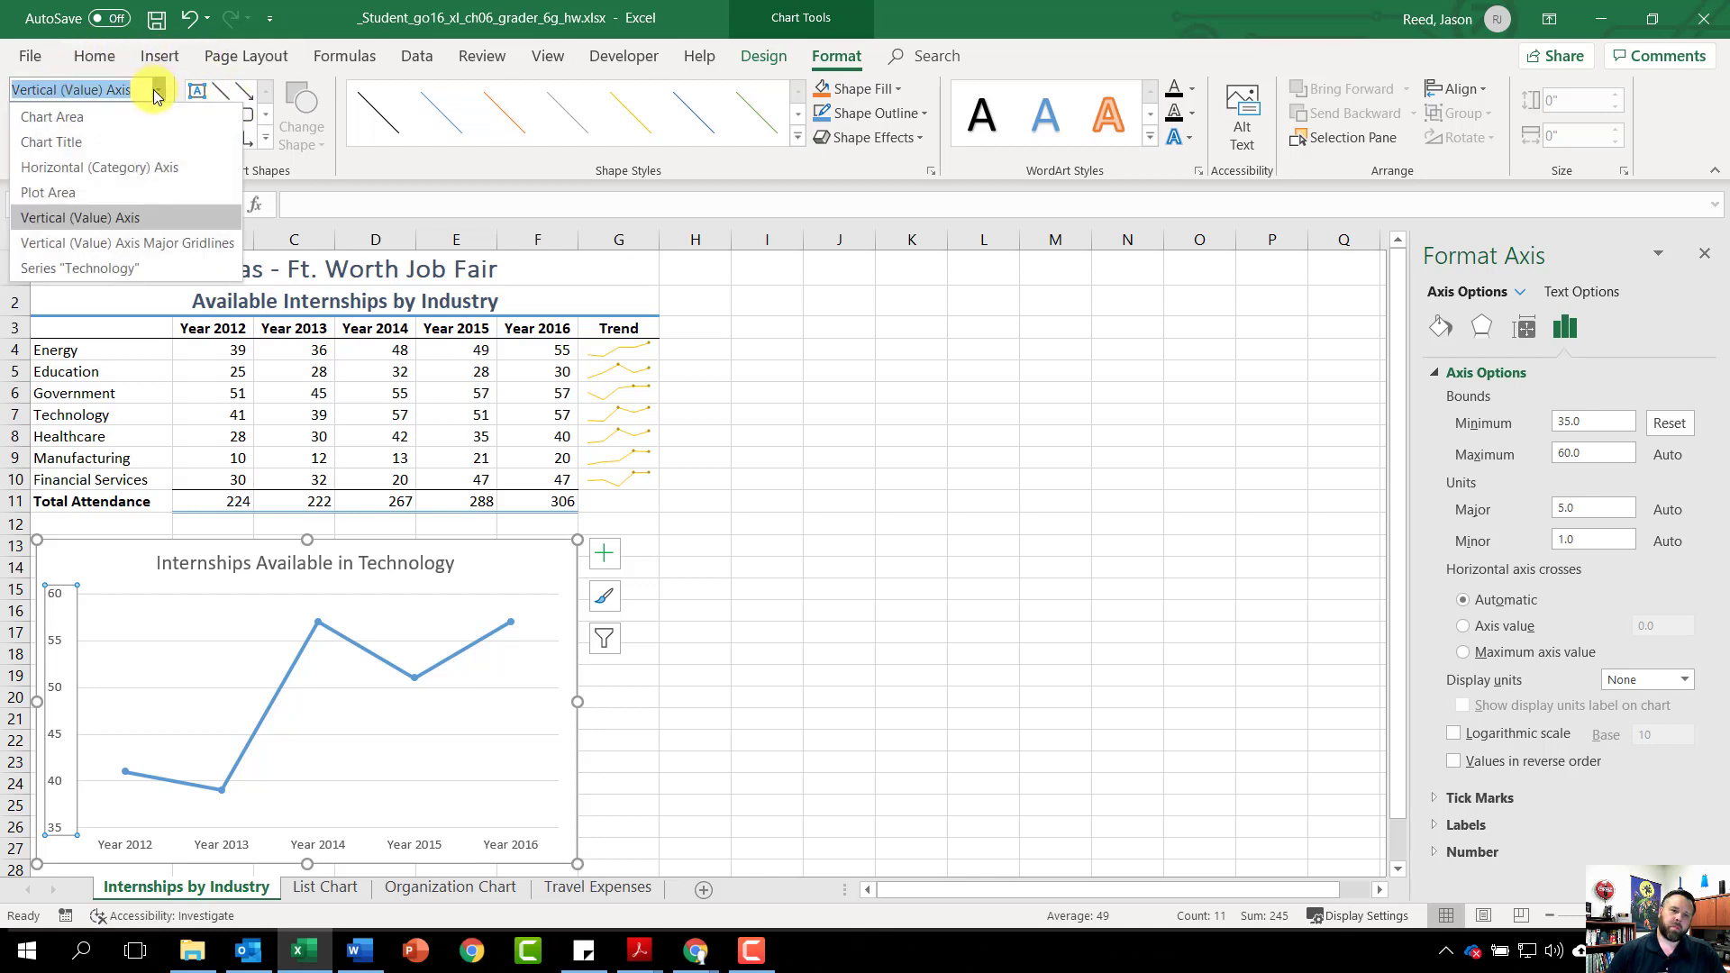
pyautogui.click(95, 192)
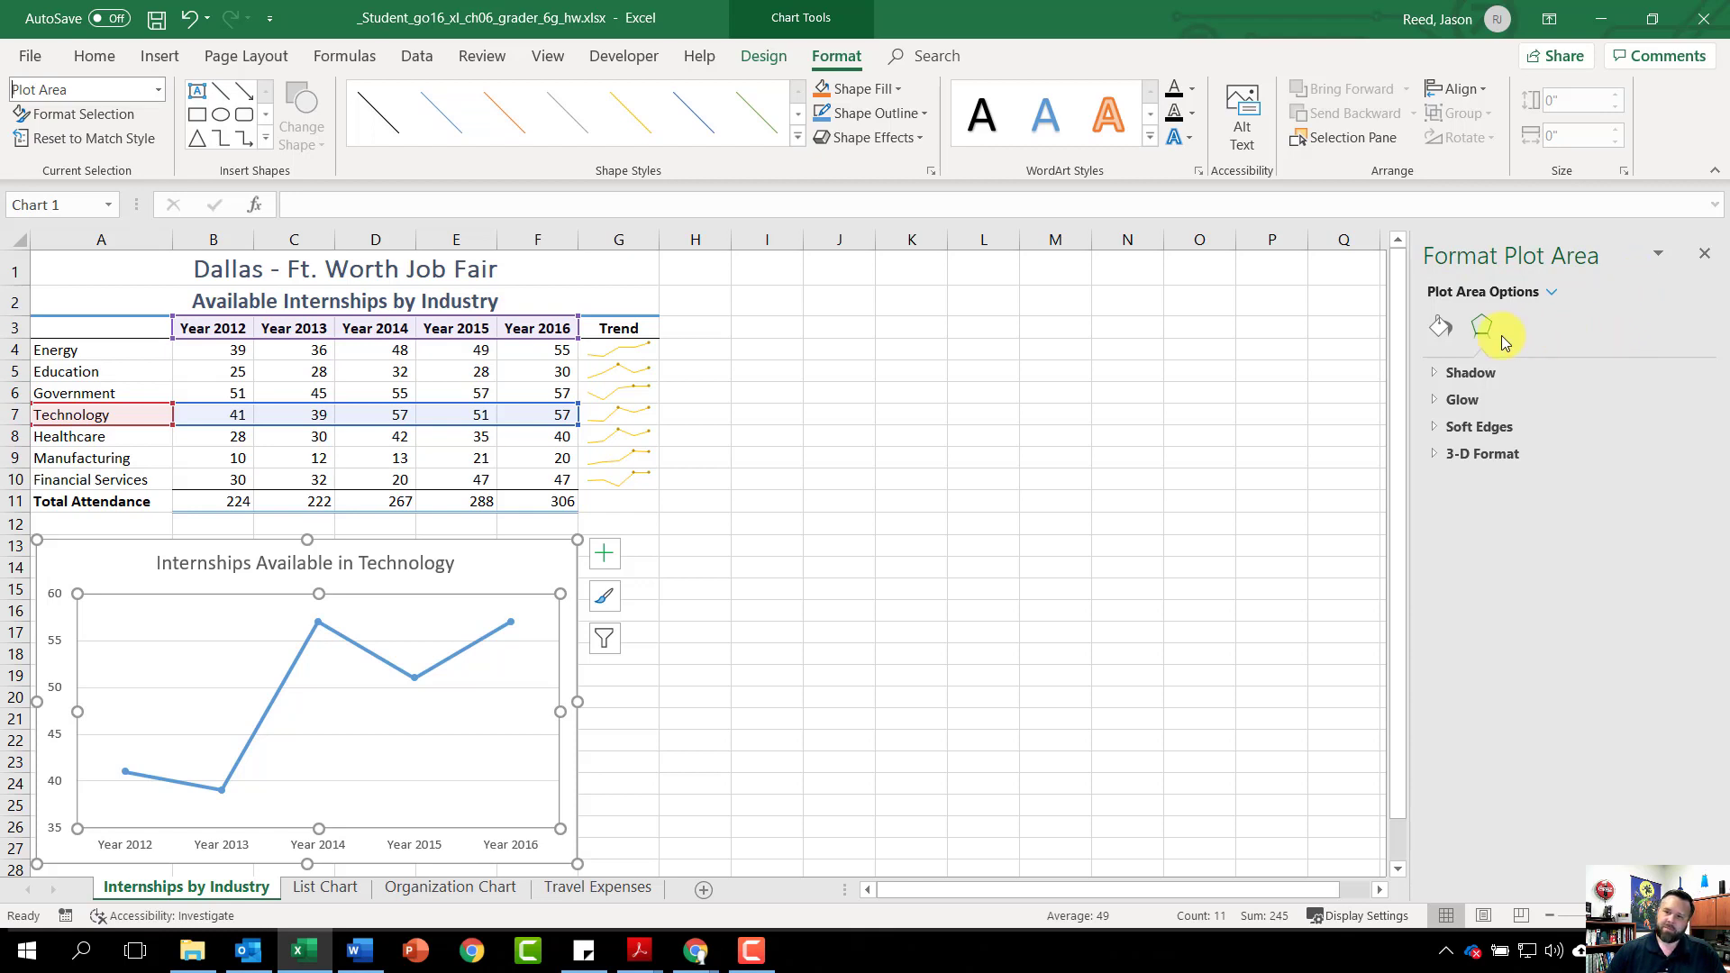
# Give the plot area a solid fill of Green, Accent 6, Lighter 80%
pyautogui.click(1440, 327)
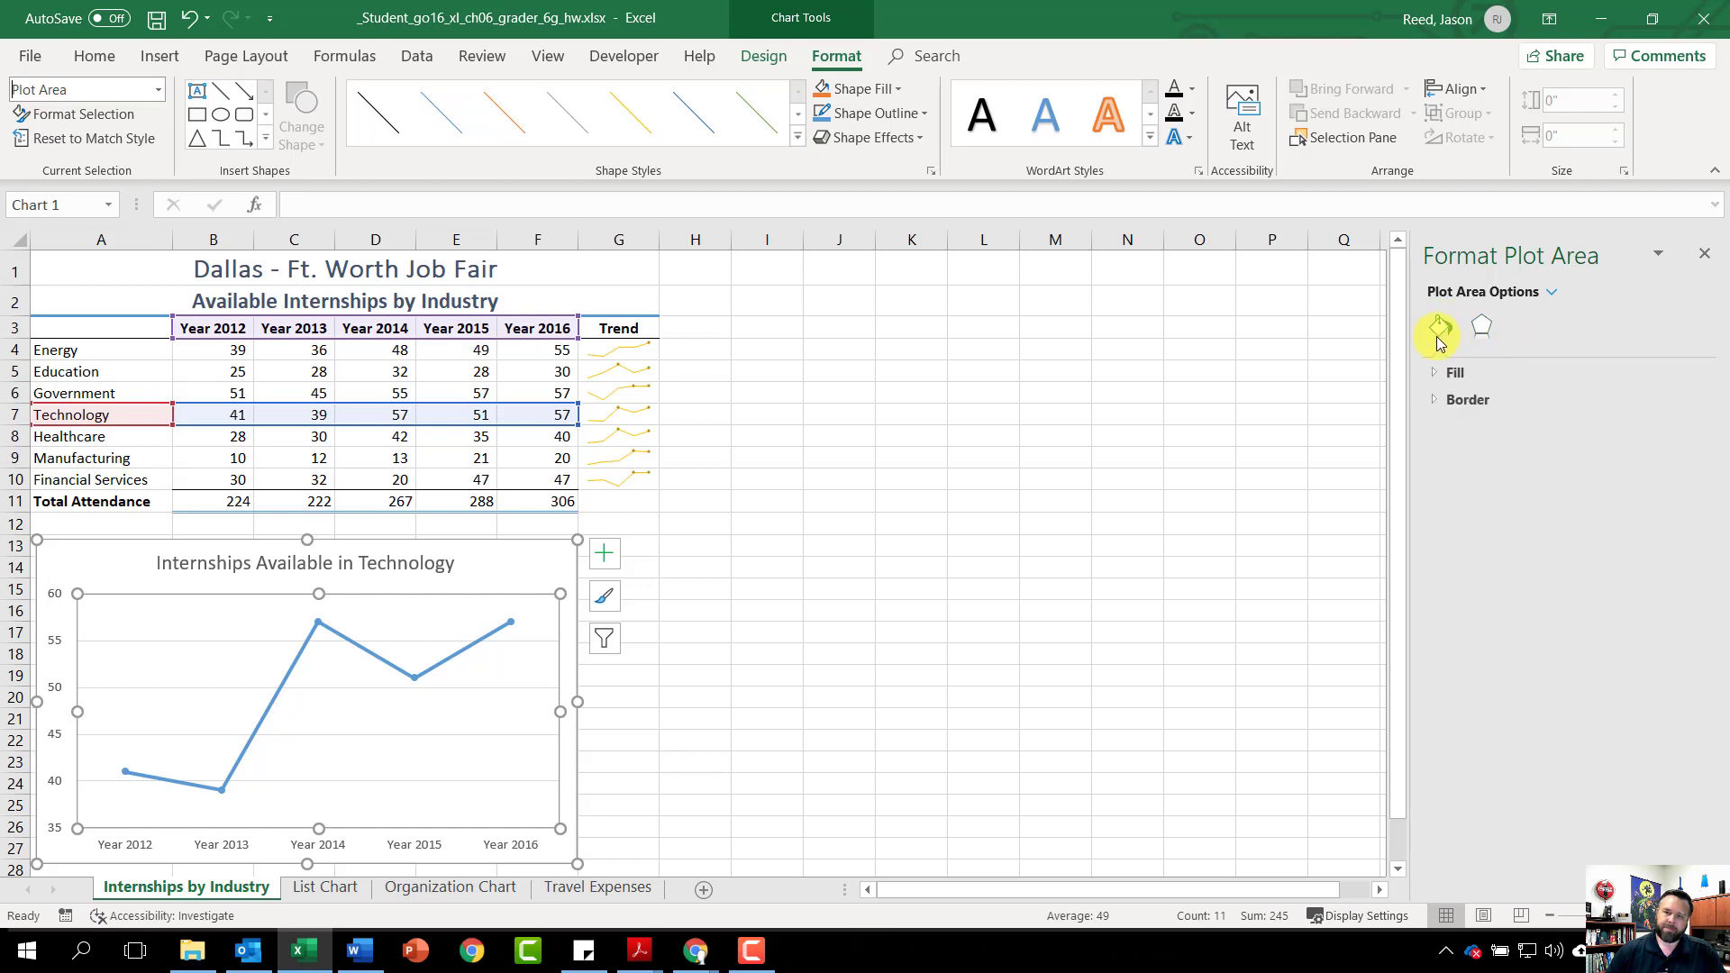
pyautogui.click(1442, 374)
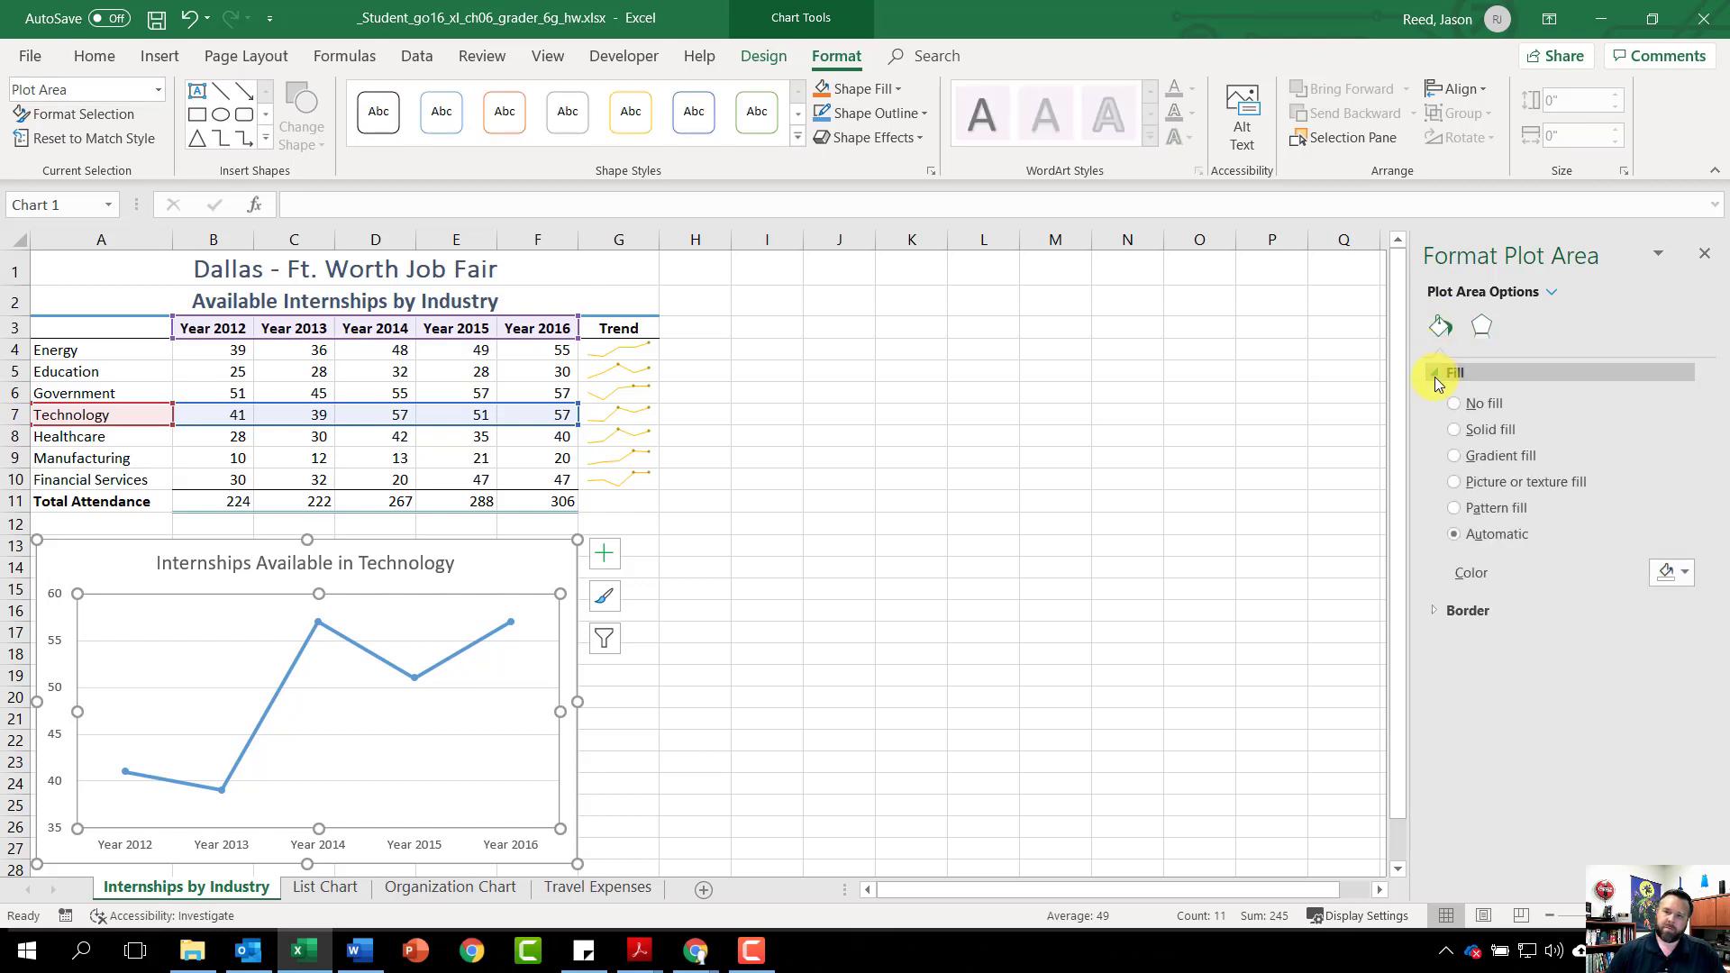
pyautogui.click(1458, 436)
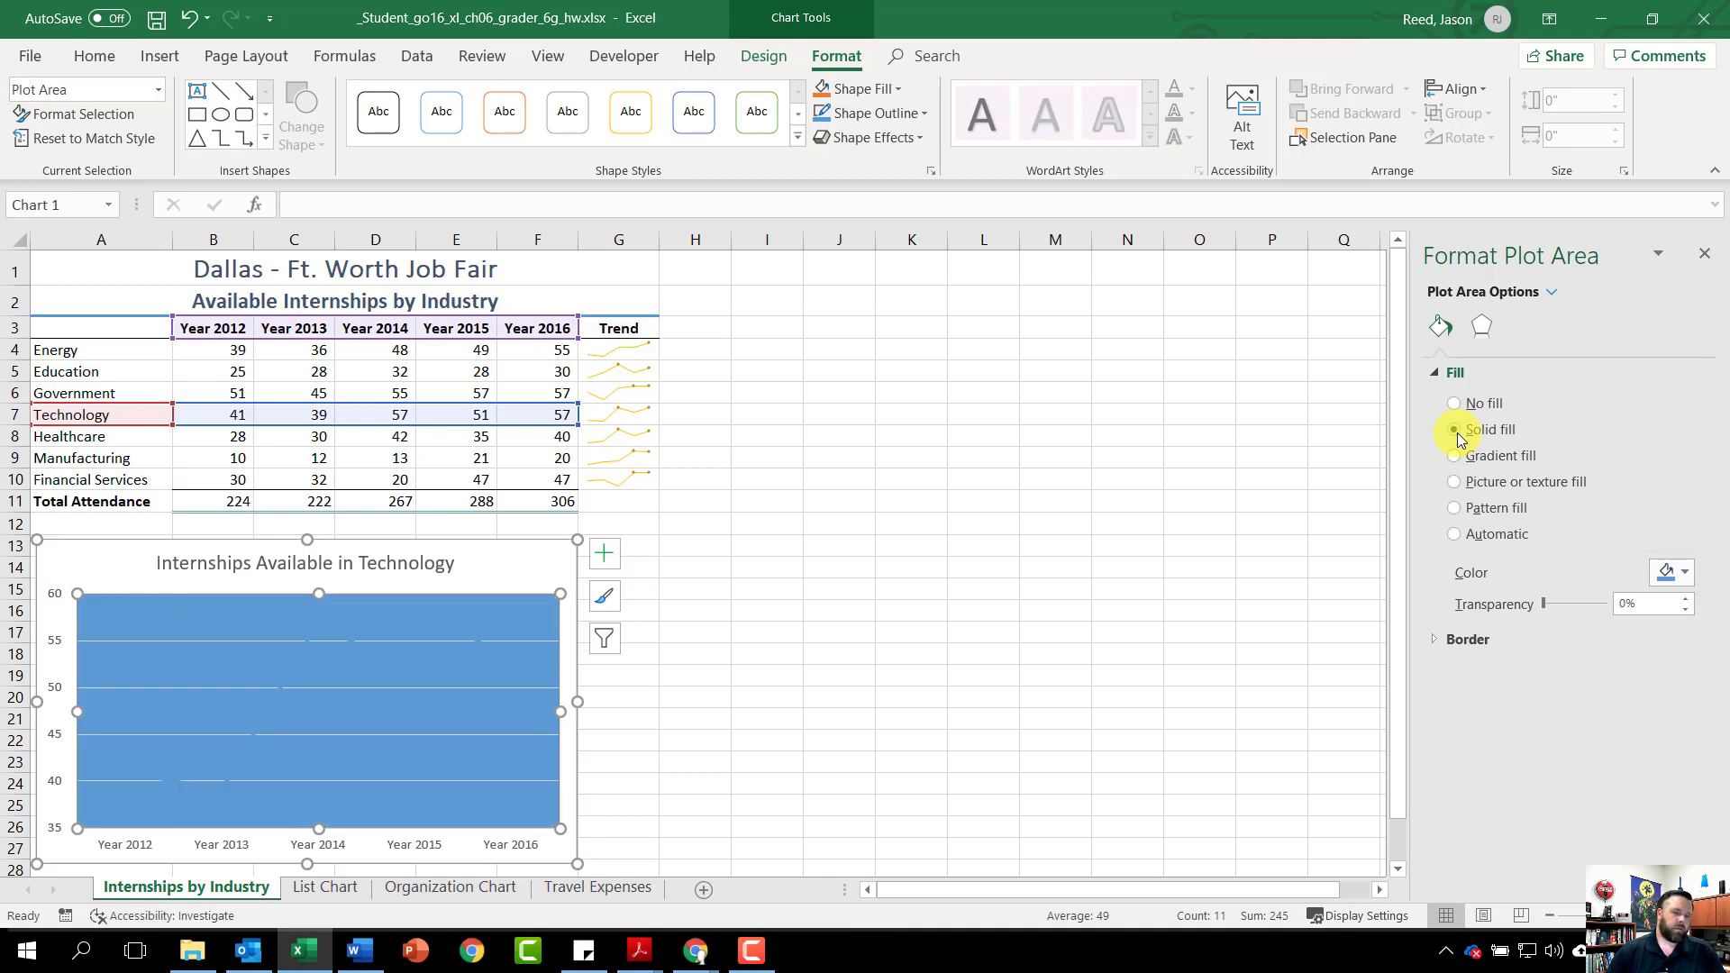
pyautogui.click(1687, 574)
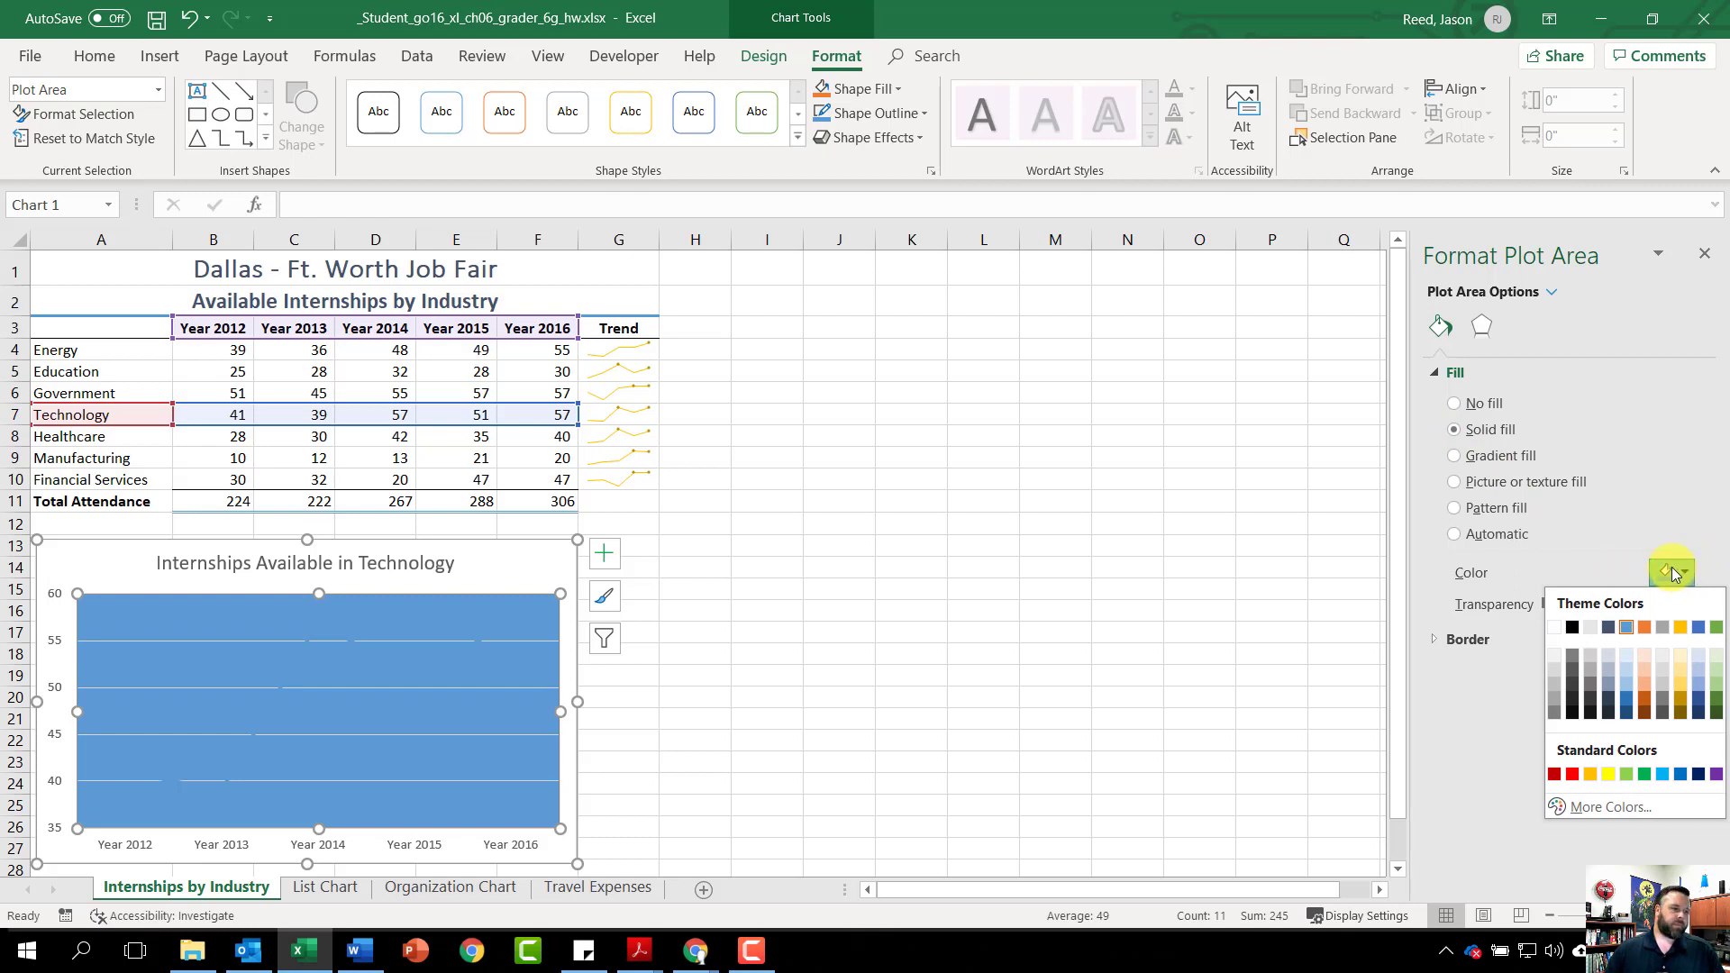
pyautogui.click(1717, 657)
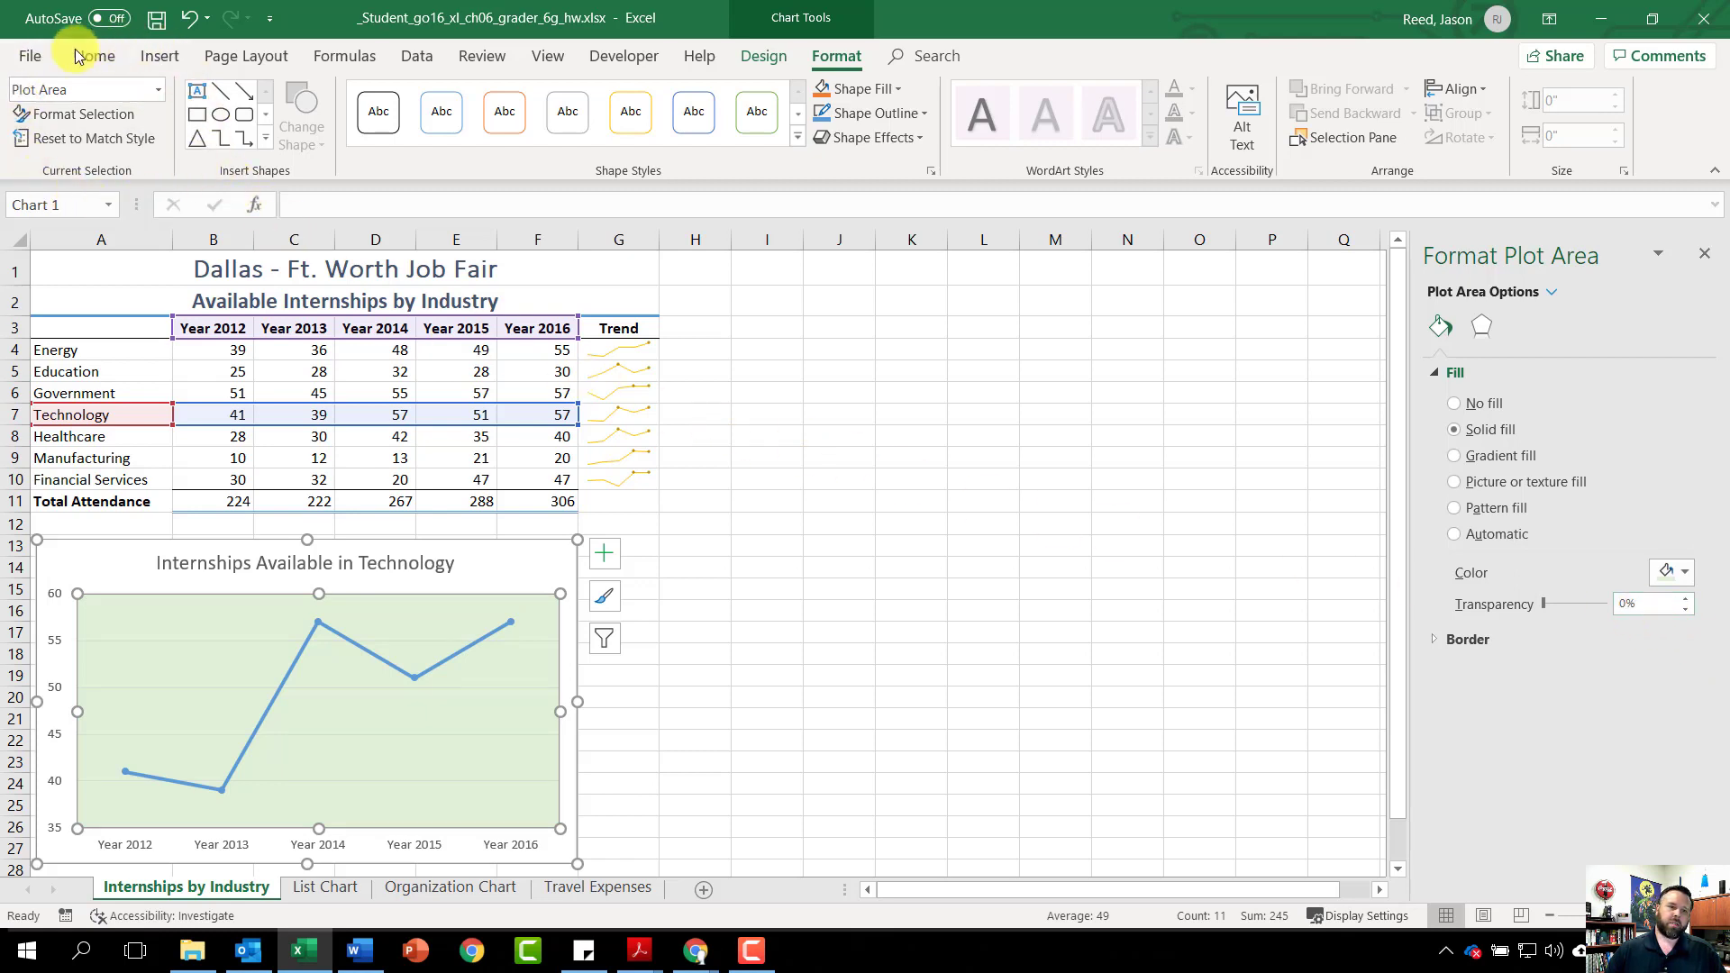
pyautogui.click(155, 94)
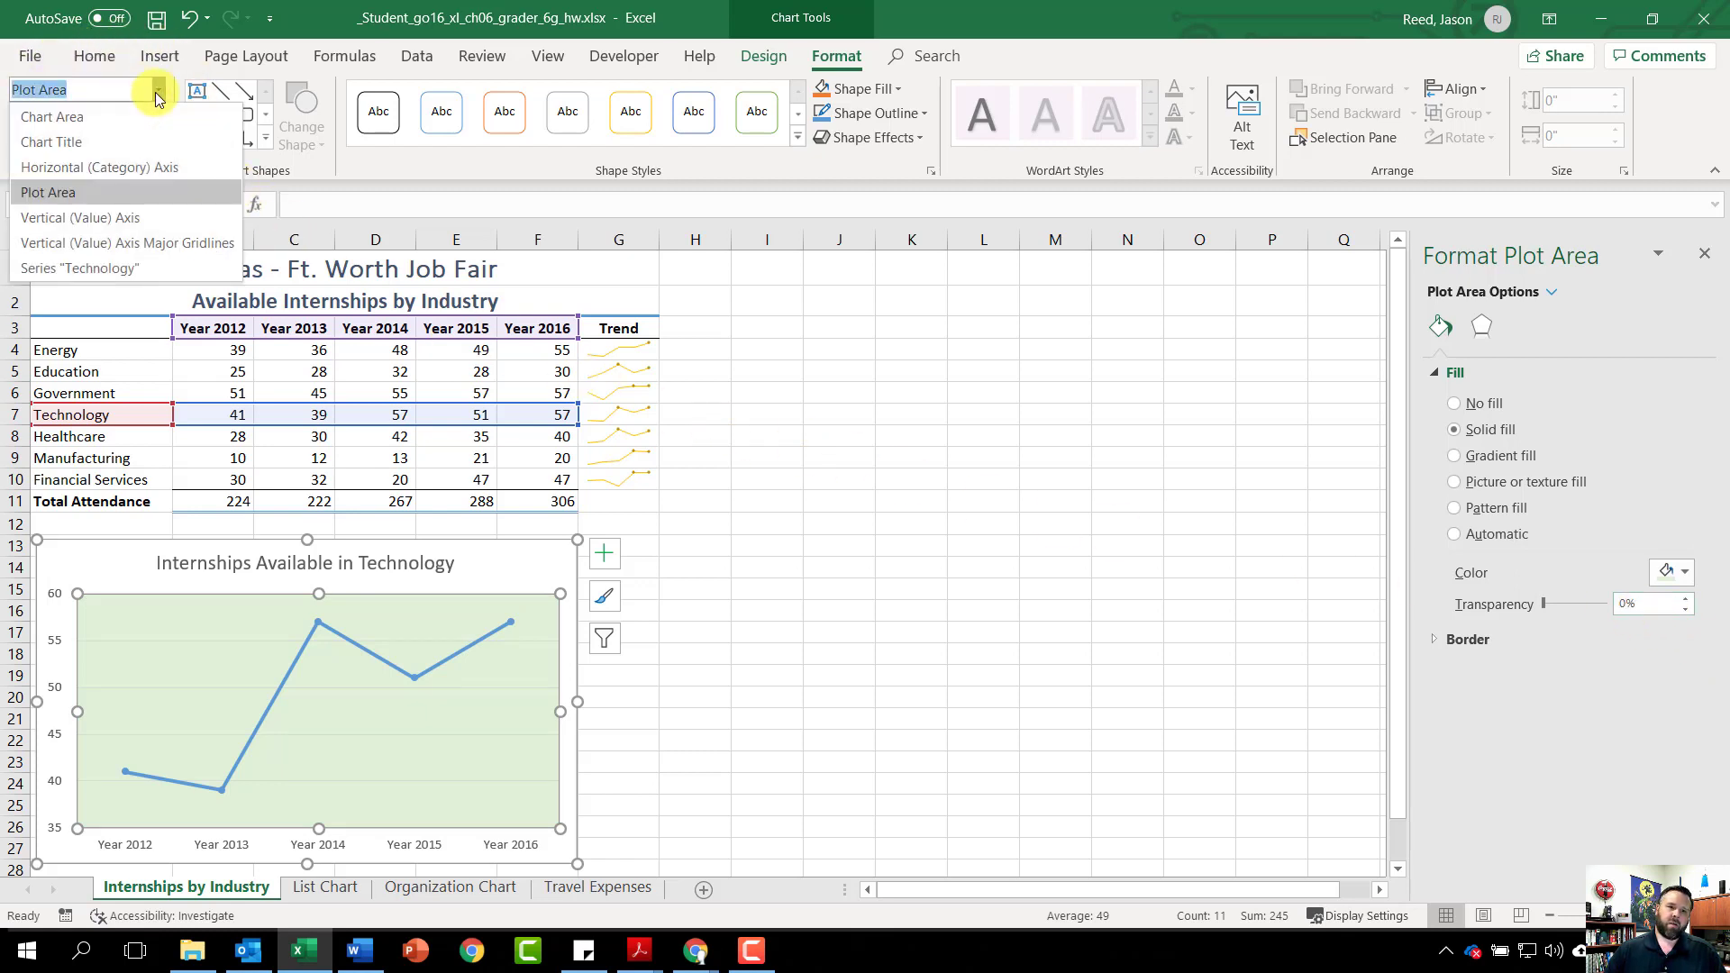
# Give the chart area a solid fill of Green, Accent 6, Lighter 40%
pyautogui.click(68, 117)
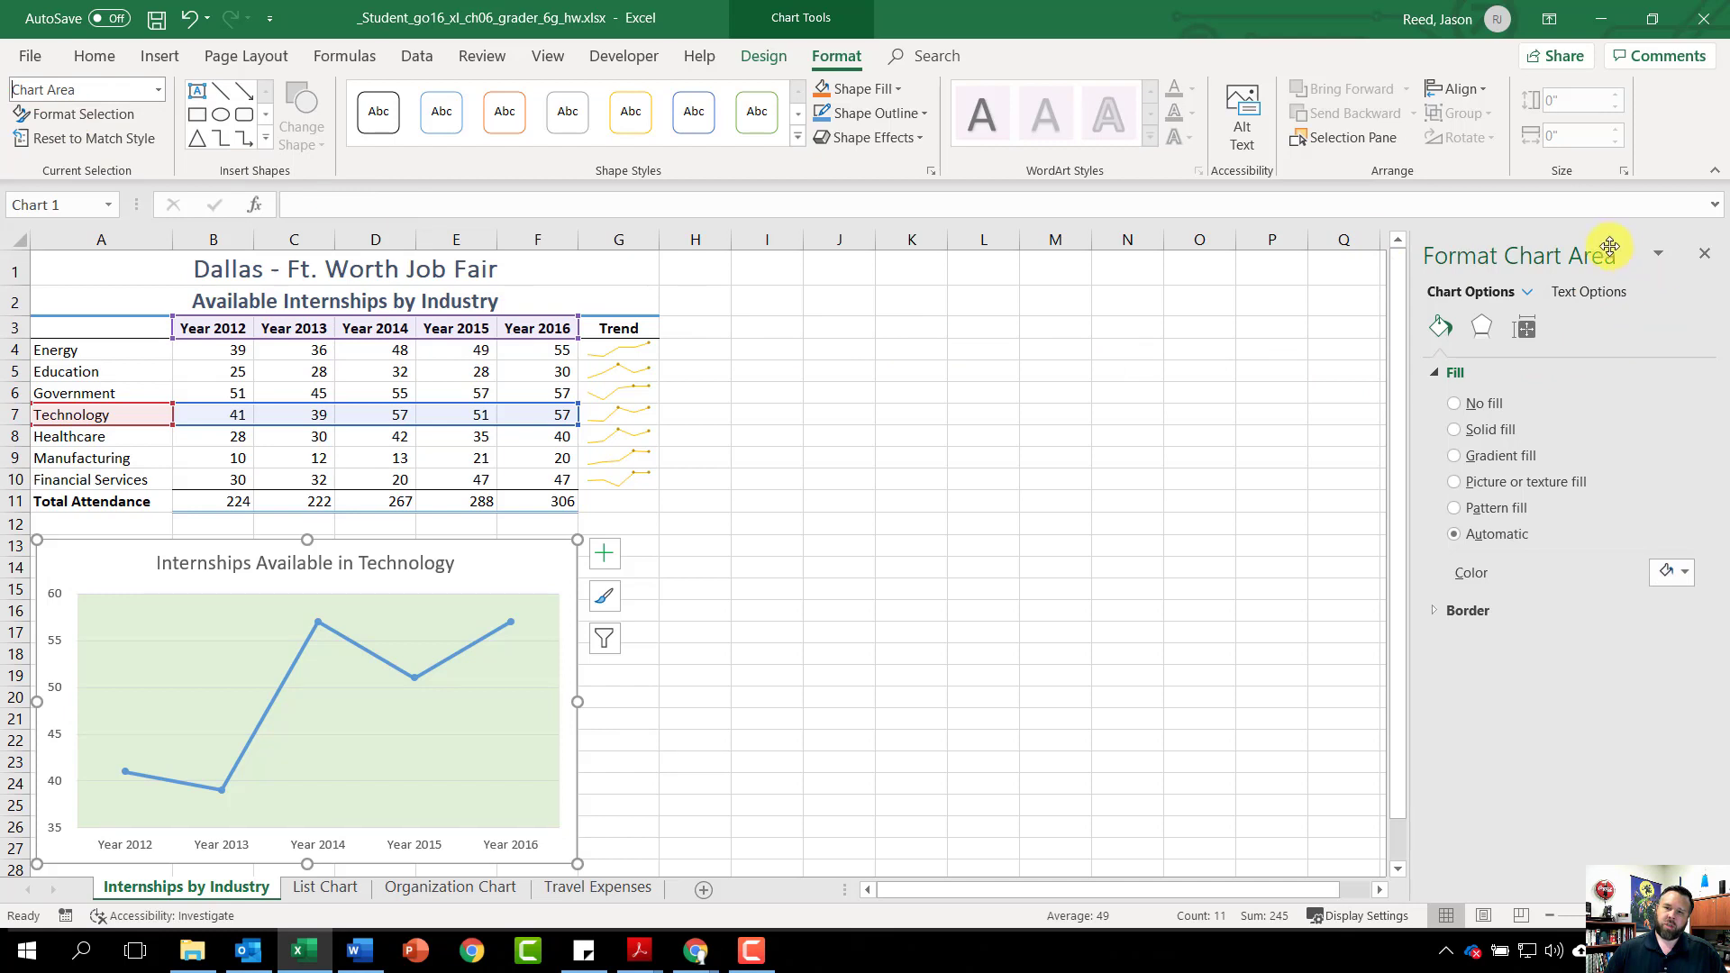
pyautogui.click(1453, 429)
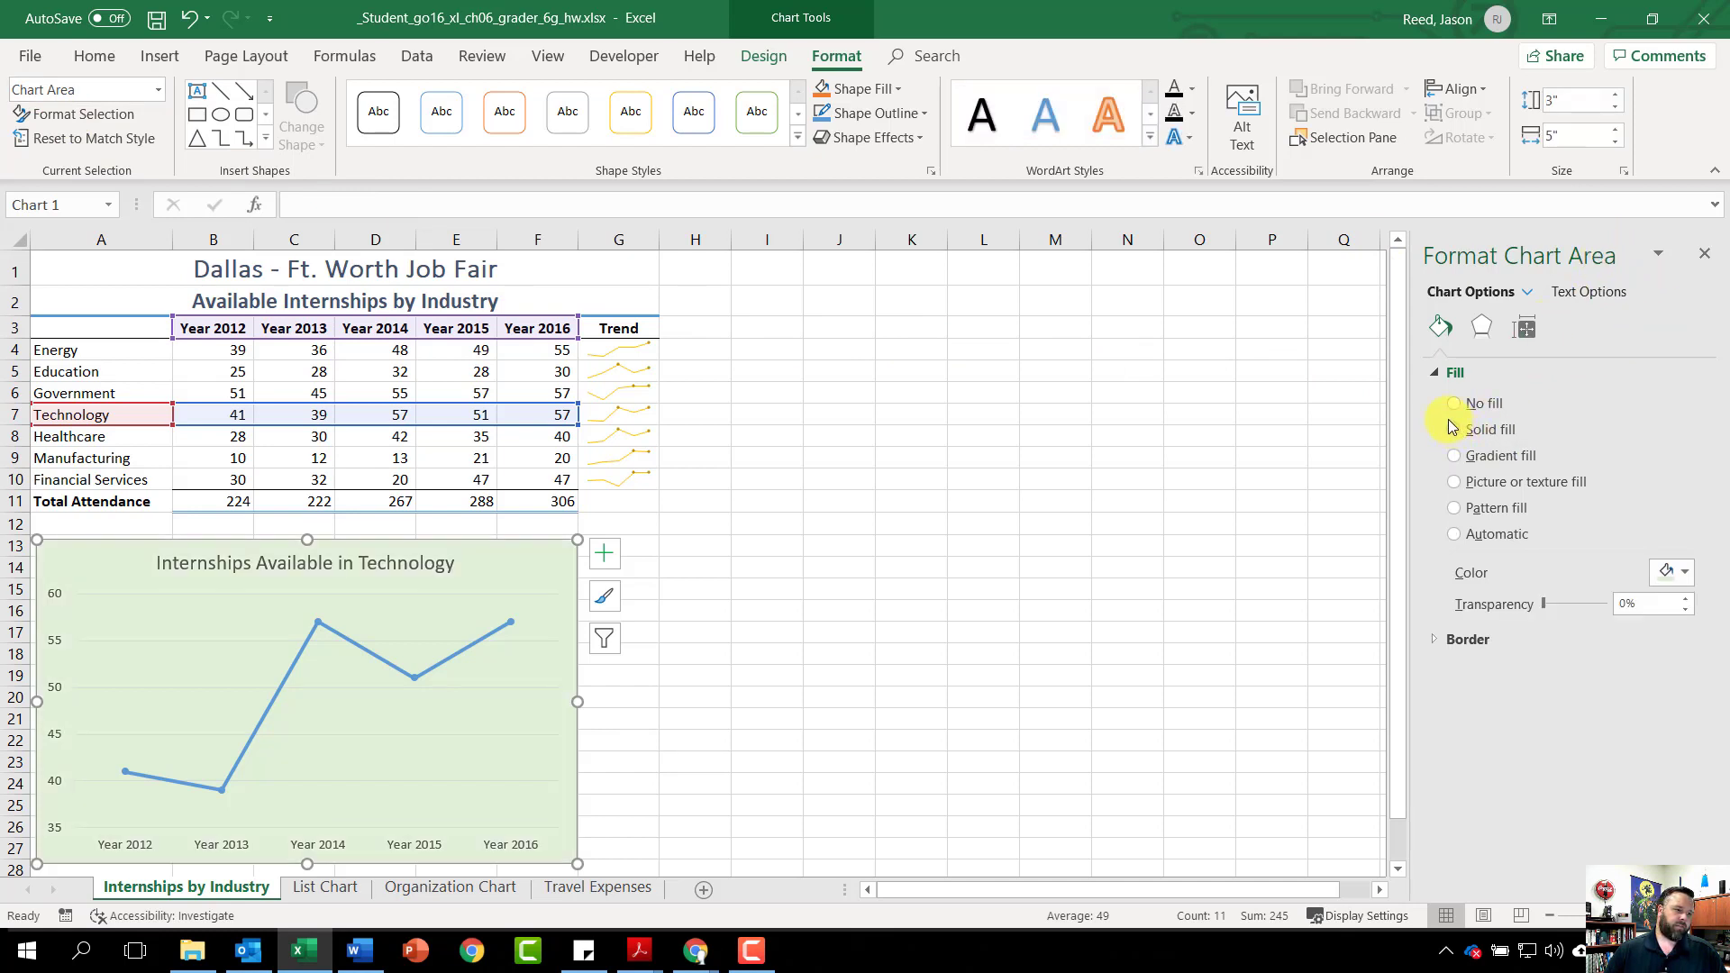
pyautogui.click(1682, 576)
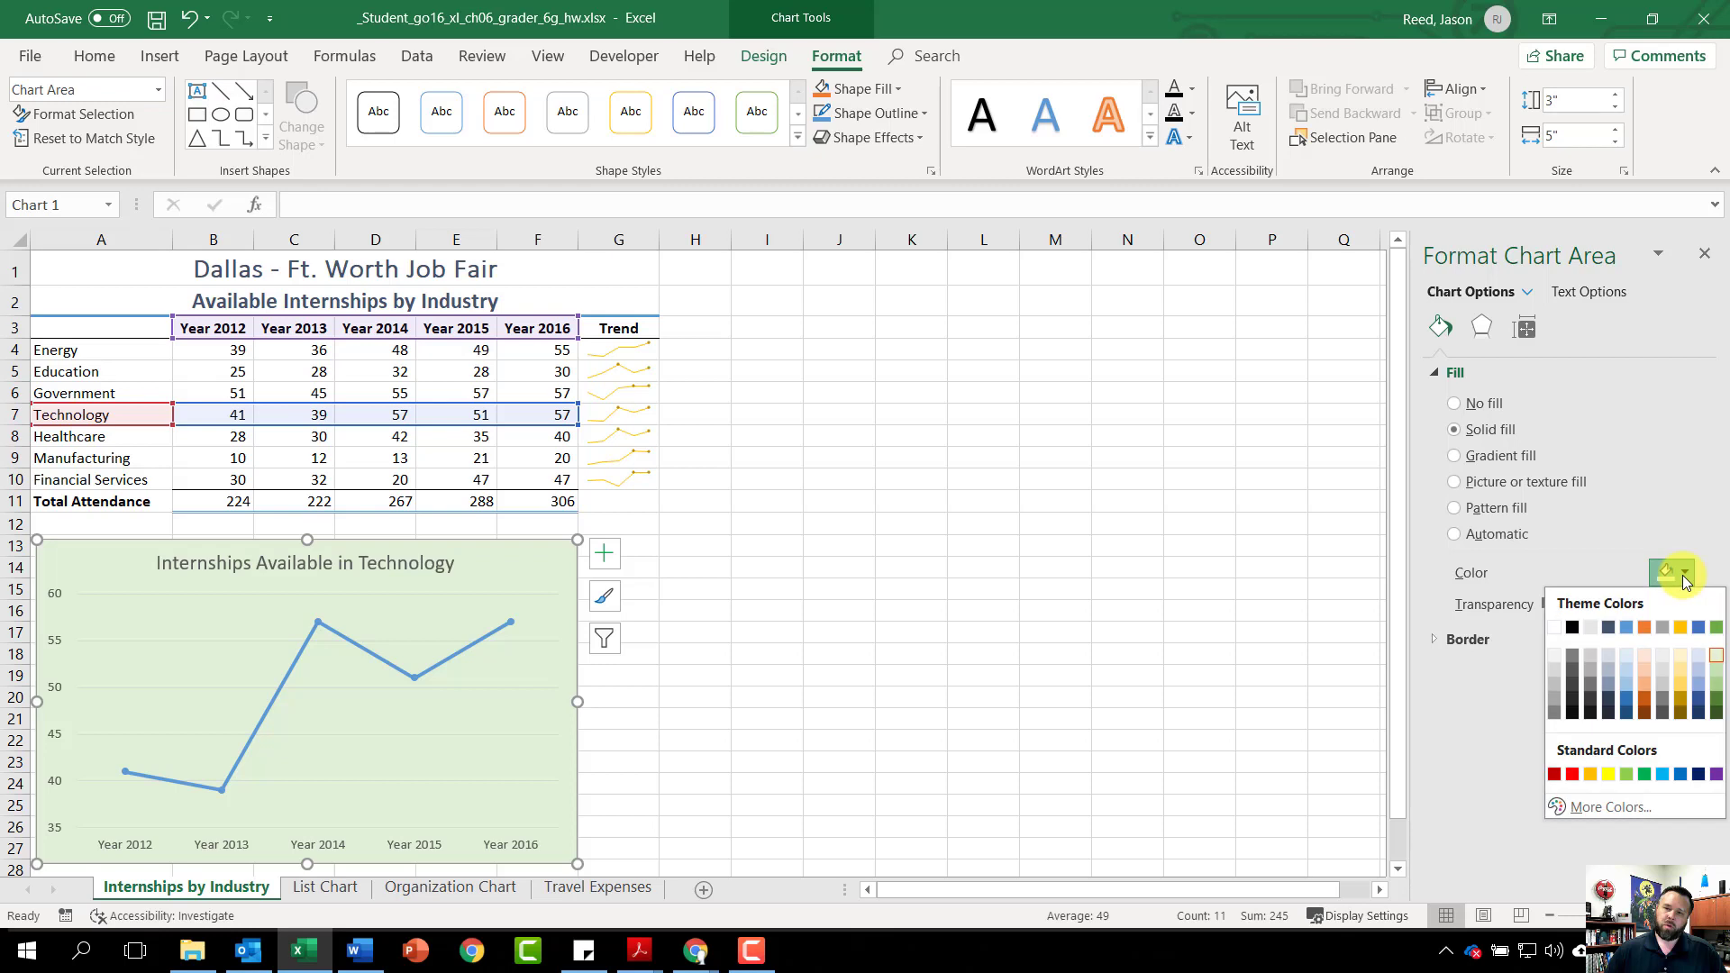
pyautogui.click(1716, 692)
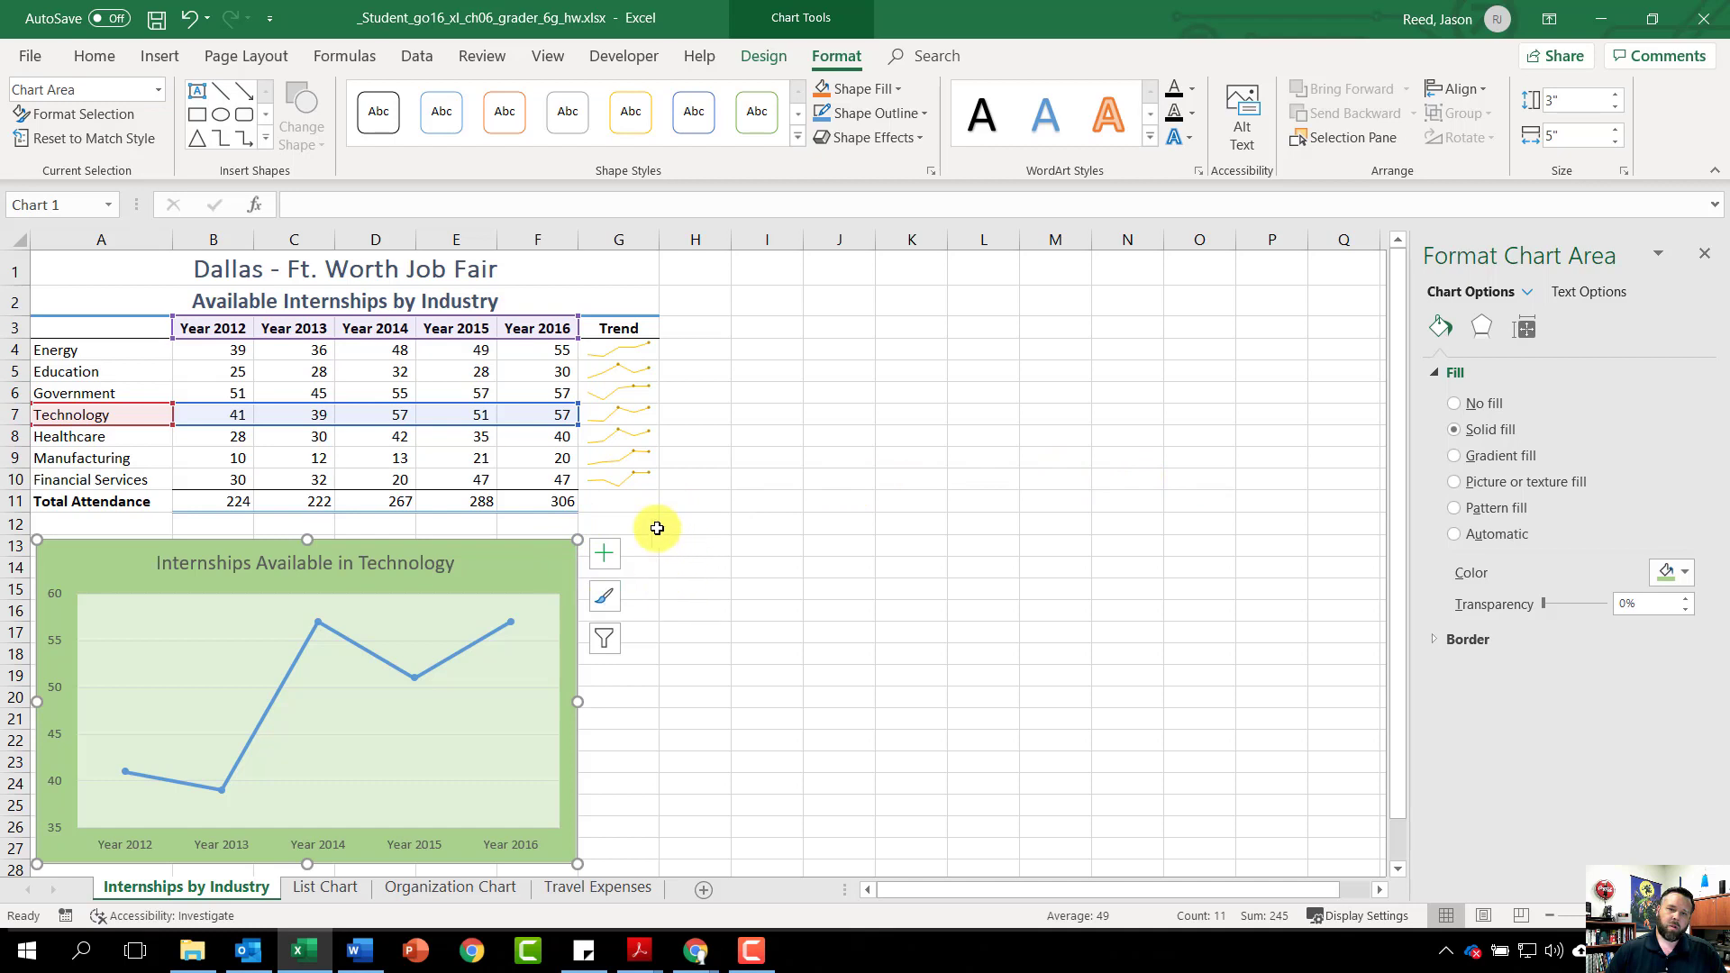
pyautogui.click(602, 555)
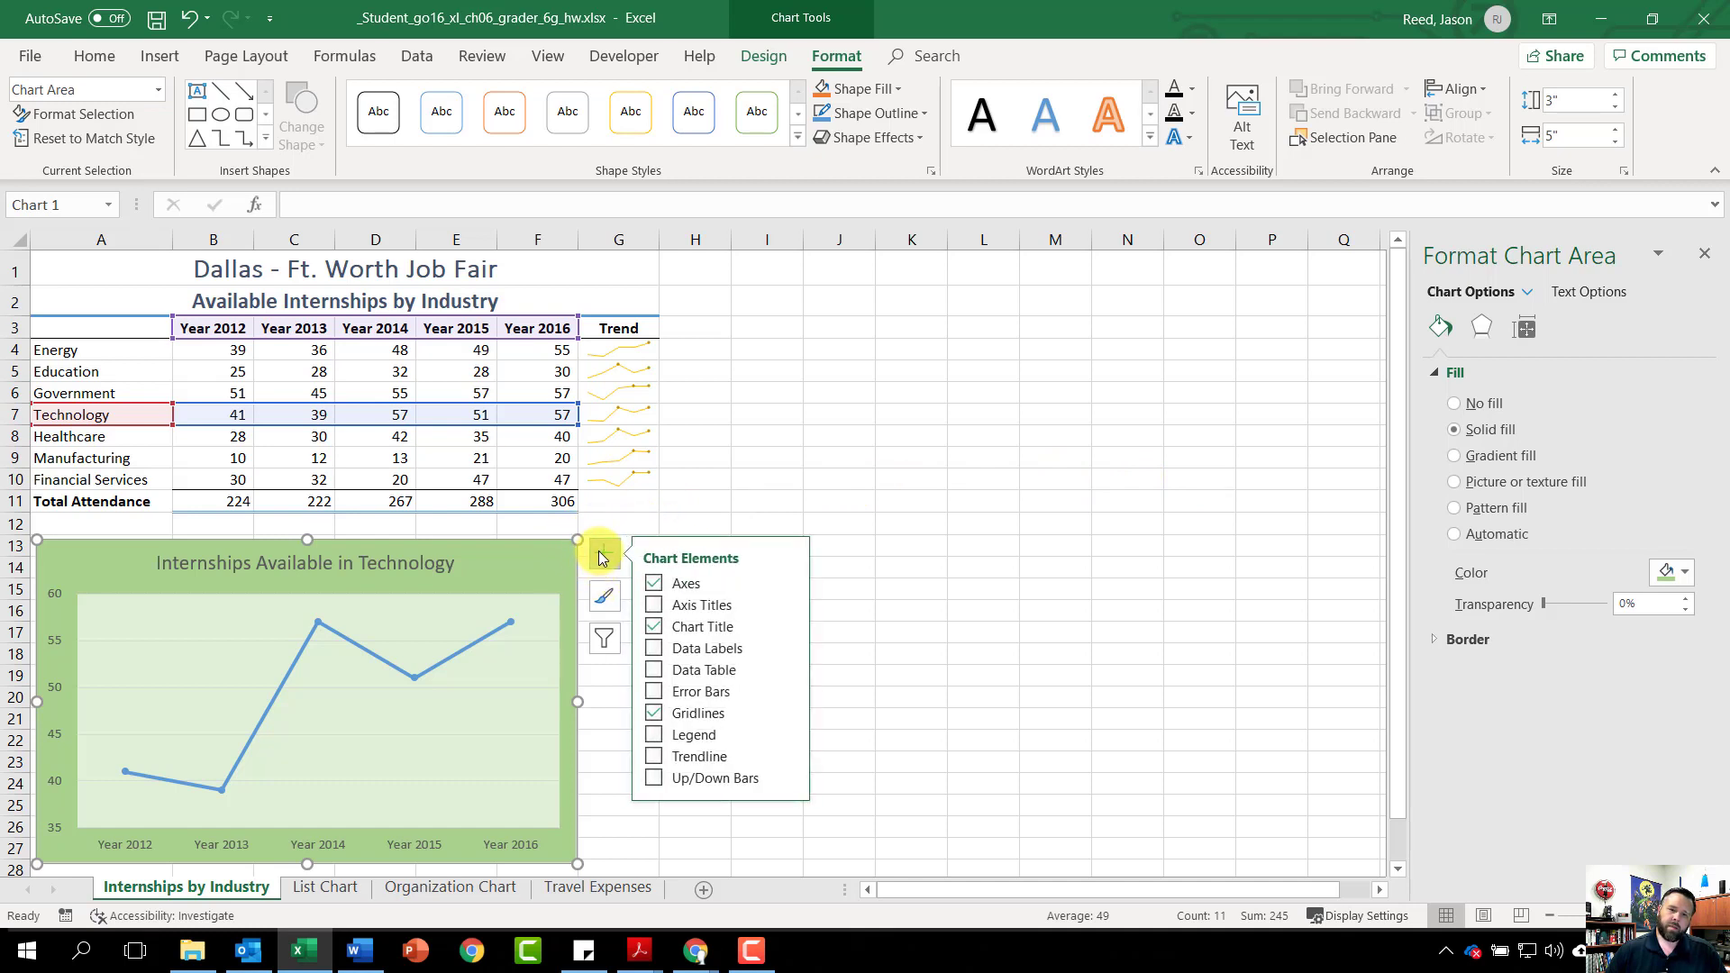
# Add a linear trendline to the Technology chart and set its line width to 2.5 pt
pyautogui.click(653, 758)
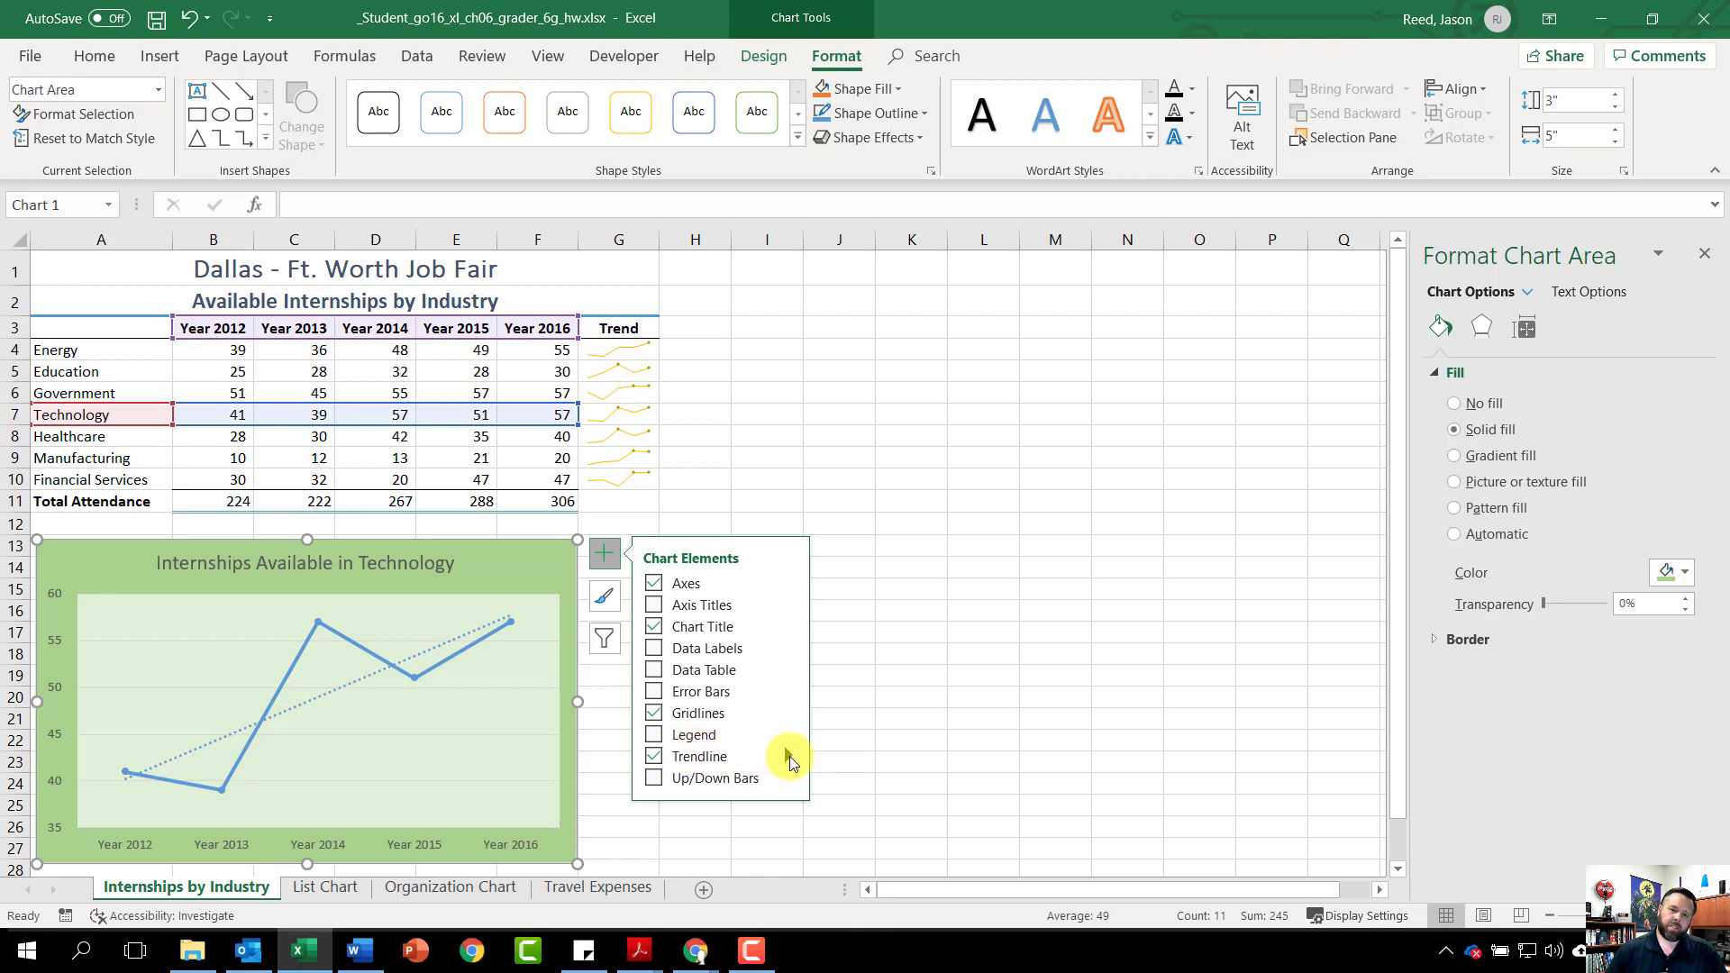
pyautogui.click(791, 756)
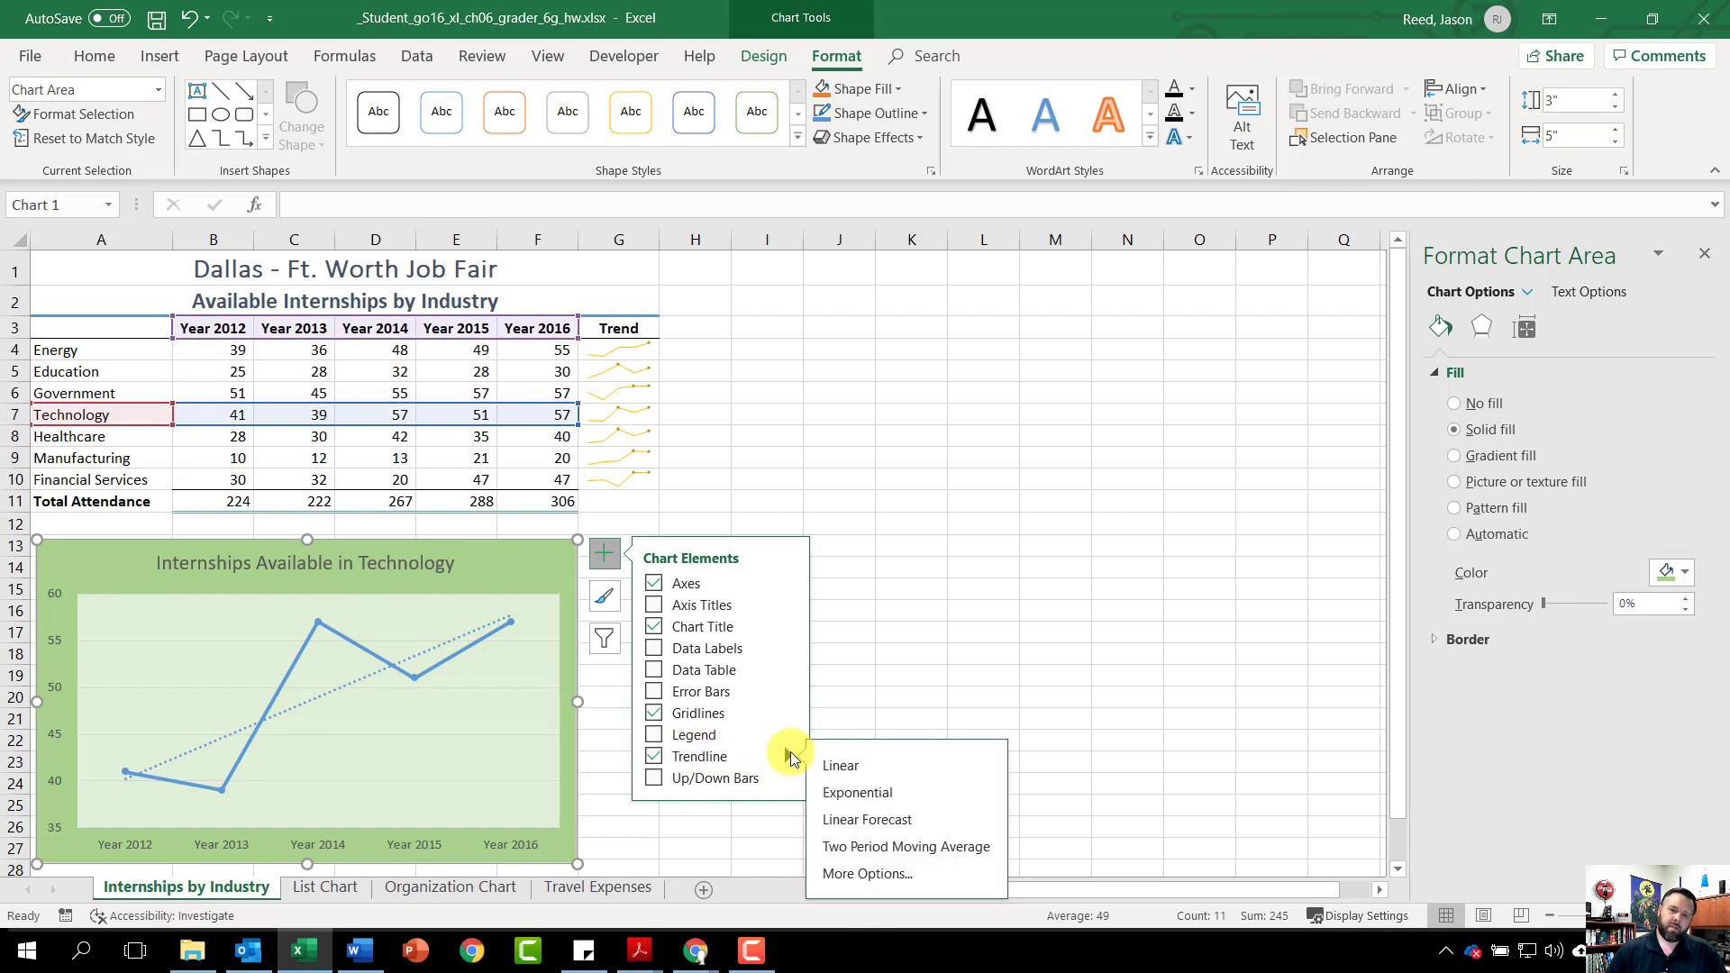
pyautogui.click(845, 873)
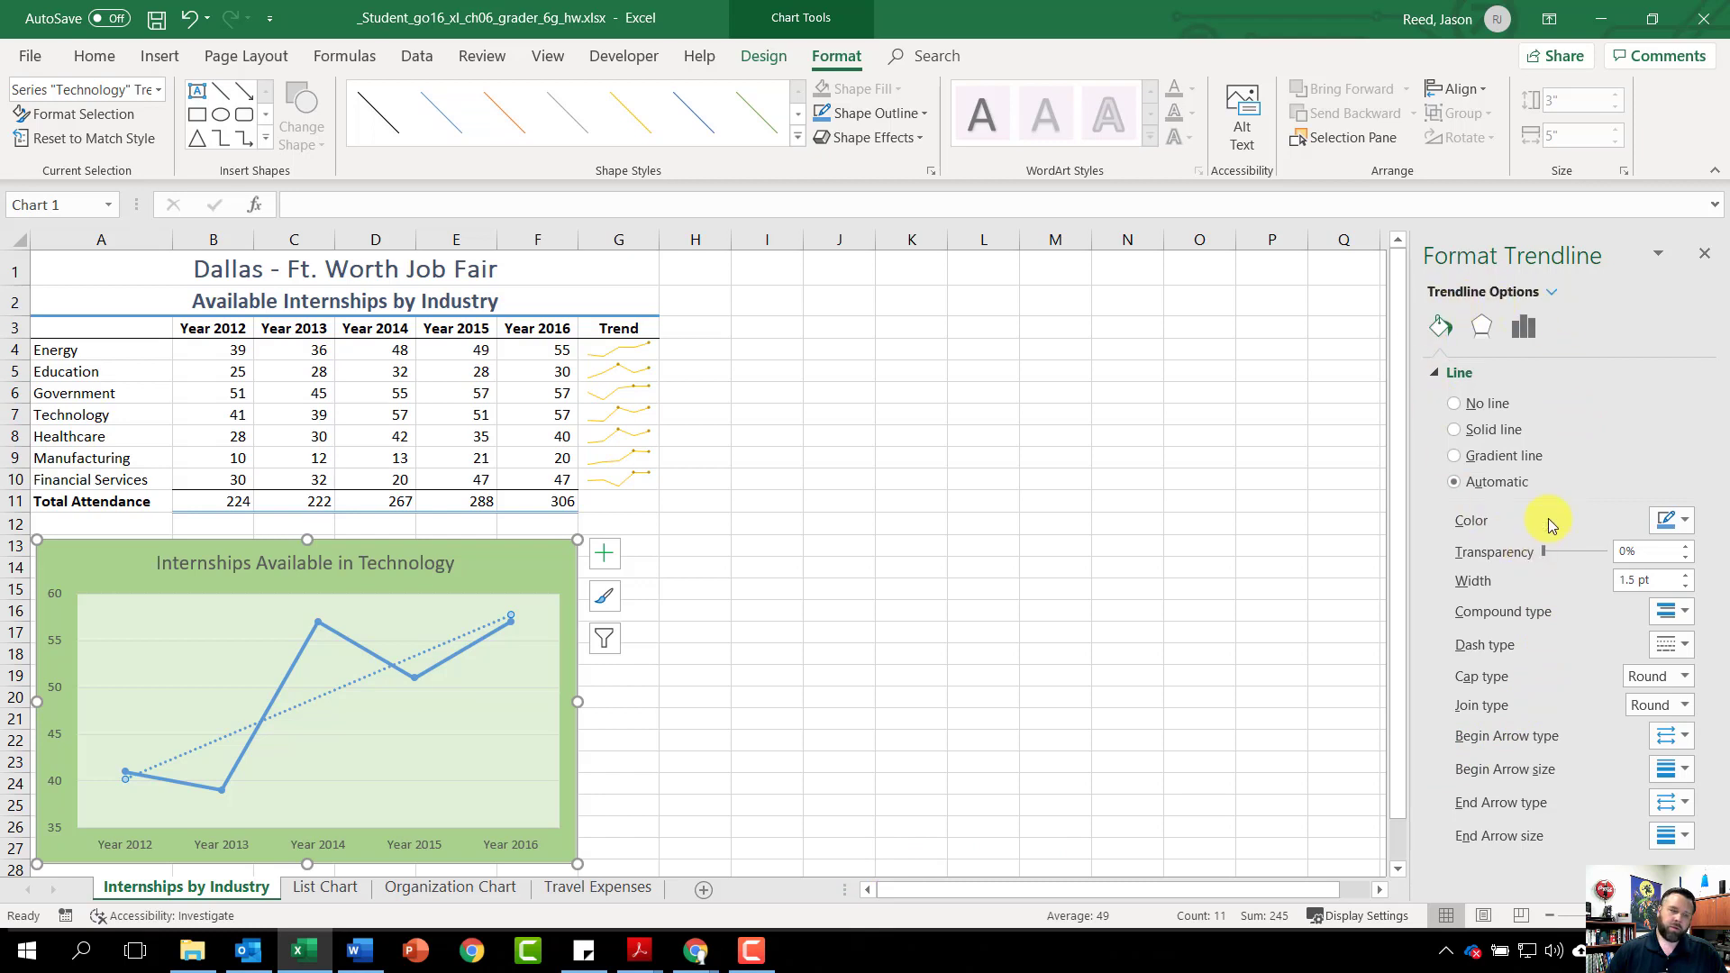
pyautogui.click(1522, 328)
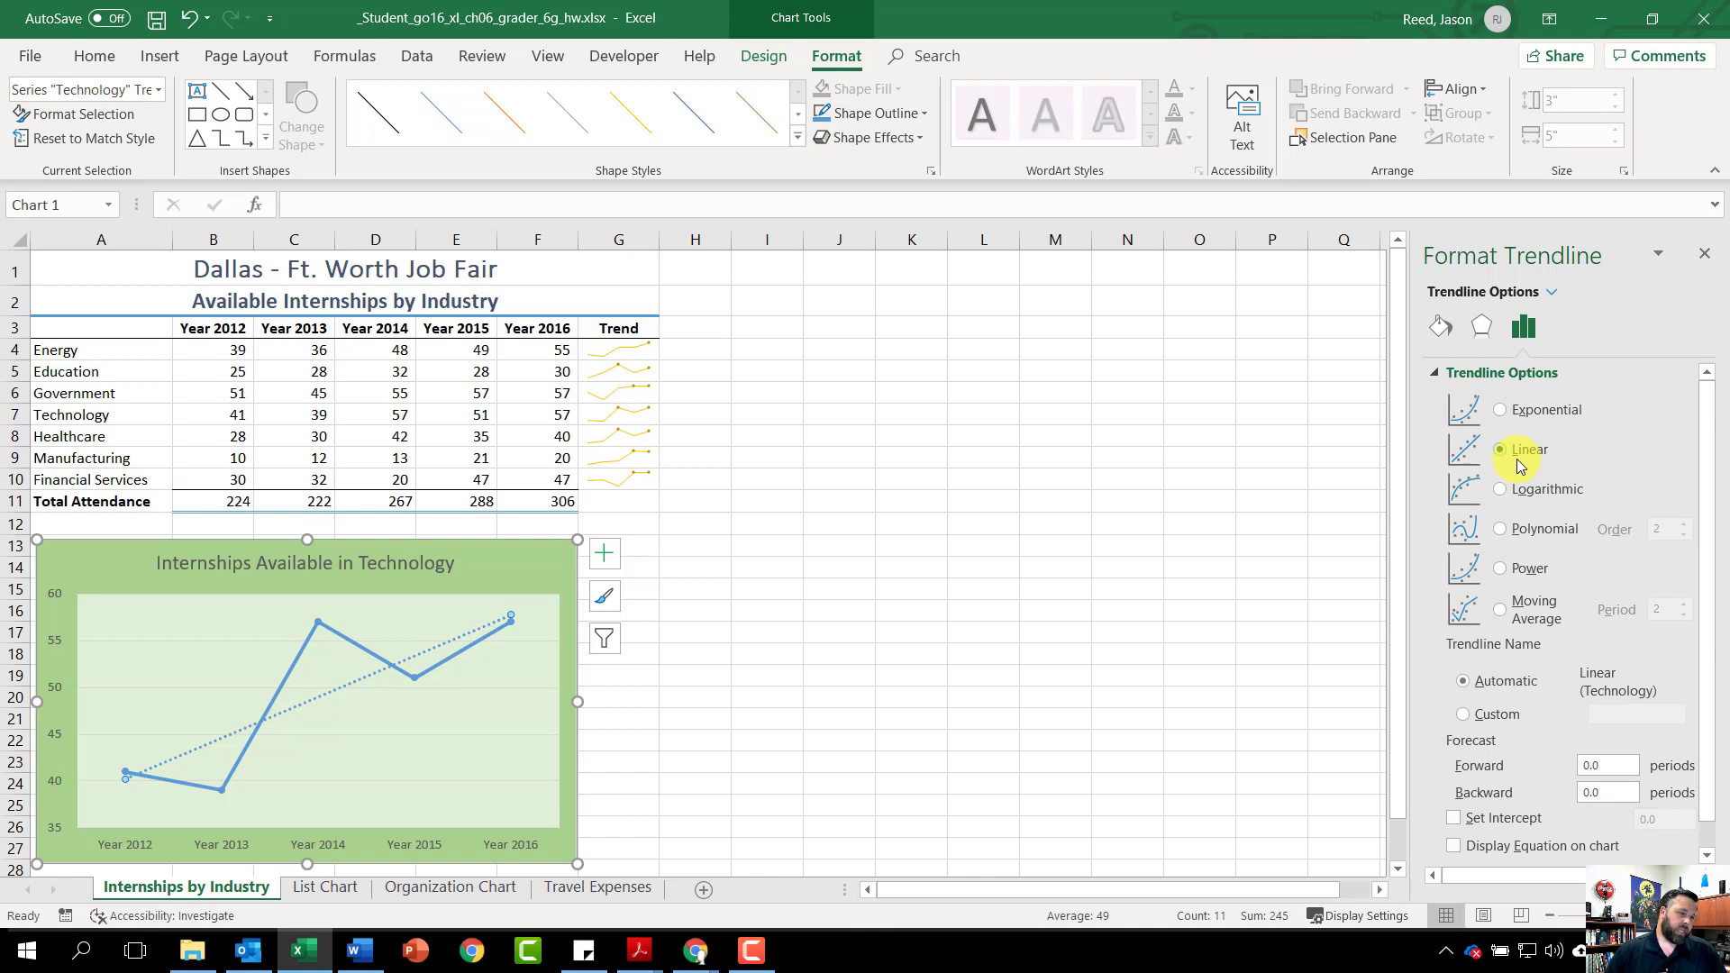
pyautogui.click(1438, 327)
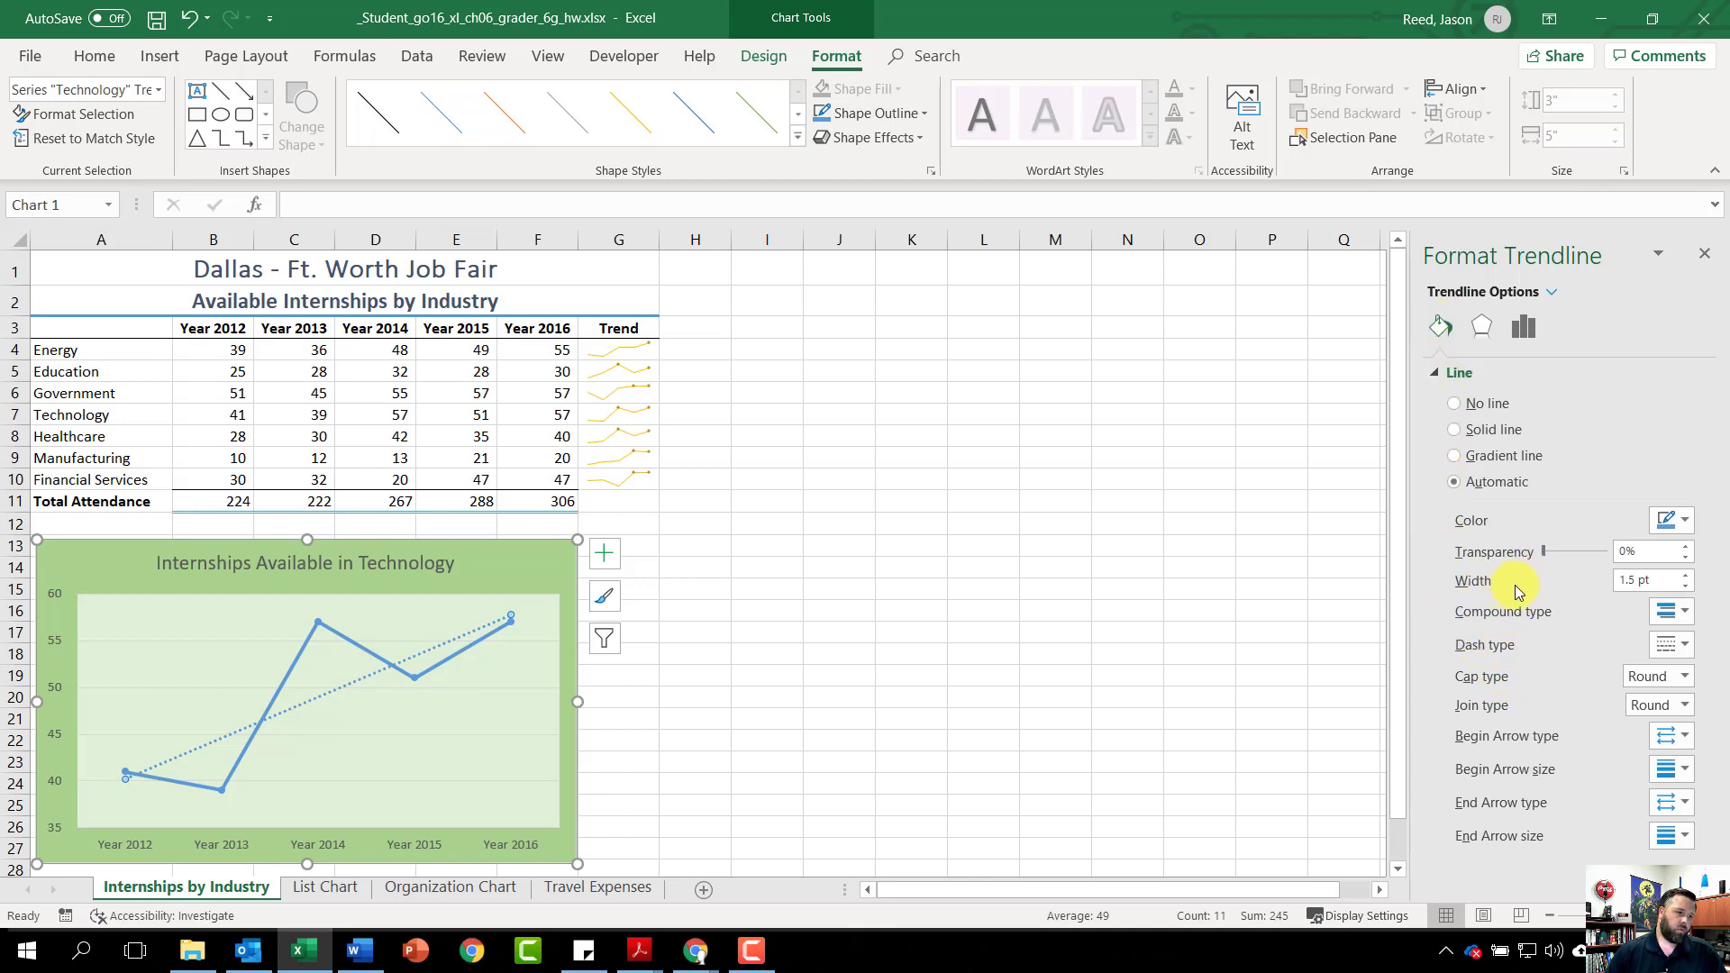
pyautogui.click(1683, 575)
pyautogui.tripleClick(1683, 575)
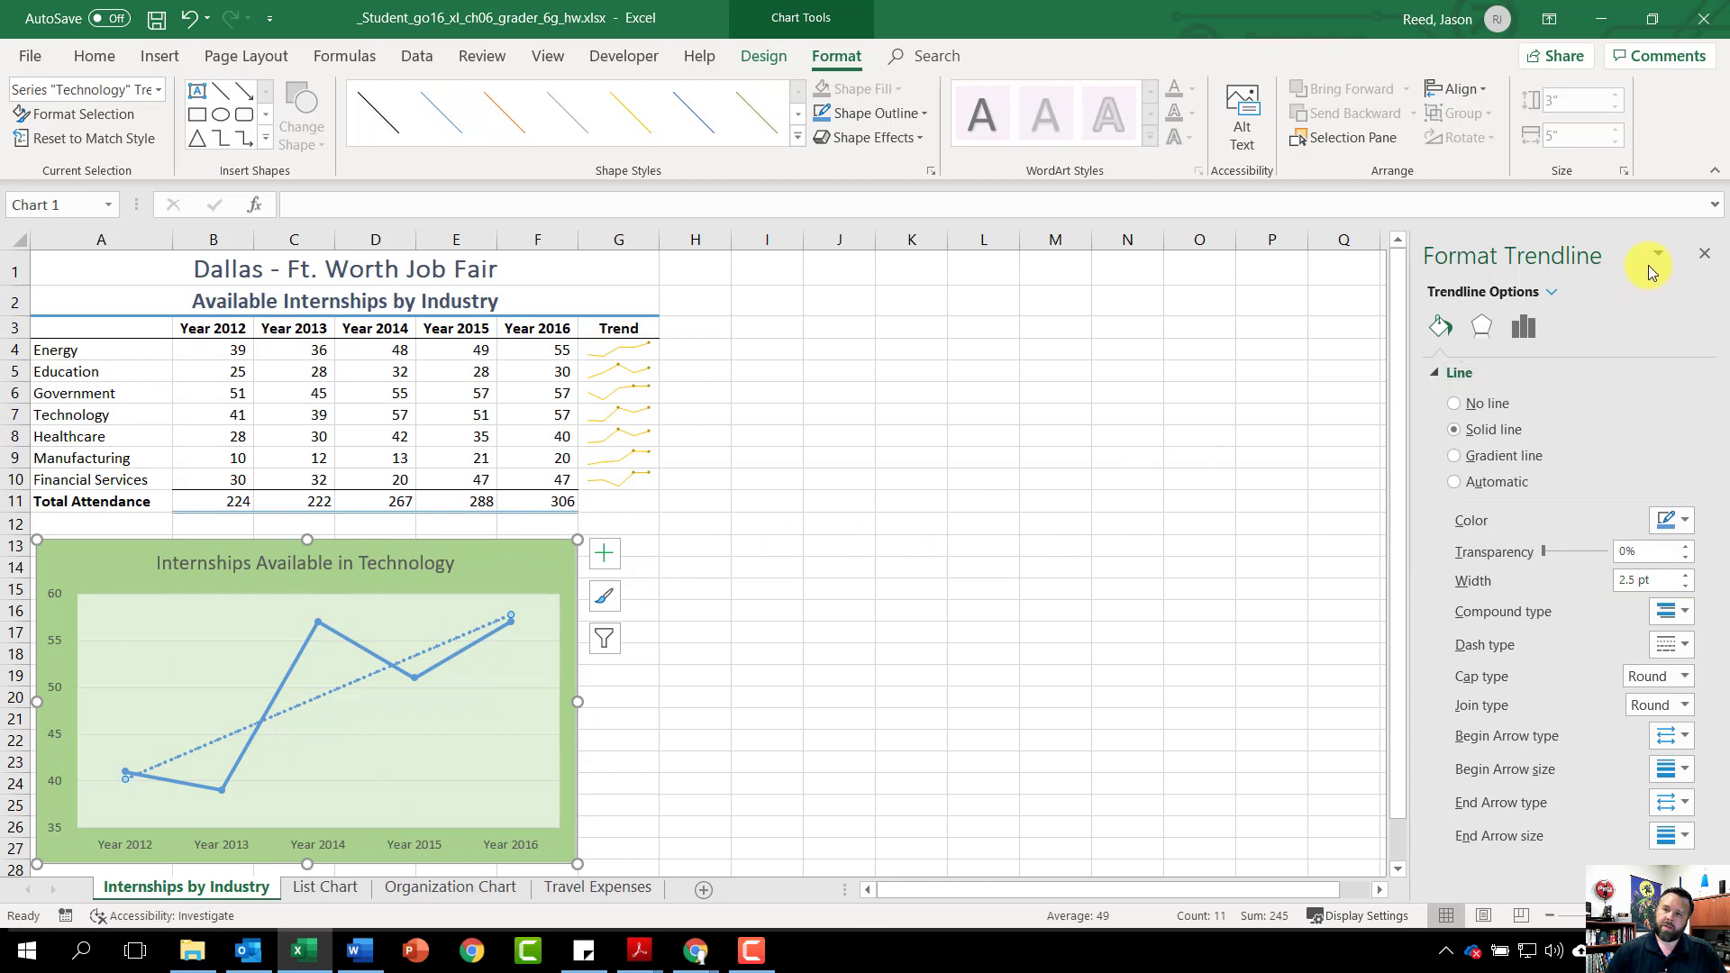
pyautogui.click(1701, 256)
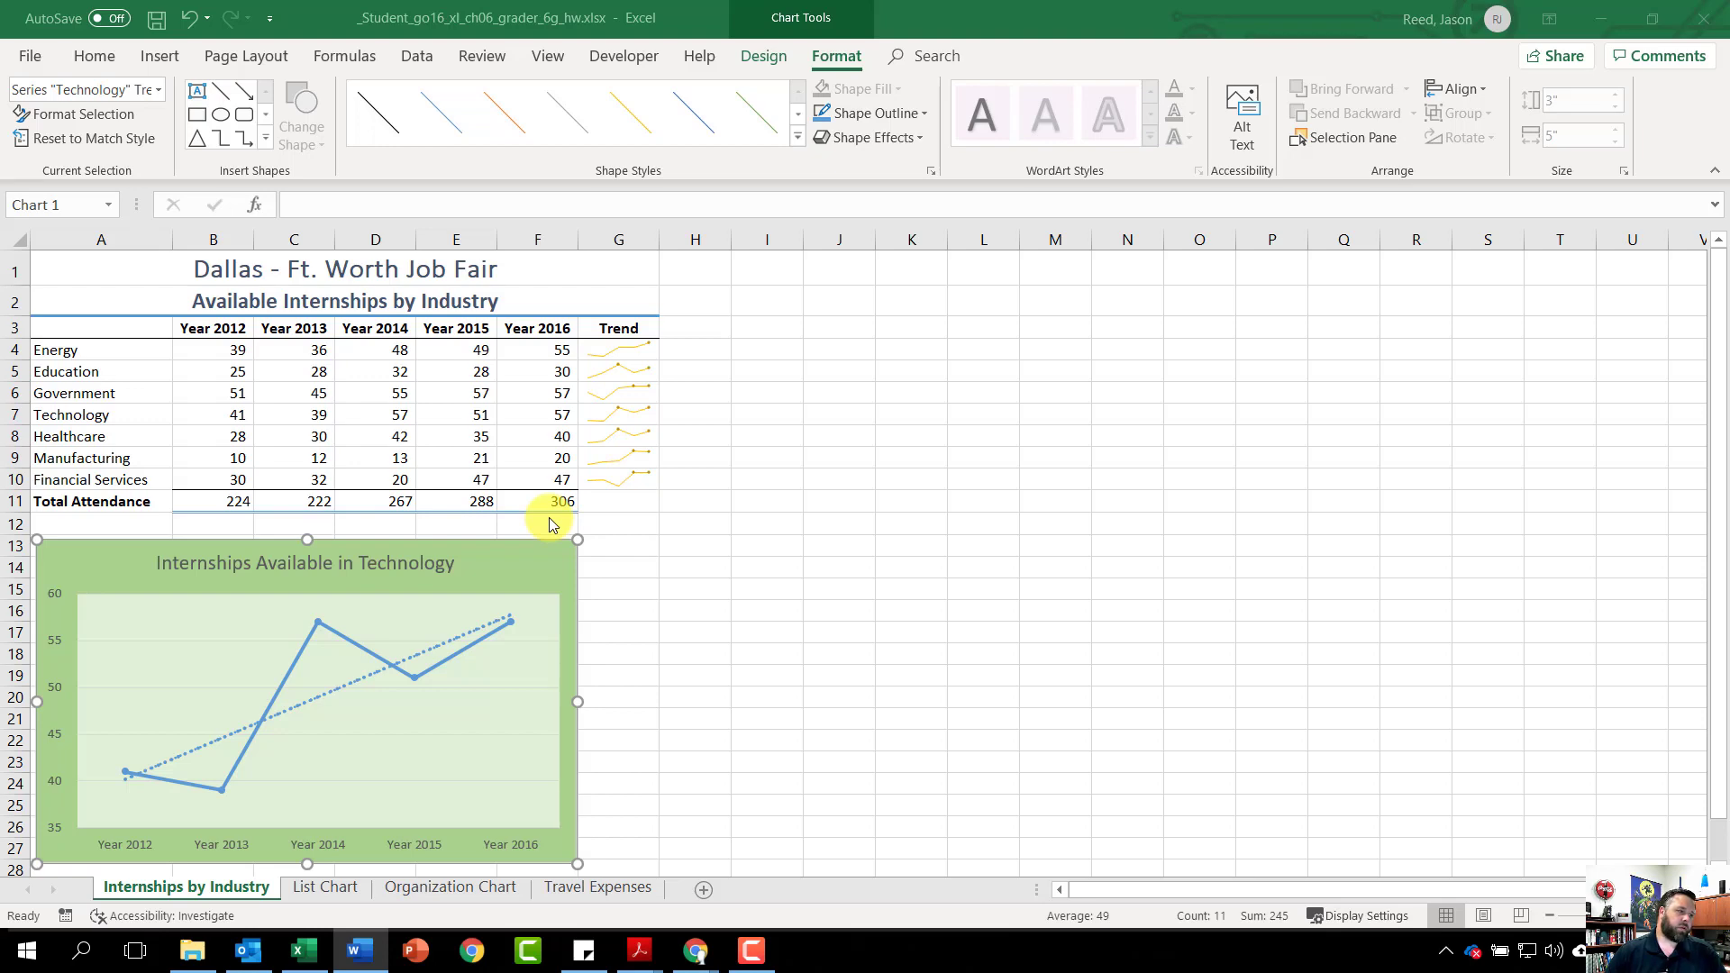
# On the List Chart sheet, insert a Pyramid List SmartArt from the List category
pyautogui.click(324, 888)
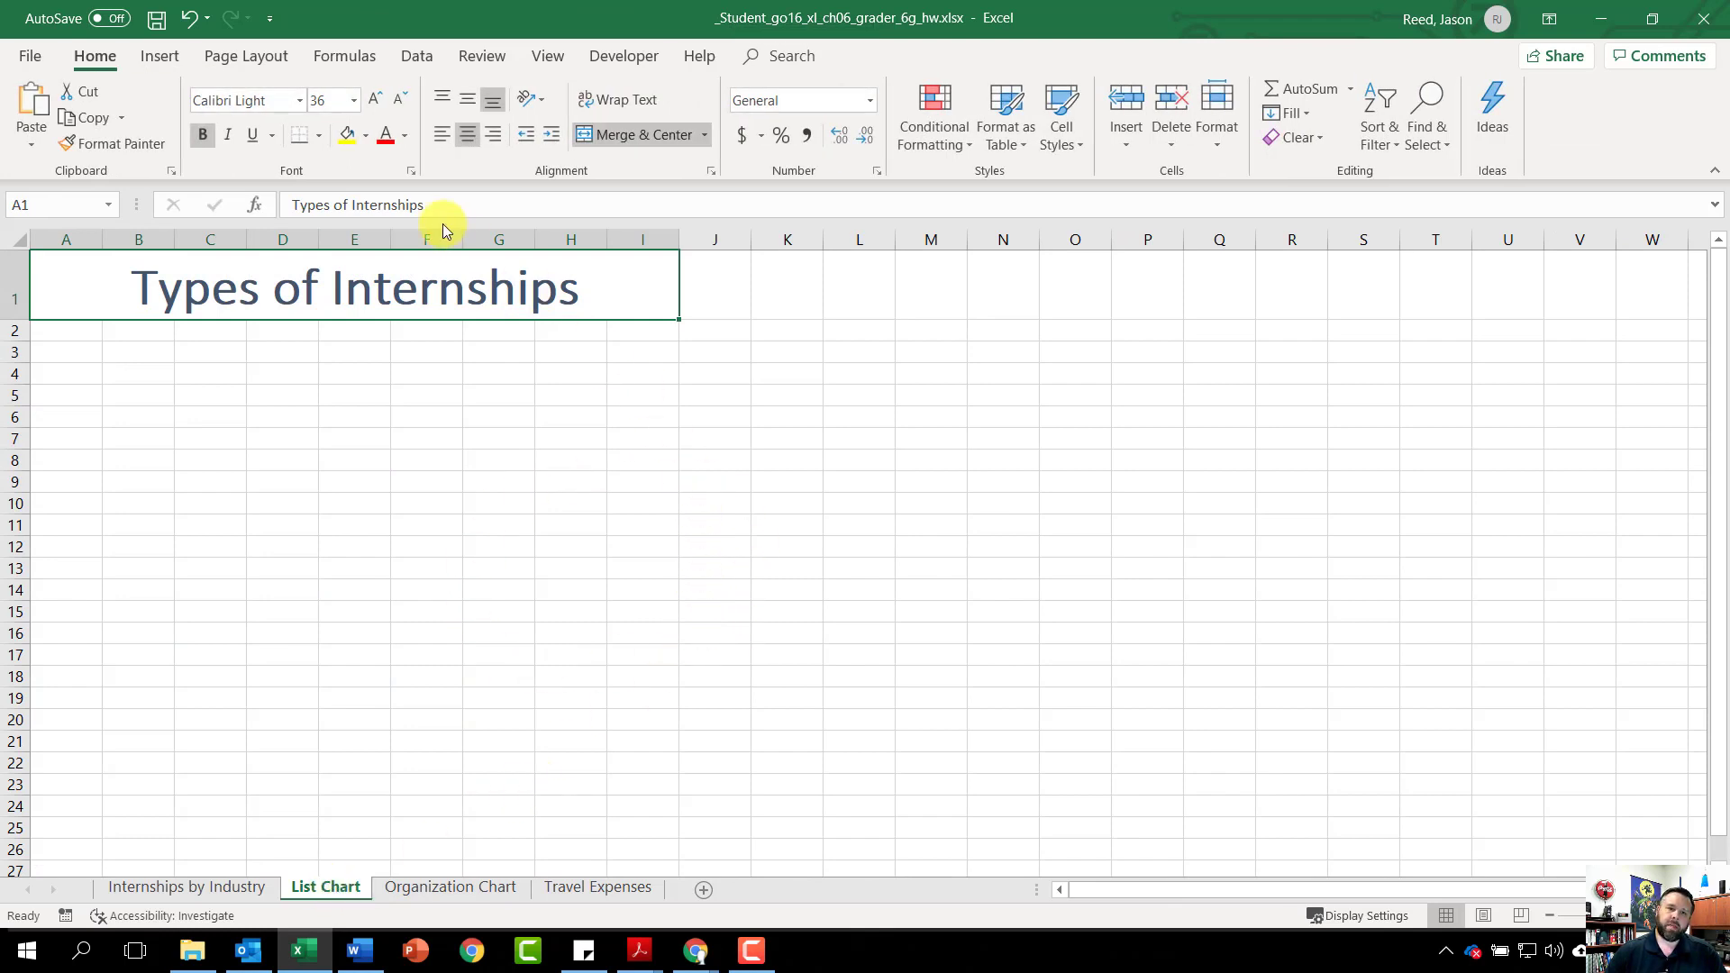
pyautogui.click(162, 60)
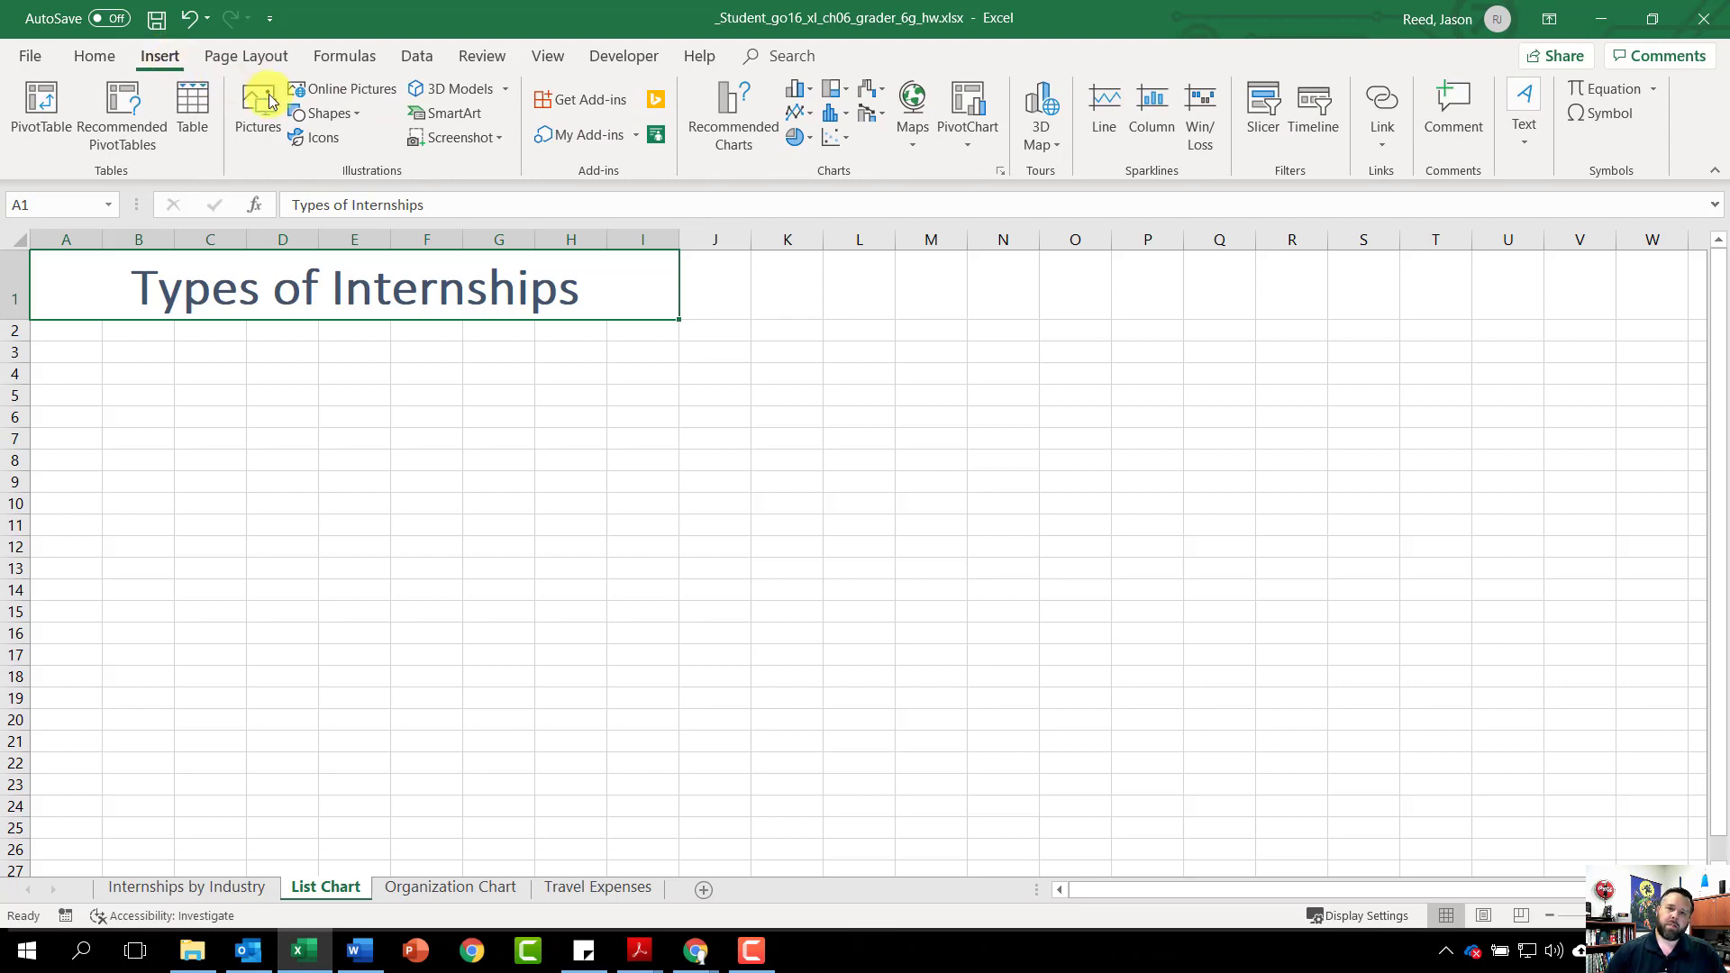
pyautogui.click(448, 115)
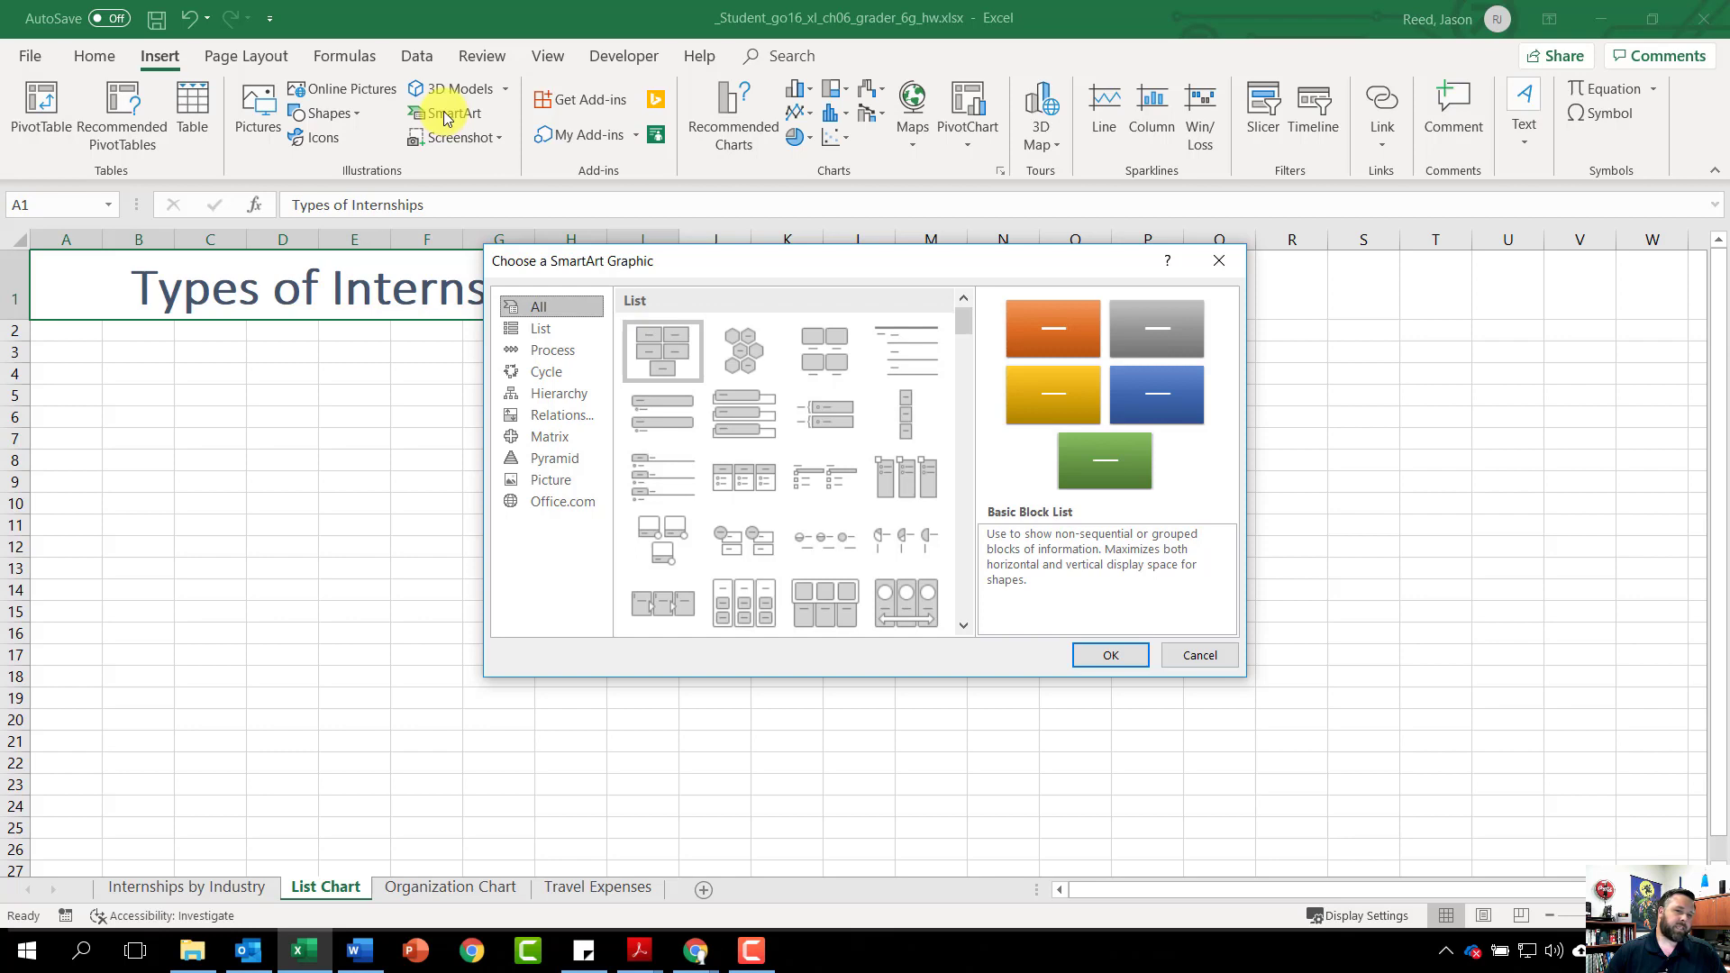
pyautogui.click(545, 326)
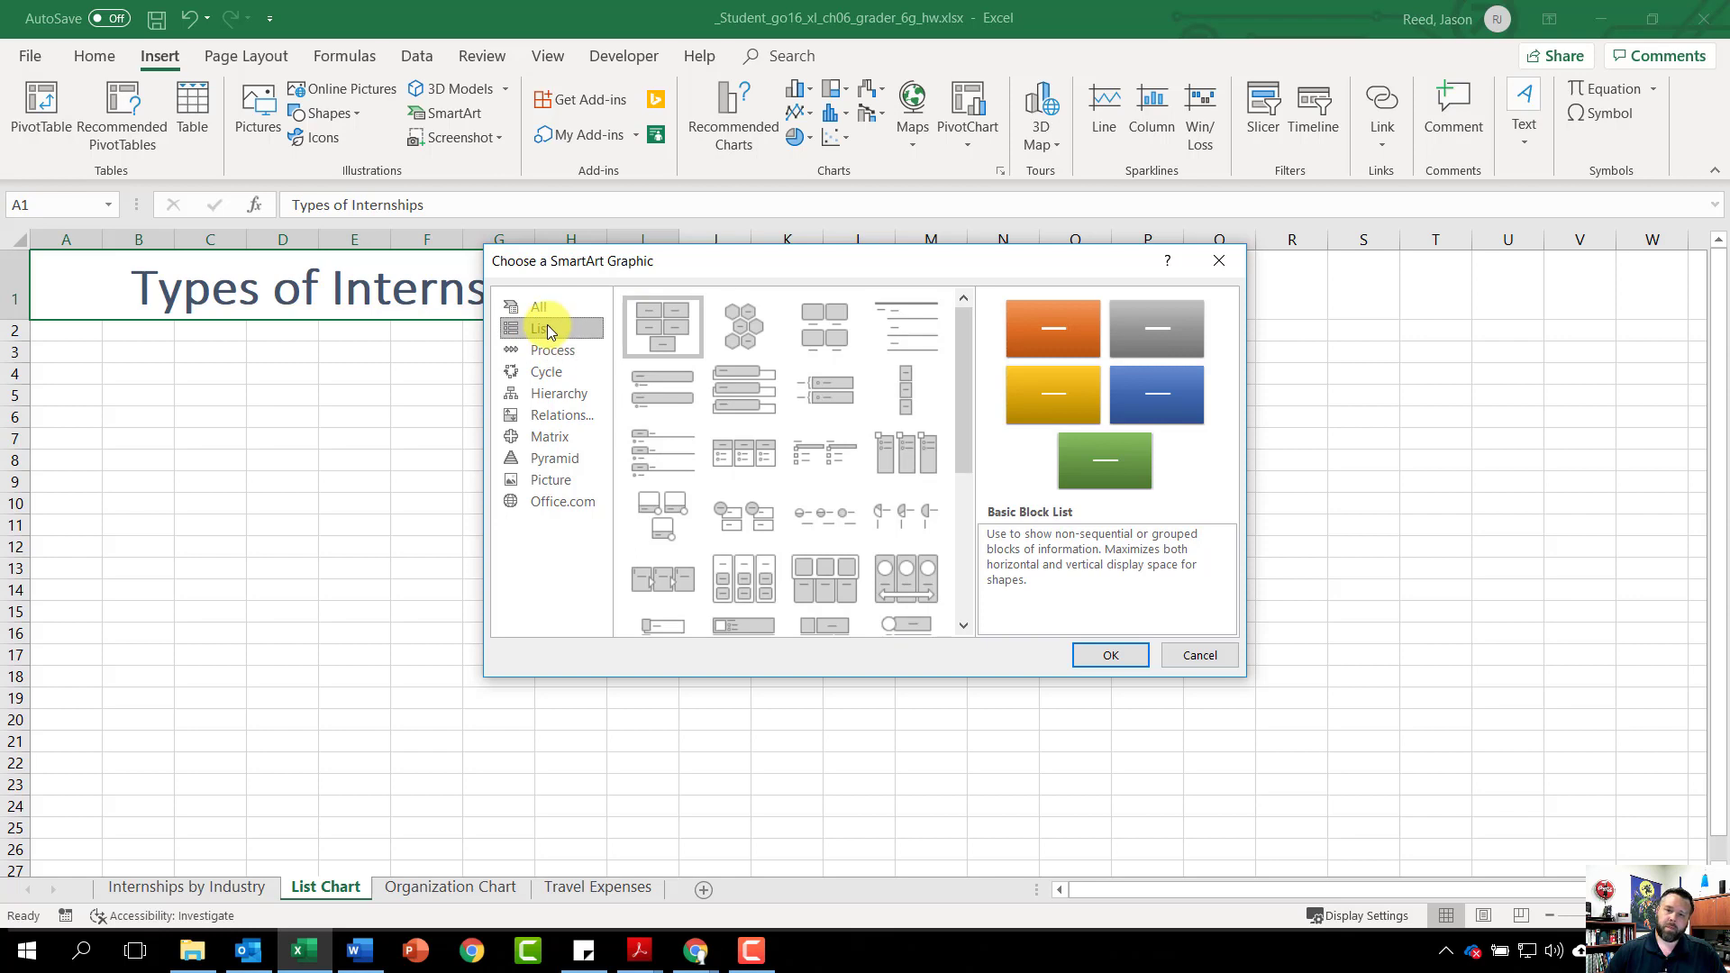
pyautogui.scroll(-5, 777, 421)
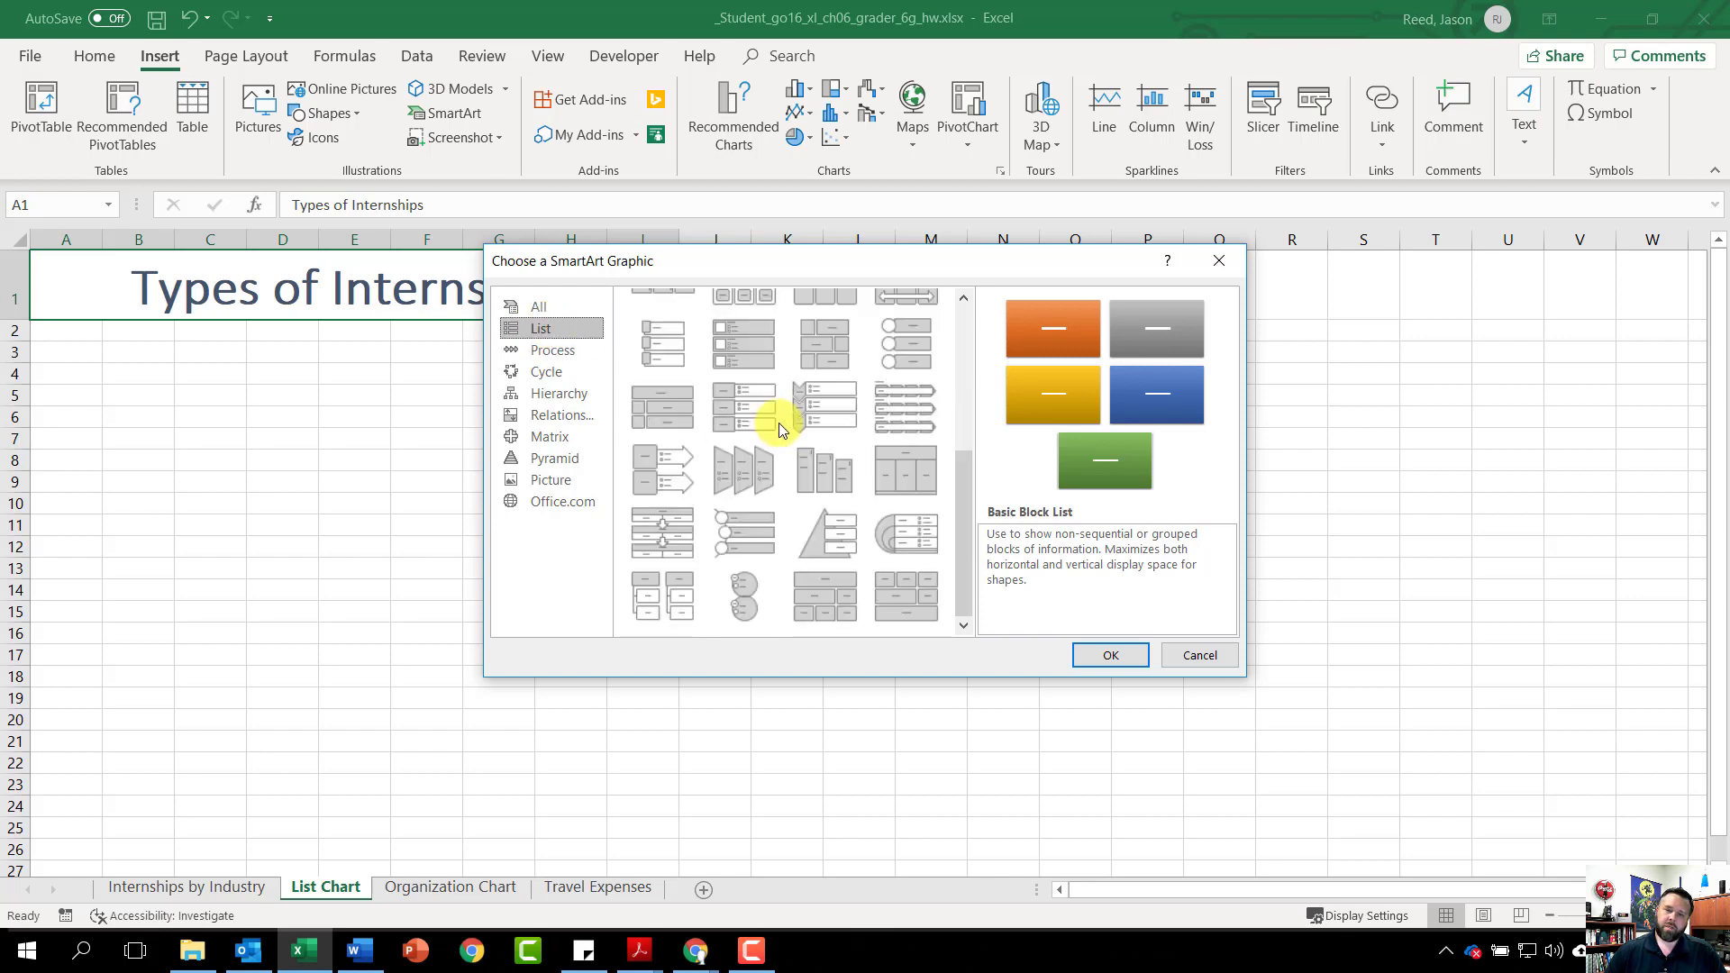
pyautogui.click(836, 542)
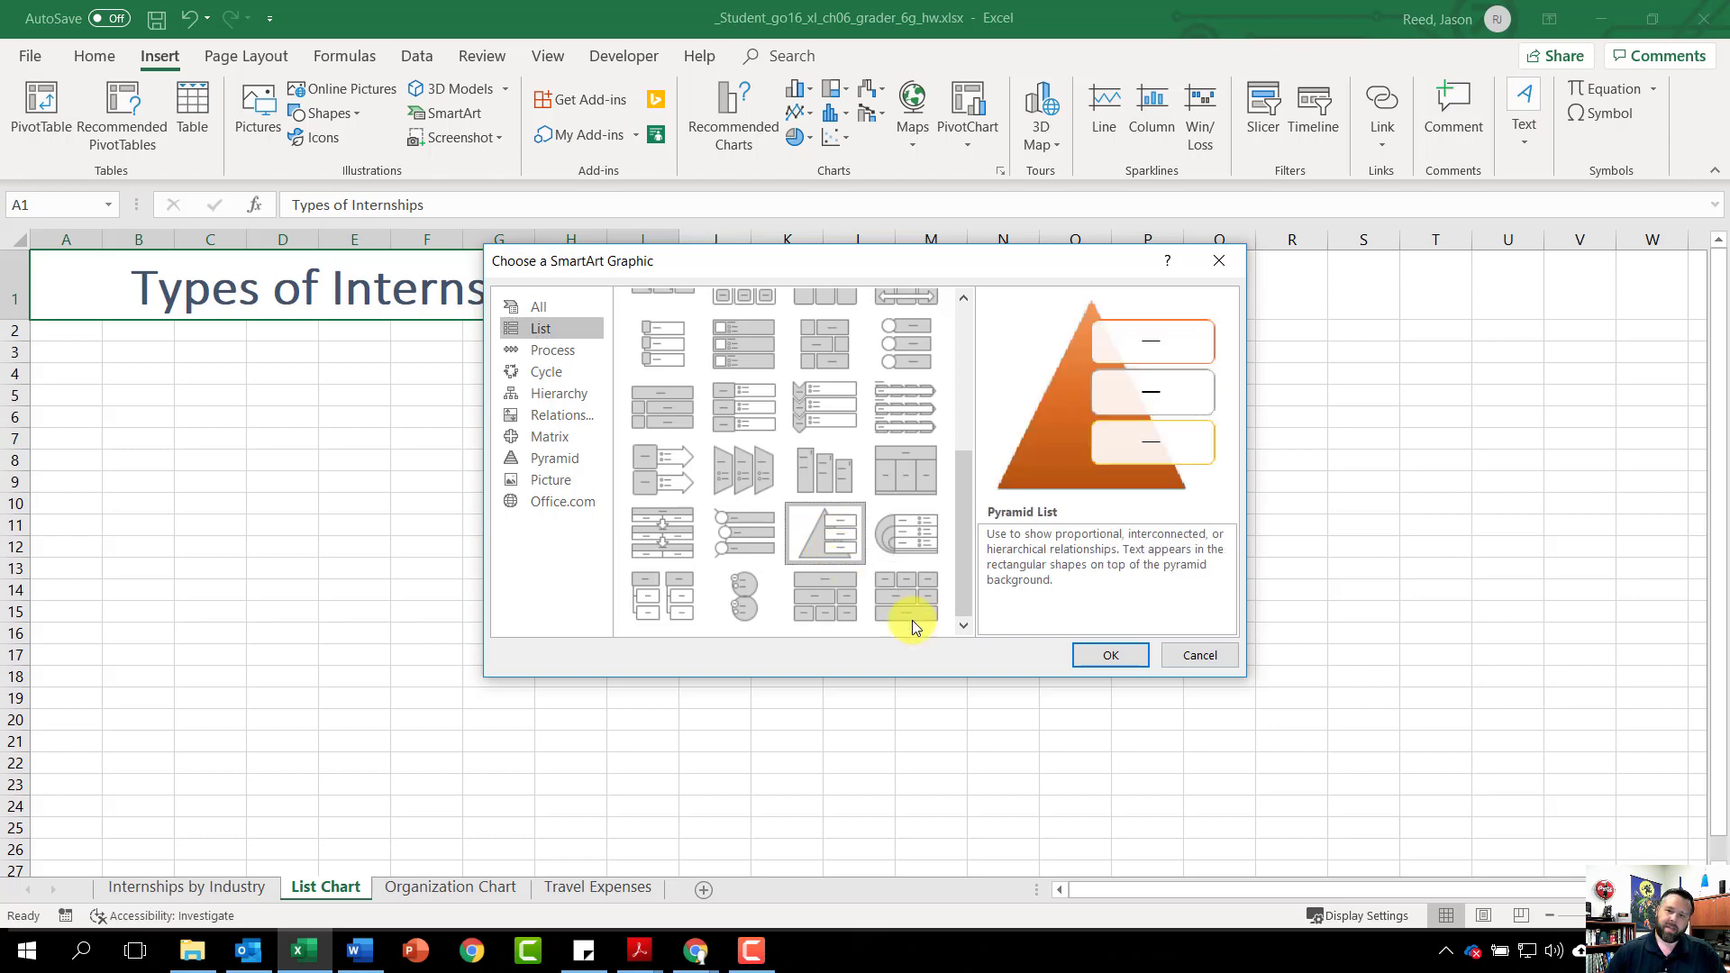
pyautogui.click(1129, 656)
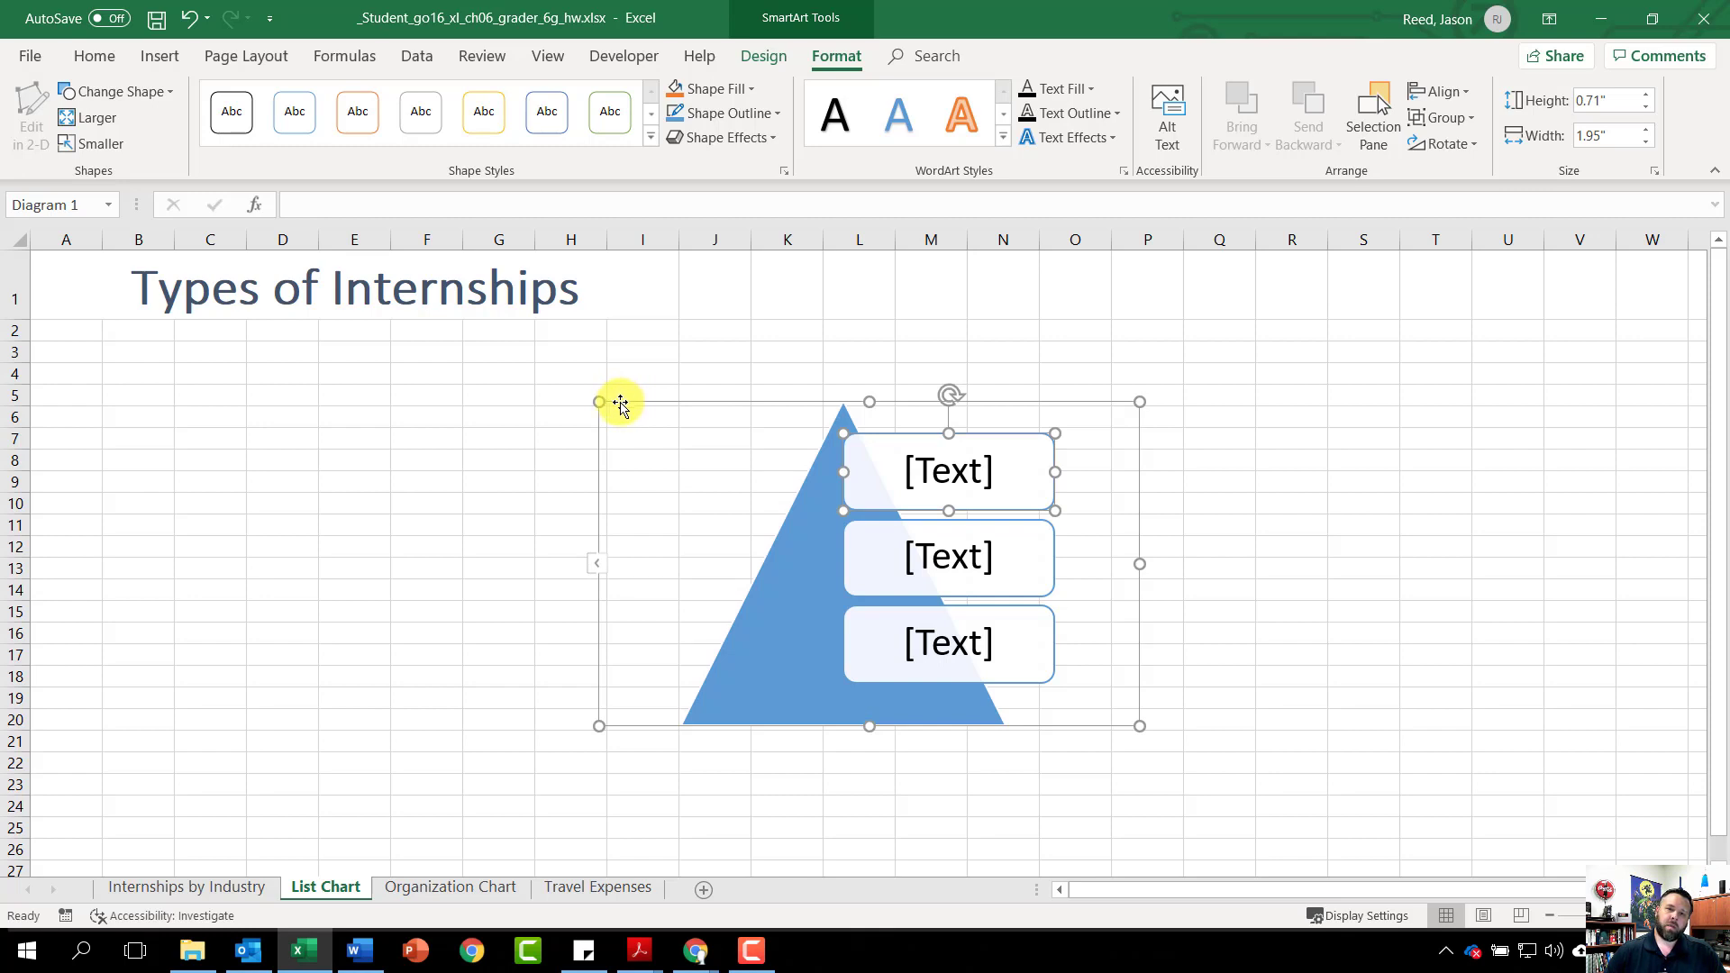
# Move the pyramid left under the title and label its top, middle and bottom boxes Paid, Work-Study, Unpaid
pyautogui.moveTo(621, 403); pyautogui.dragTo(46, 347)
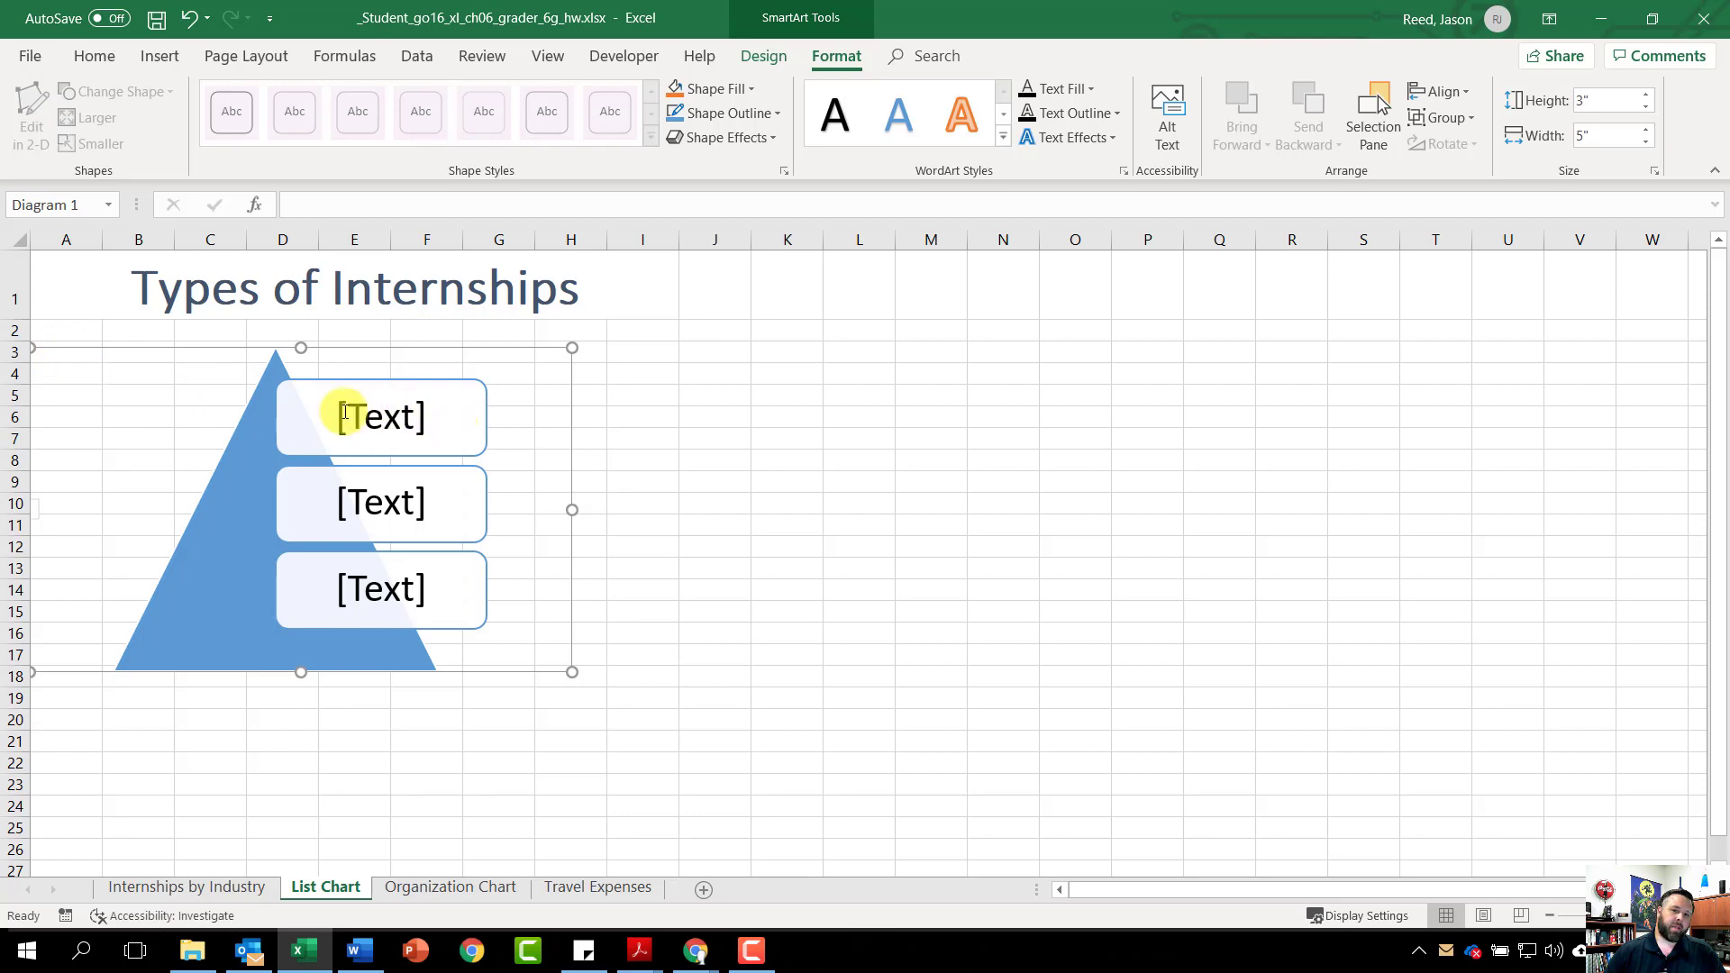
pyautogui.click(375, 410)
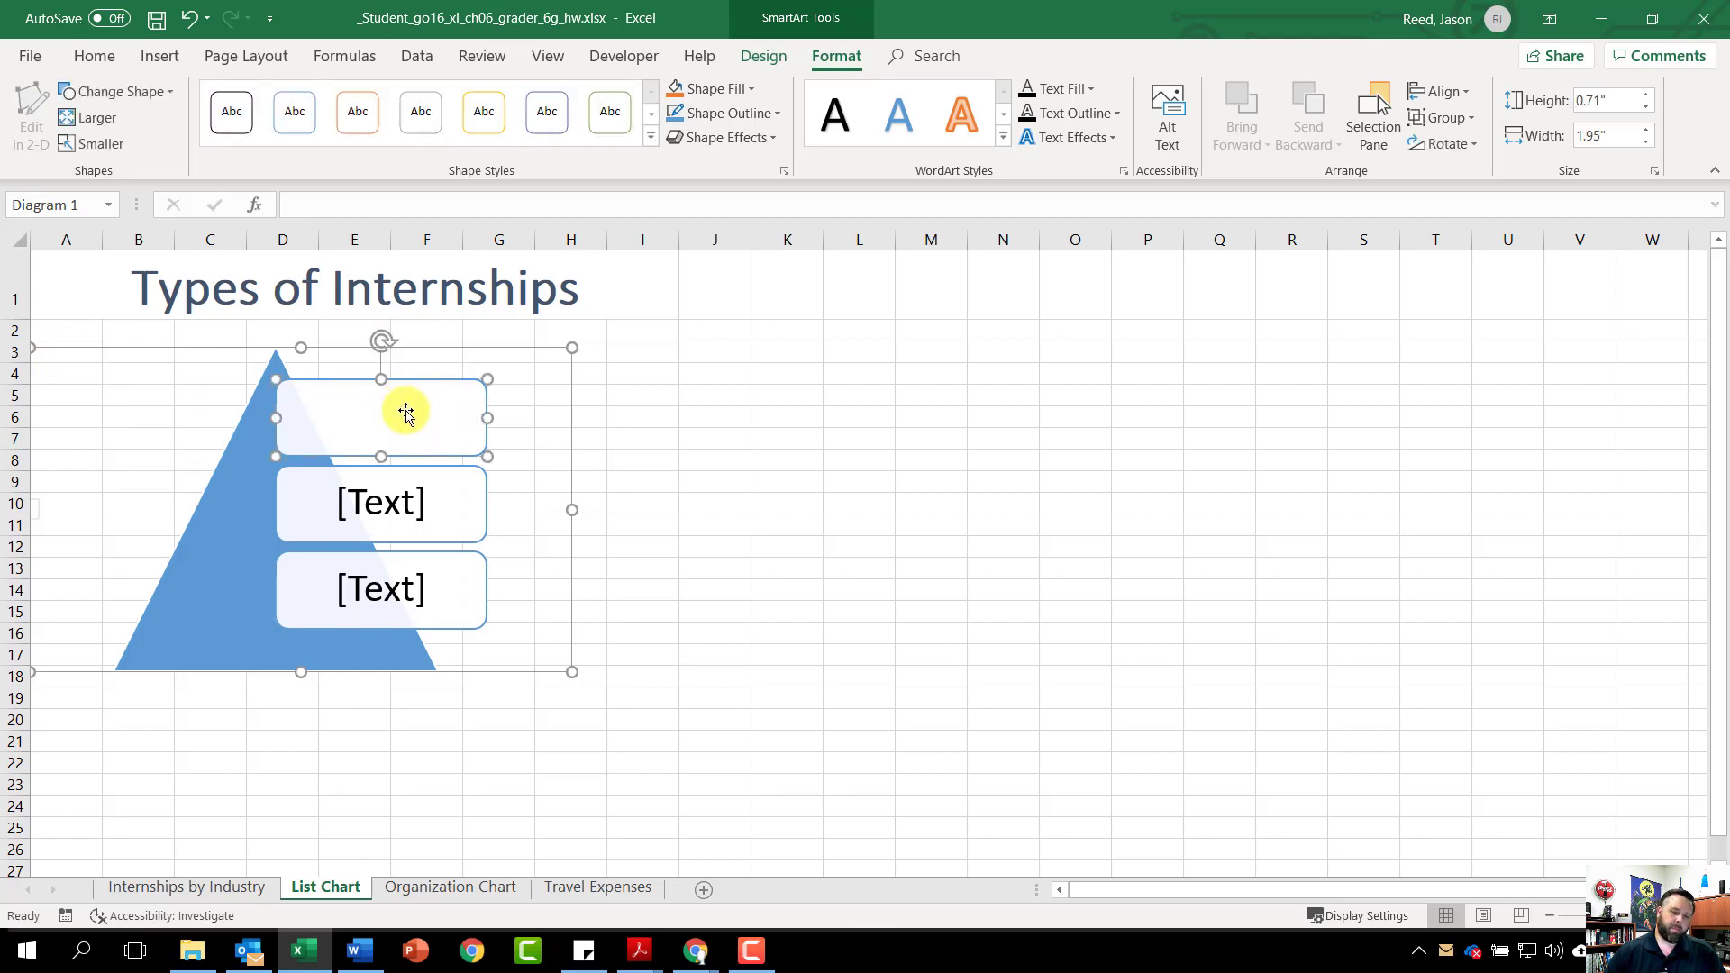
pyautogui.write('Paid')
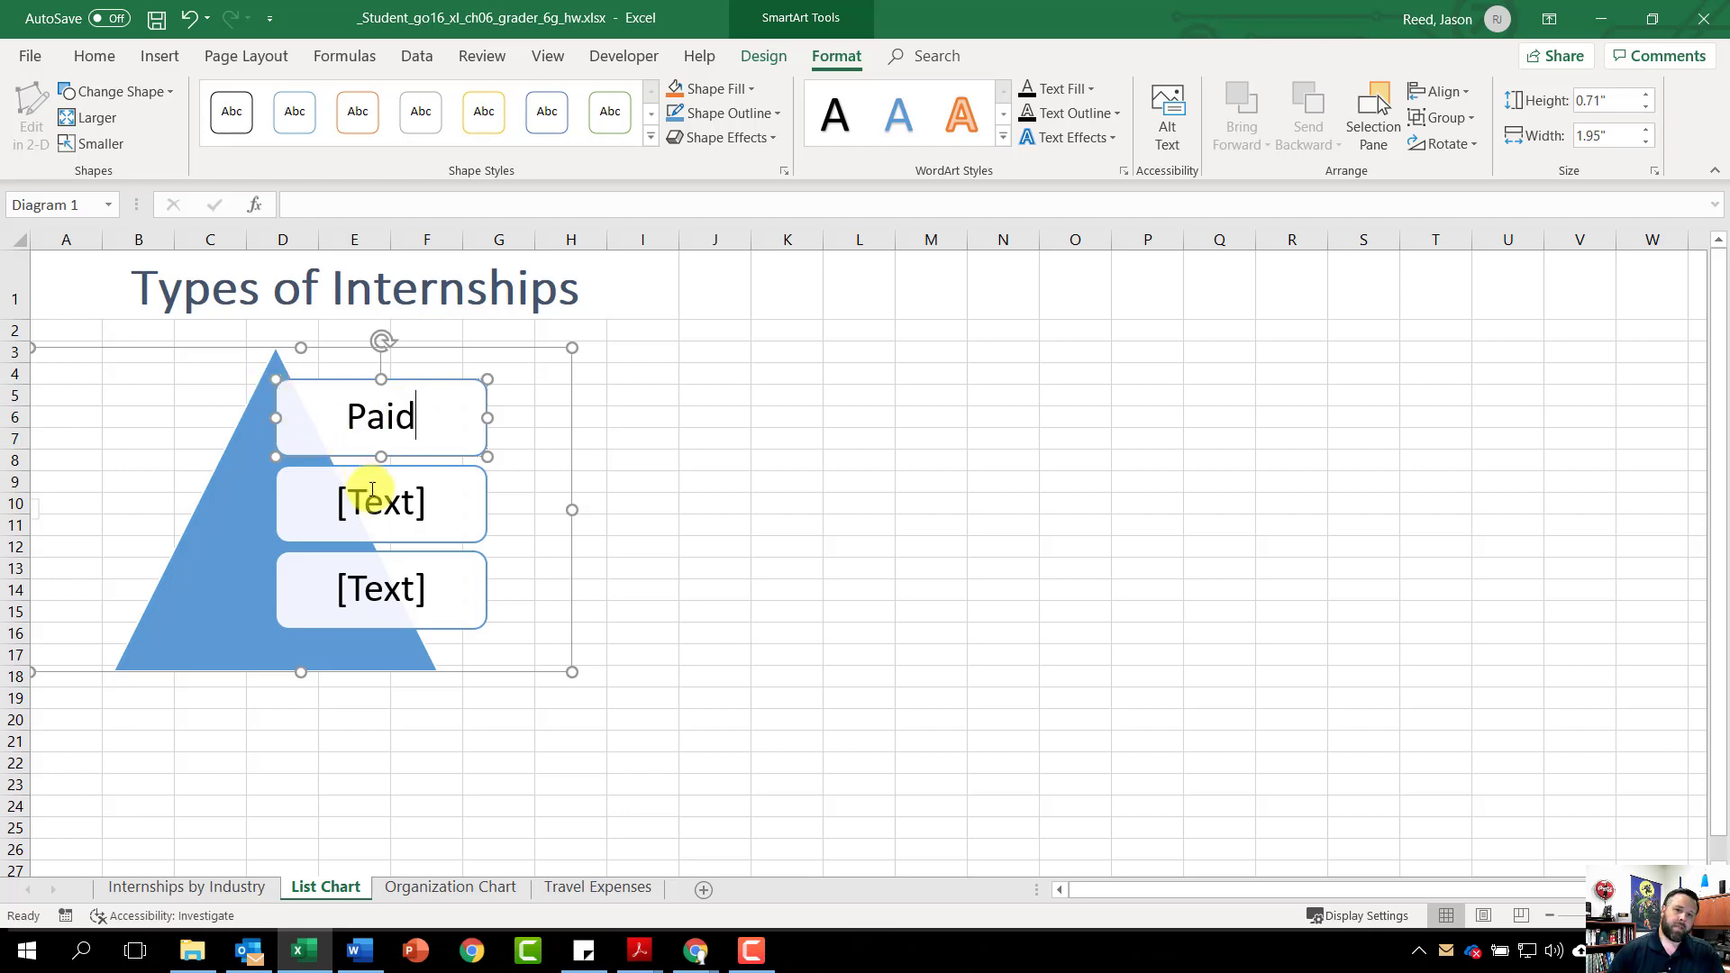
pyautogui.click(412, 505)
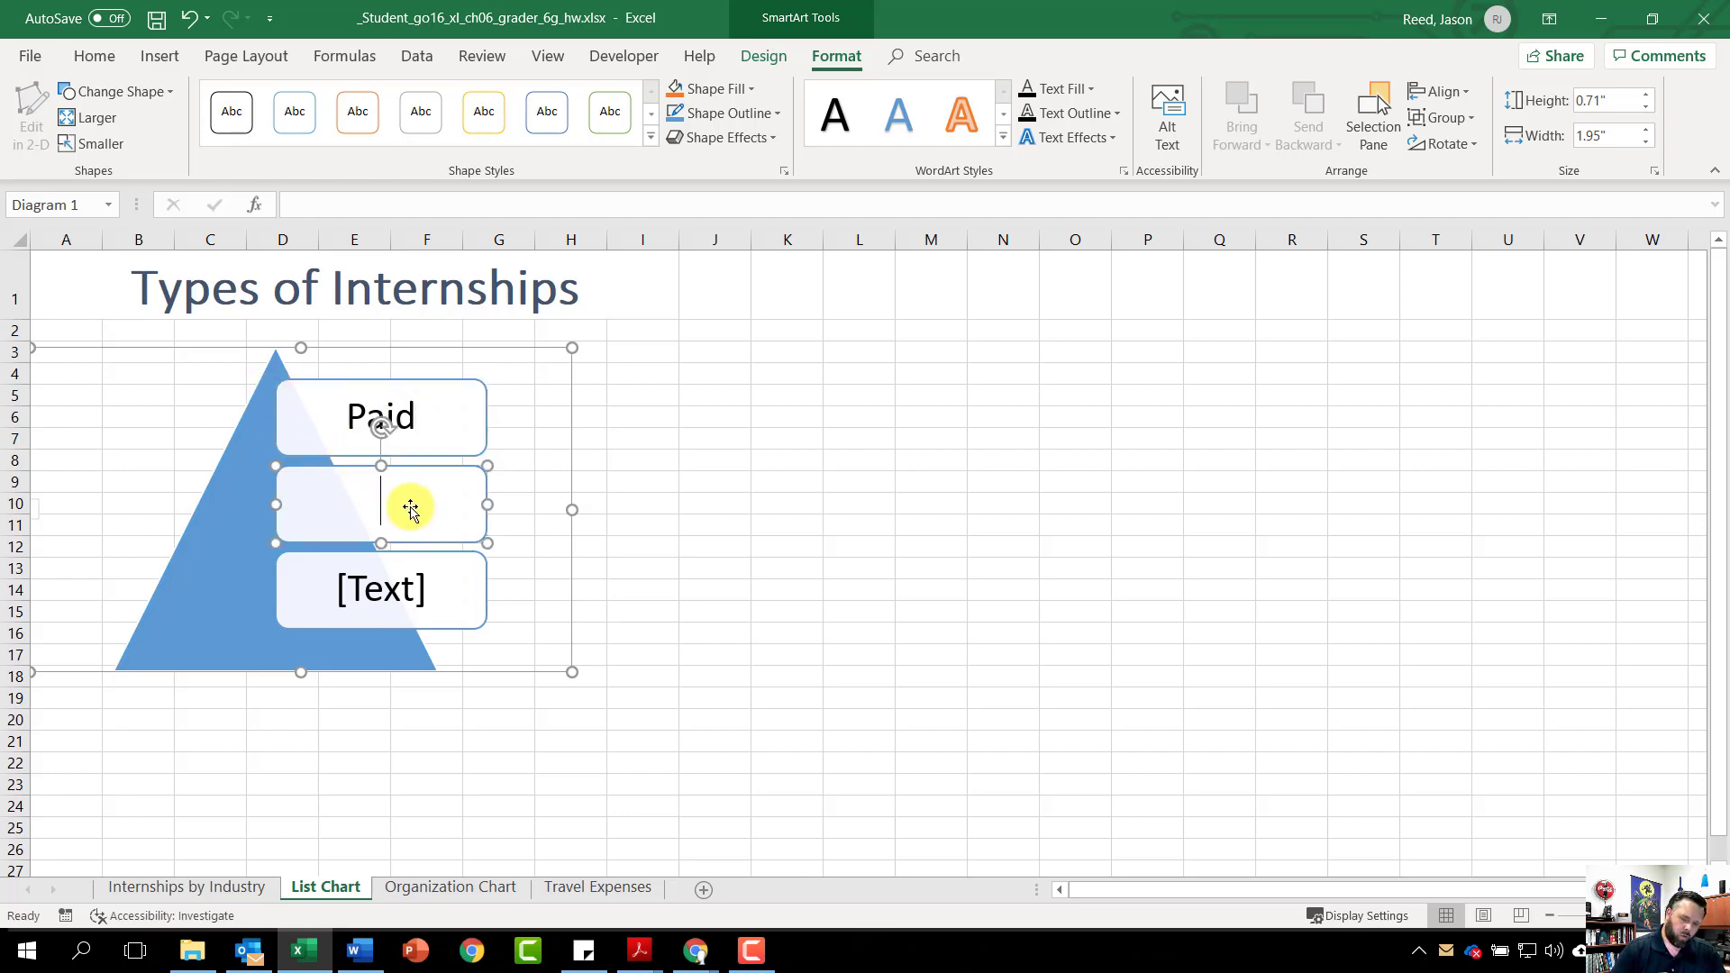
pyautogui.write('Work-Study')
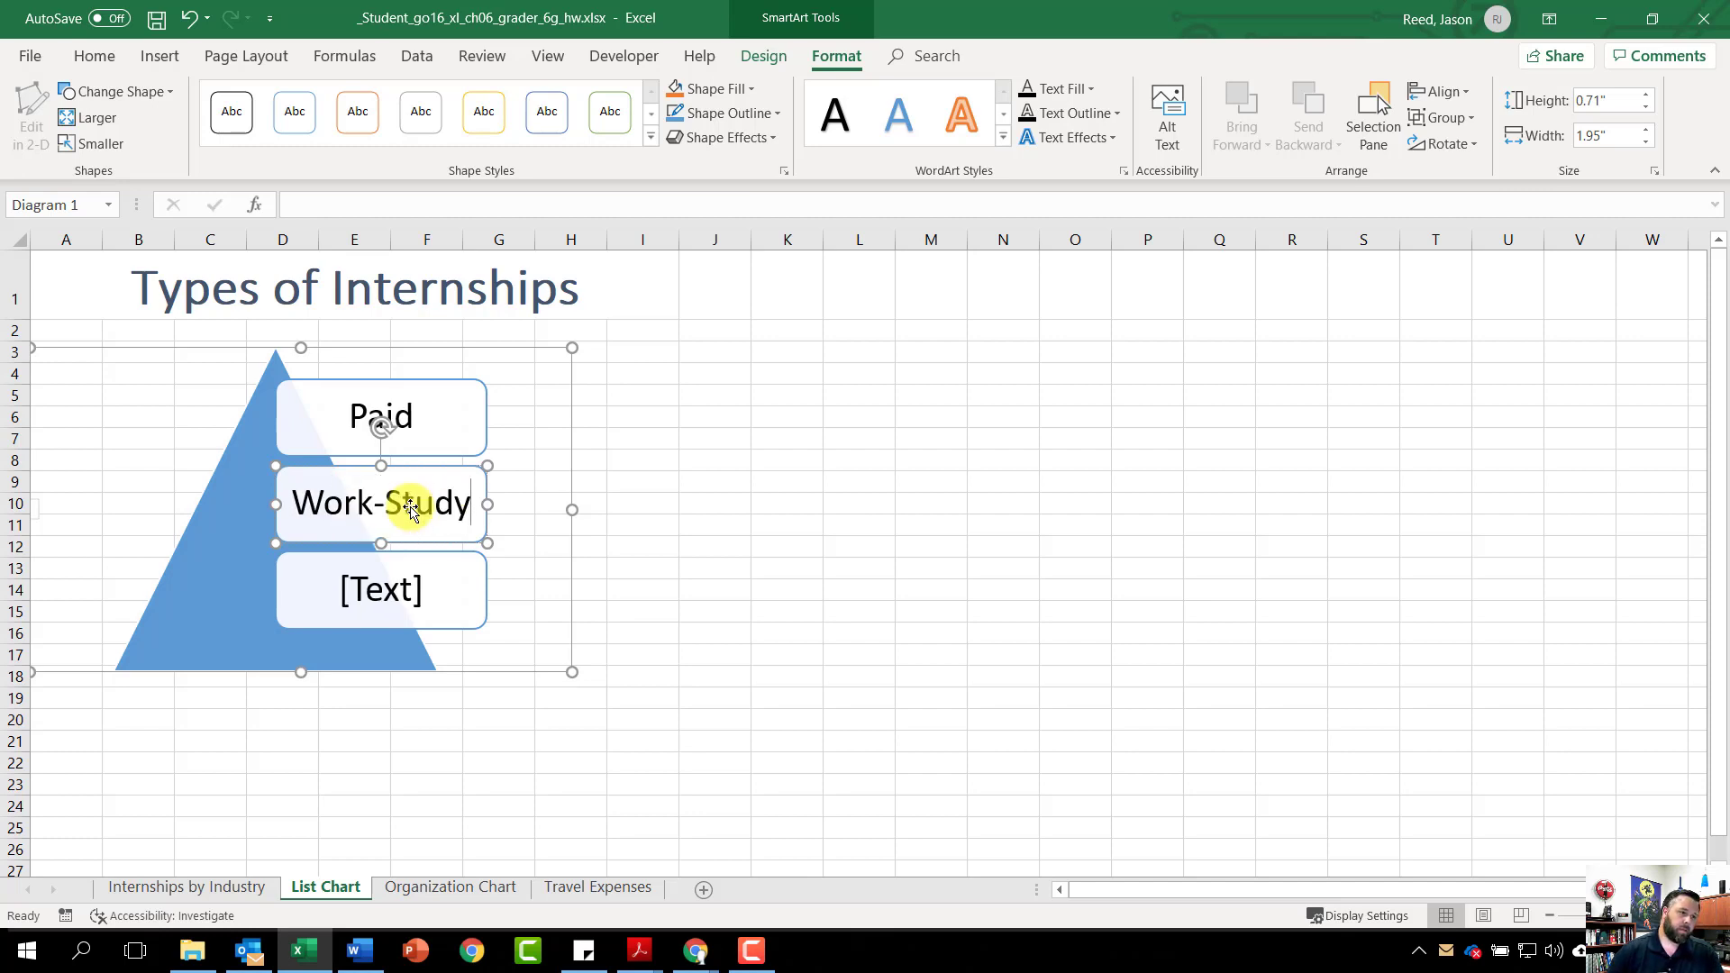
pyautogui.click(403, 602)
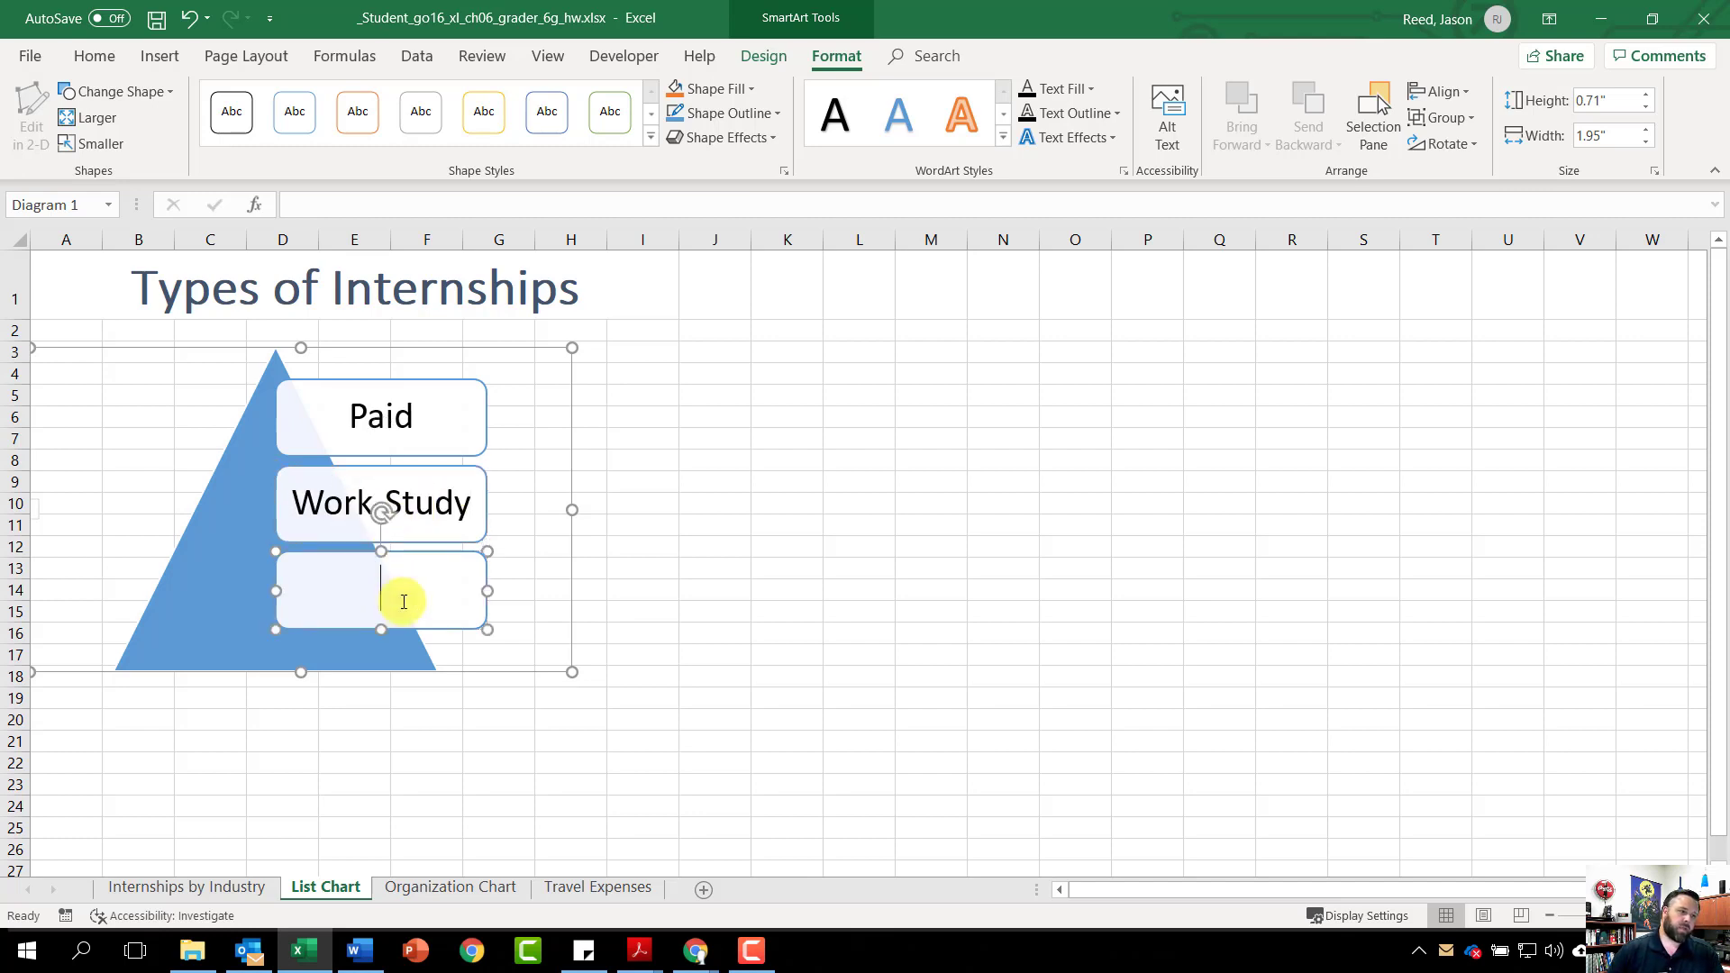
pyautogui.write('Unpaid')
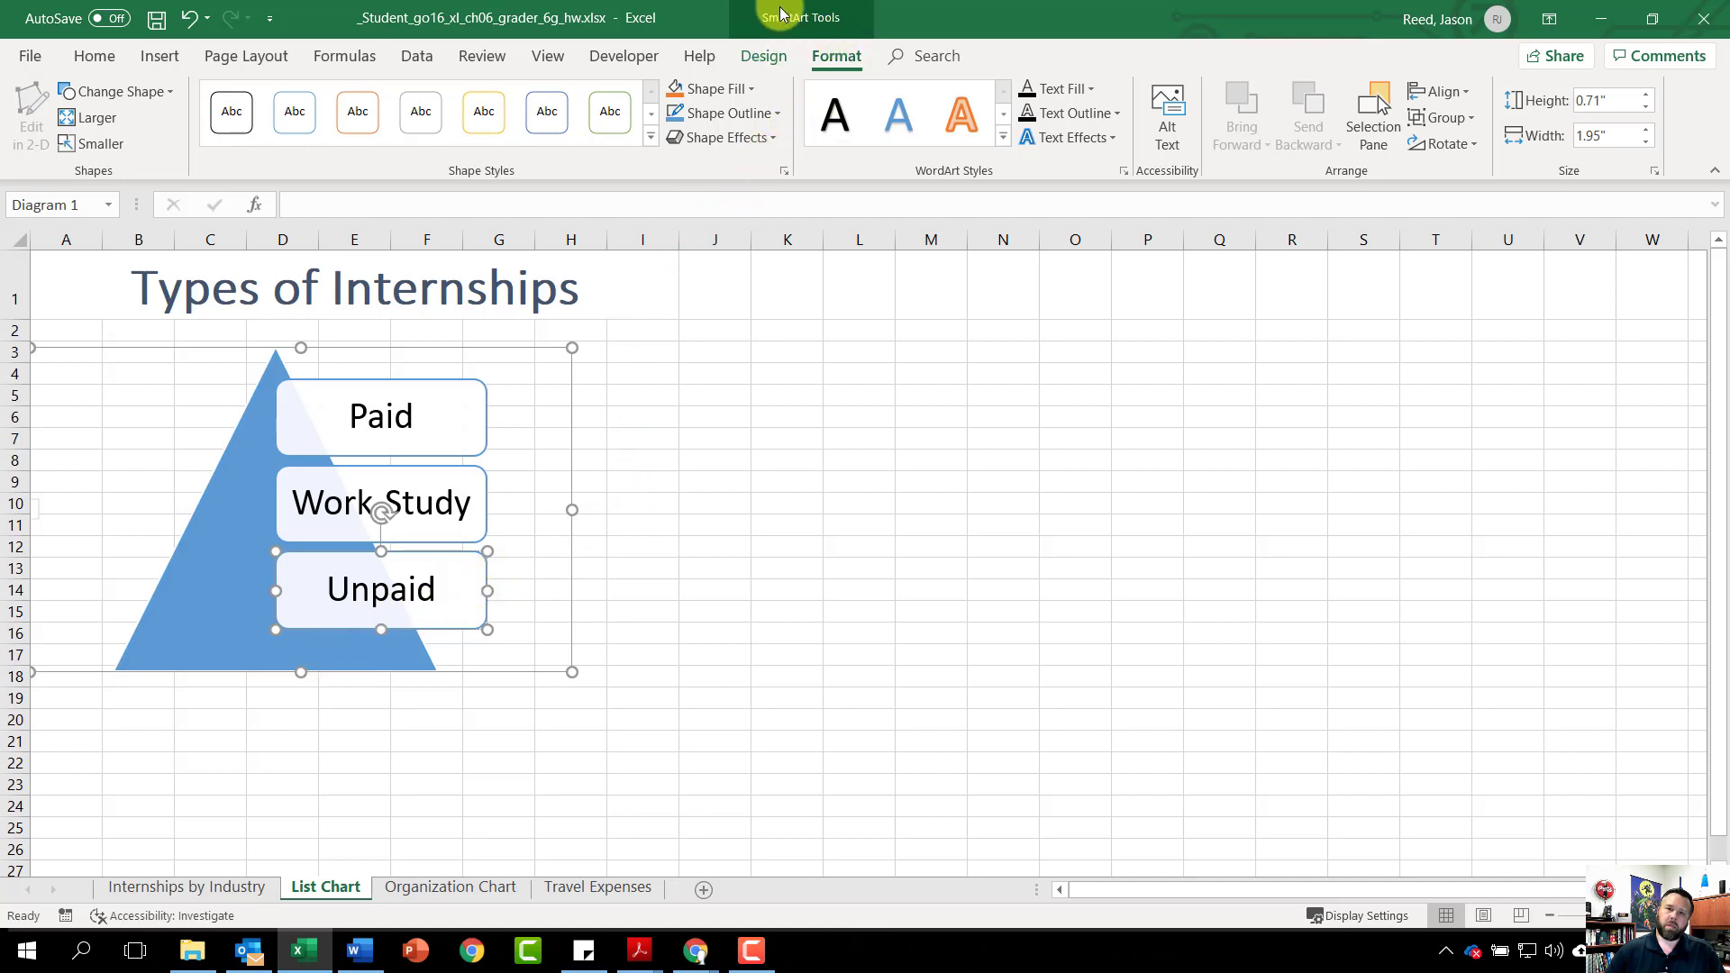
# Apply the Inset 3-D SmartArt style and Colored Fill - Accent 1 colours, then go to the Organization Chart sheet
pyautogui.click(765, 56)
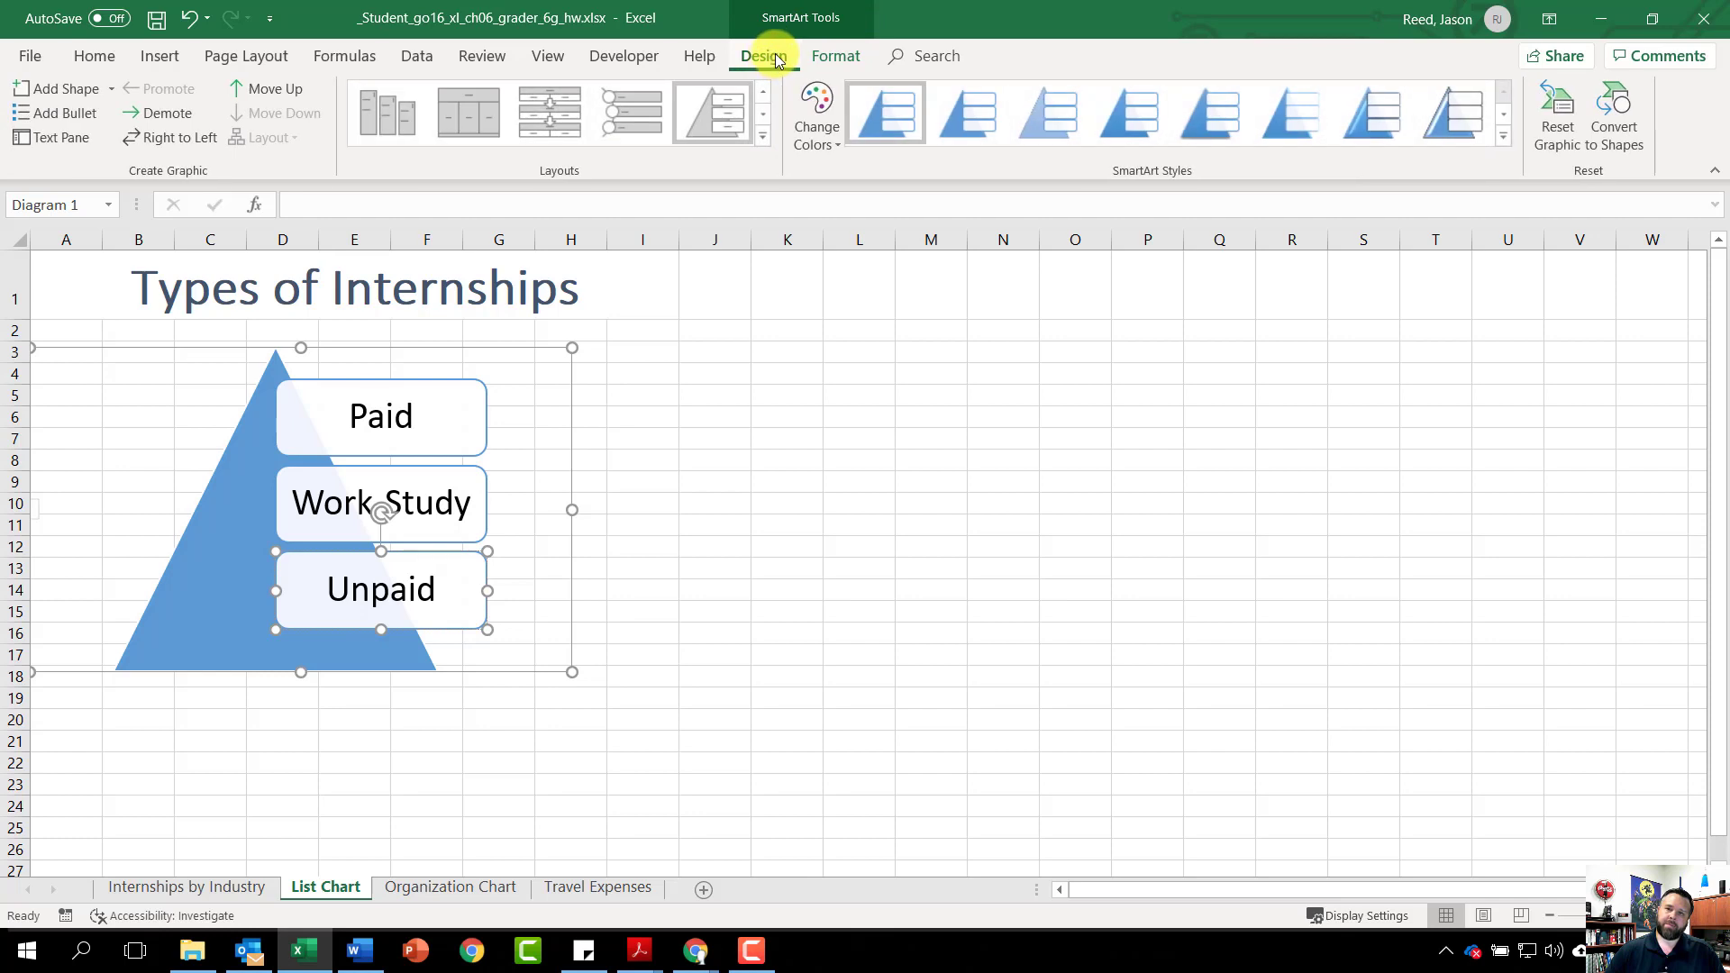
pyautogui.click(1504, 135)
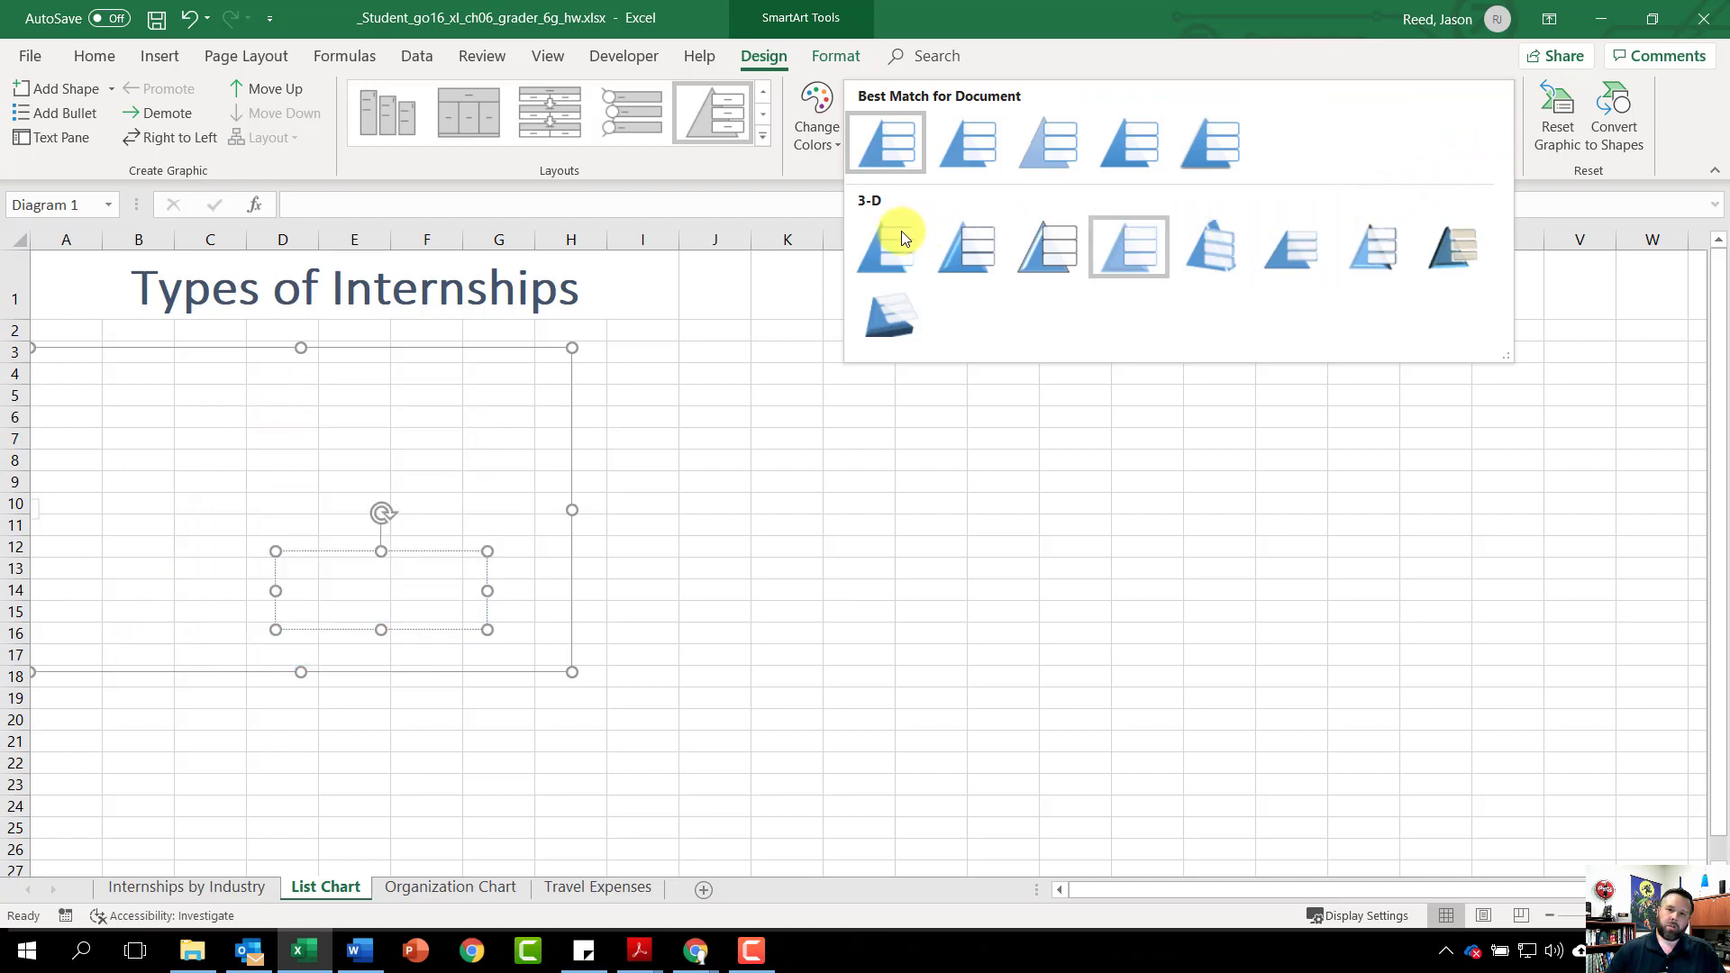
pyautogui.click(966, 241)
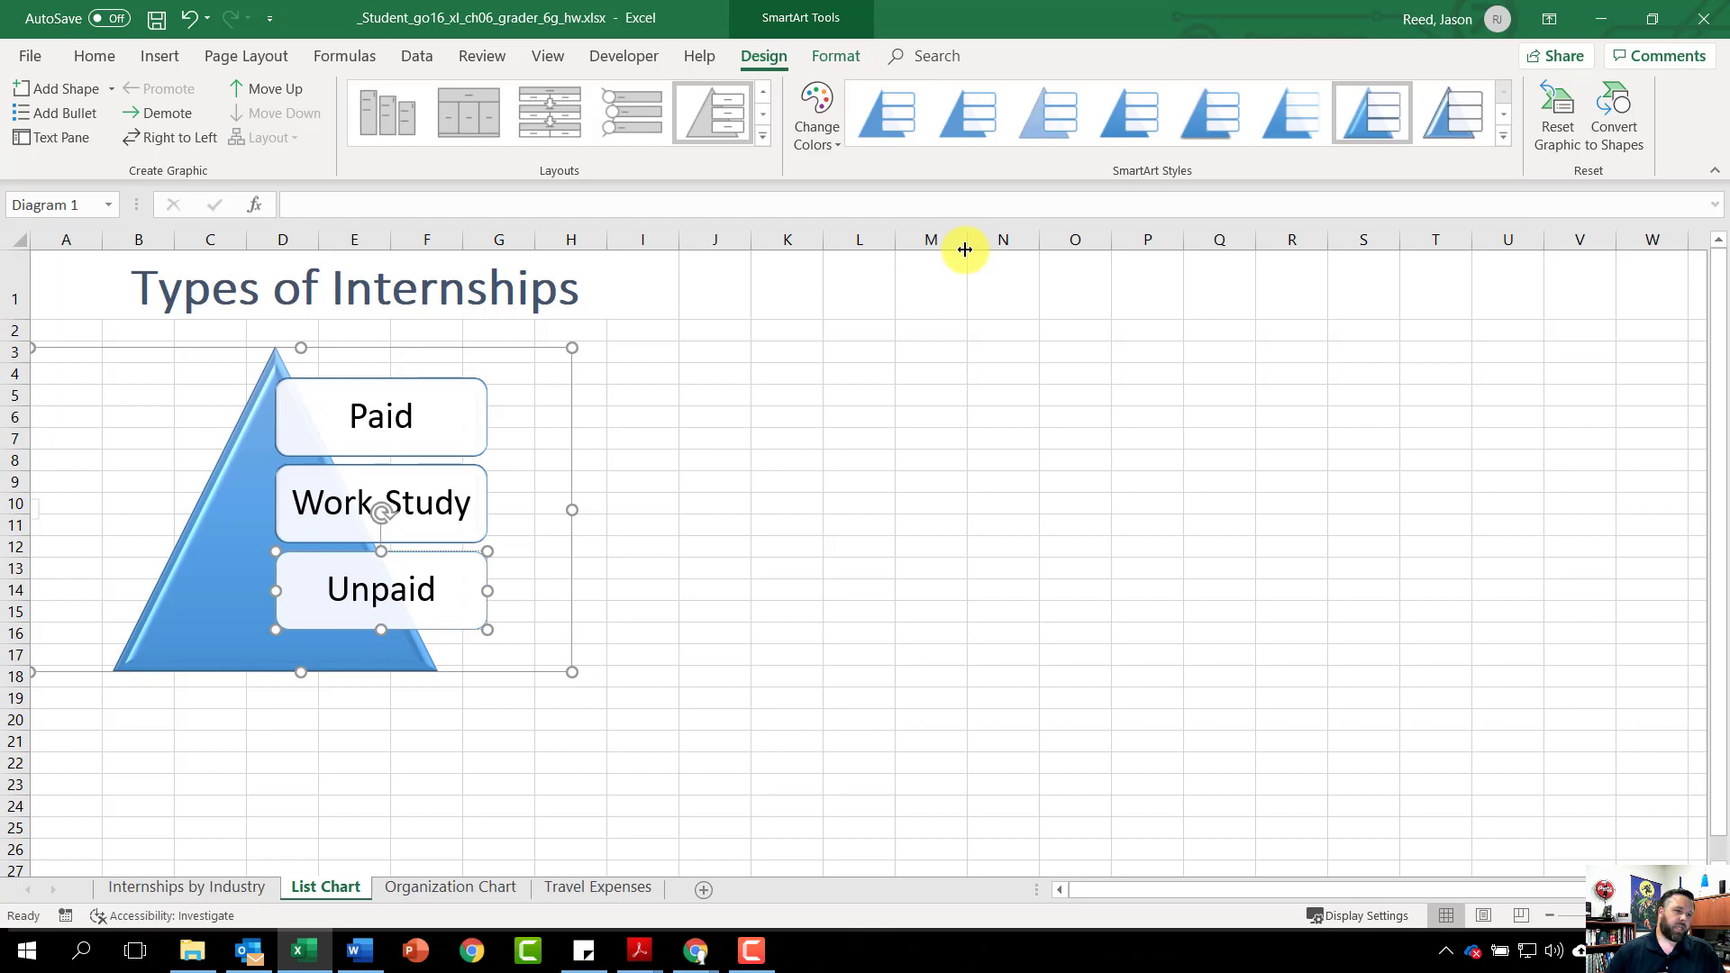
pyautogui.click(823, 134)
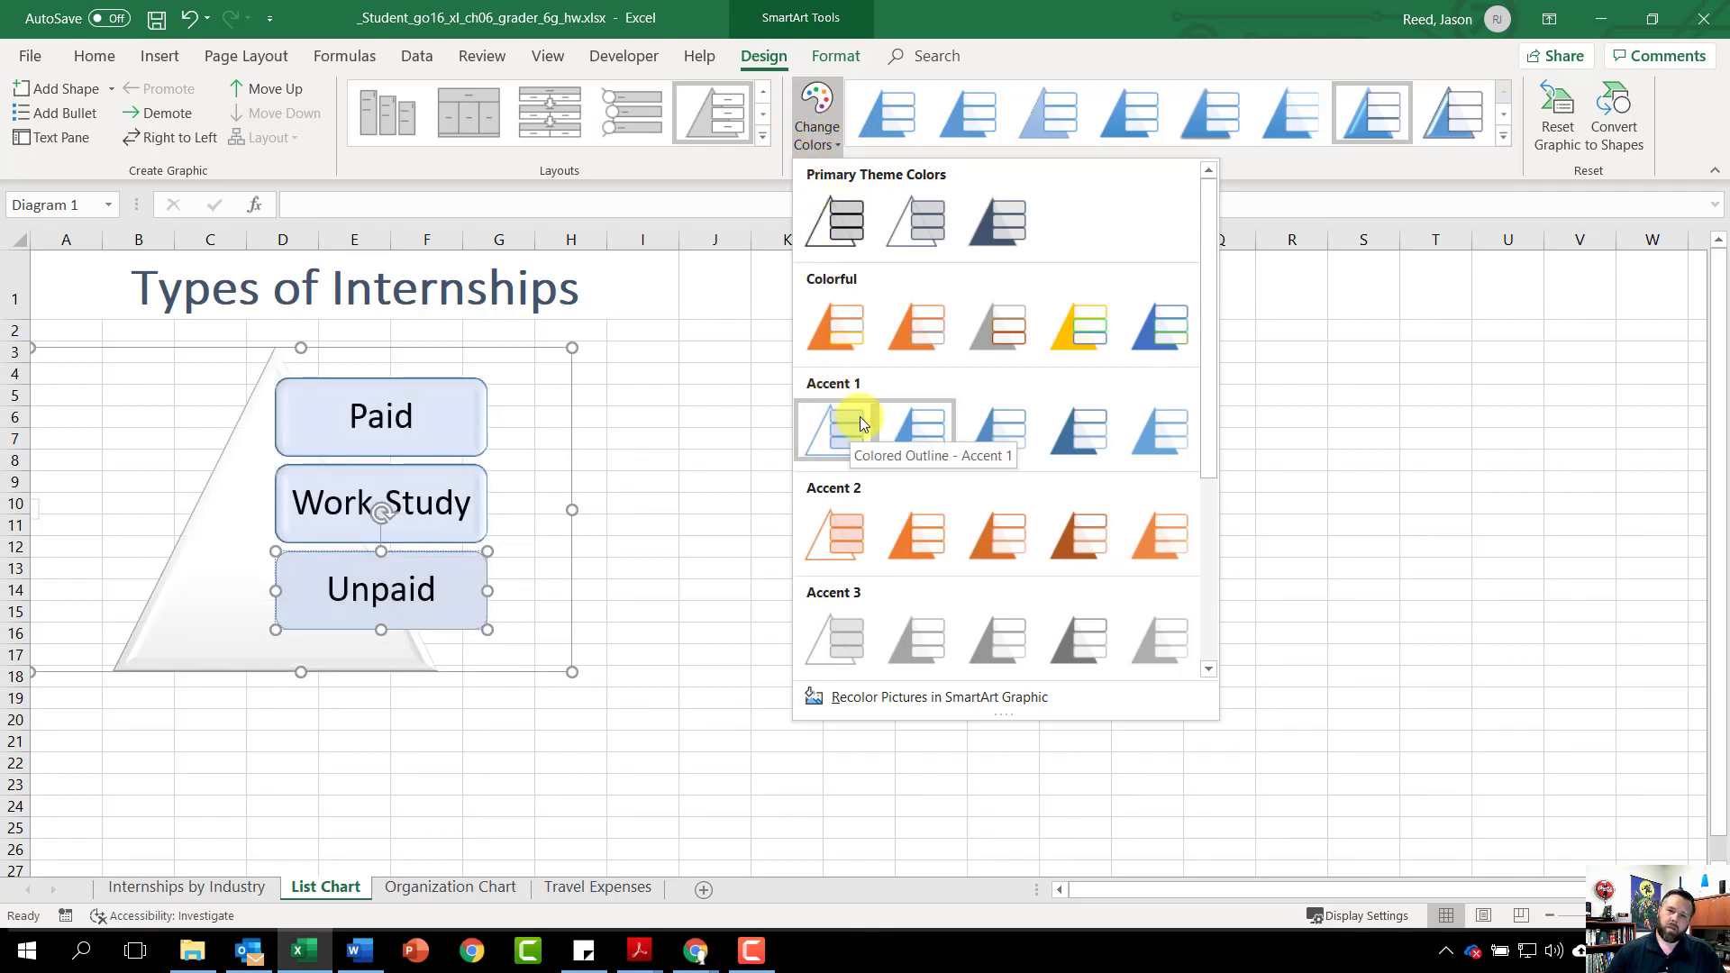
pyautogui.click(916, 427)
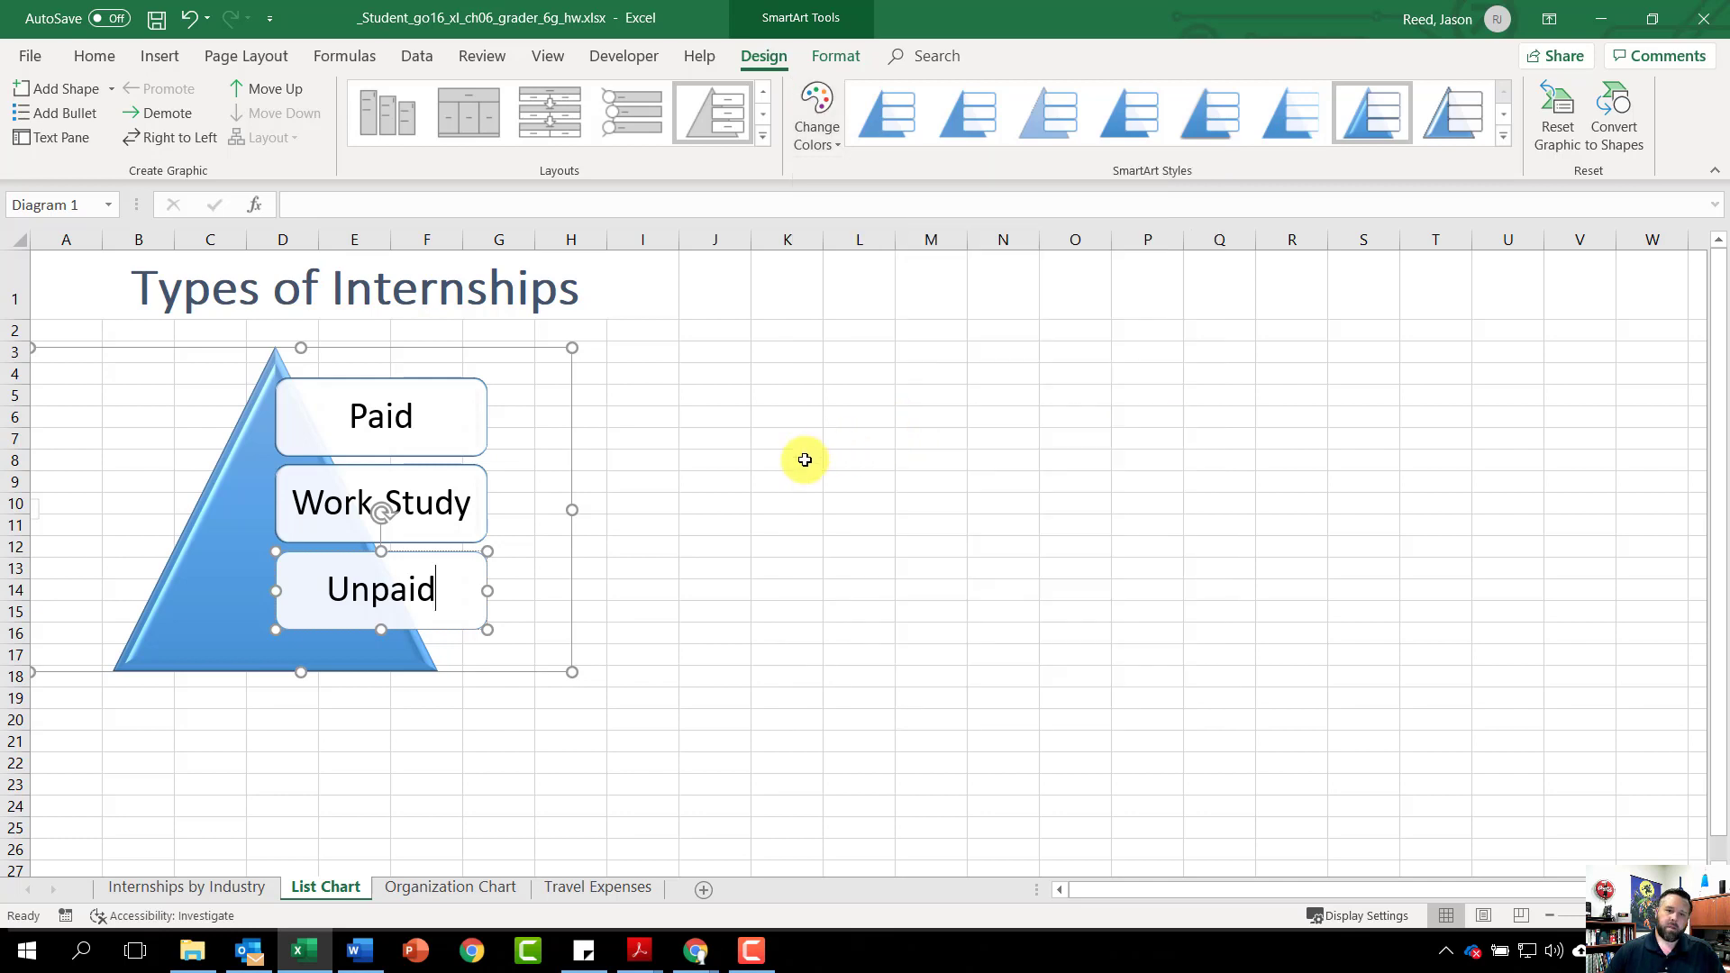
pyautogui.click(459, 890)
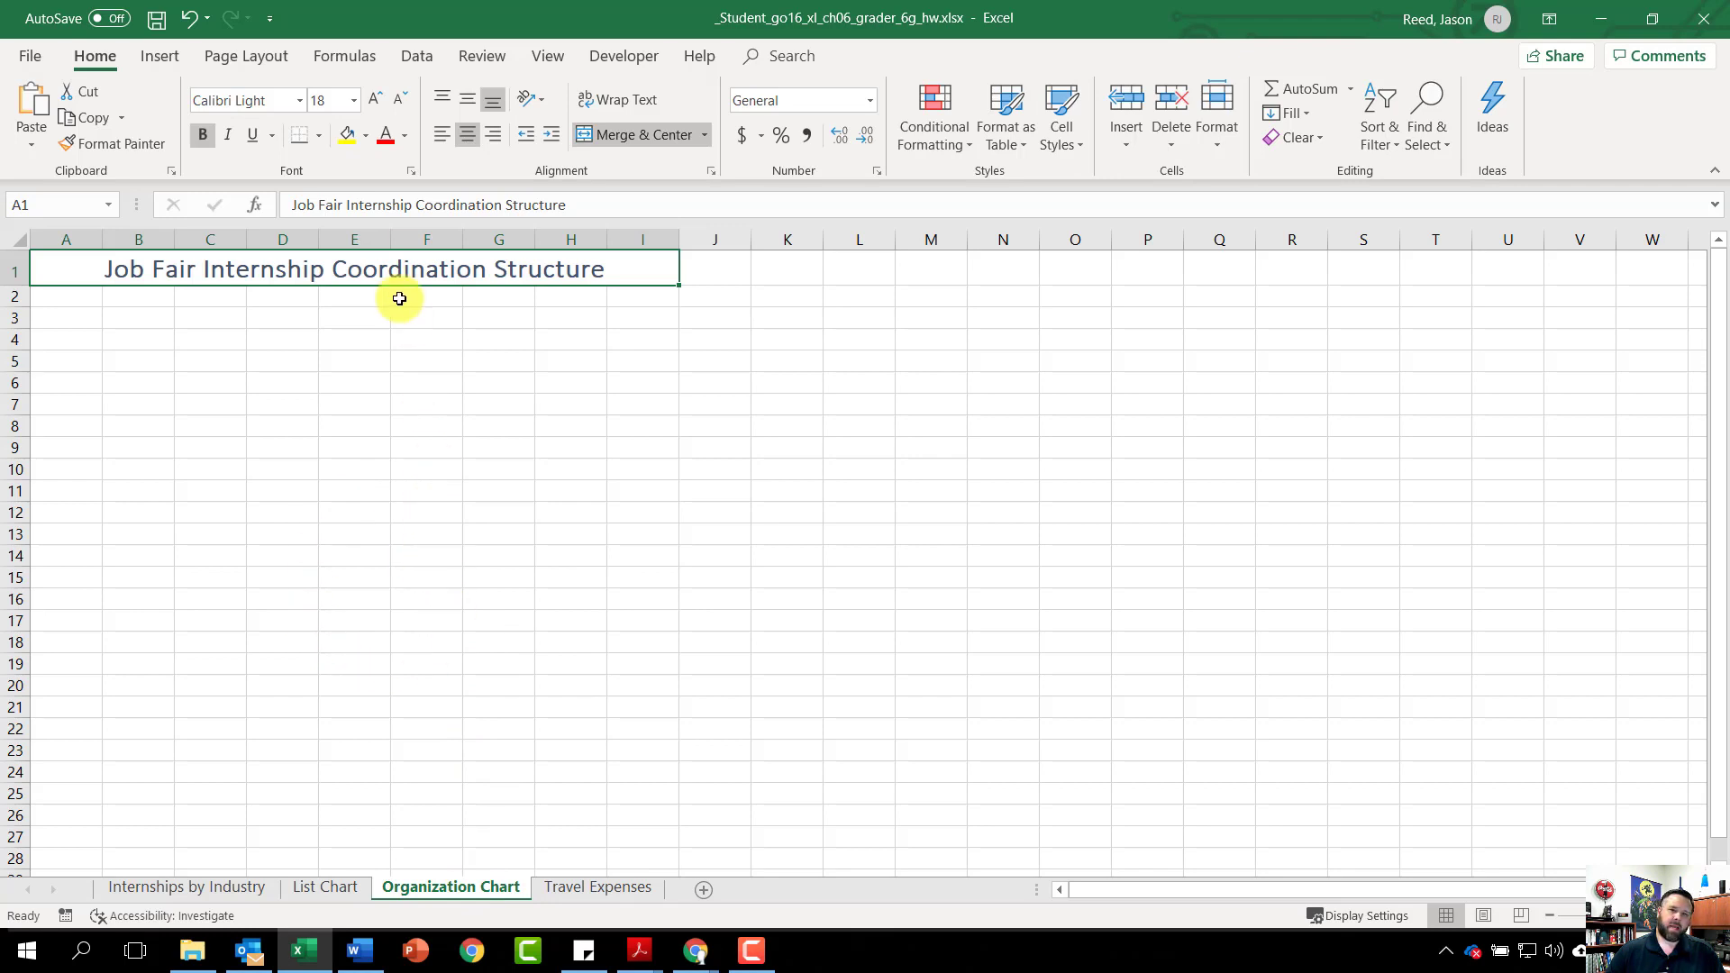
# Insert a Hierarchy List SmartArt from the Hierarchy category on the Organization Chart sheet
pyautogui.click(143, 56)
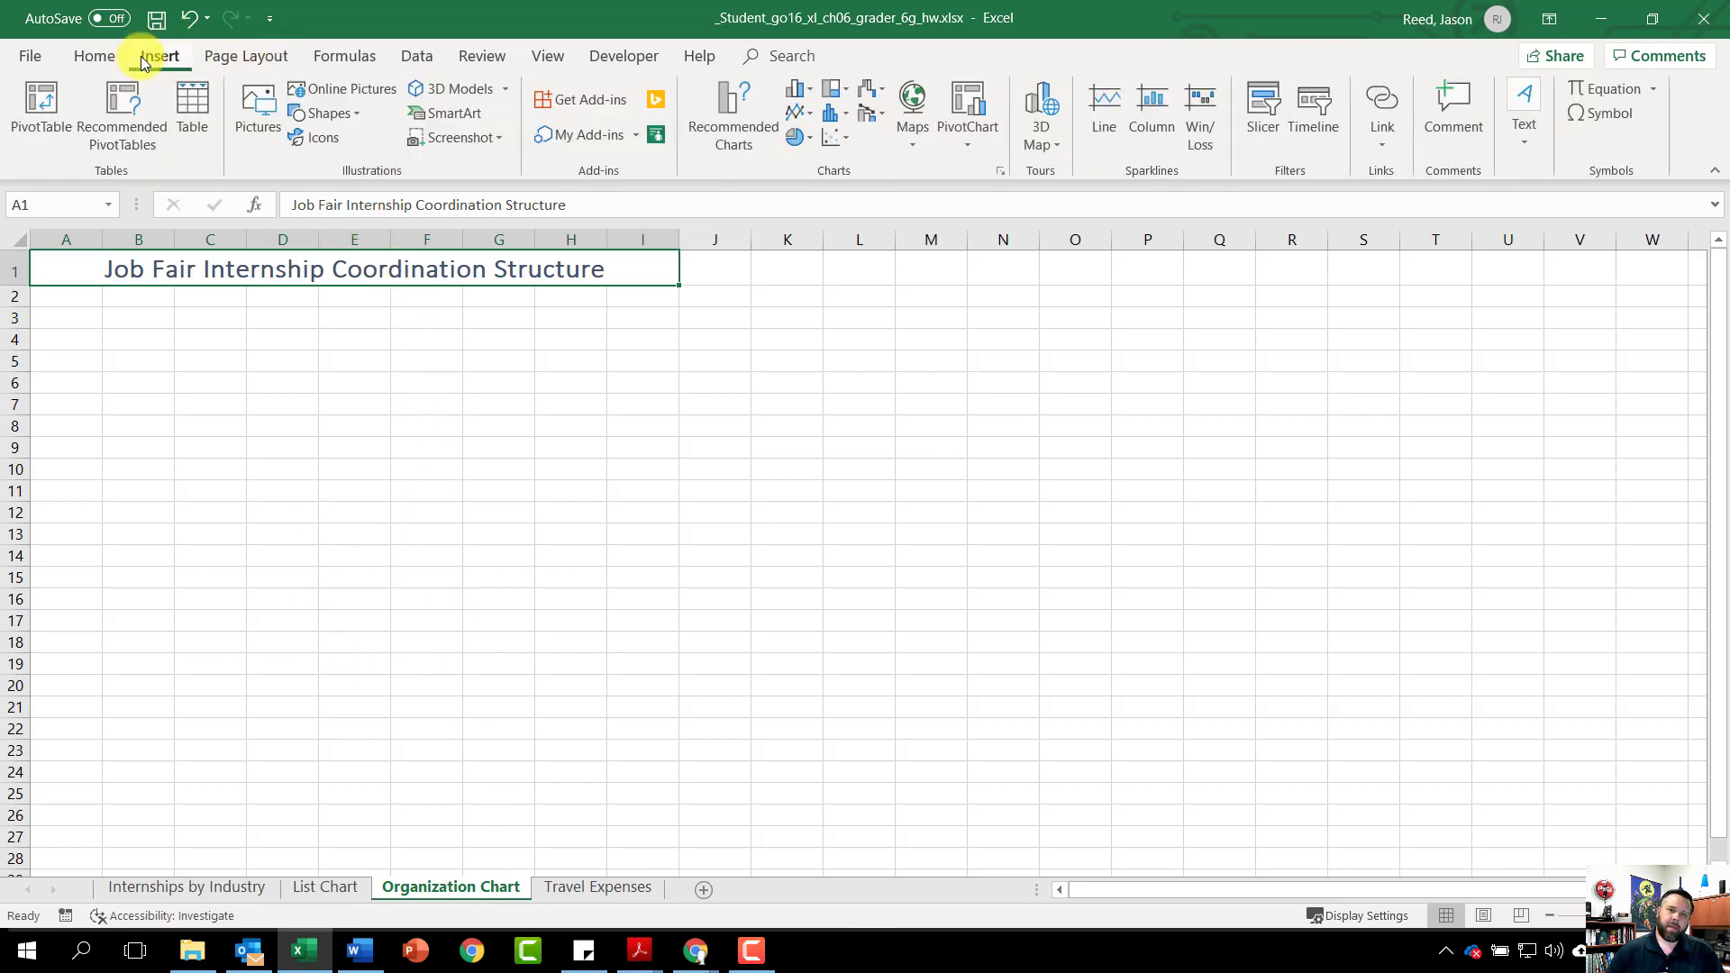
pyautogui.click(450, 116)
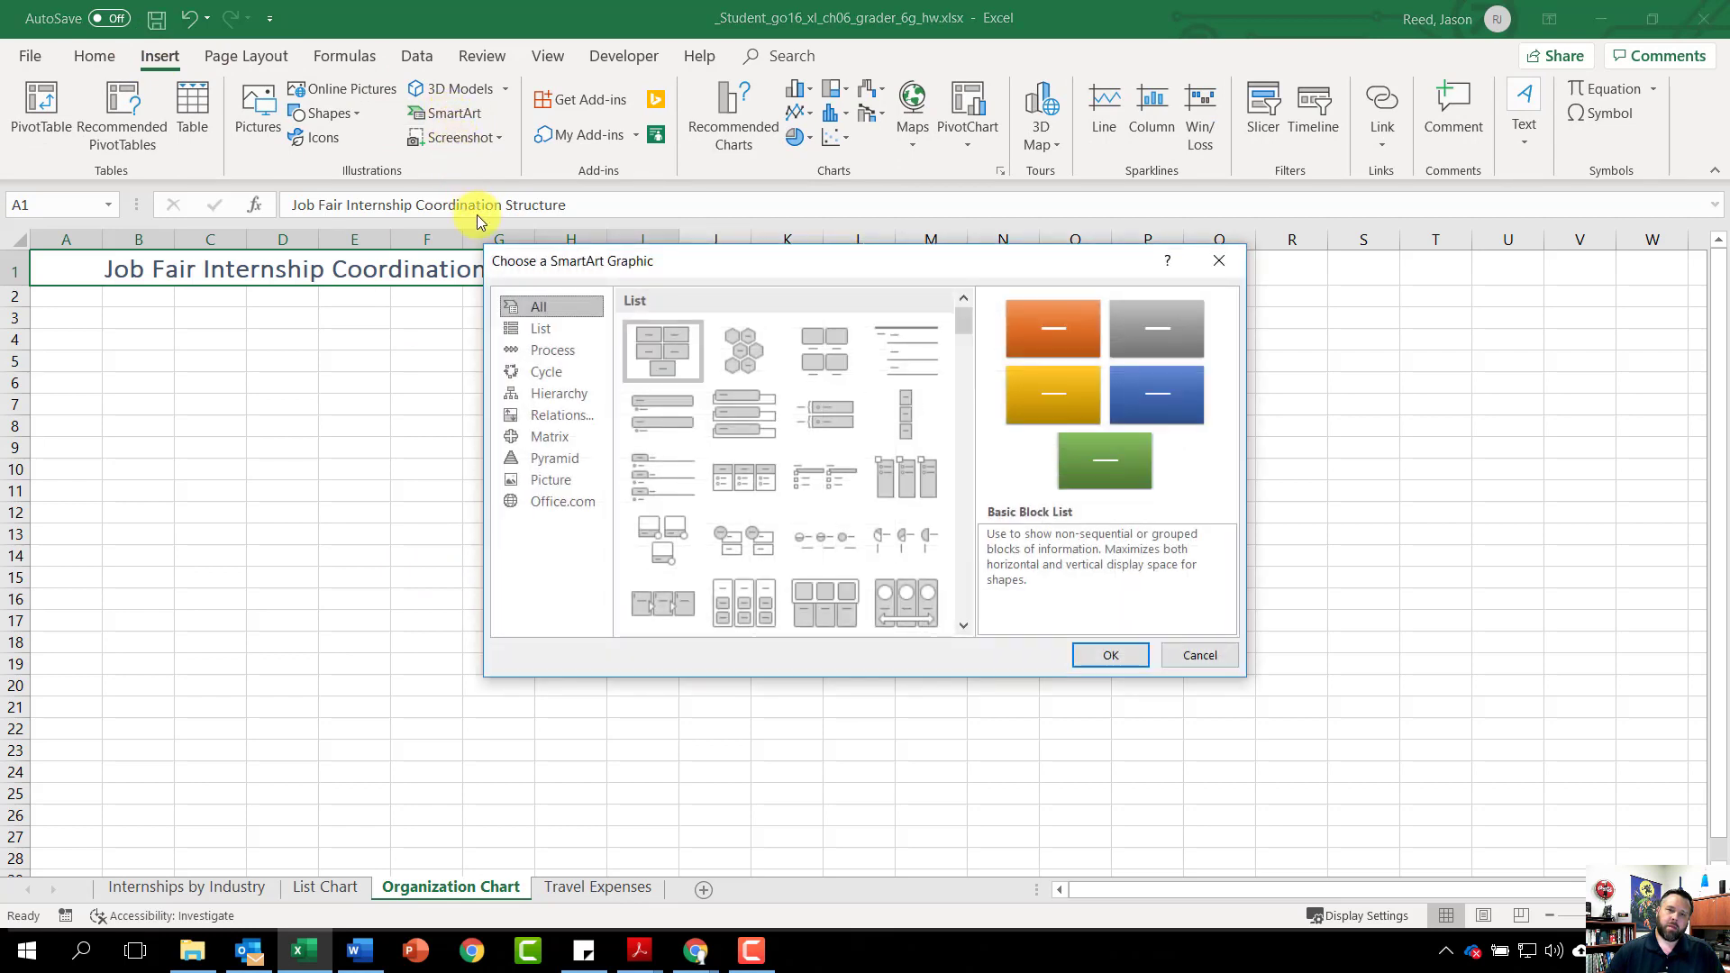
pyautogui.click(575, 394)
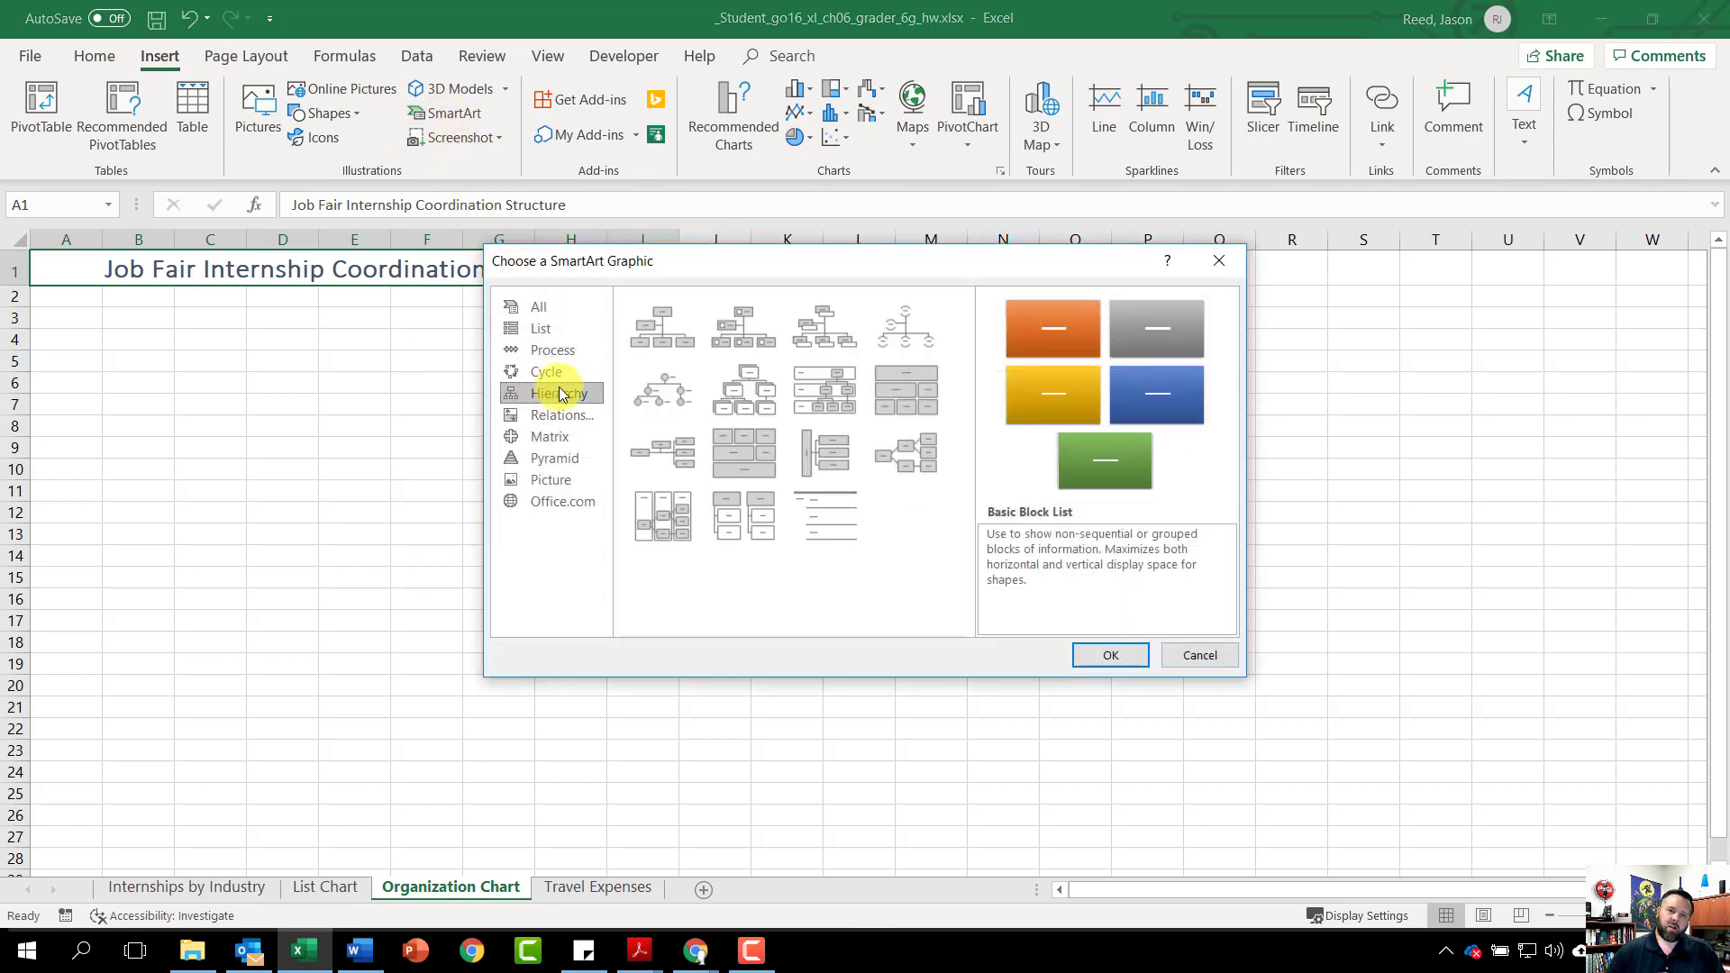
pyautogui.click(742, 514)
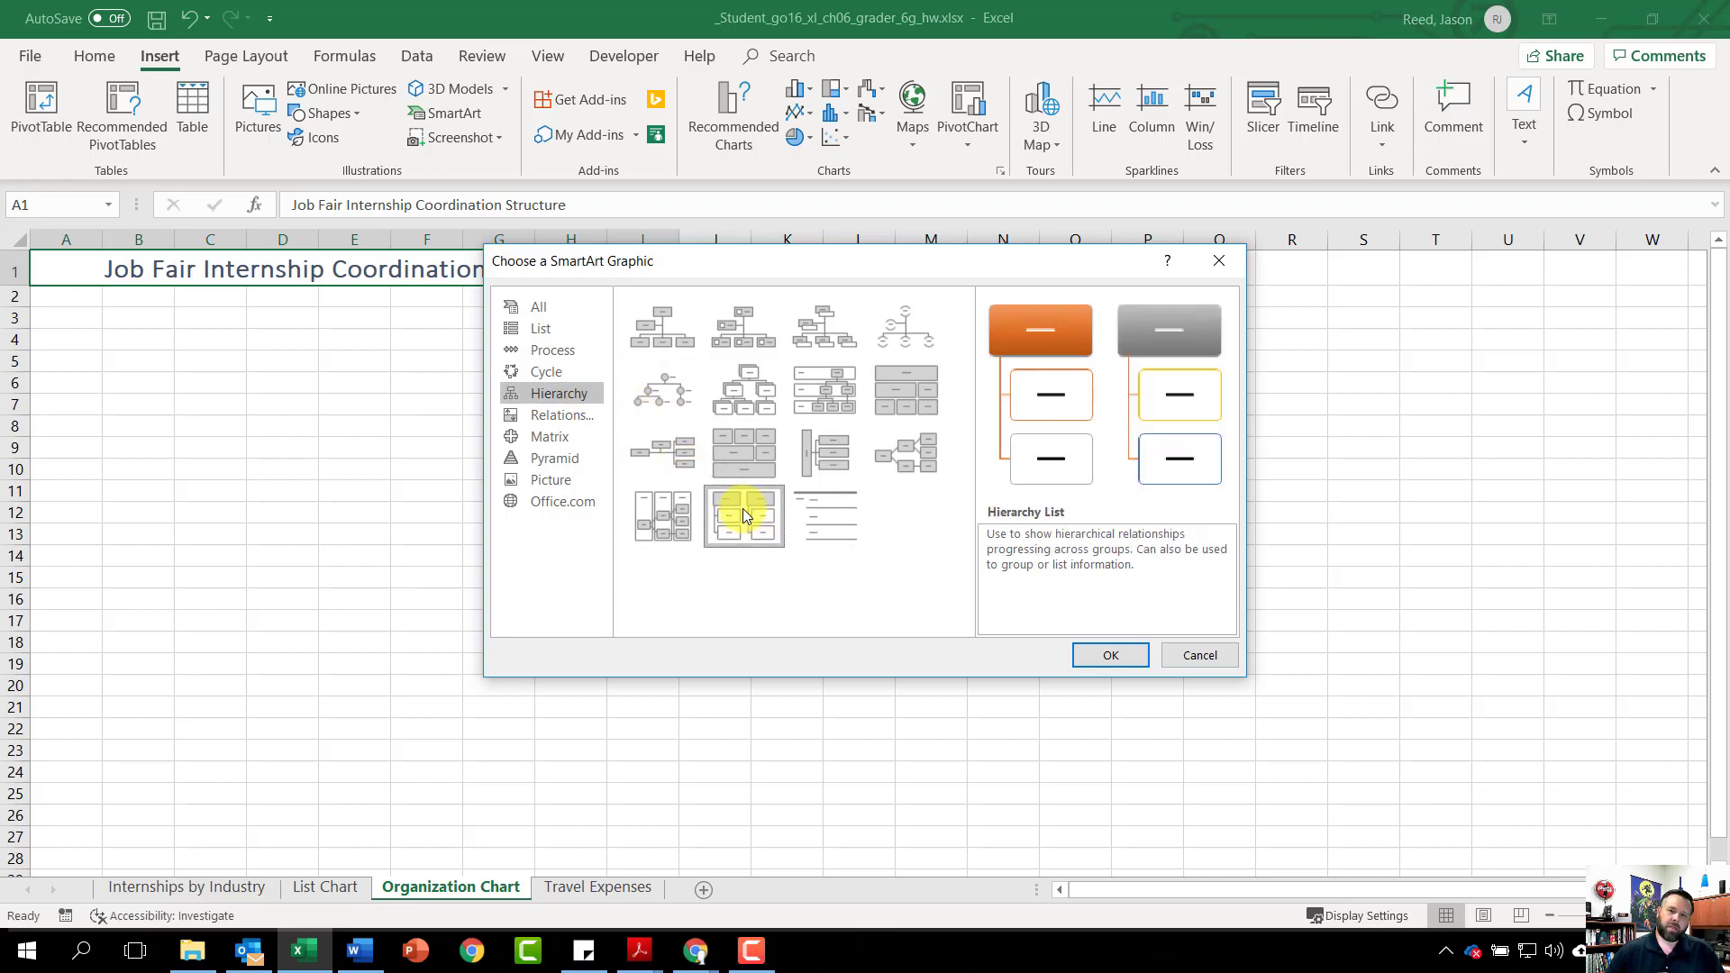
pyautogui.click(1106, 654)
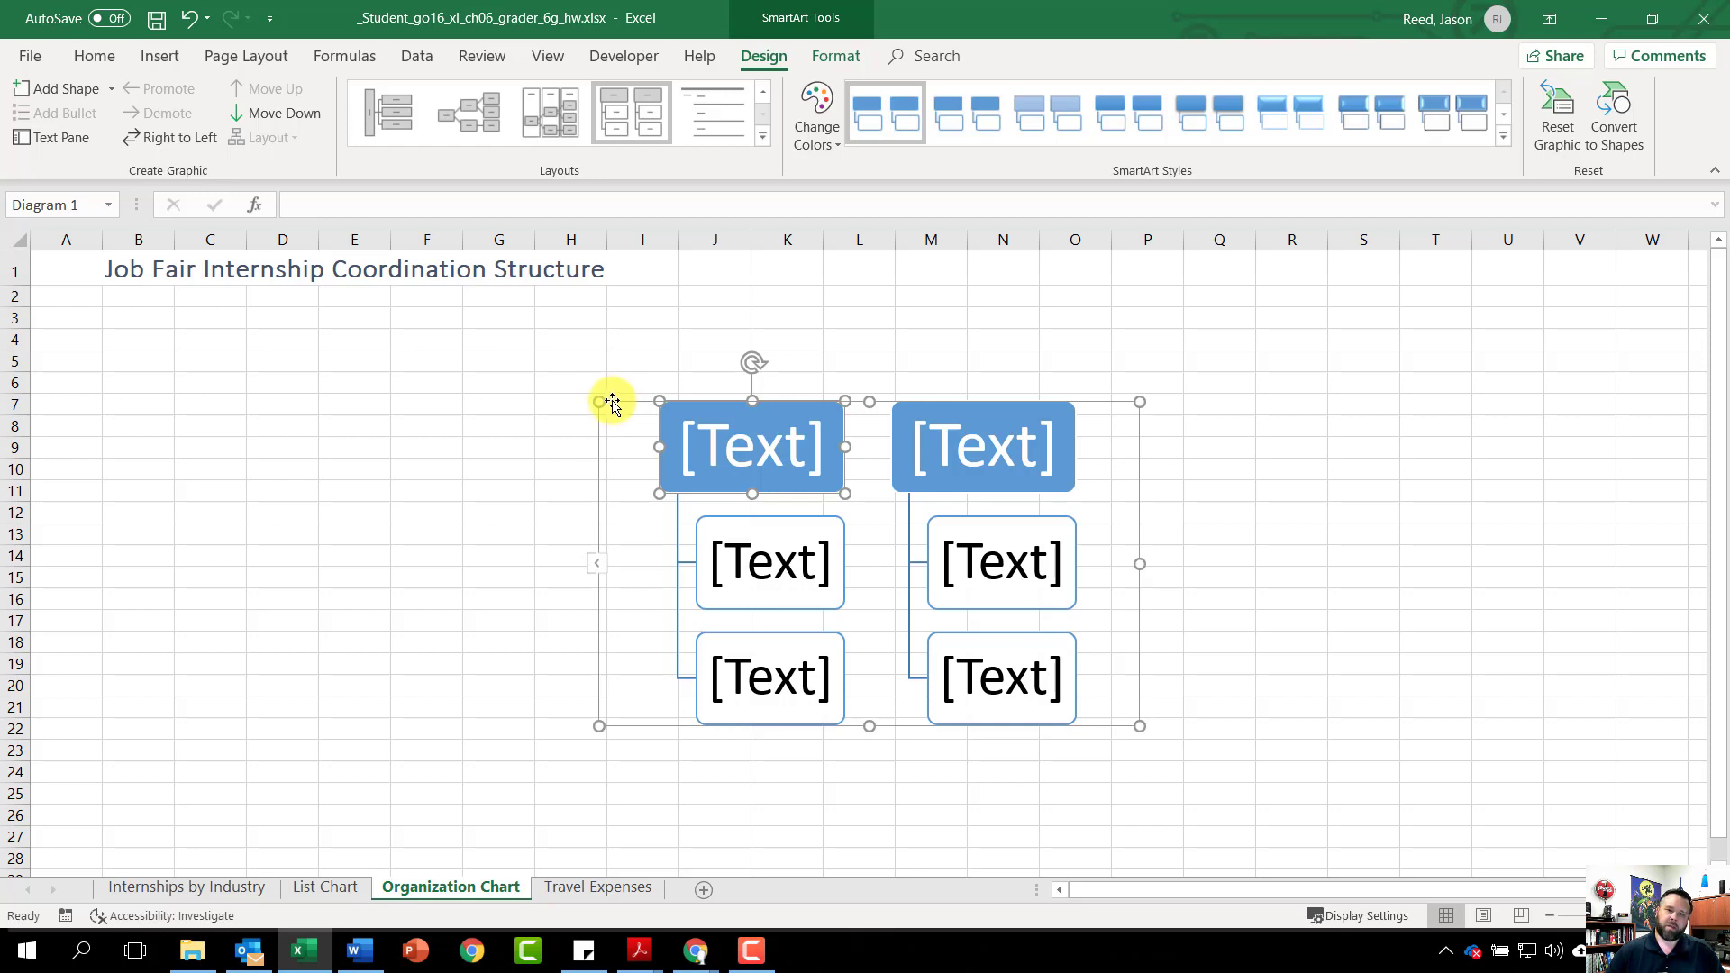
# Move the hierarchy diagram left under the title and enter the coordinator's name with ', Internship Coordinator' in its first top box
pyautogui.moveTo(612, 401); pyautogui.dragTo(39, 310)
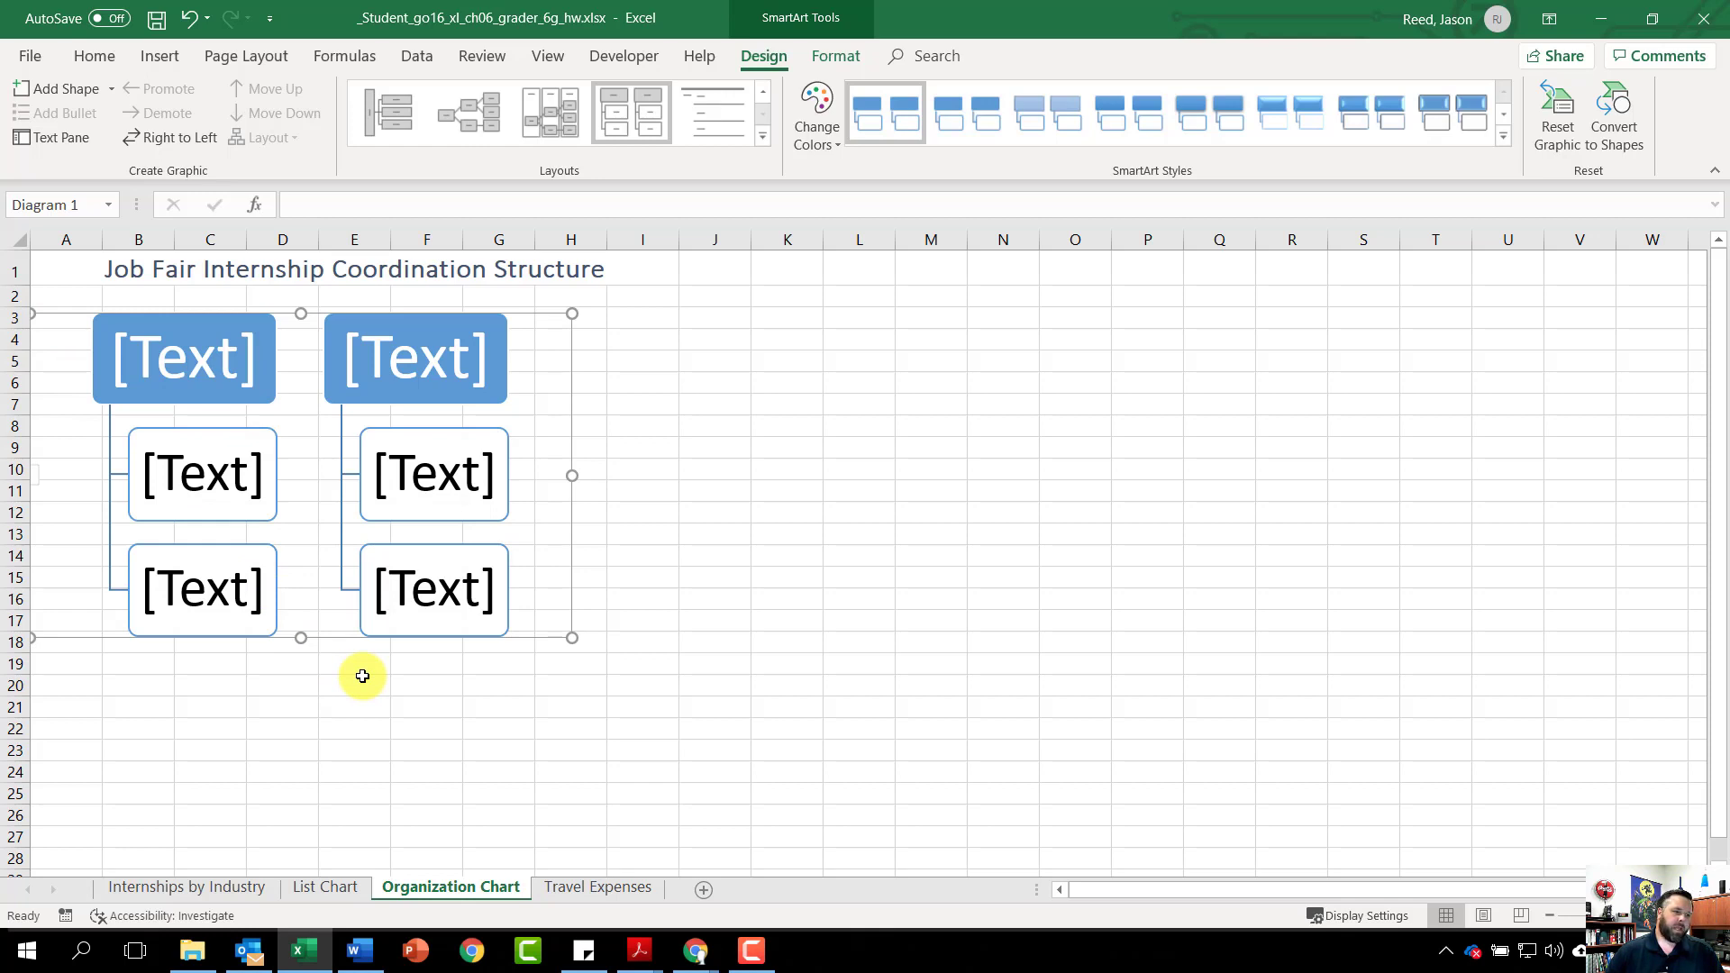
pyautogui.click(177, 361)
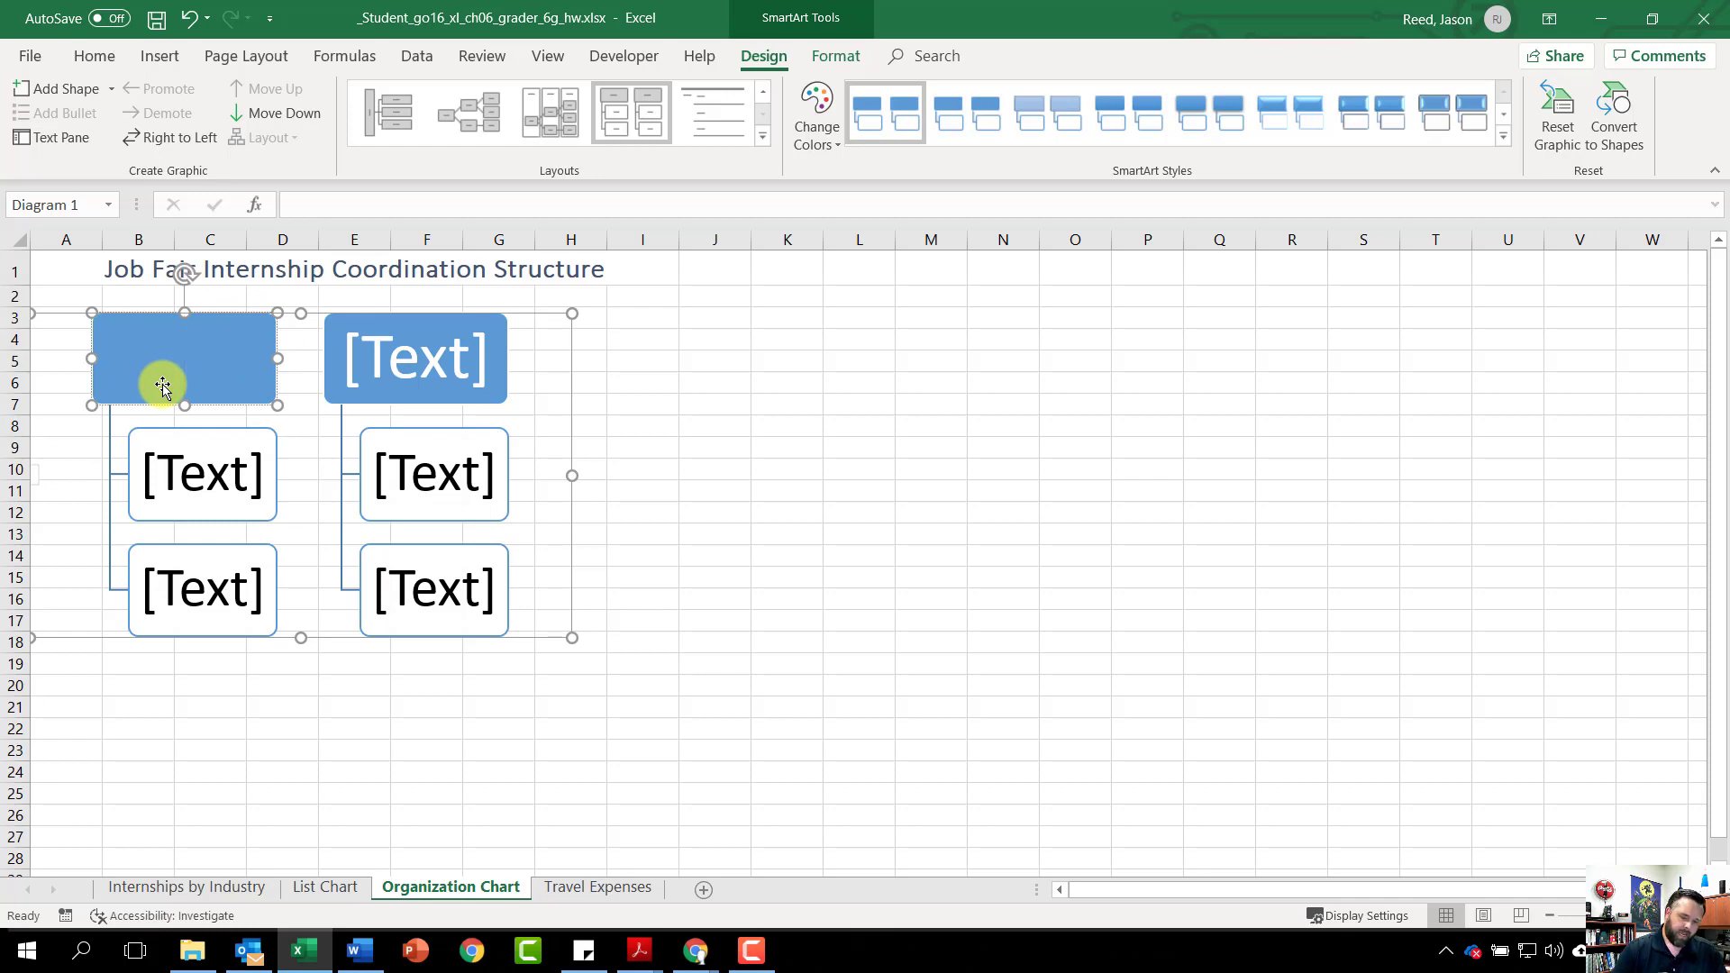
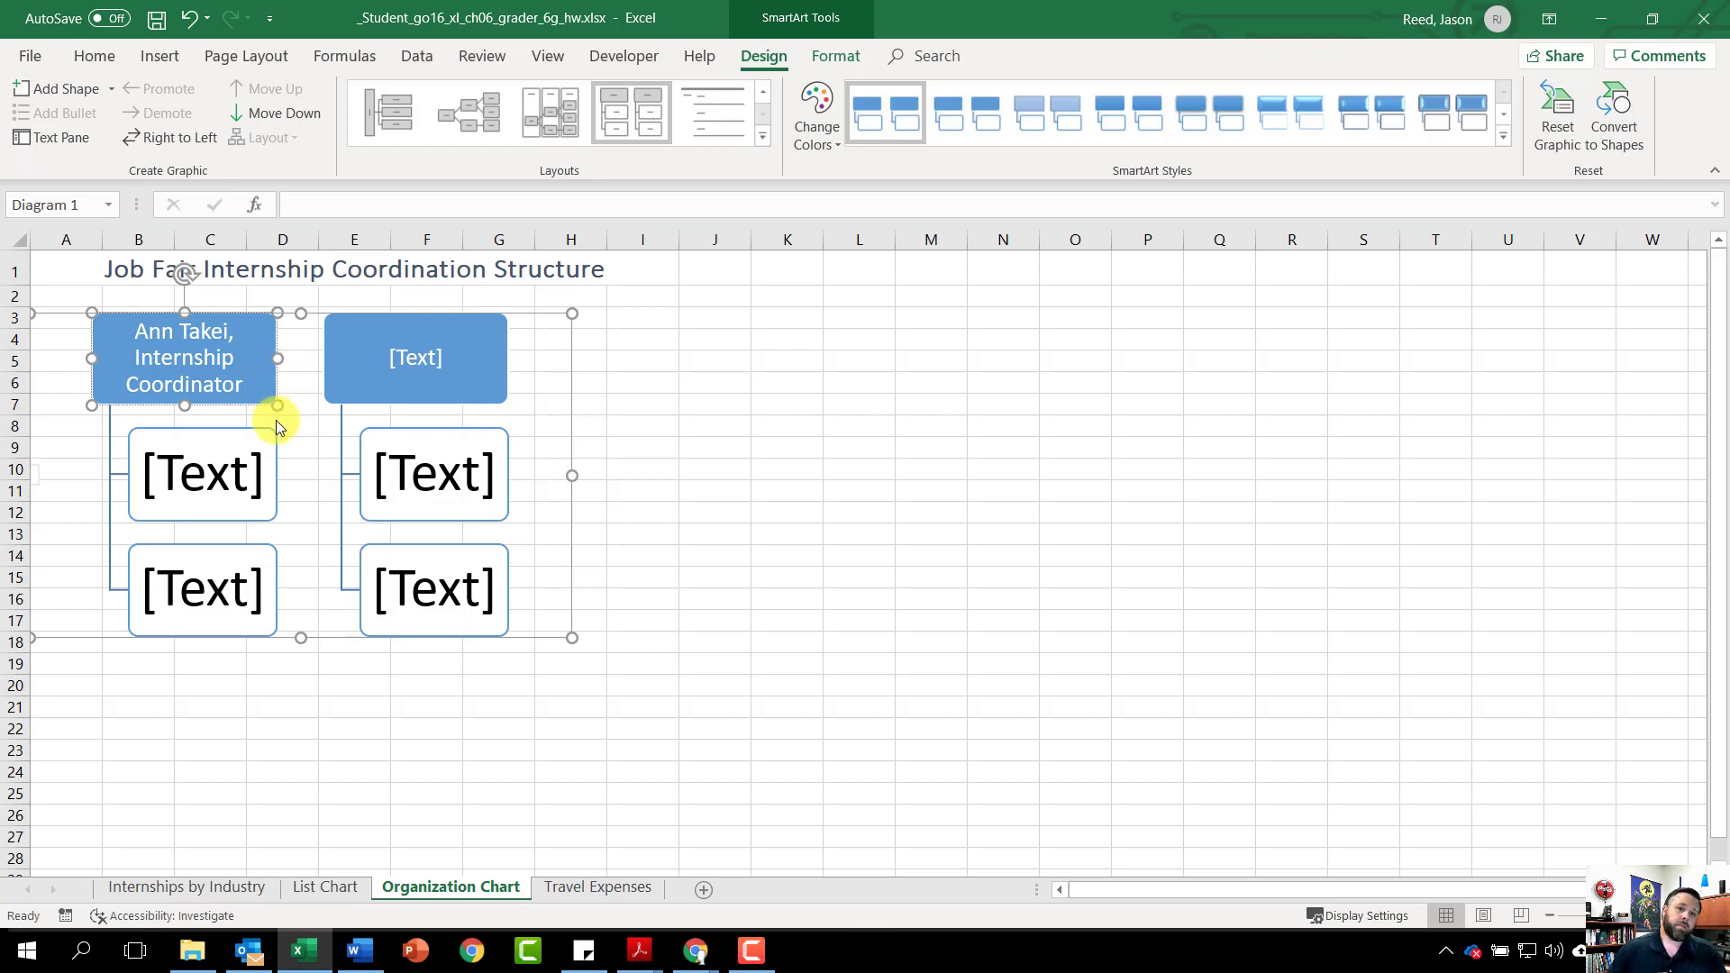
# Enter two staff members' names, each followed by ', Specialist', in the two boxes under the coordinator
pyautogui.click(204, 477)
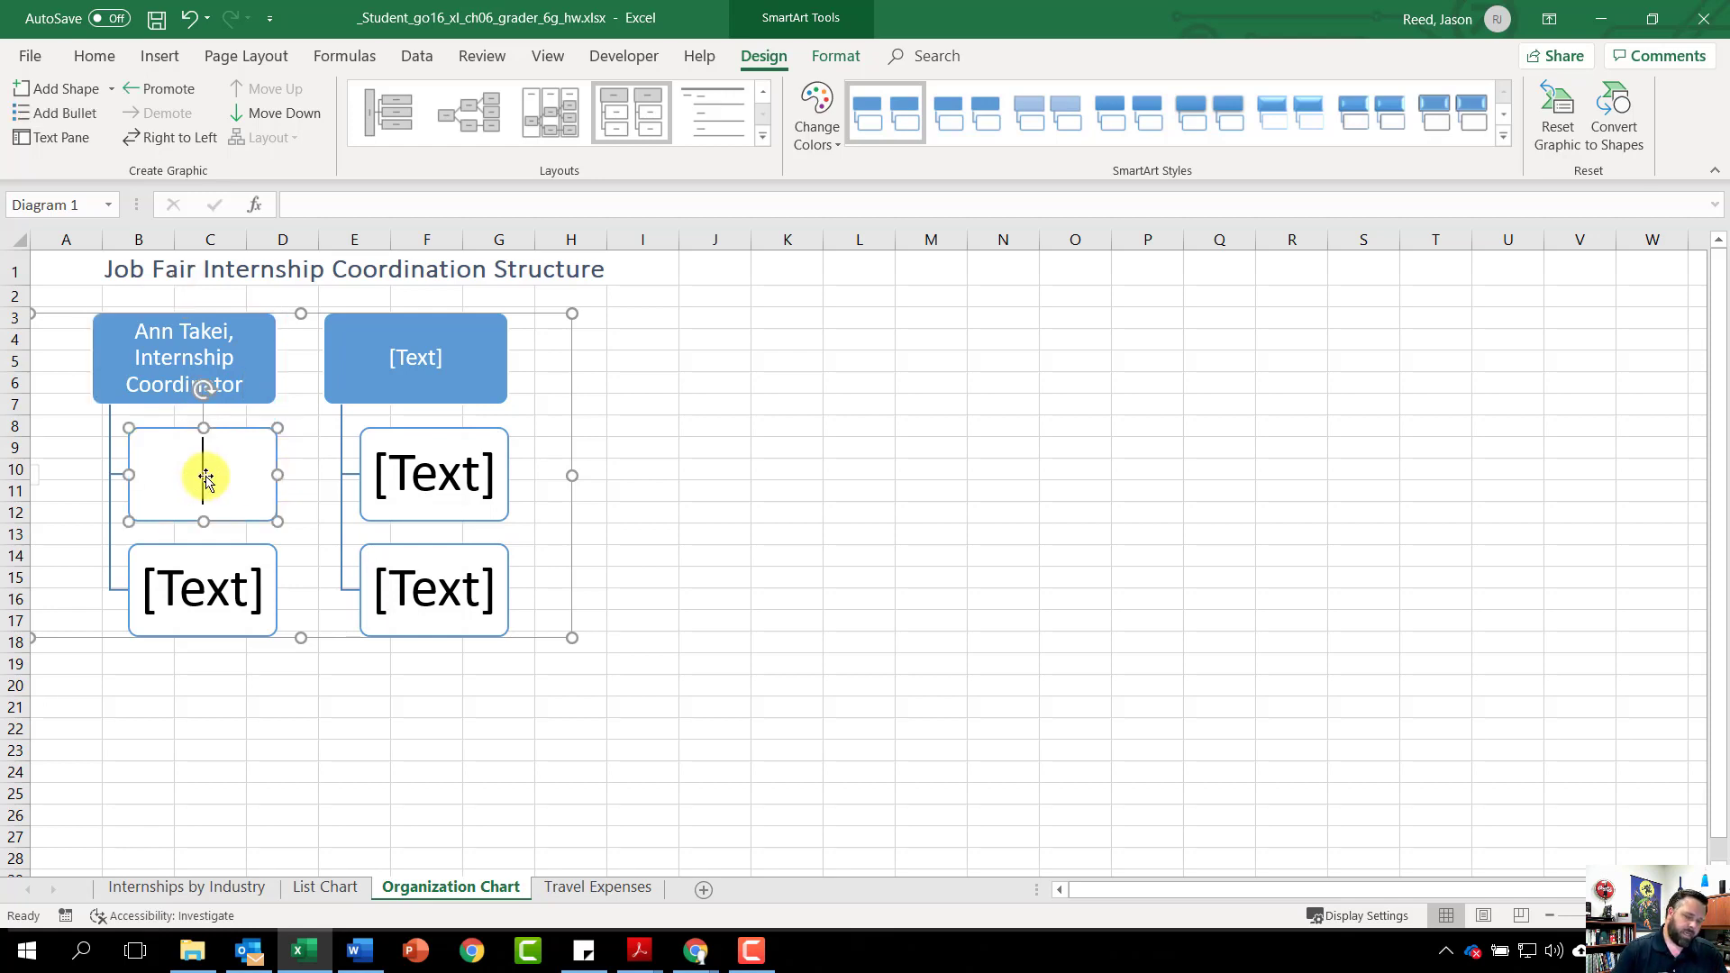
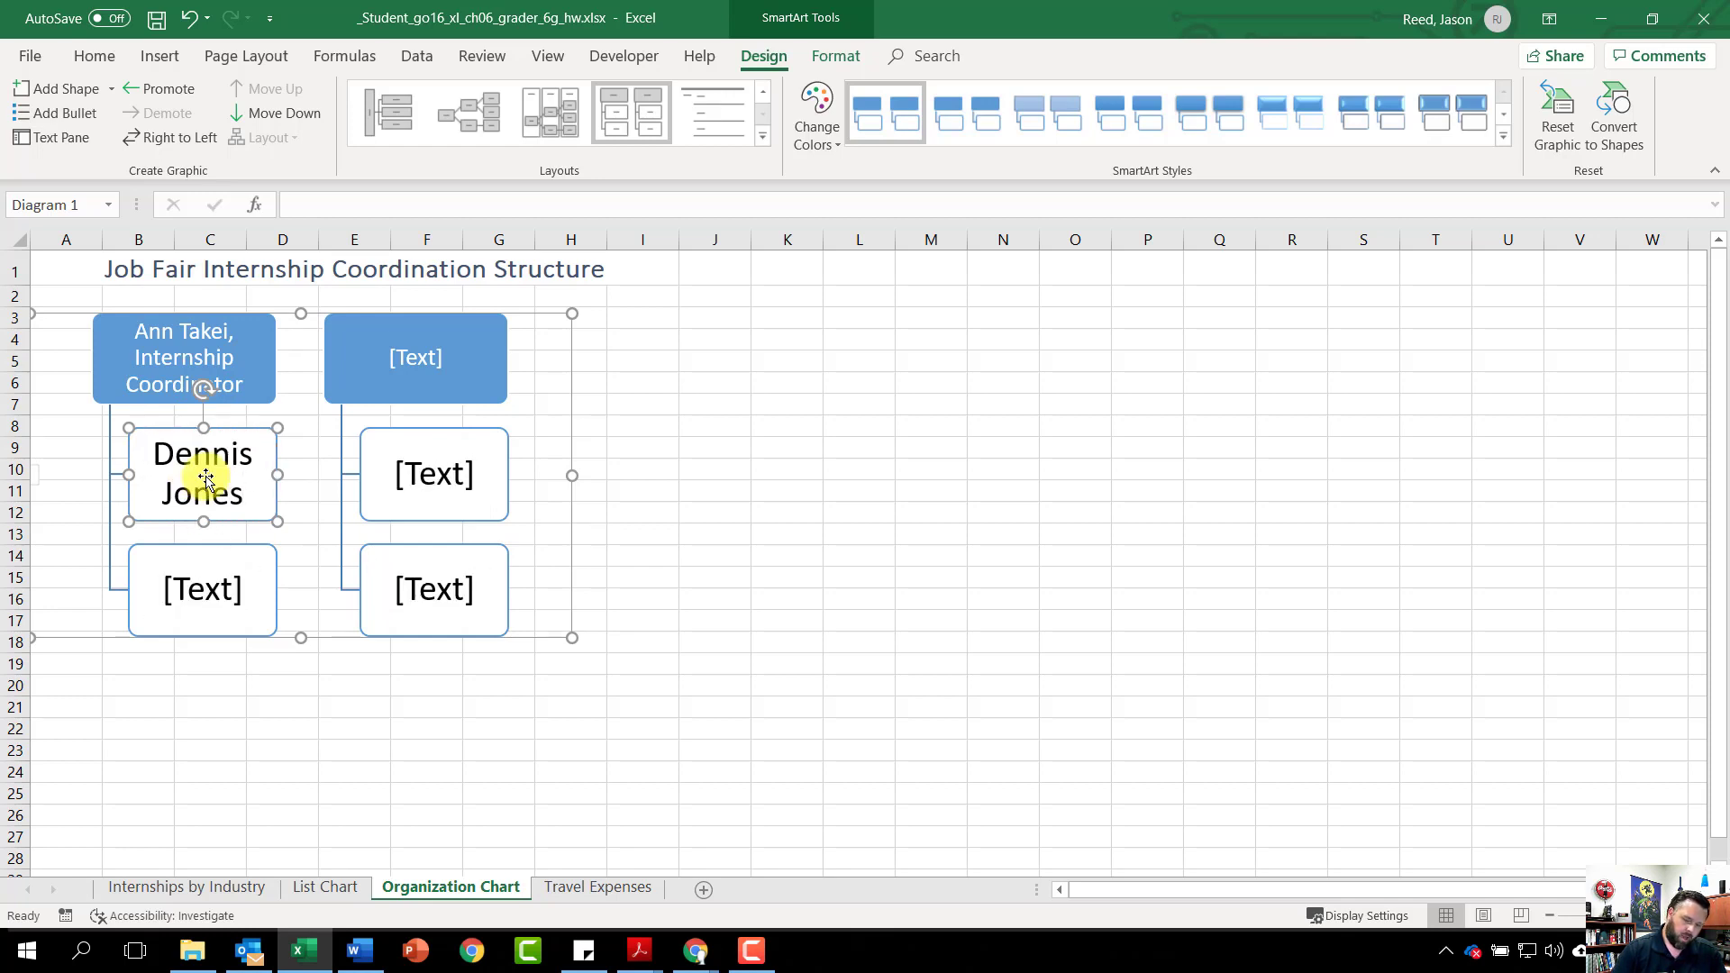
pyautogui.write(', S')
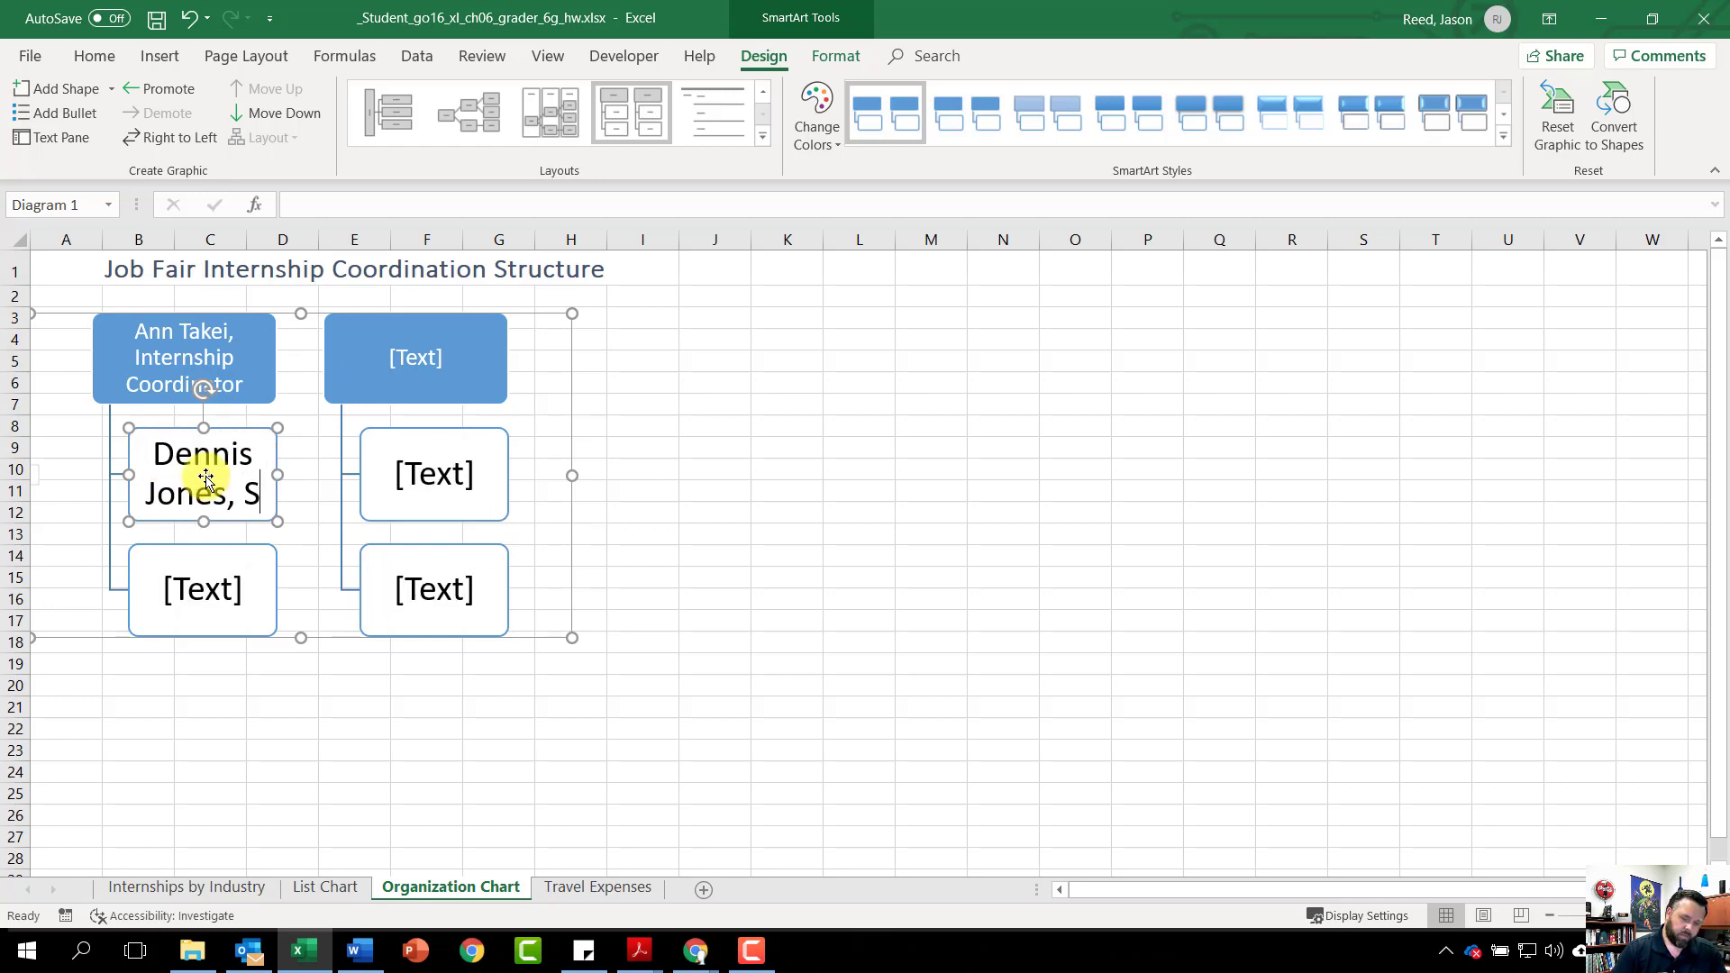
pyautogui.write('pecialist')
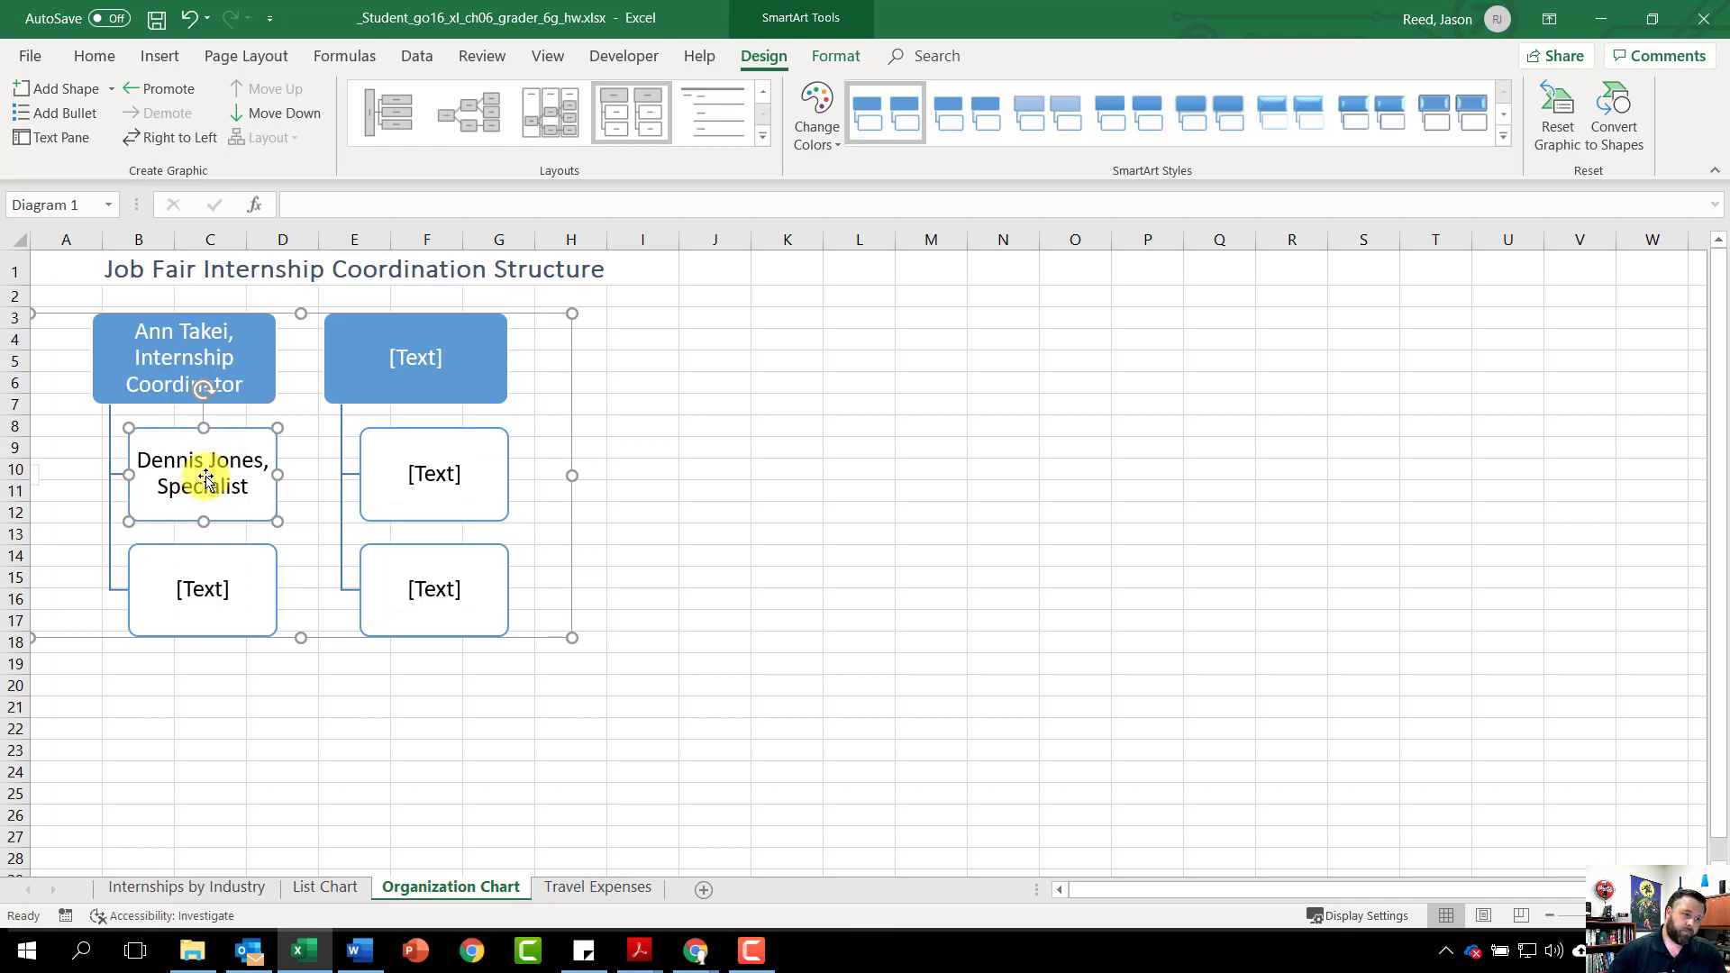
pyautogui.click(190, 589)
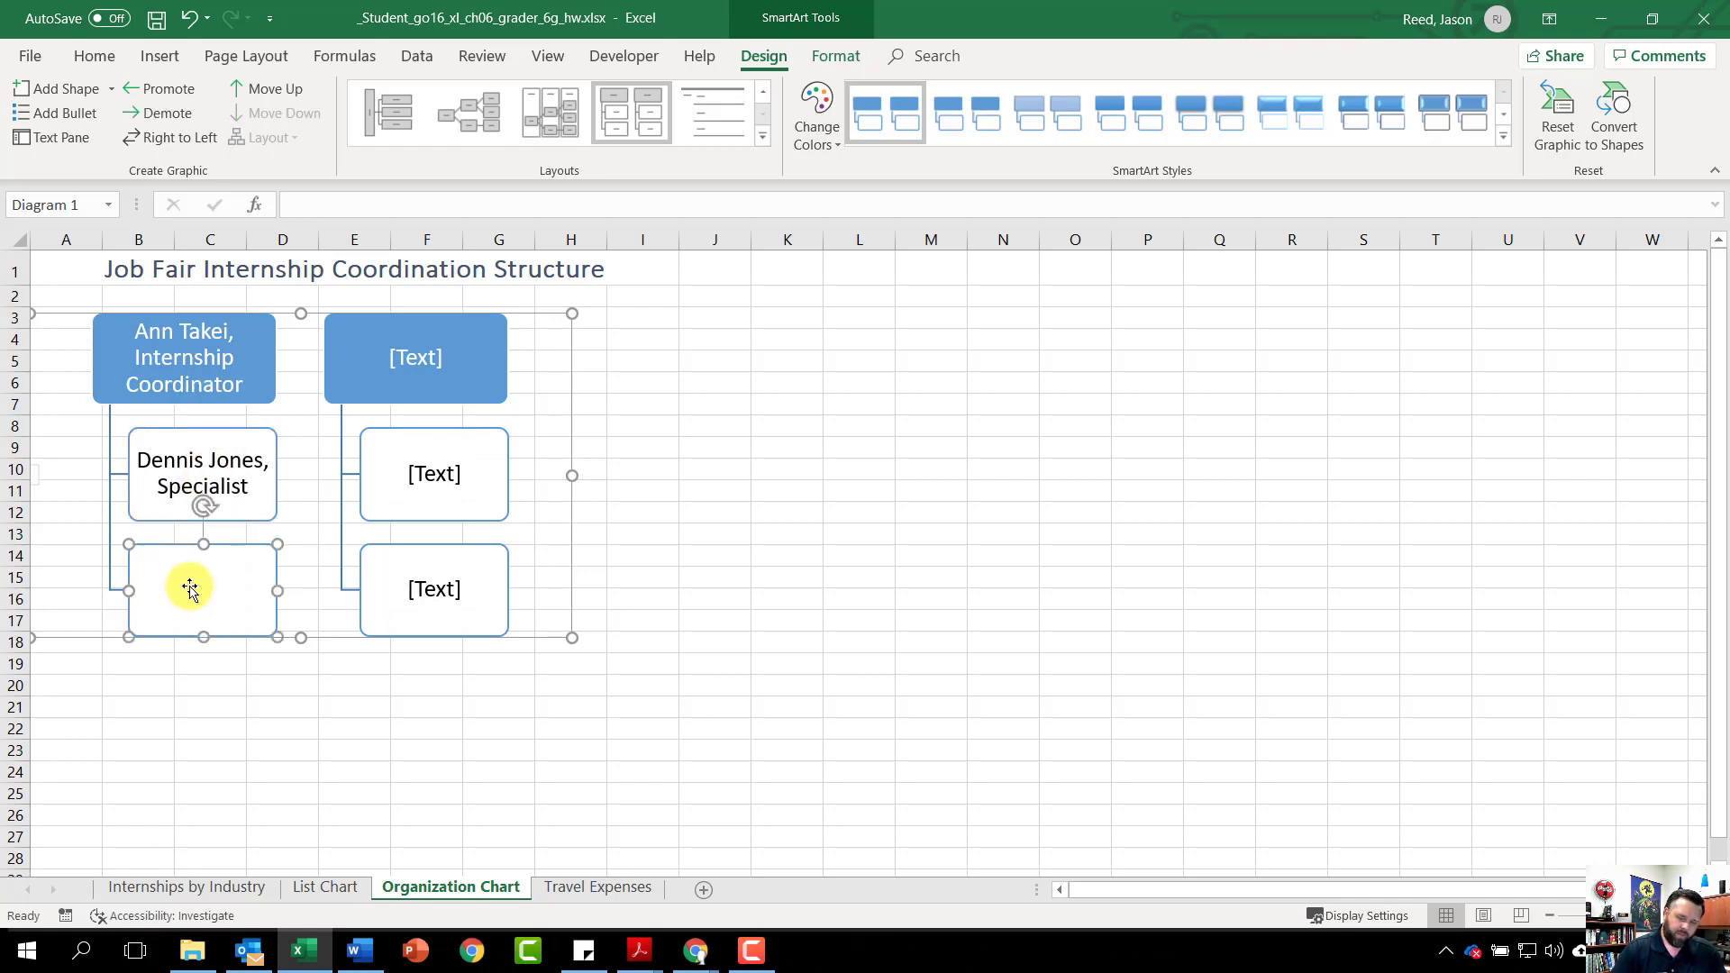
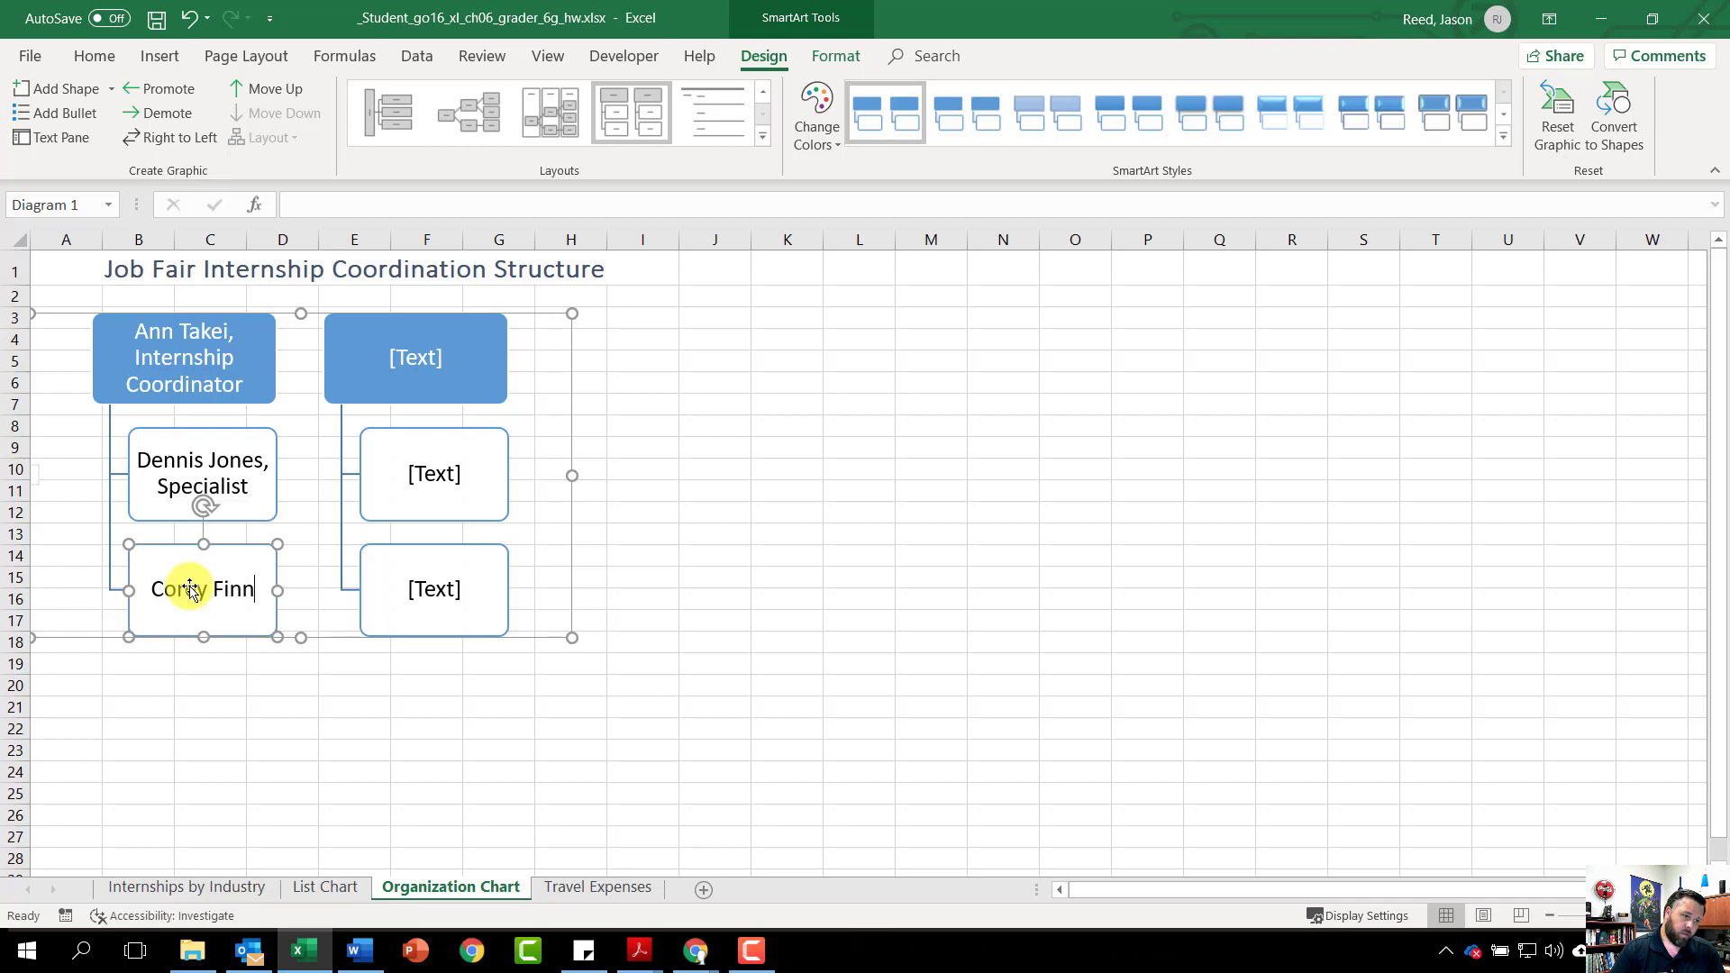
pyautogui.write(',')
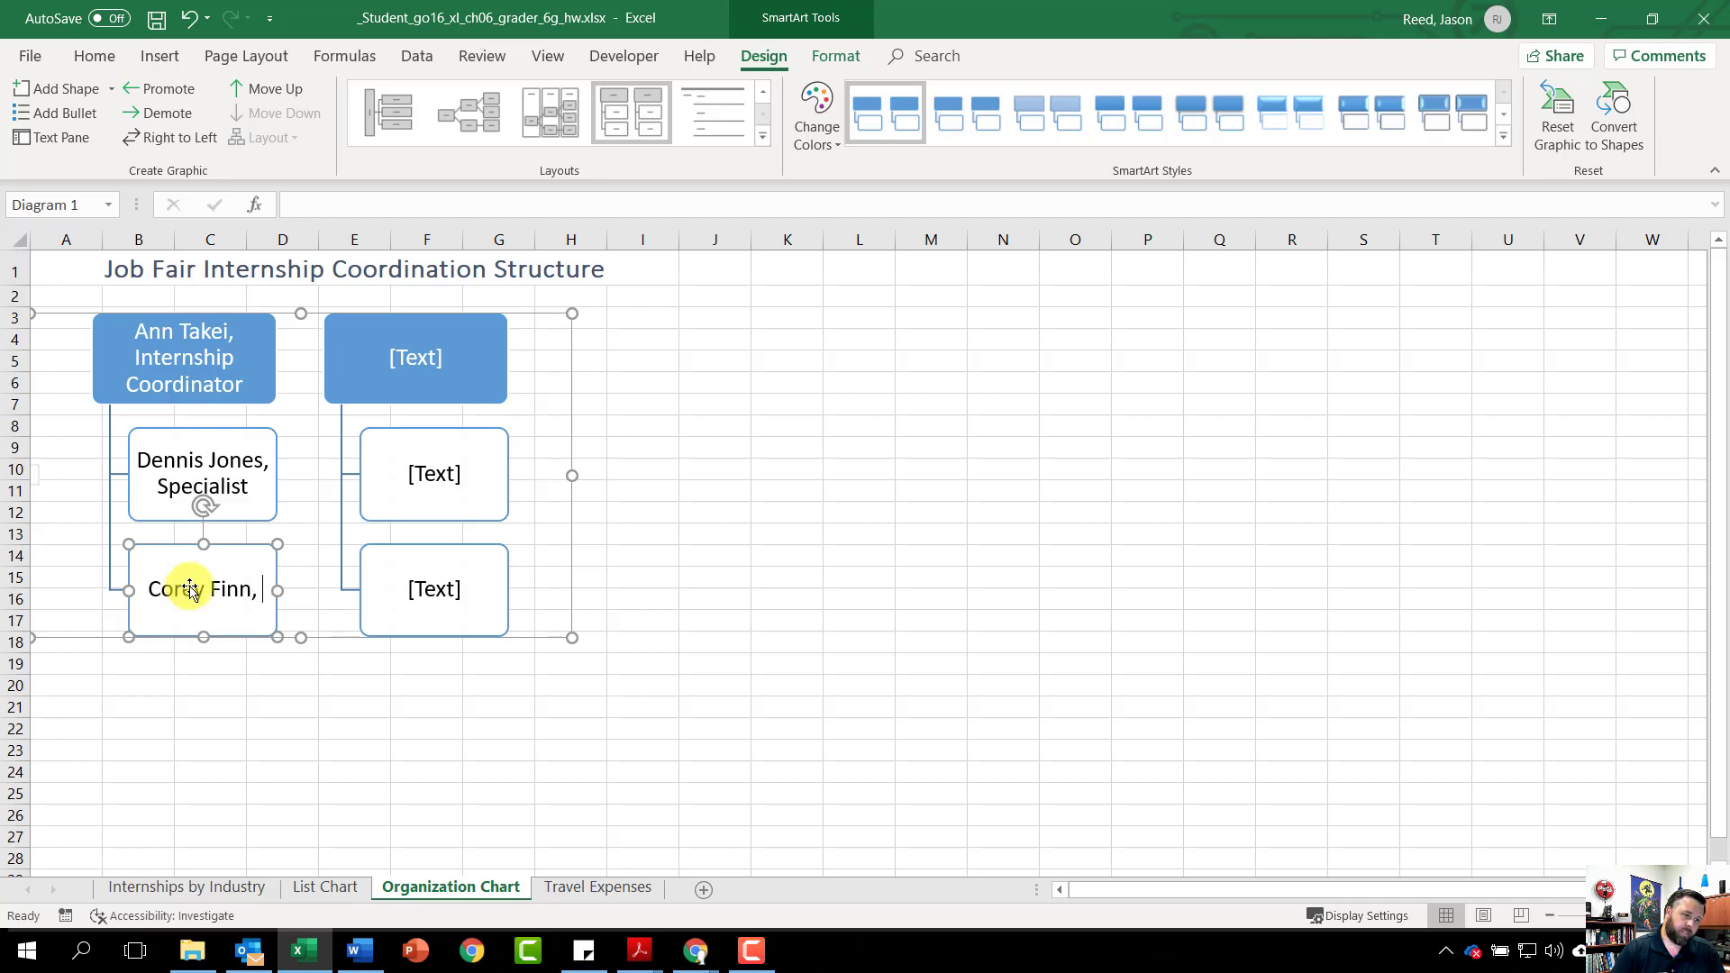
pyautogui.write(' Specialist')
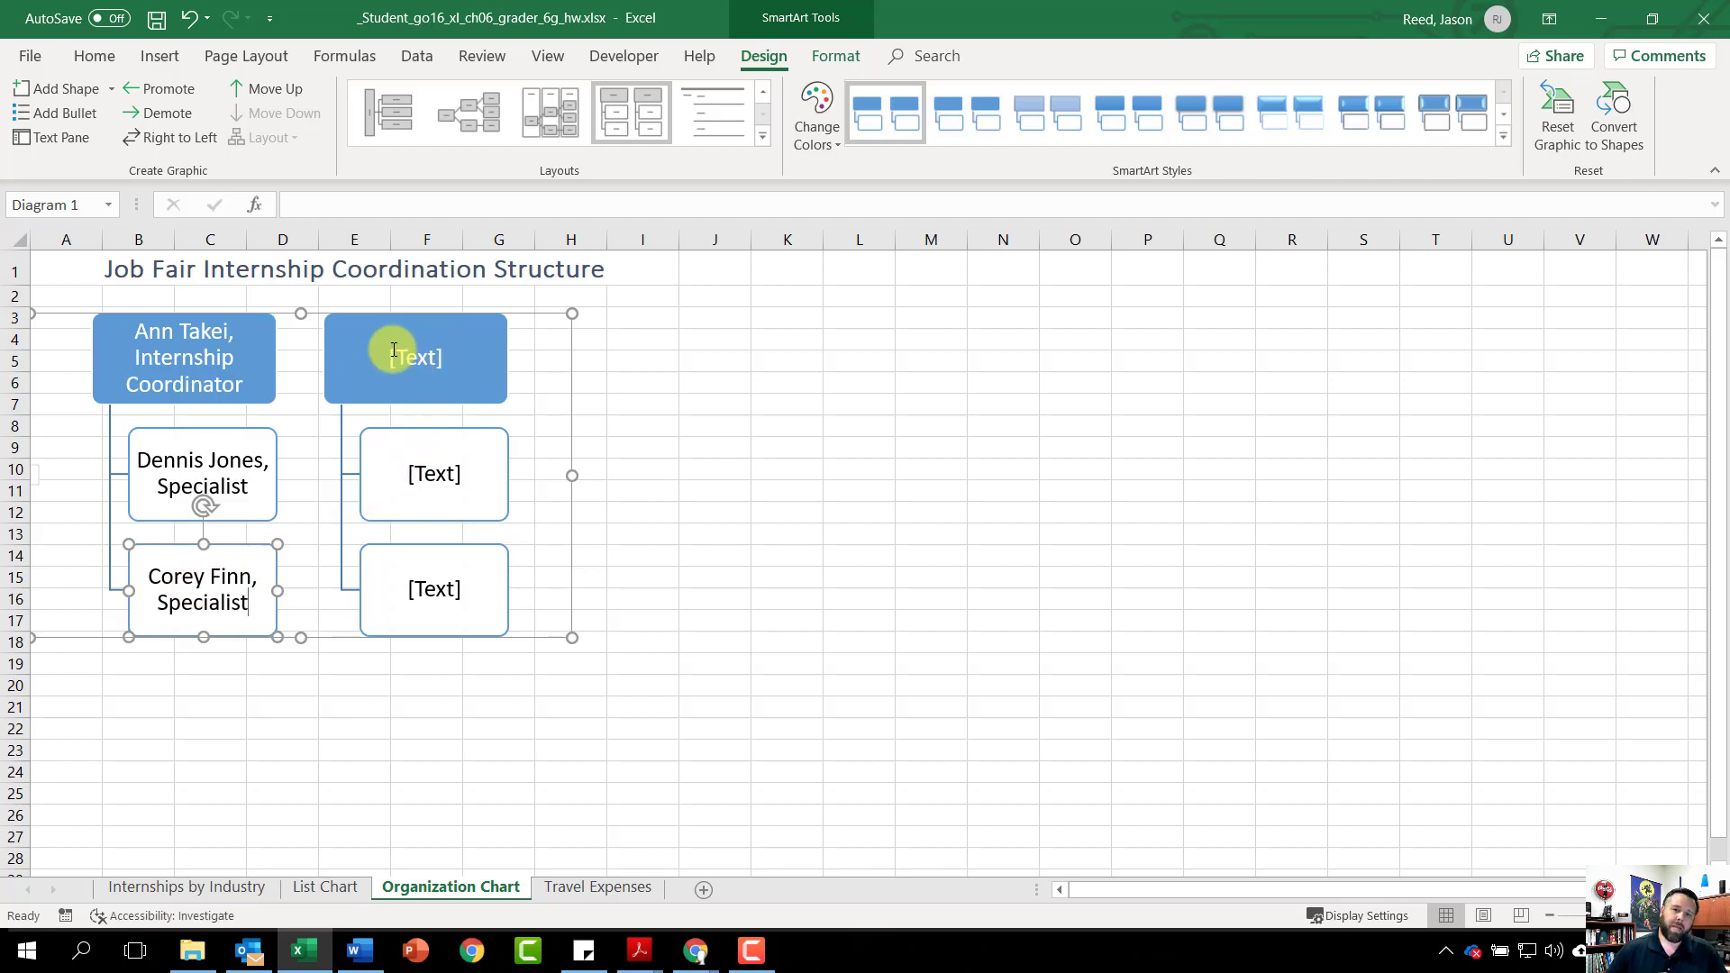
# Fill the second column: a staff name as Work-Study Coordinator, plus two staff names as specialists beneath
pyautogui.click(454, 352)
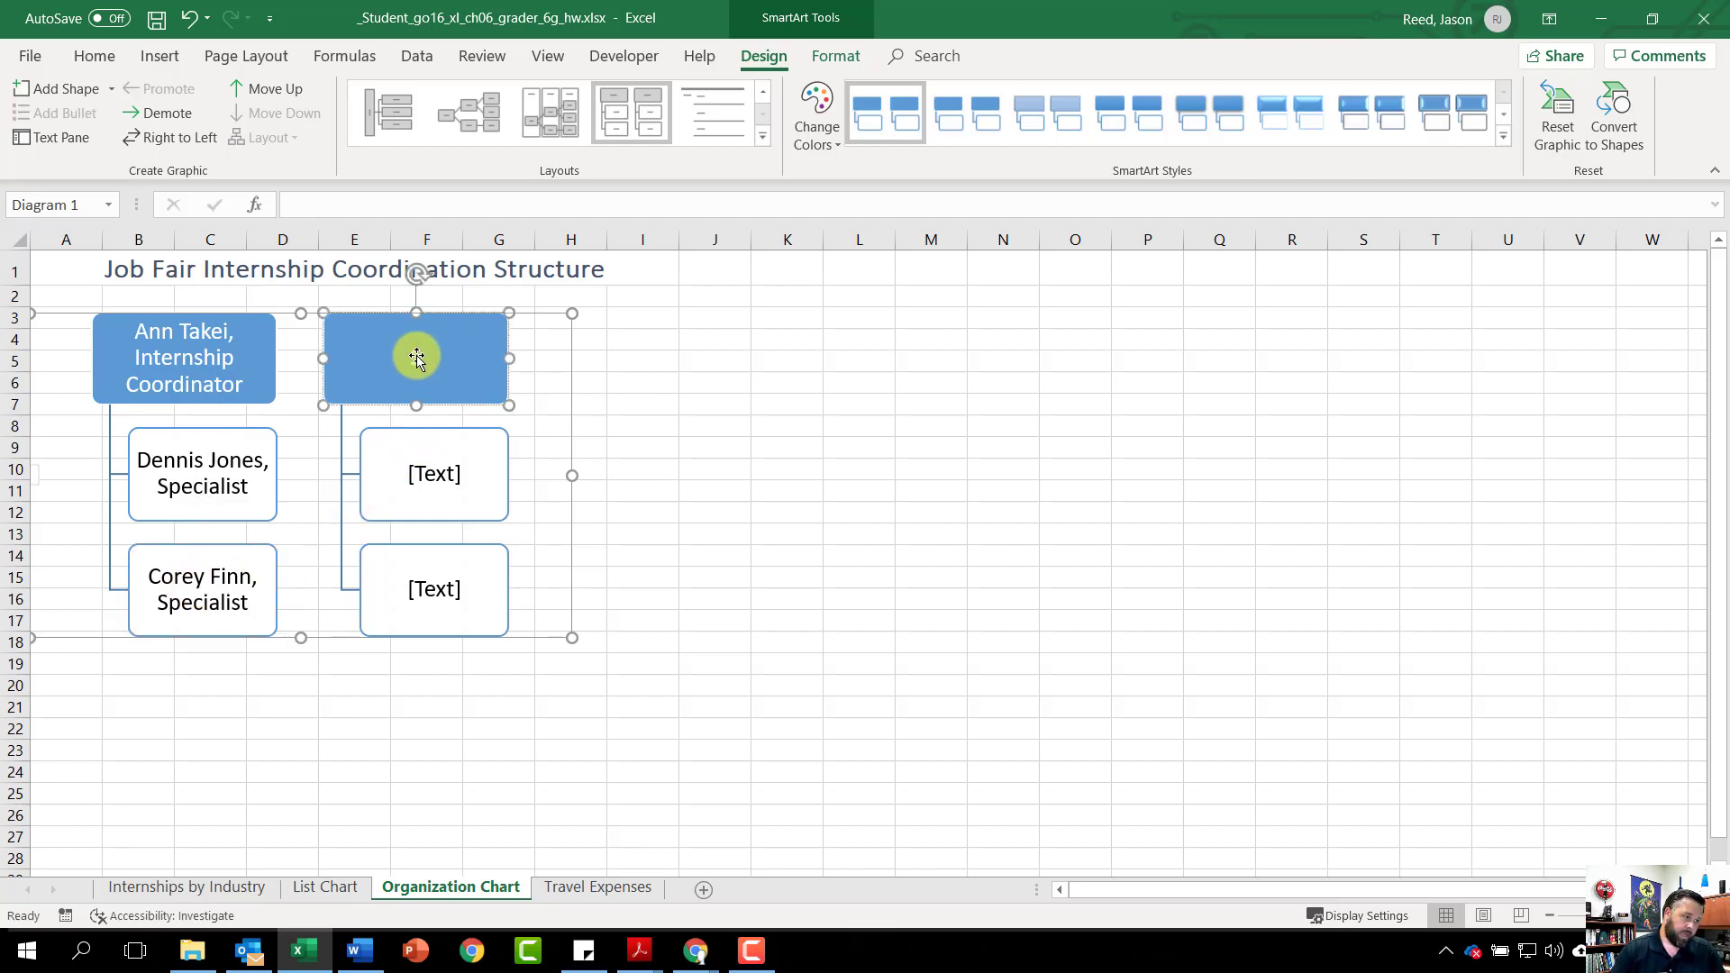
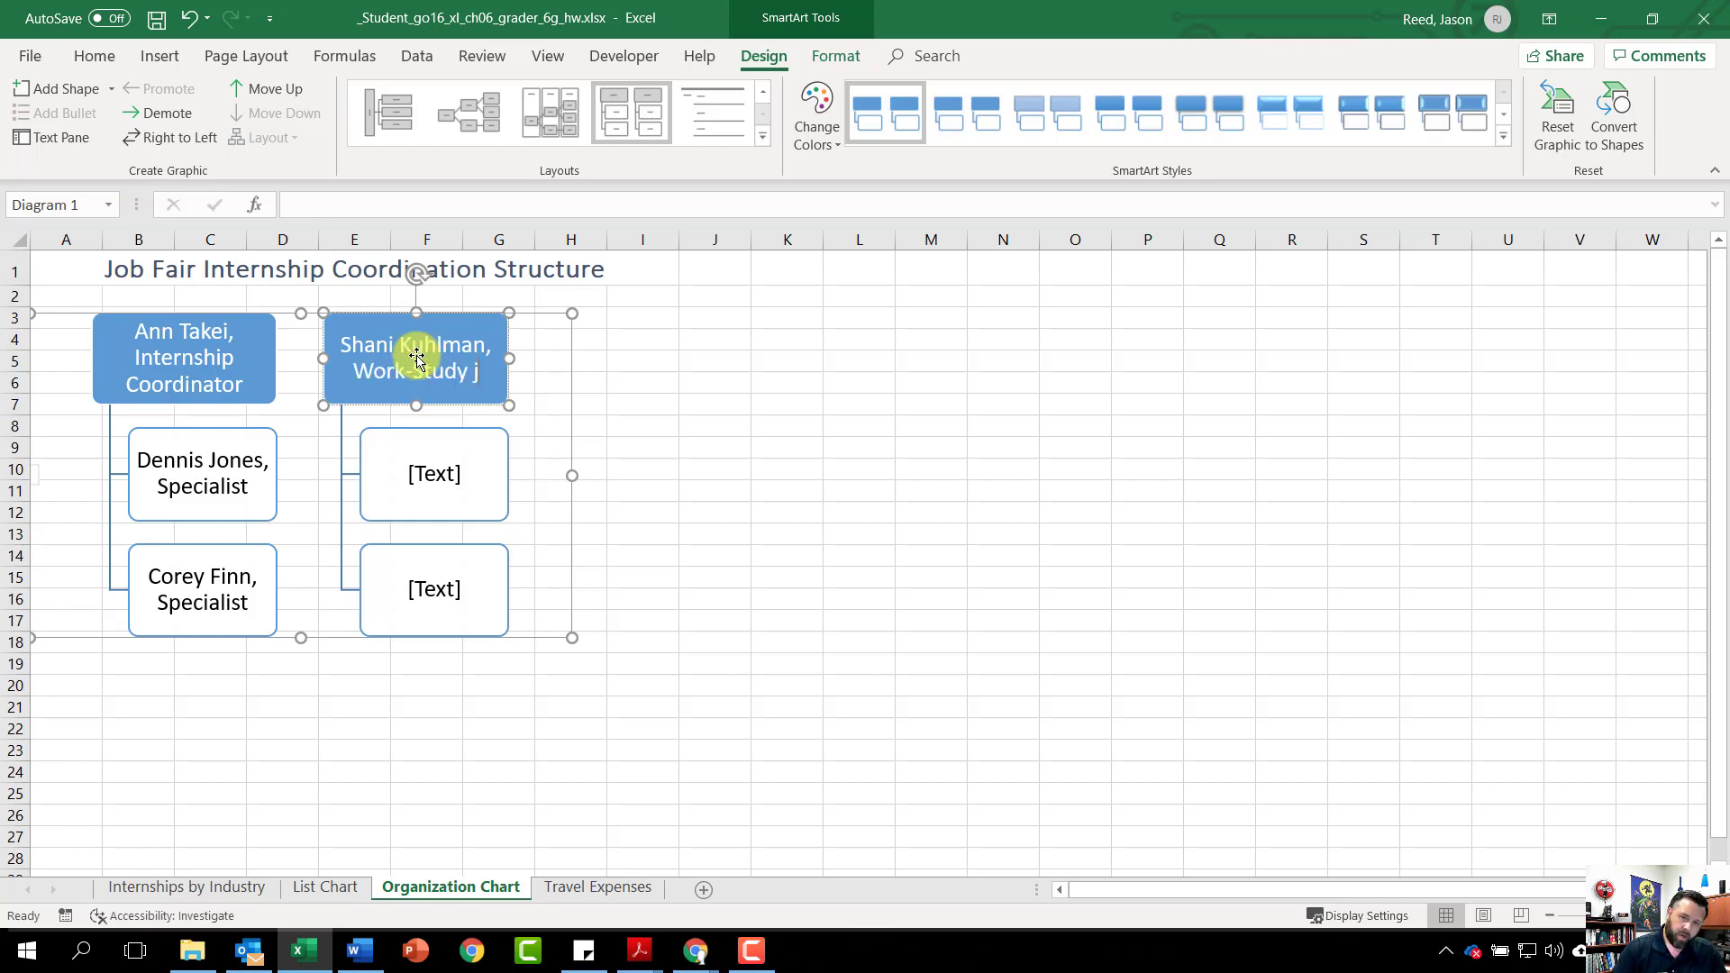
pyautogui.press('BackSpace')
pyautogui.press('BackSpace')
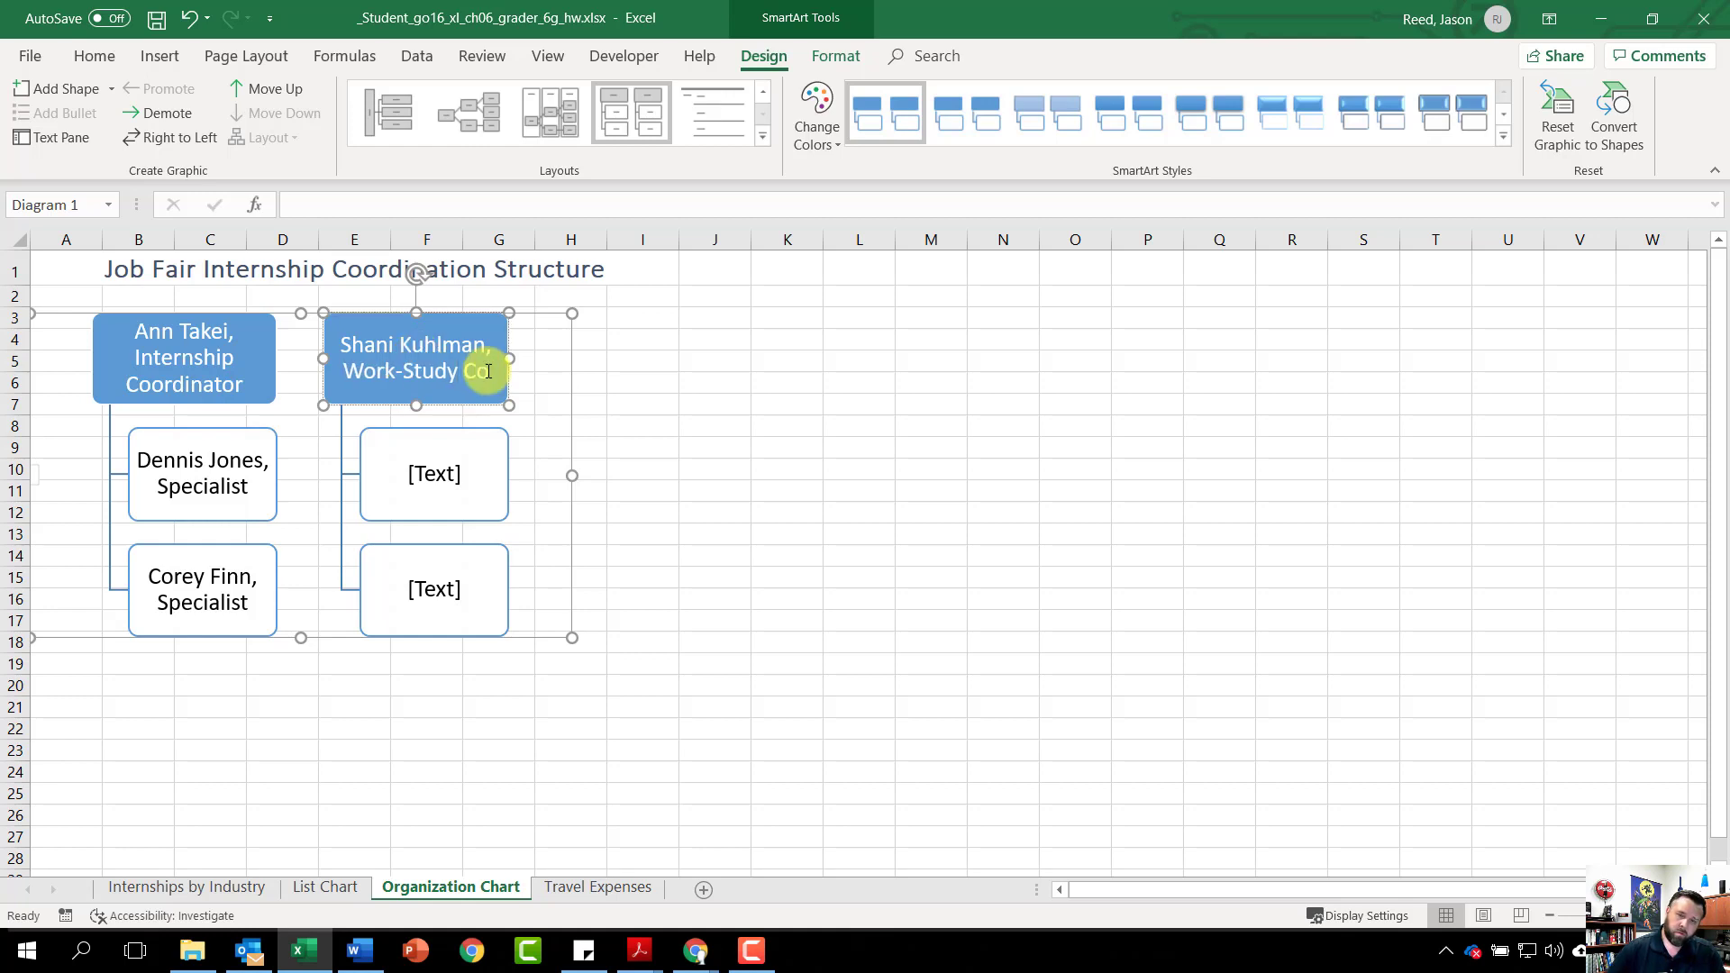
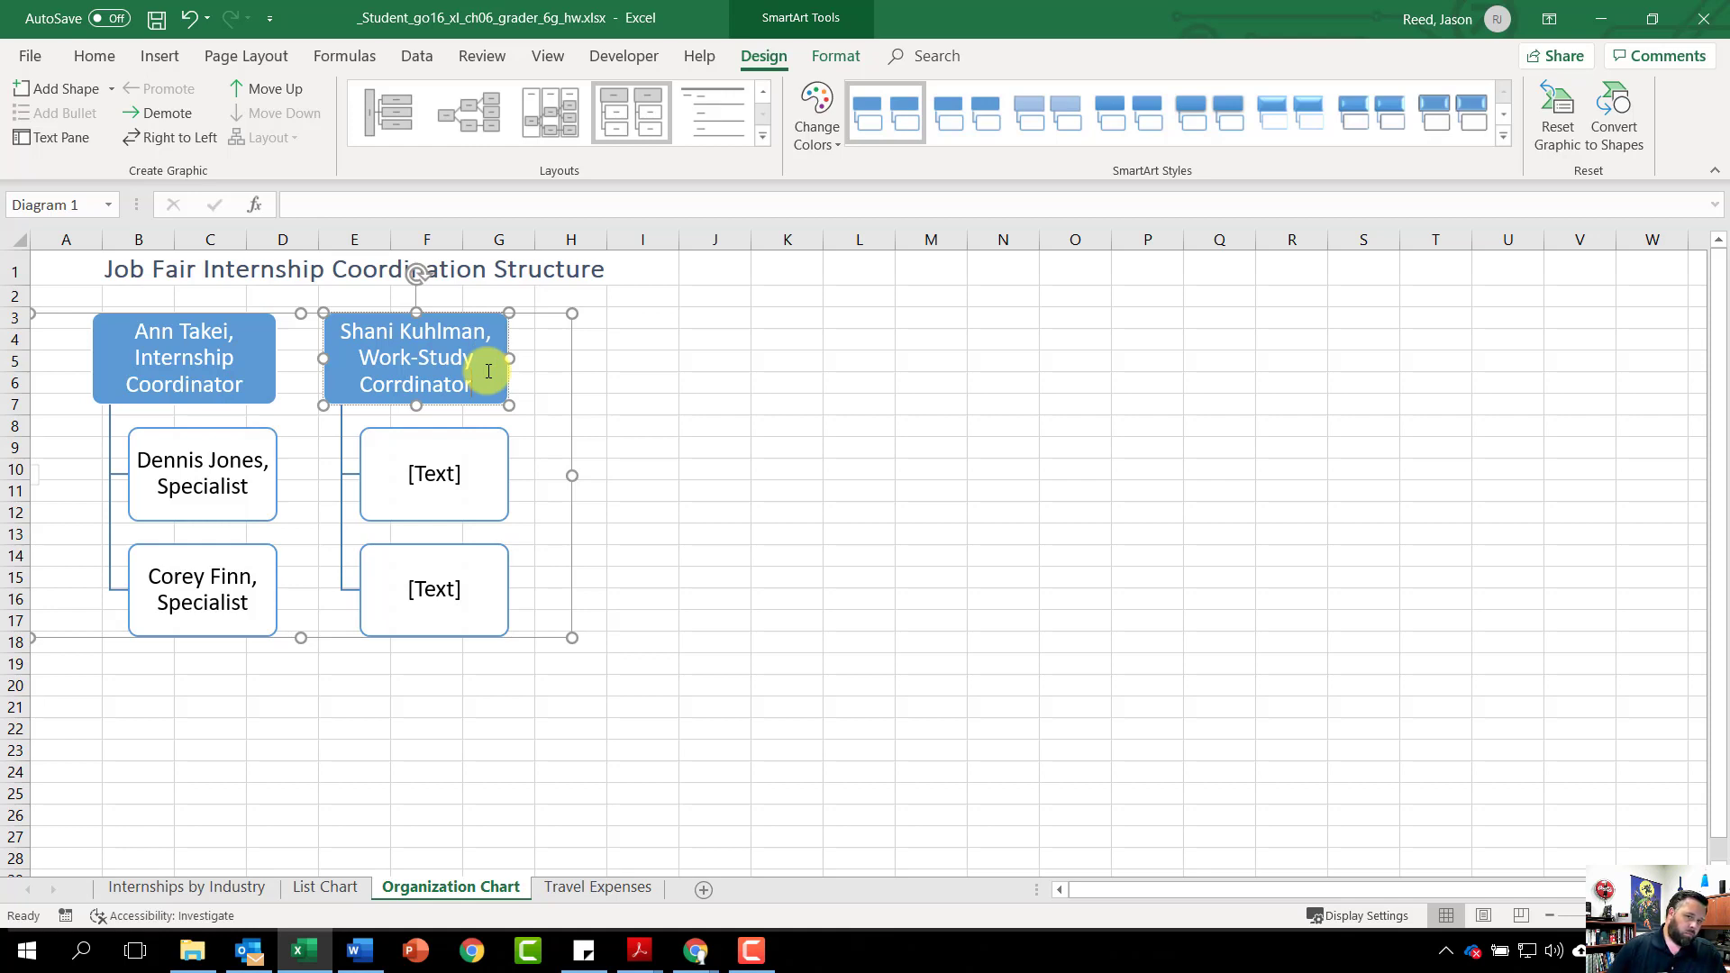
pyautogui.click(433, 472)
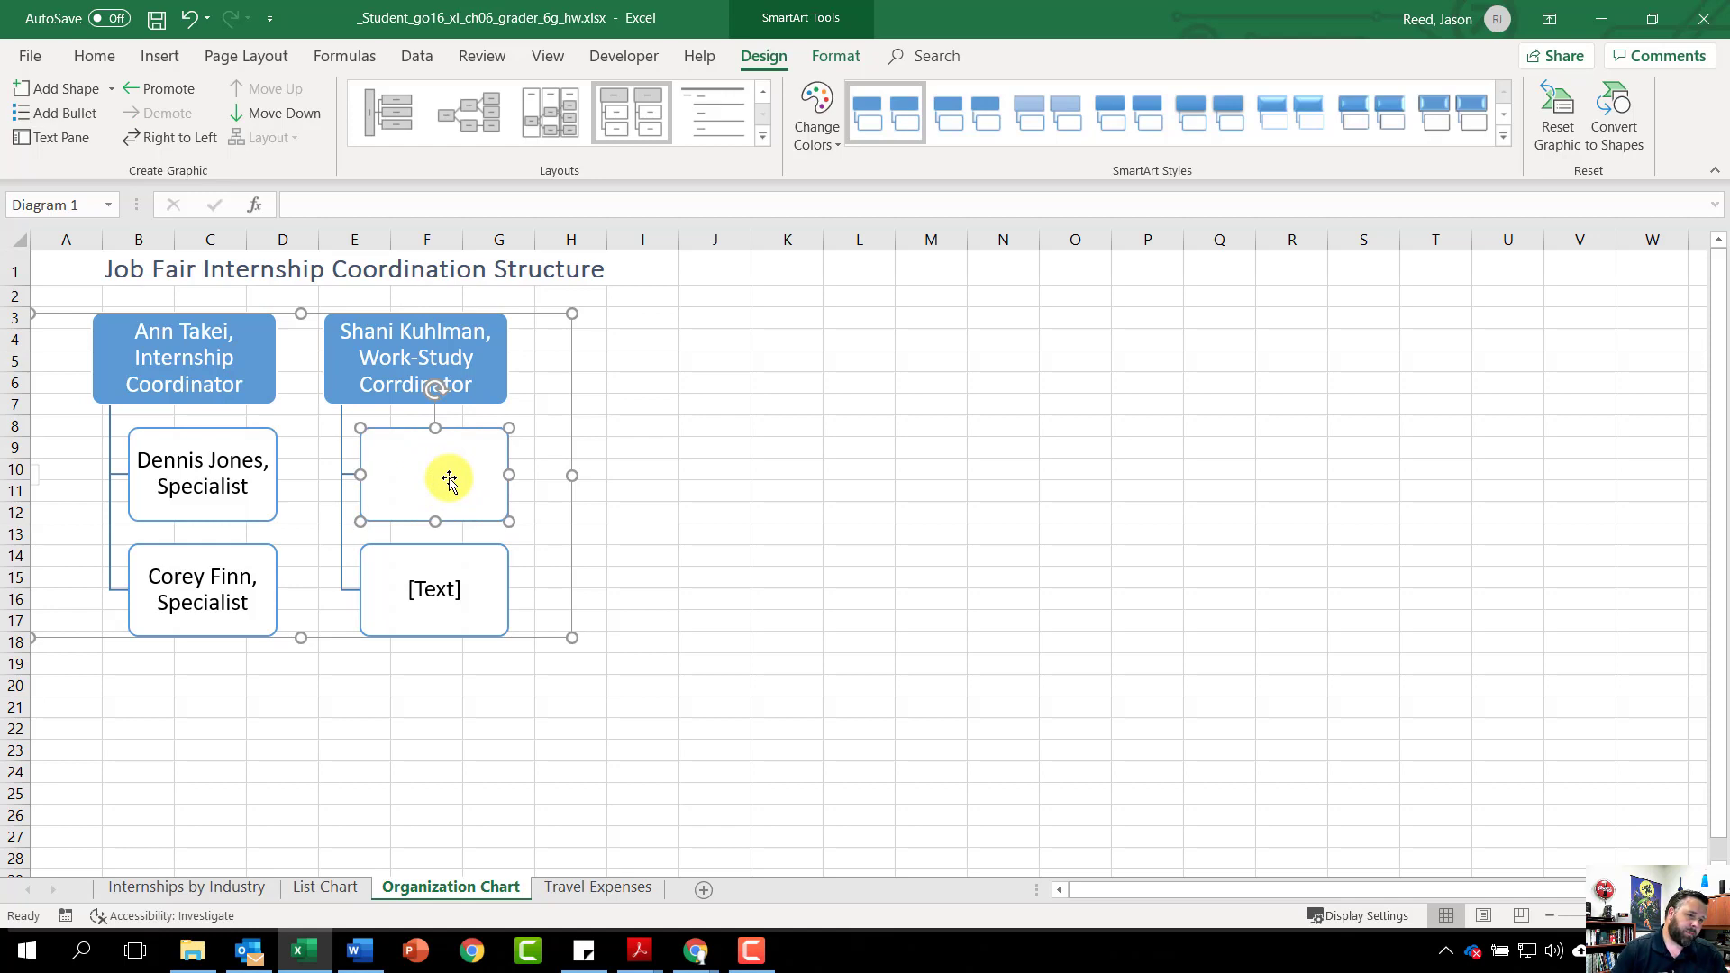
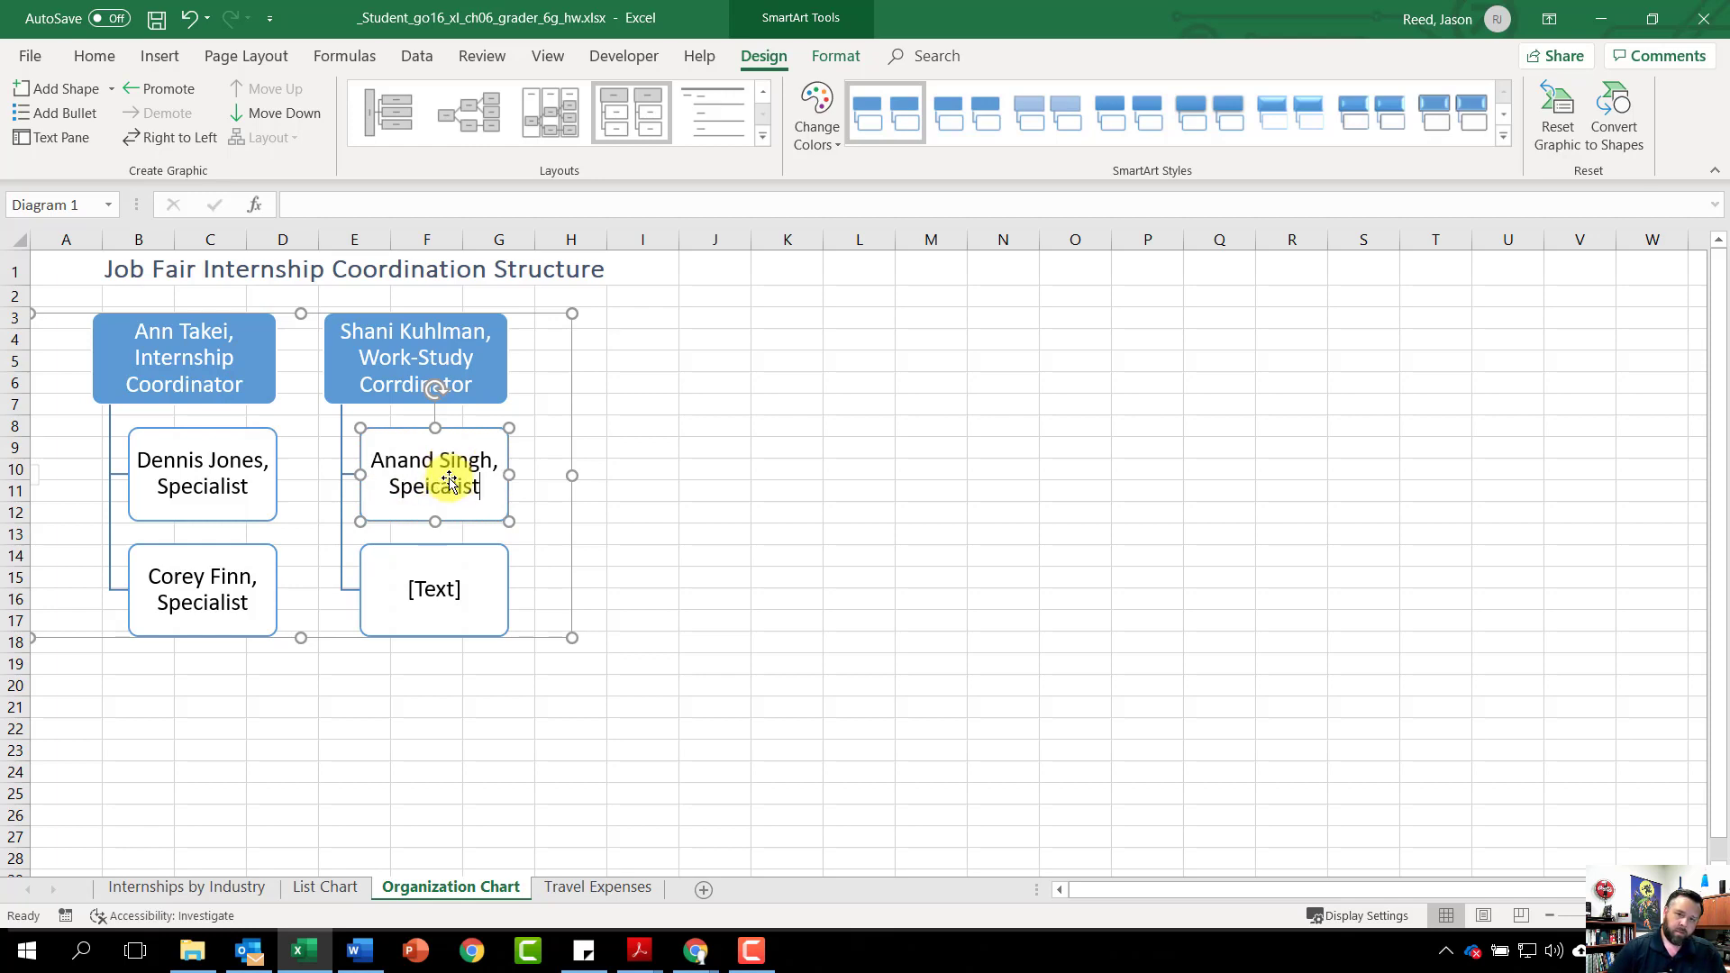
pyautogui.click(449, 620)
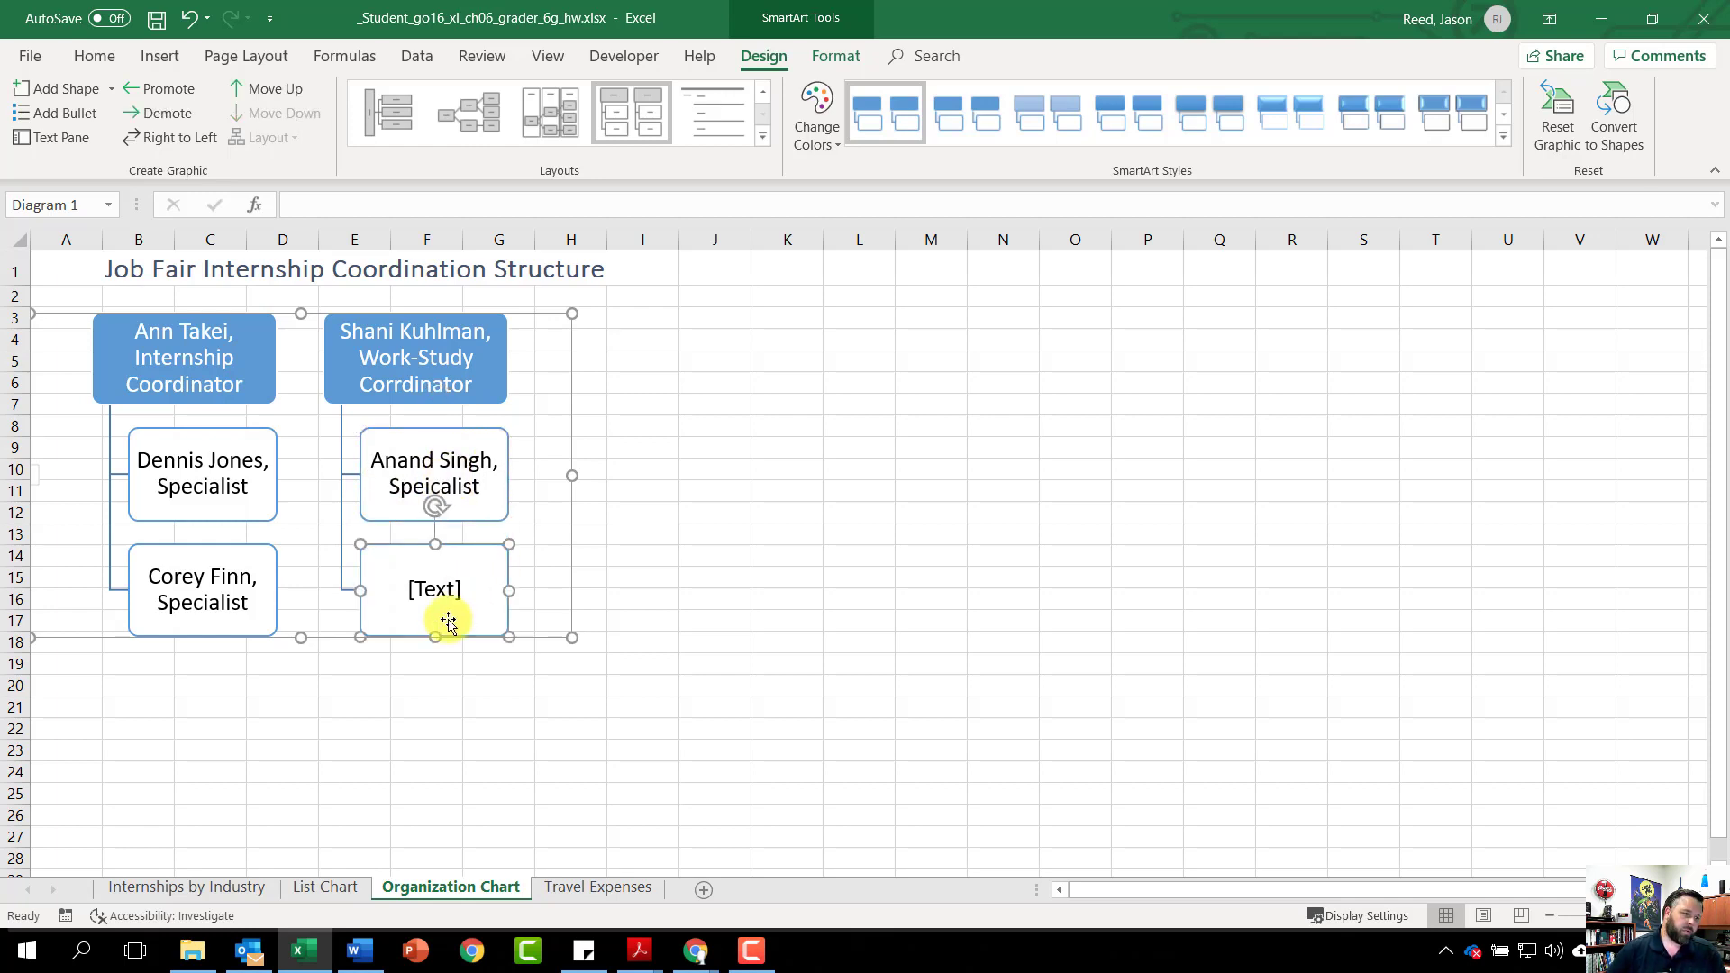
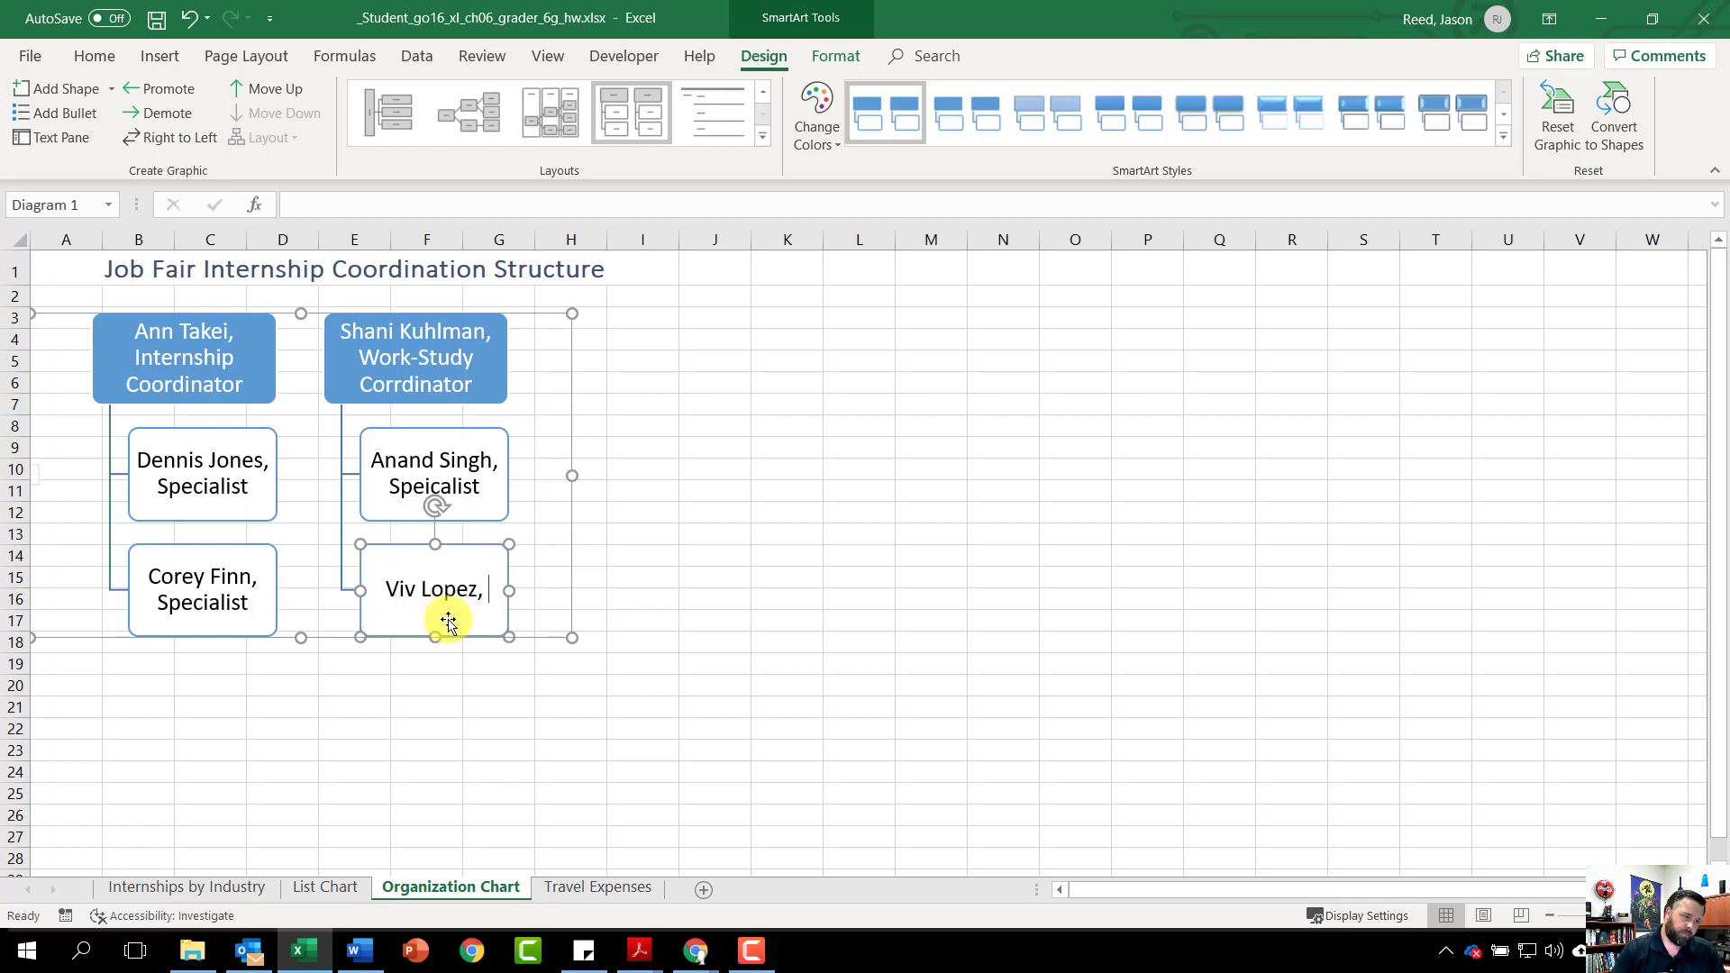
pyautogui.write('Speic')
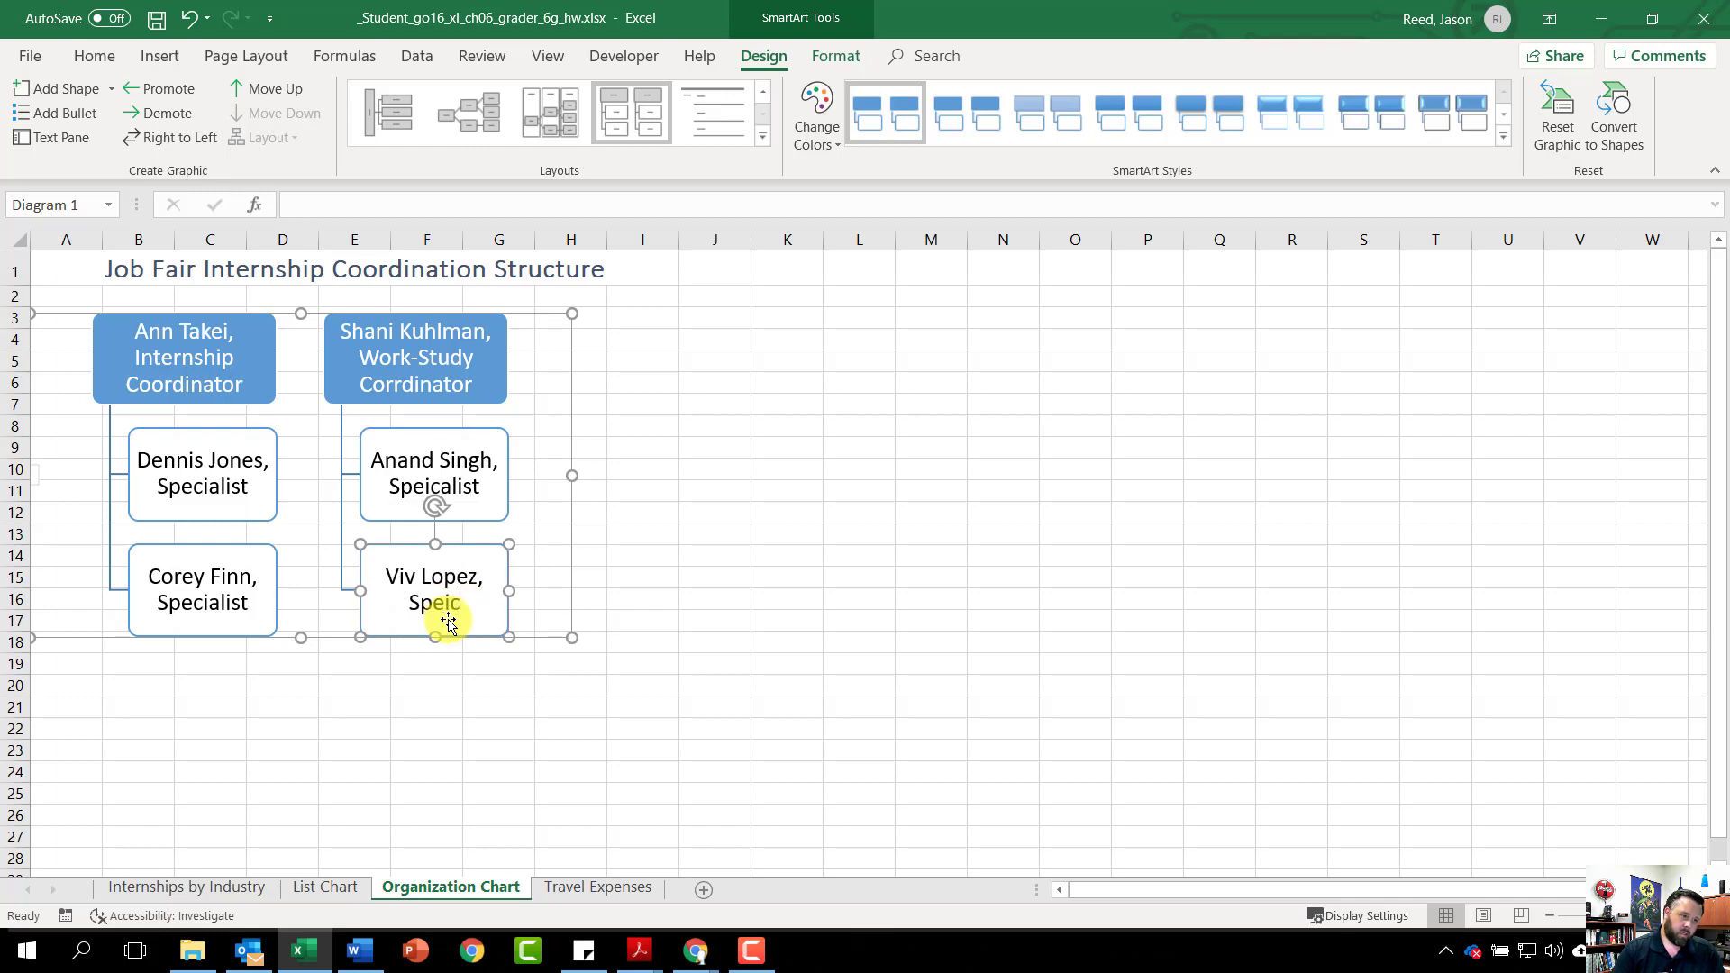
pyautogui.write('alist')
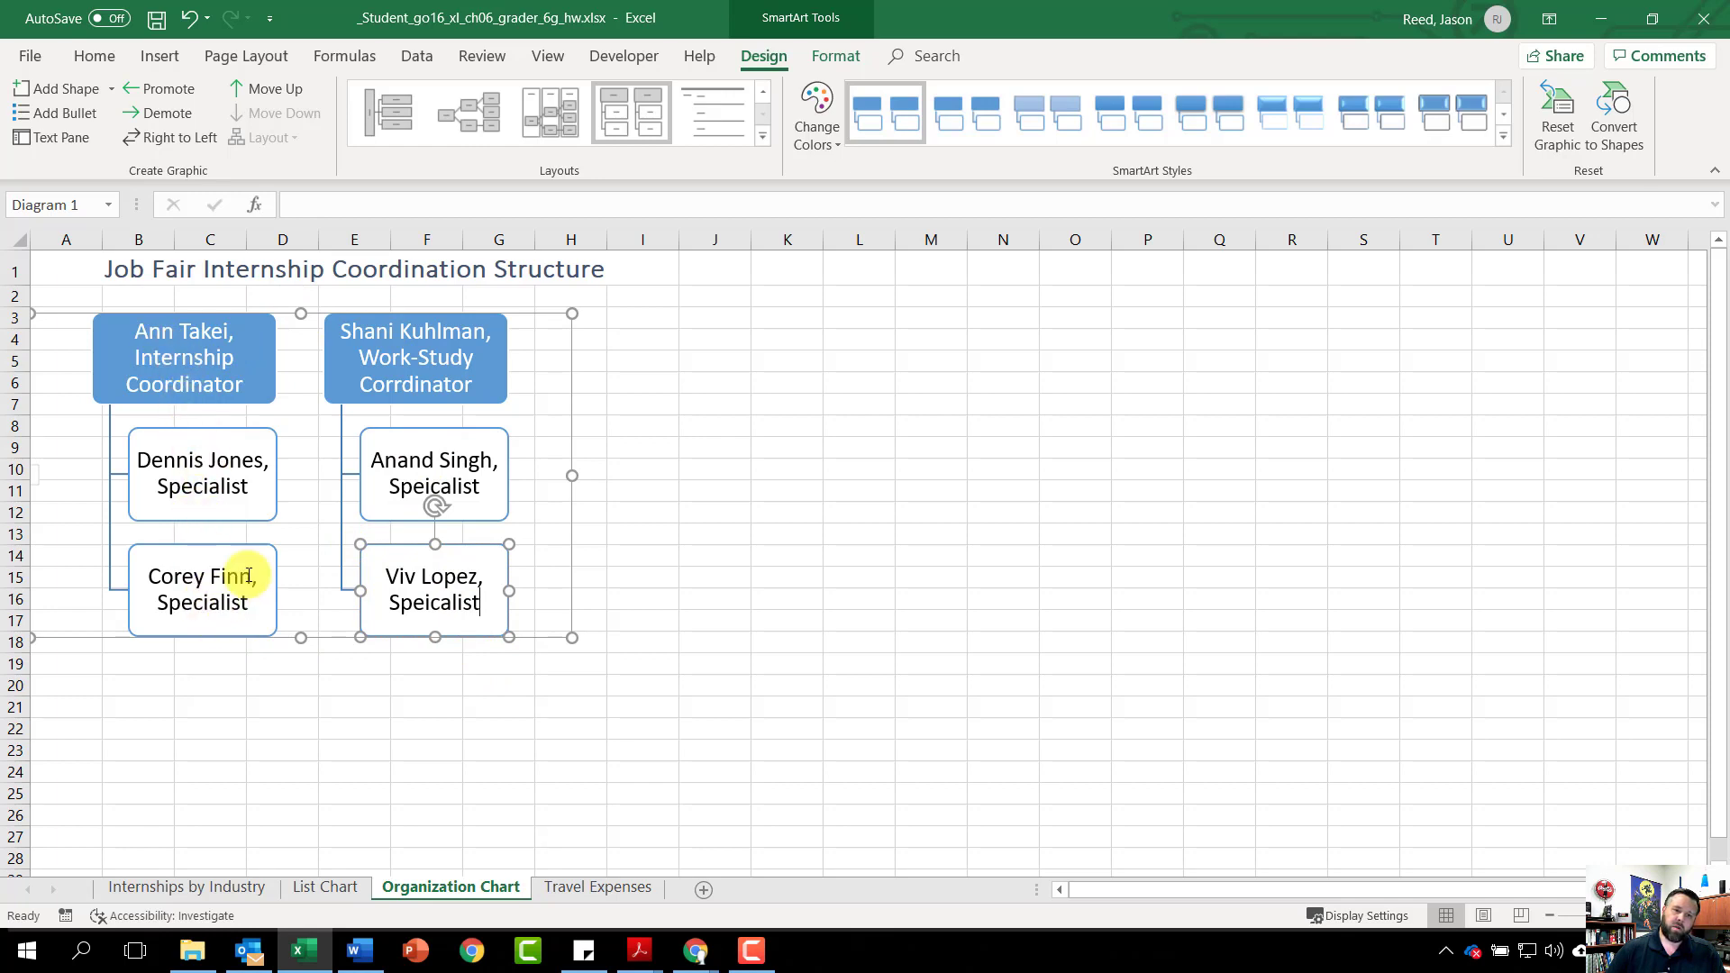
# Correct the misspelled 'Speicalist' to 'Specialist' in both boxes under the Work-Study Coordinator
pyautogui.click(438, 624)
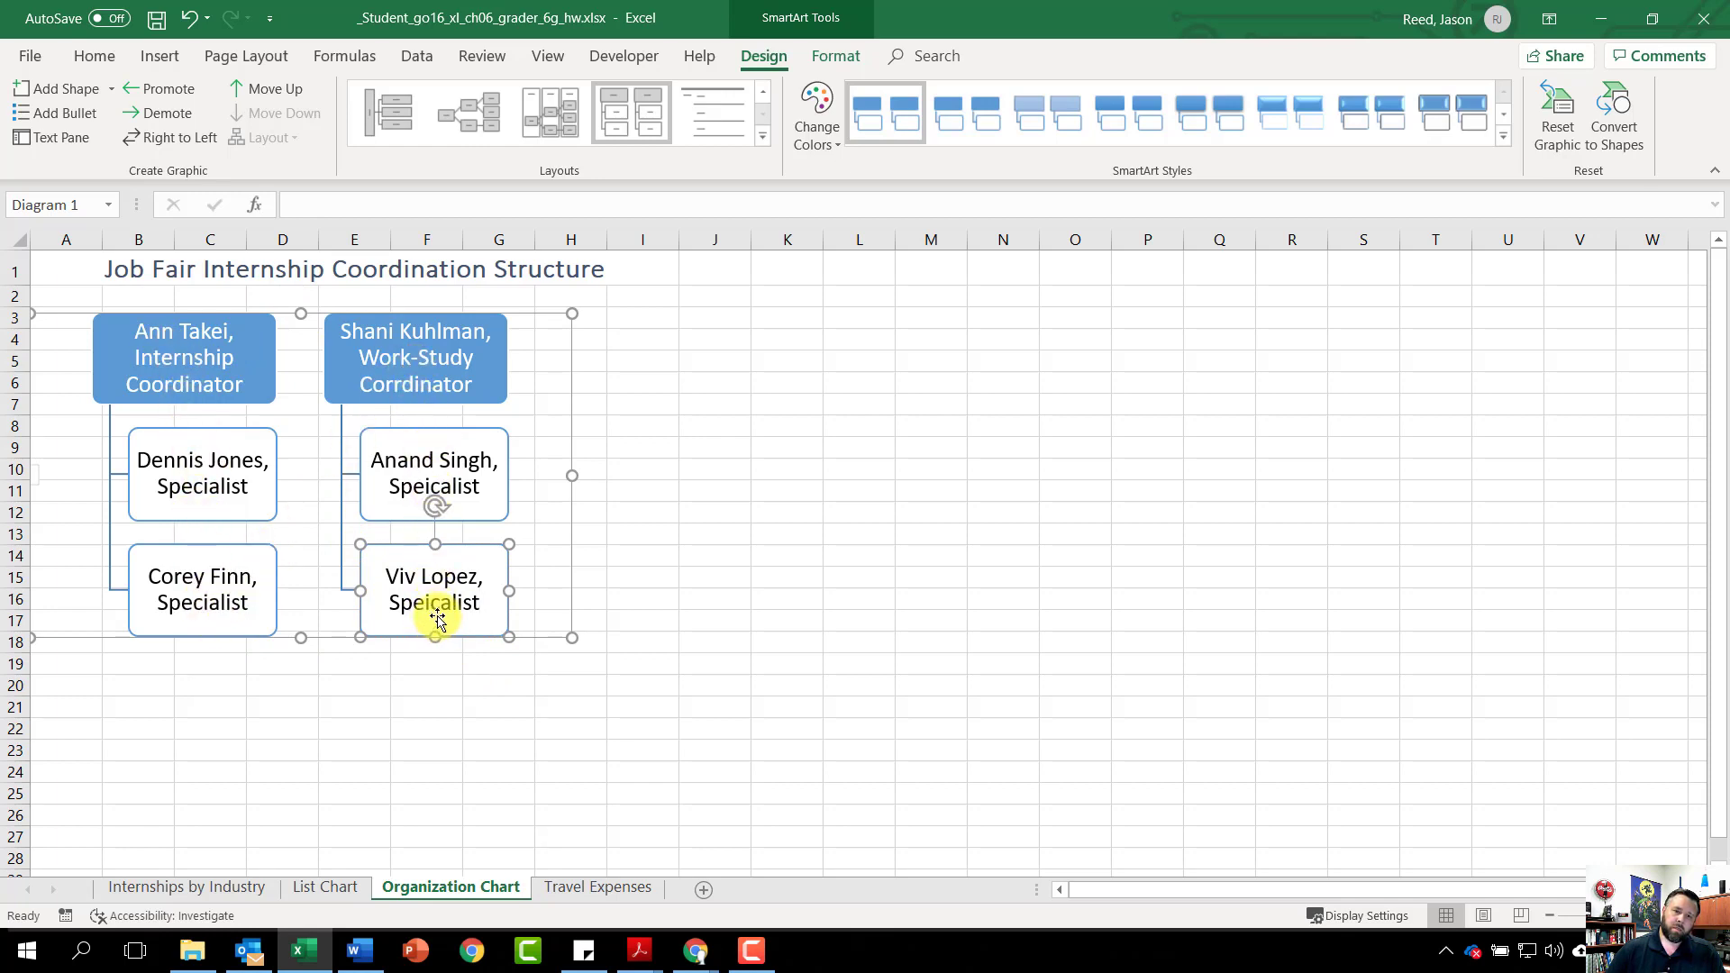
pyautogui.click(425, 487)
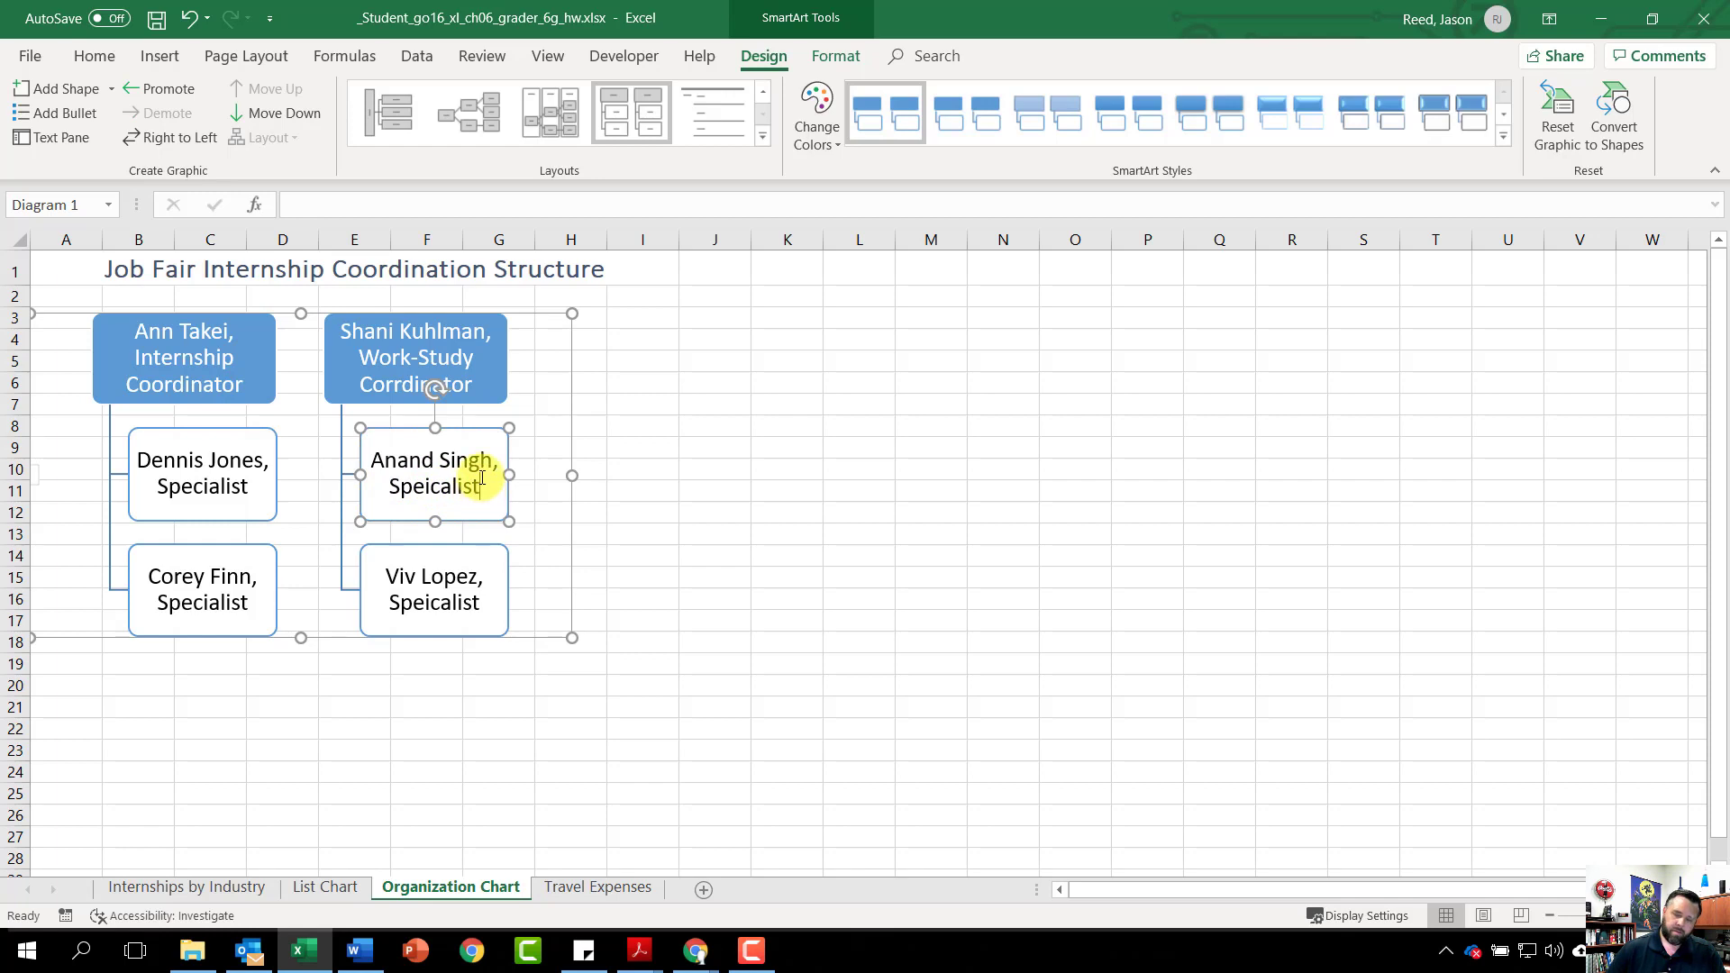
pyautogui.press('Delete')
pyautogui.press('Delete')
pyautogui.press('Delete')
pyautogui.press('Delete')
pyautogui.press('Delete')
pyautogui.press('Delete')
pyautogui.press('Delete')
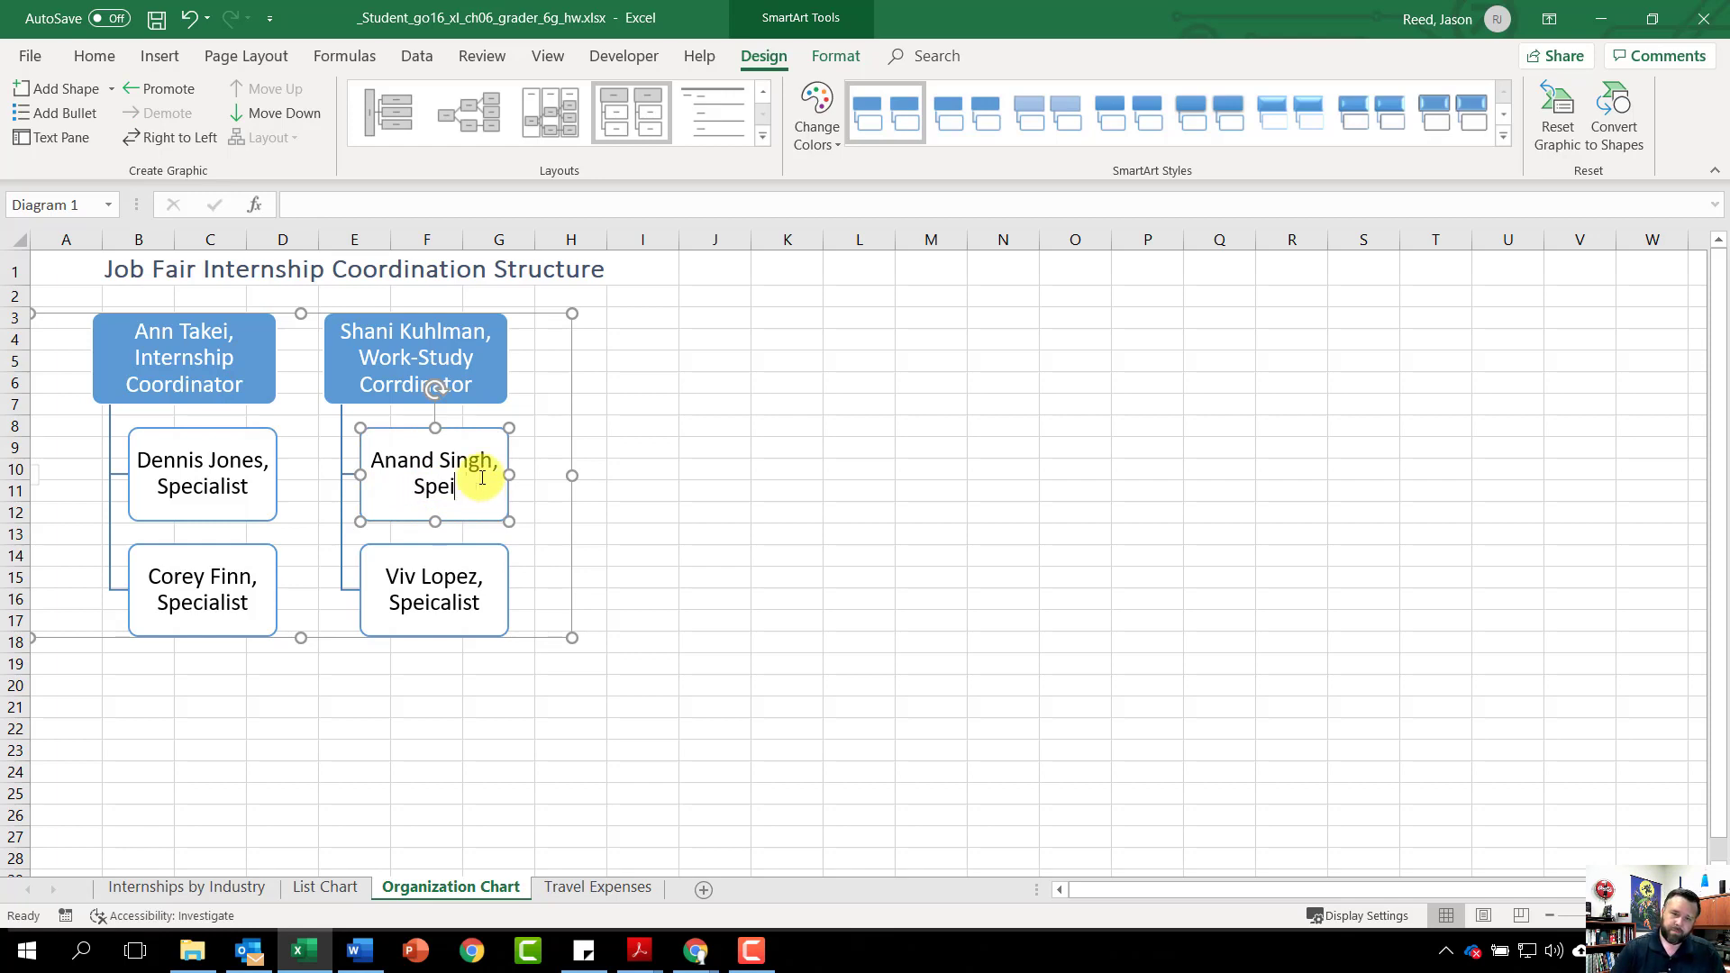
pyautogui.write('cial')
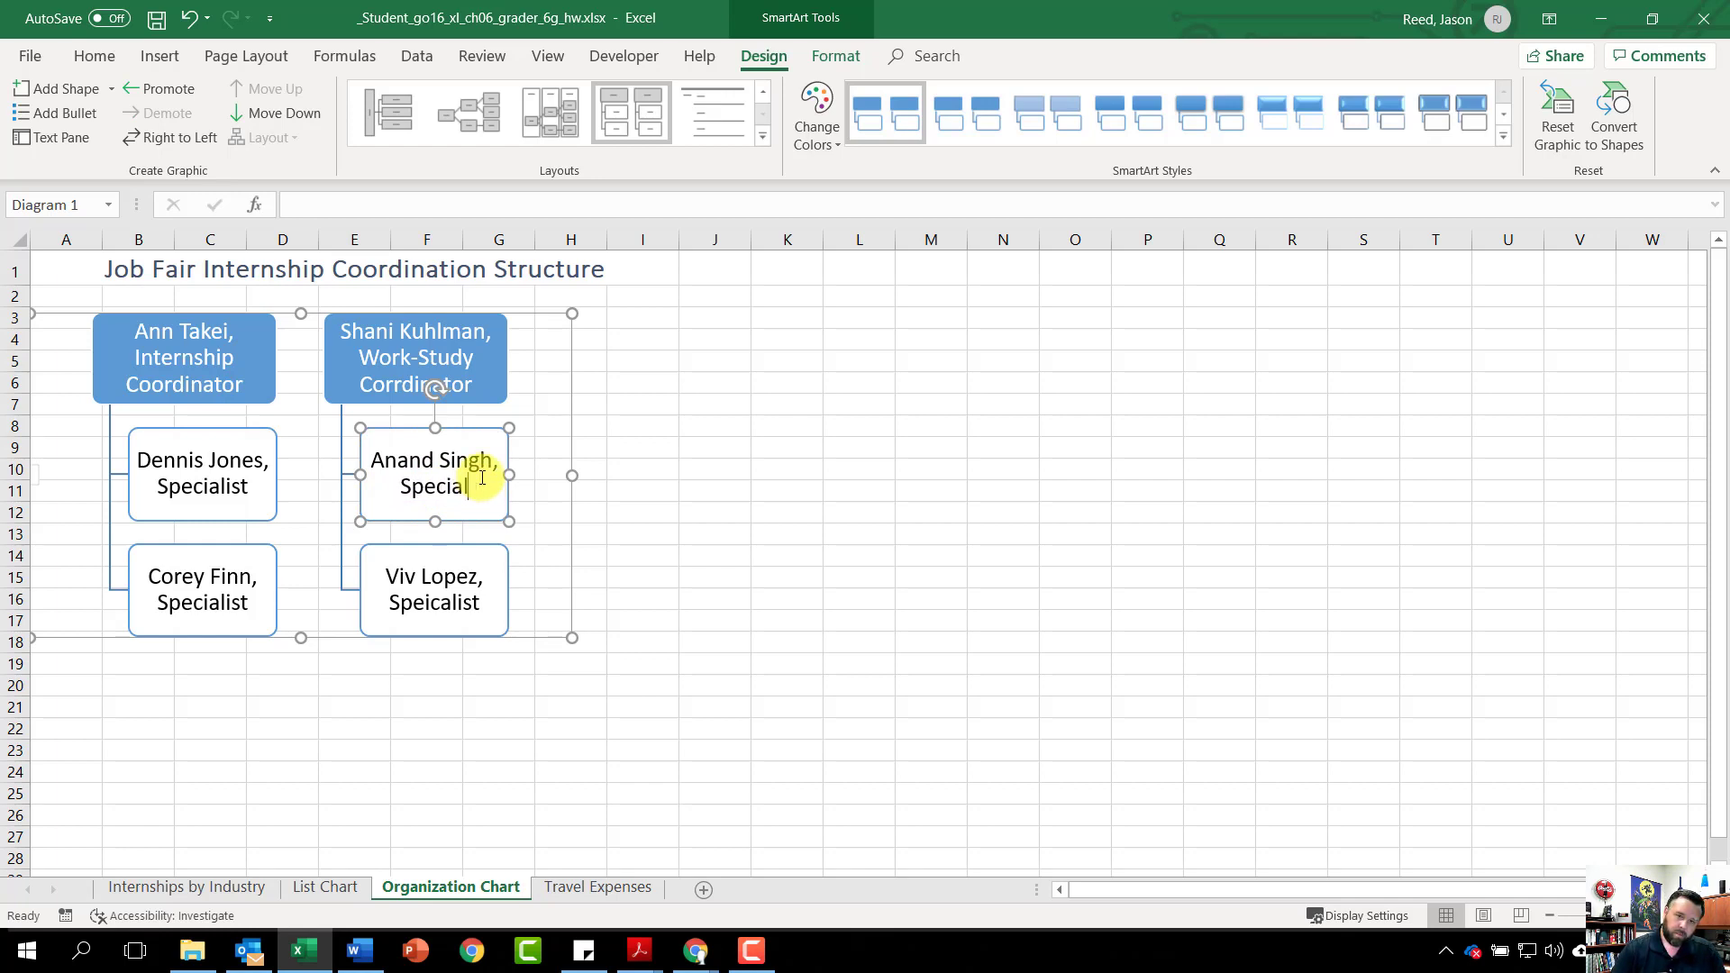
pyautogui.write('ist')
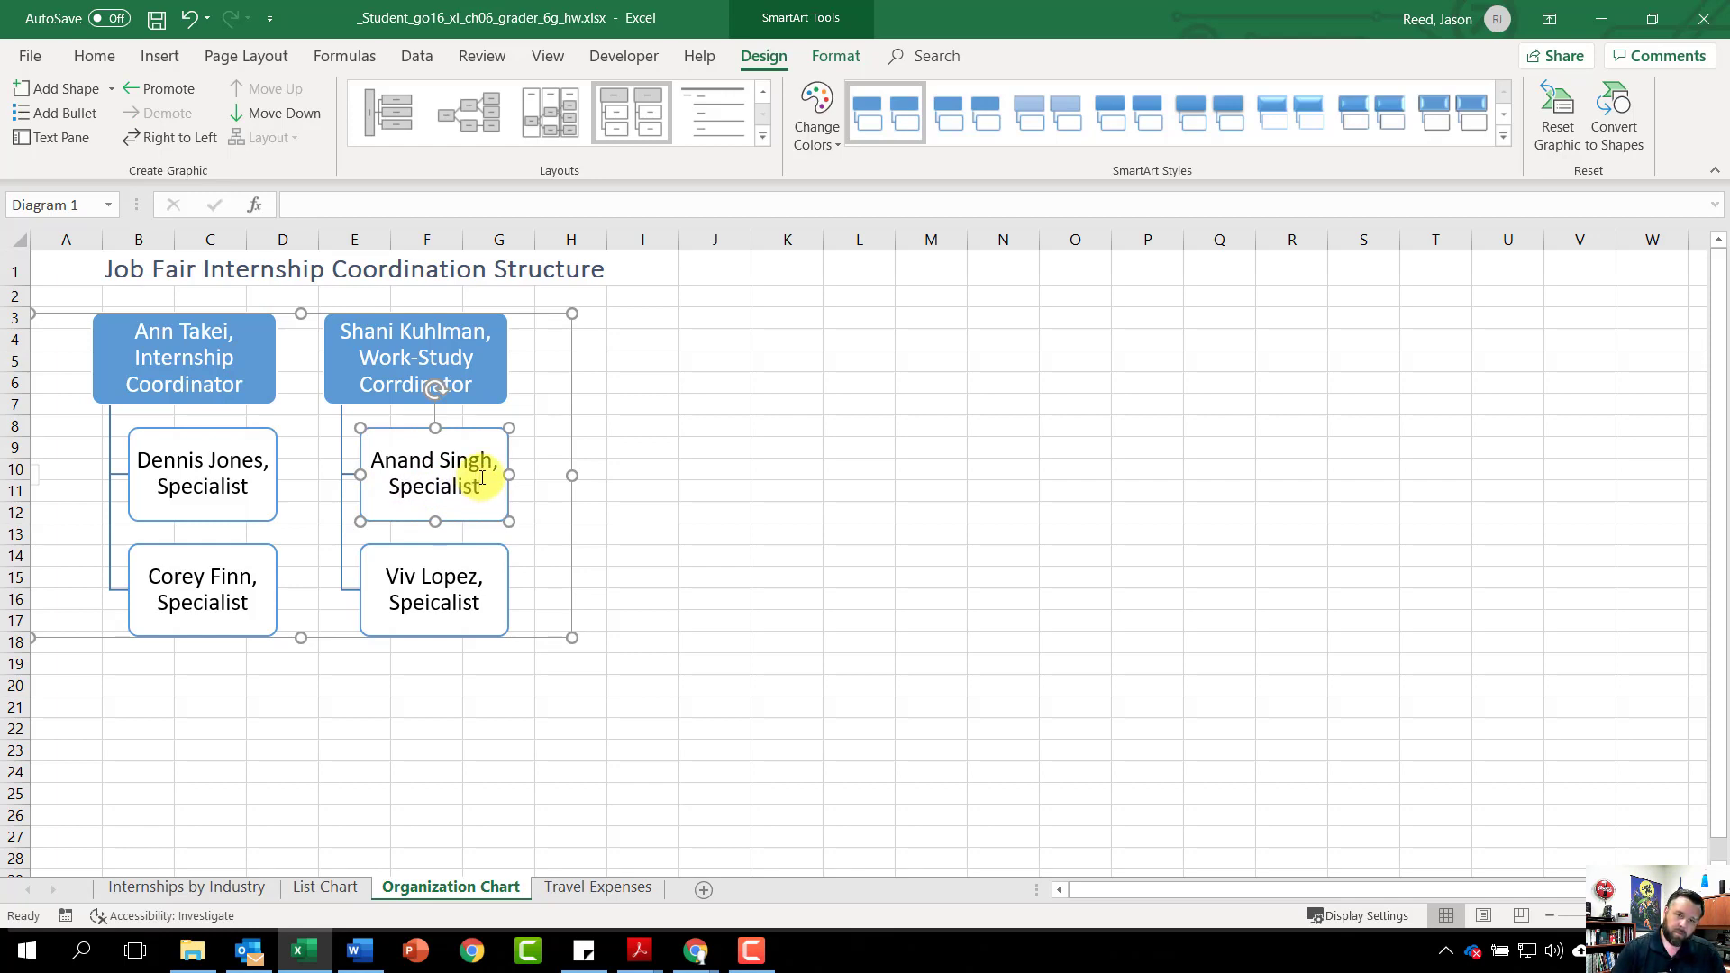
pyautogui.click(441, 603)
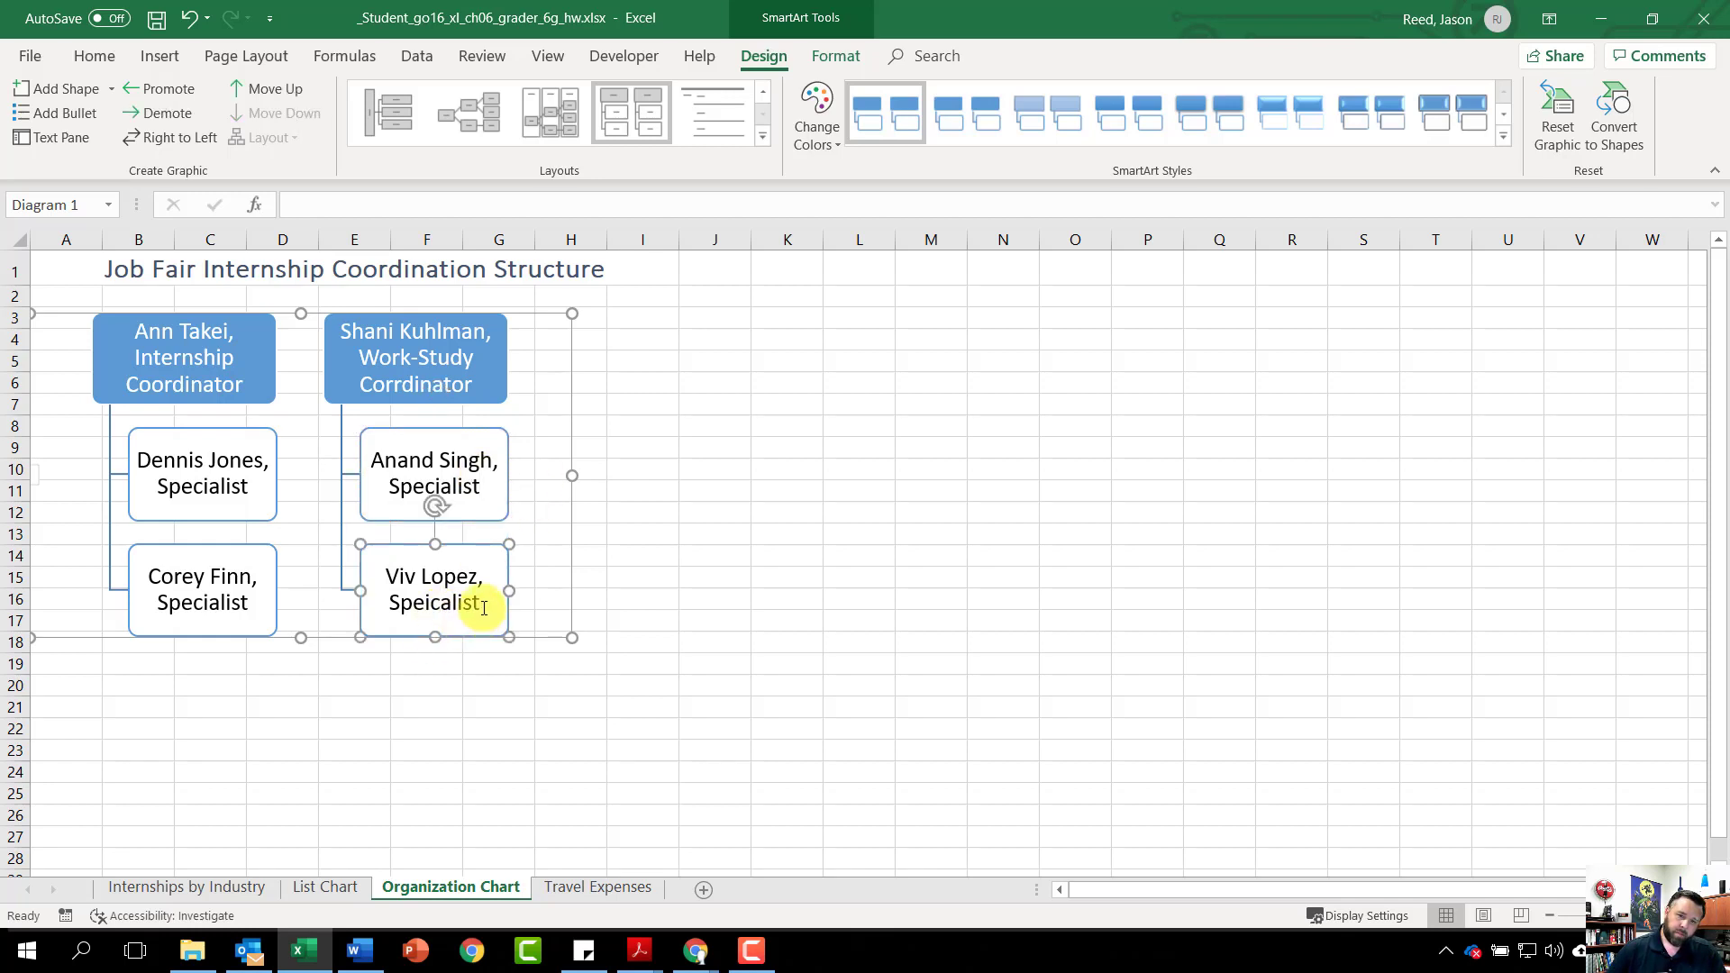
pyautogui.doubleClick(468, 604)
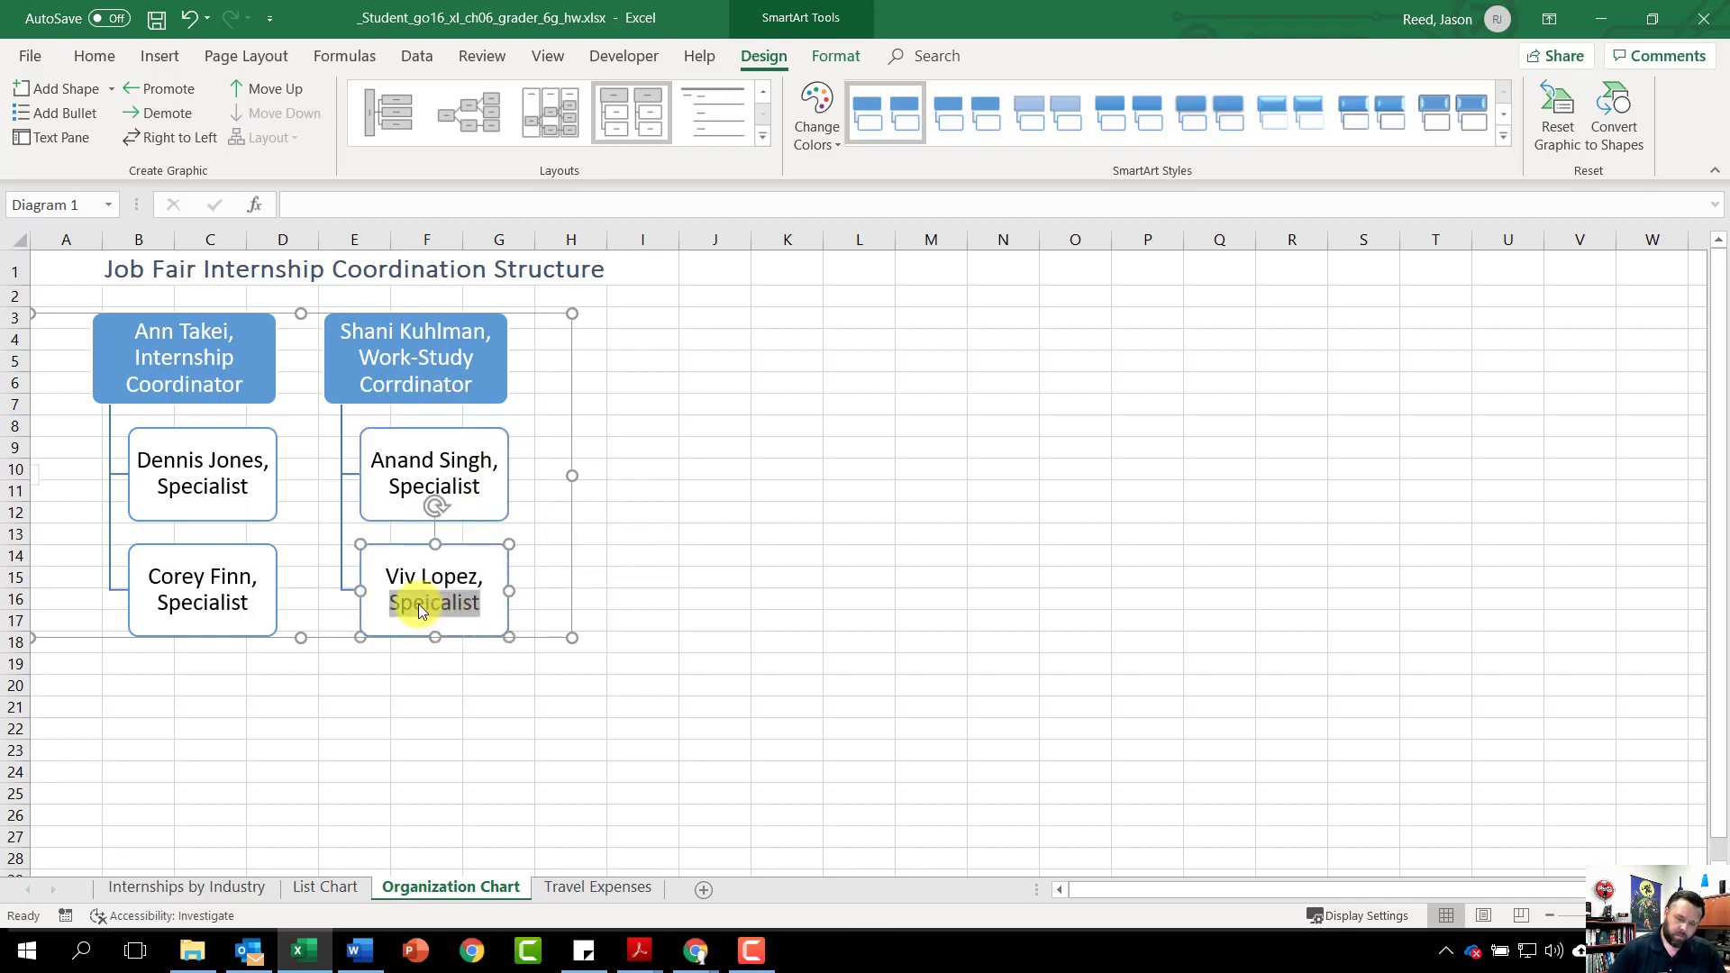
pyautogui.write('Spe')
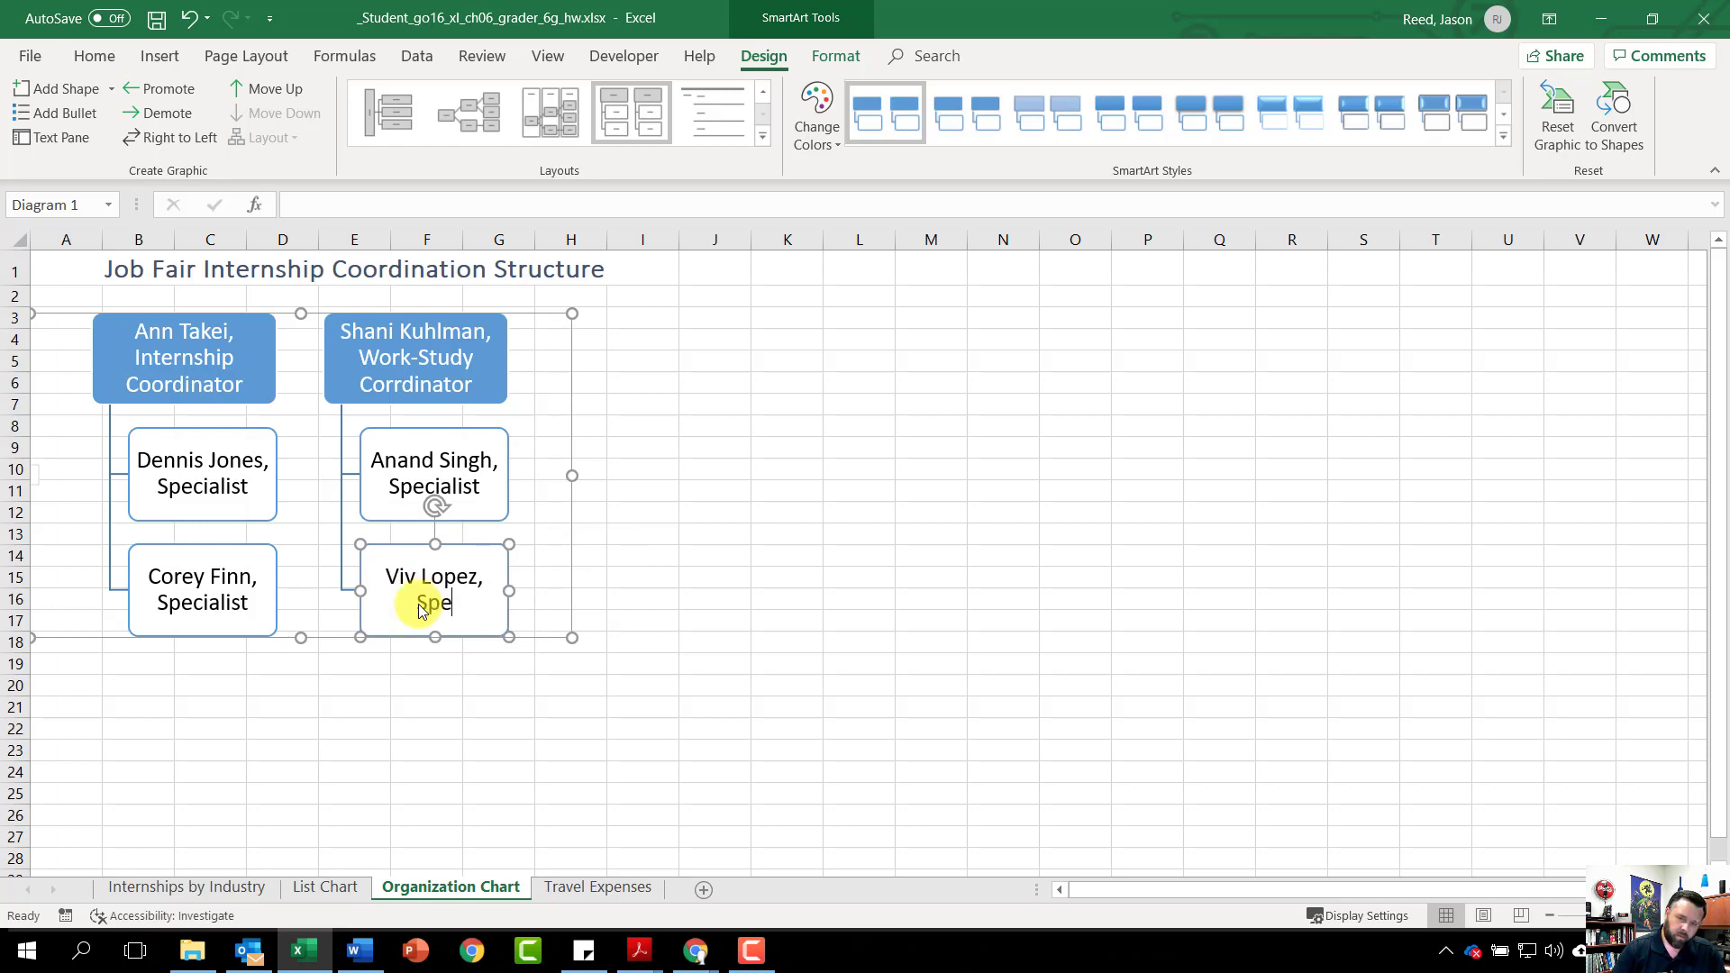
pyautogui.write('cialist')
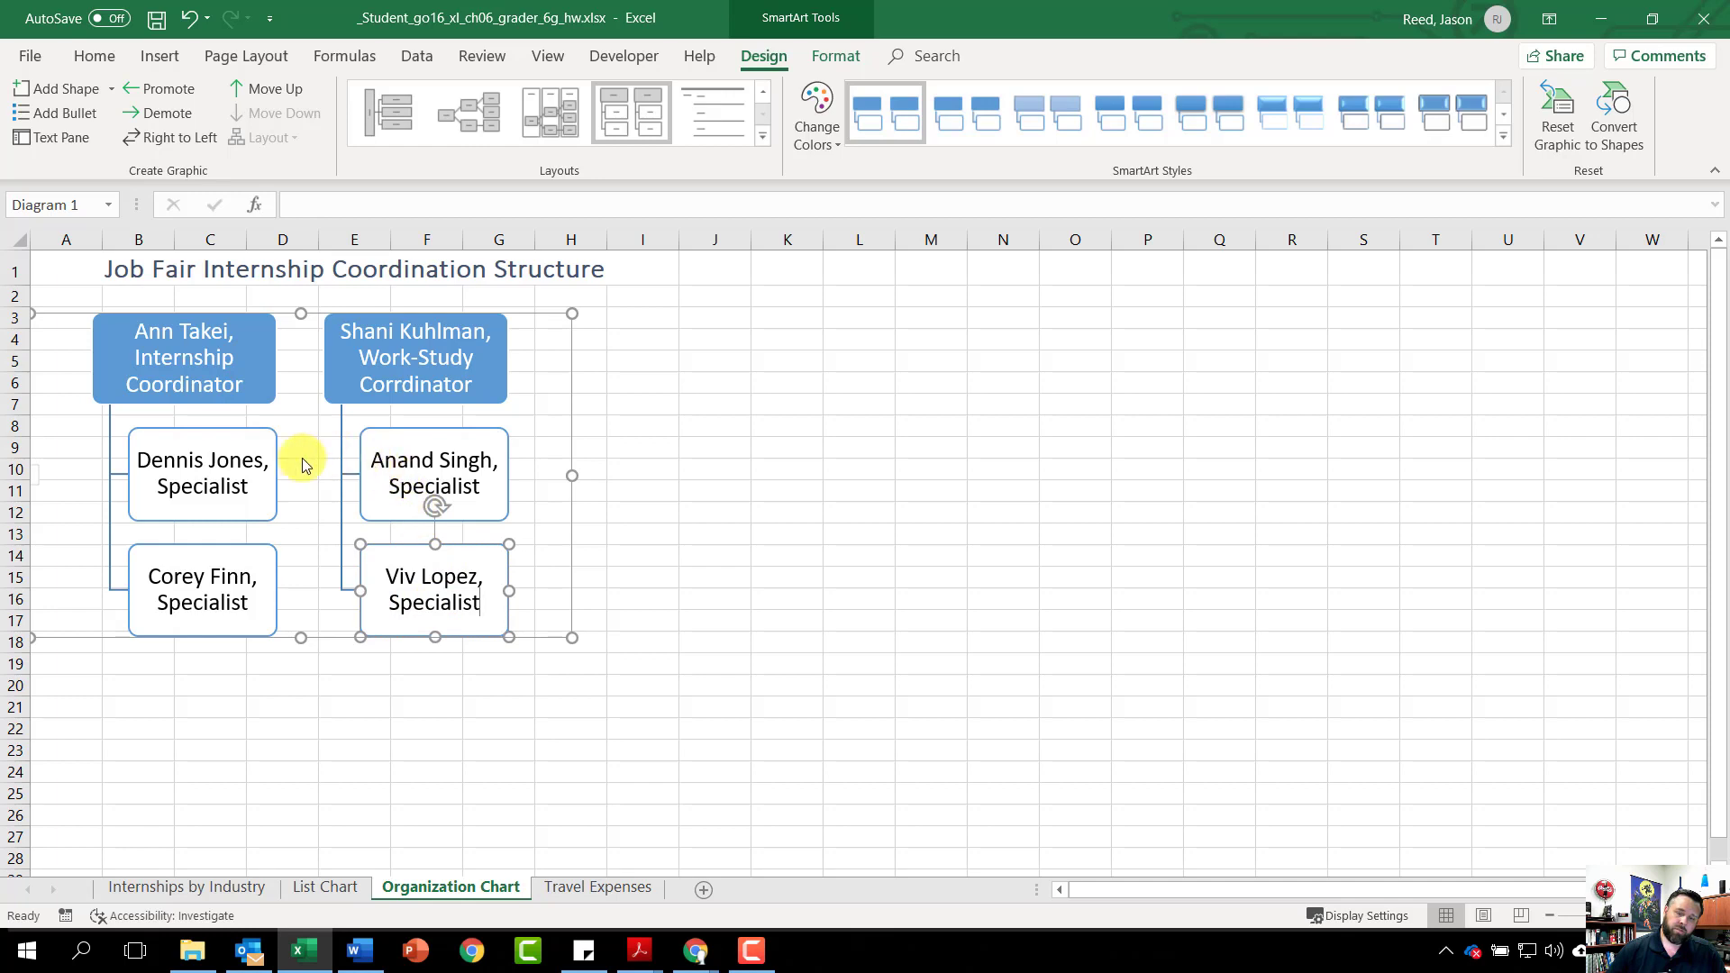
pyautogui.click(93, 271)
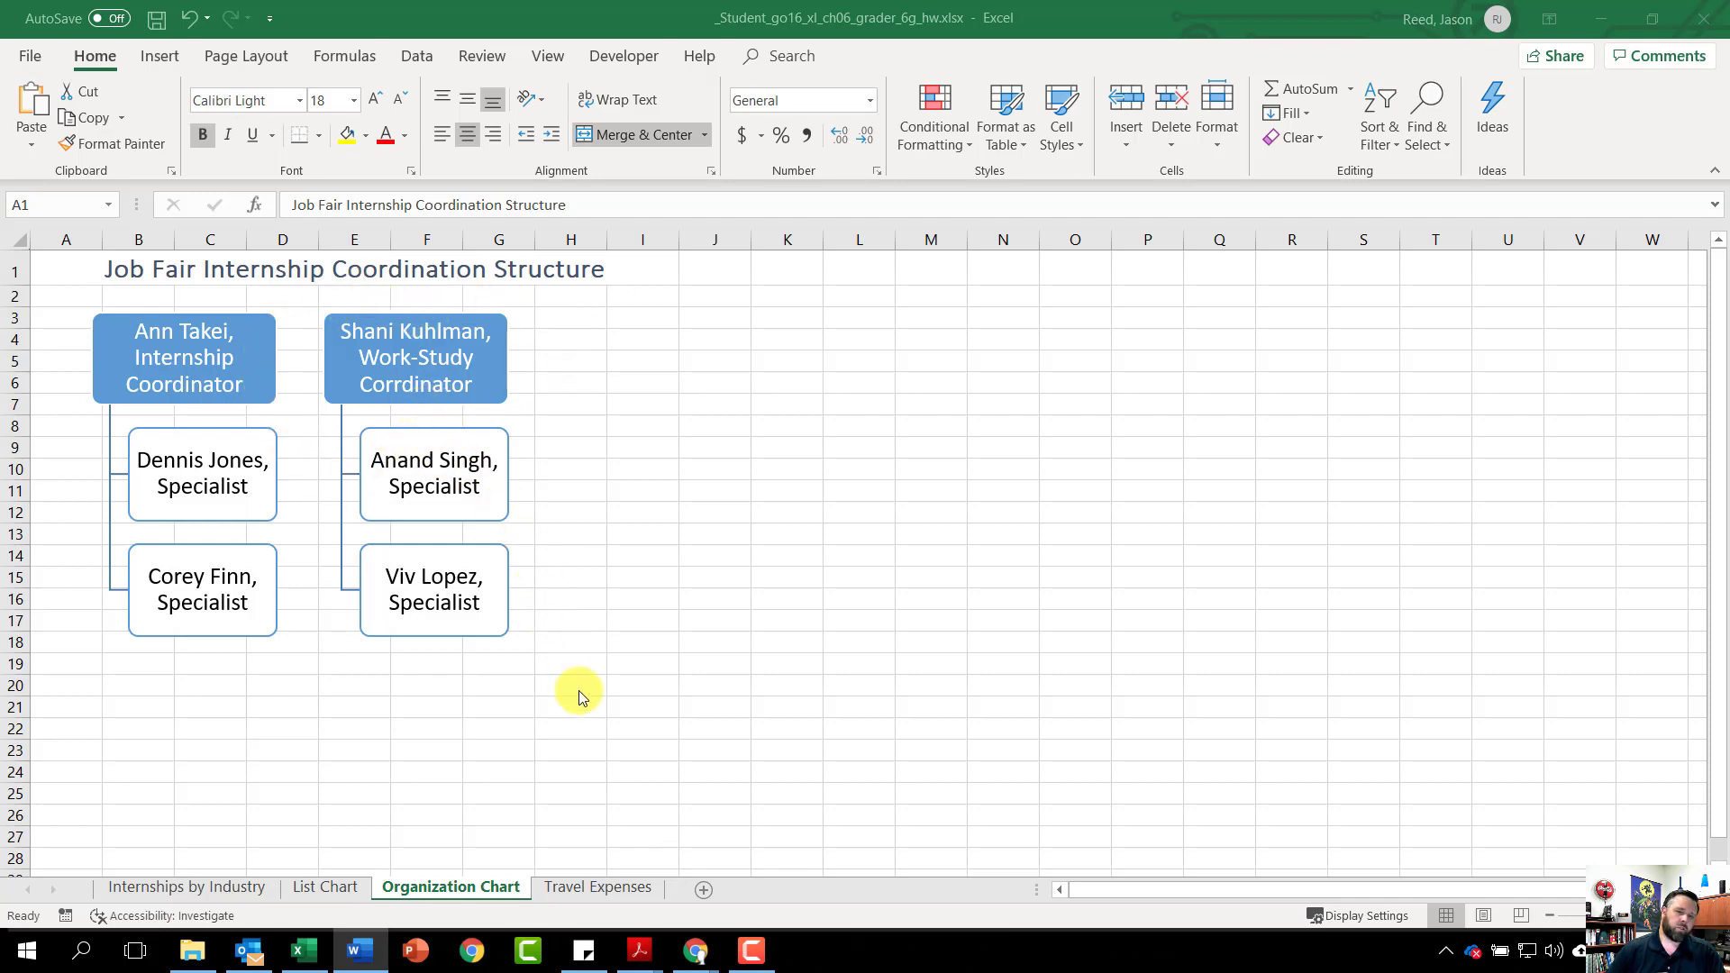
# On the Travel Expenses sheet, enter =SUM(H15:H21) in H22 as the Grand Total
pyautogui.click(601, 889)
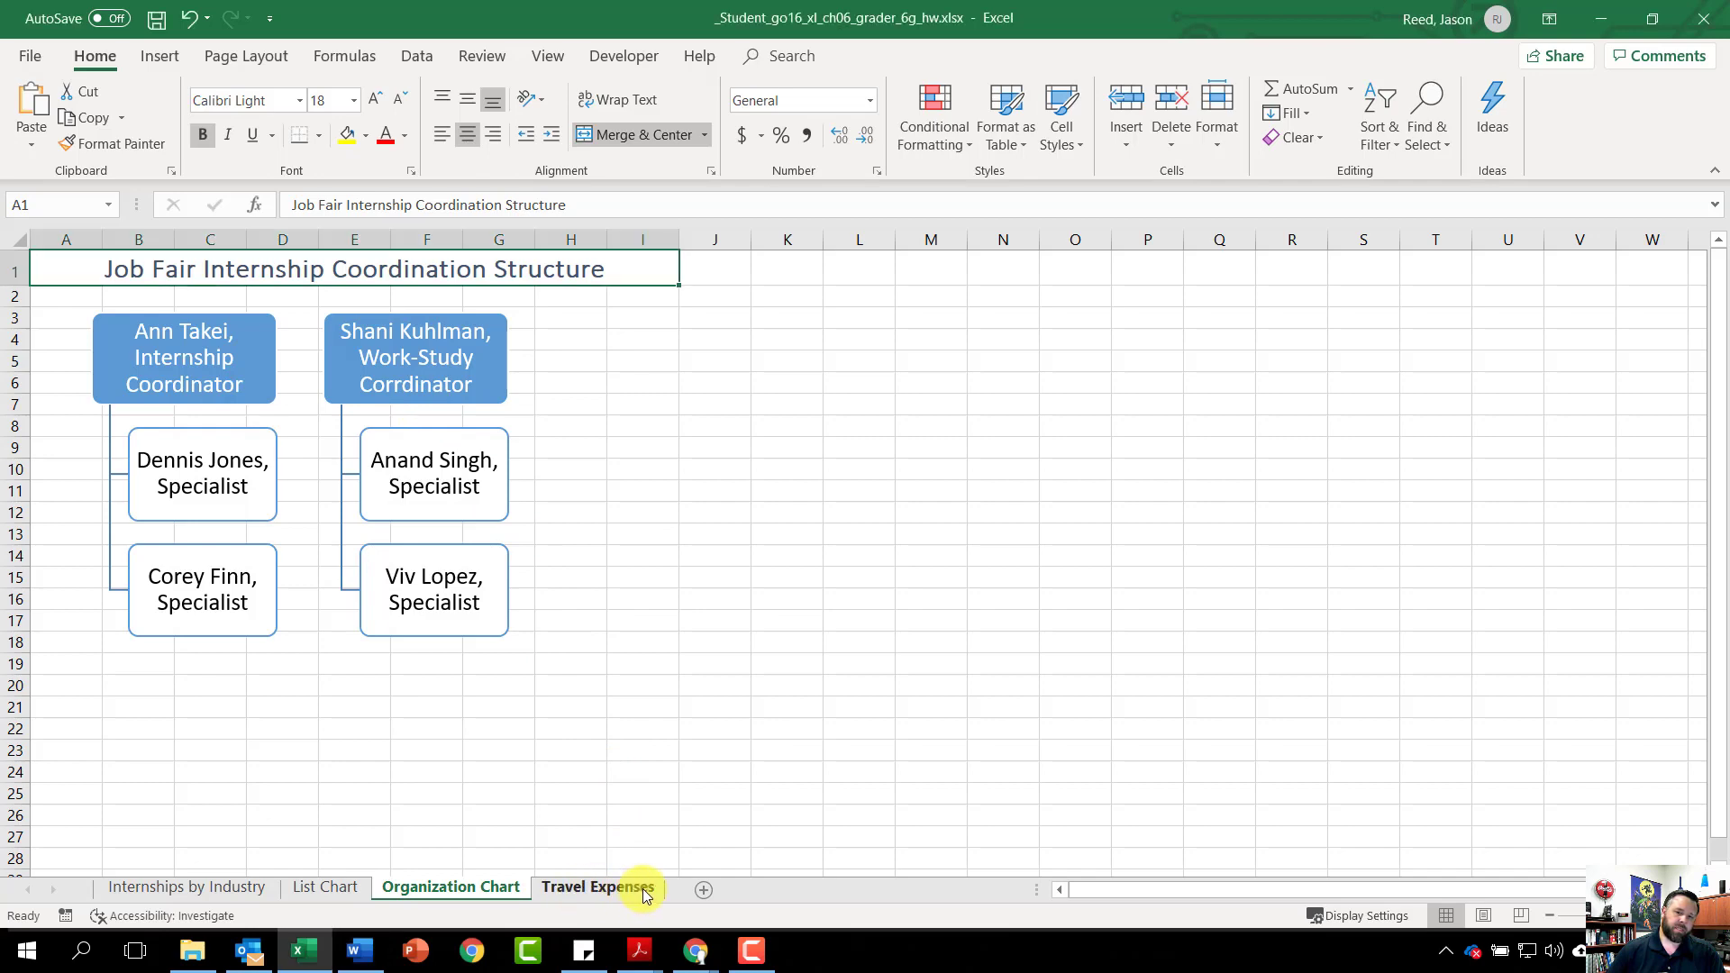
pyautogui.click(629, 890)
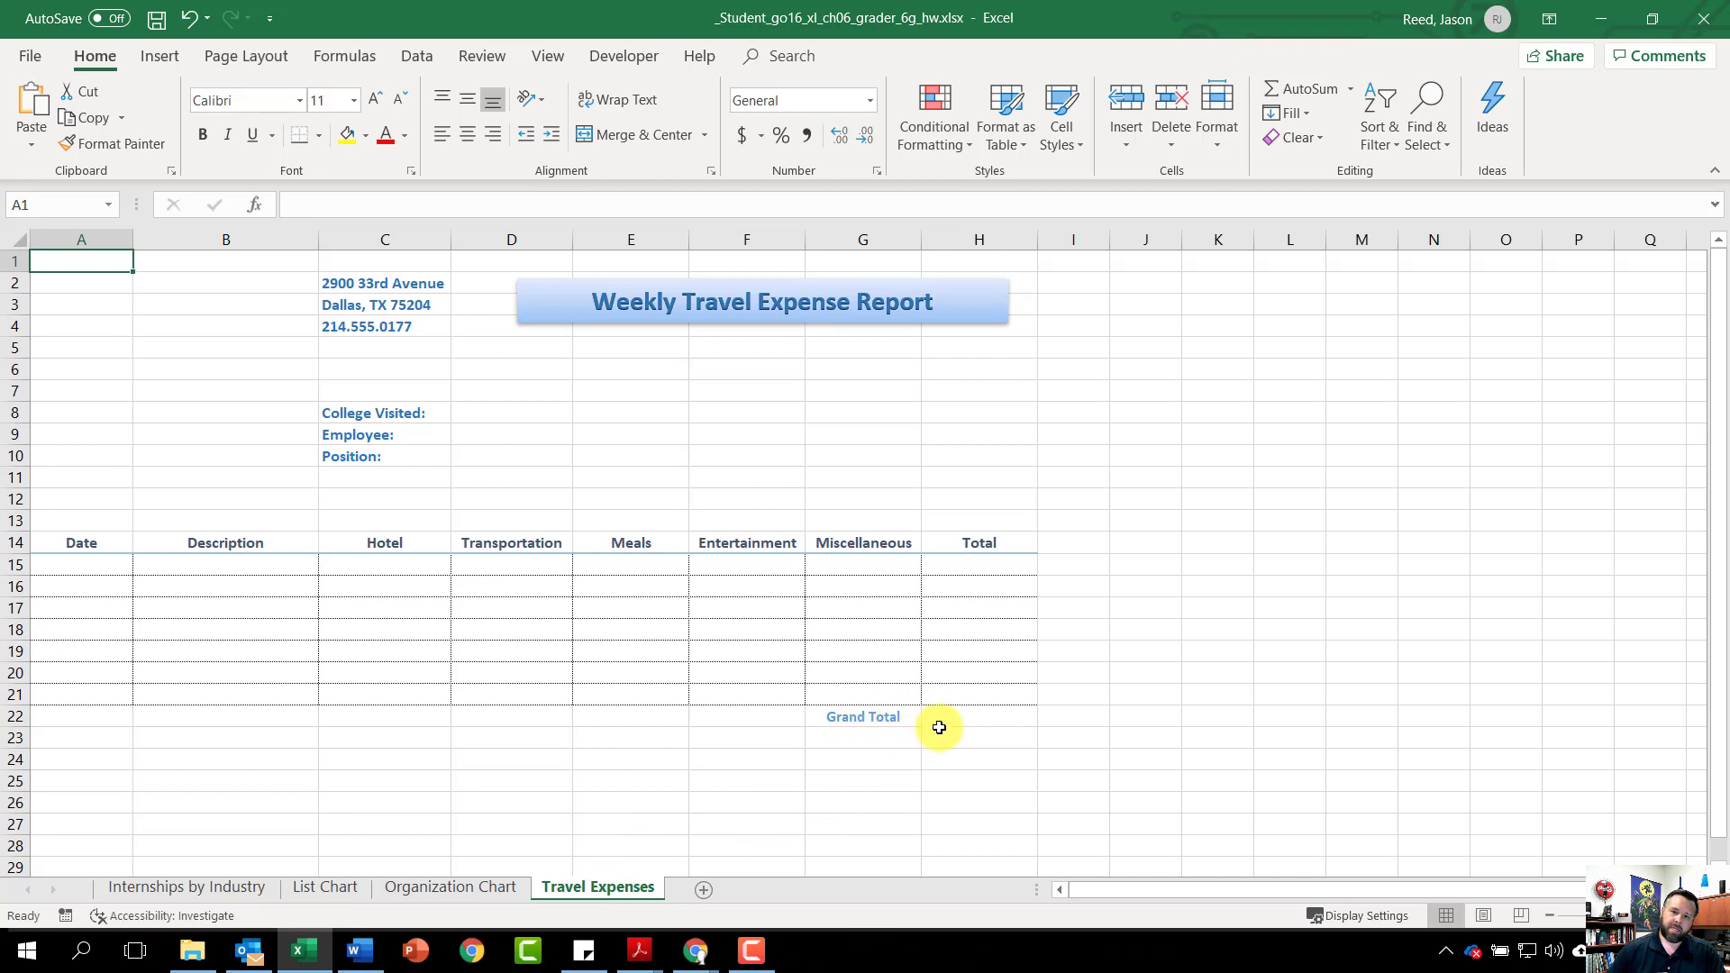
pyautogui.click(969, 718)
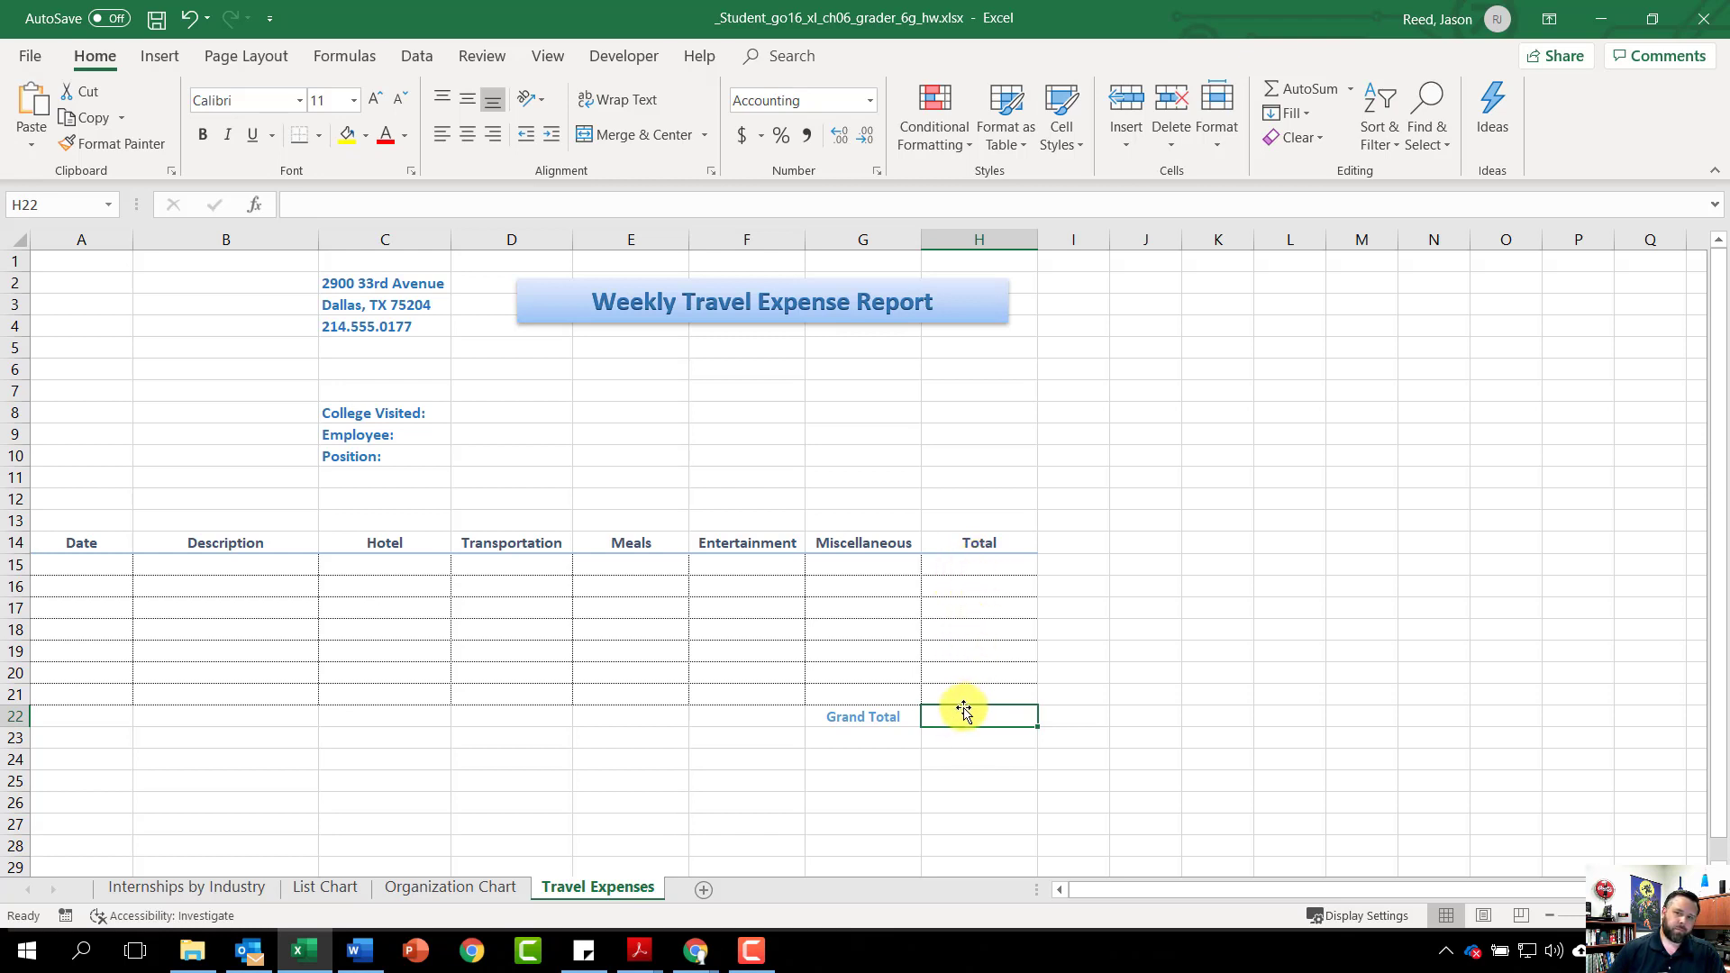
pyautogui.click(1290, 90)
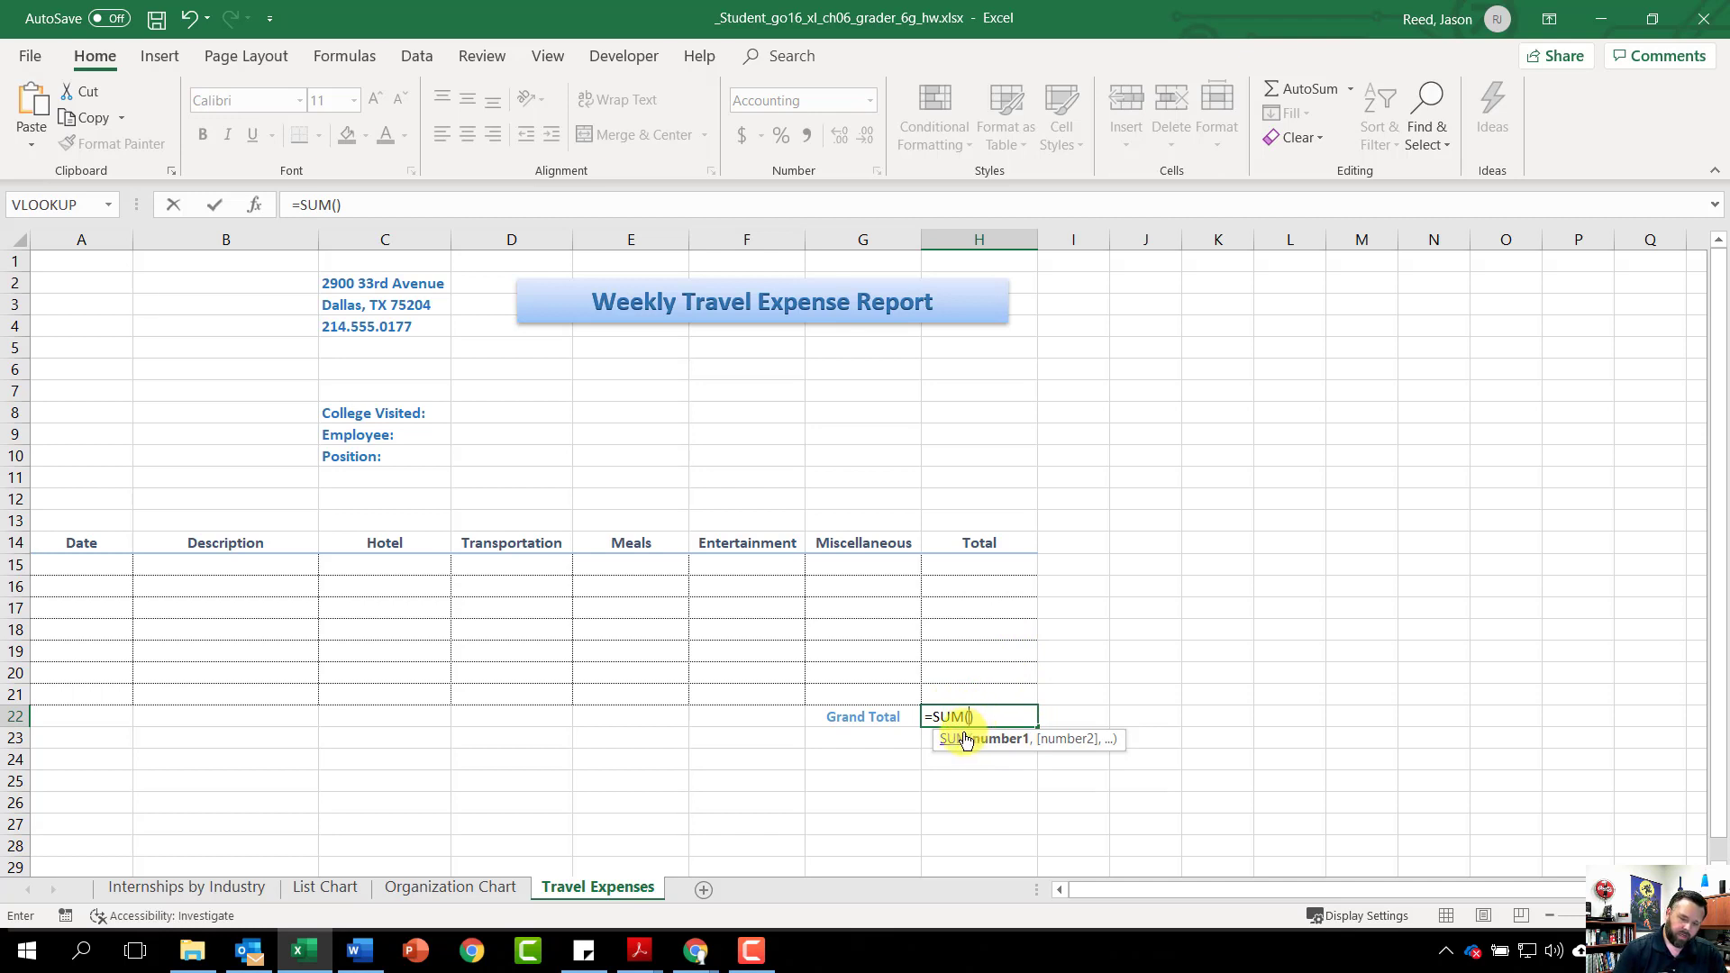
pyautogui.write('h15')
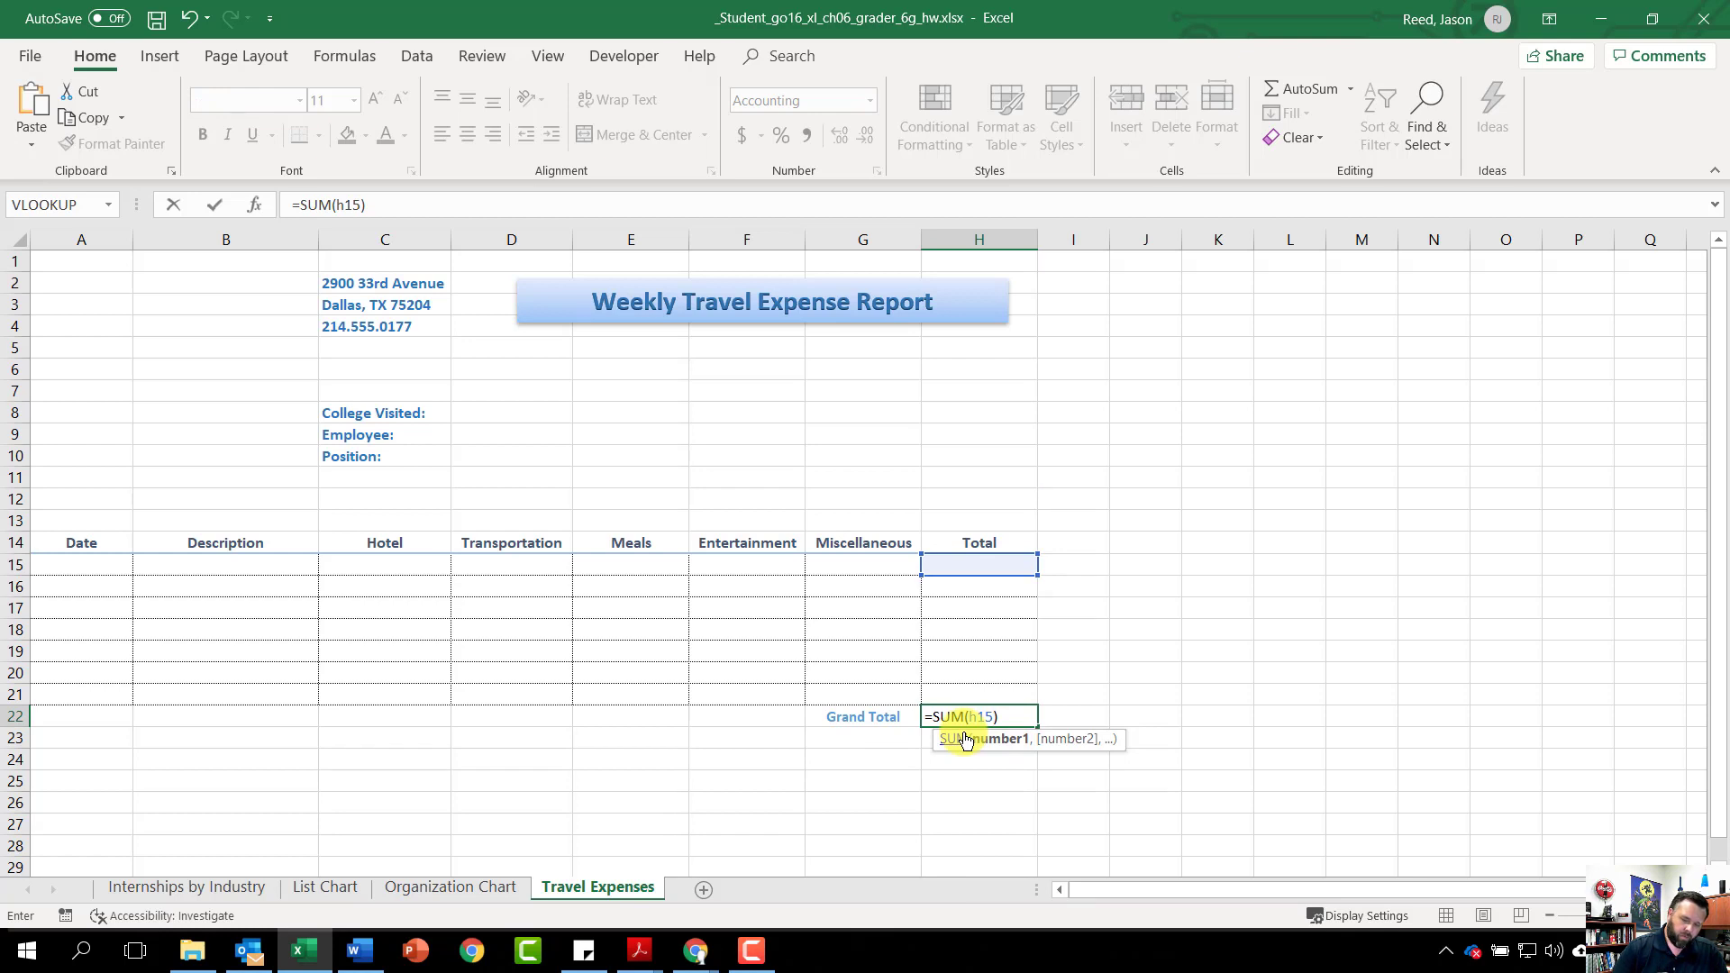
pyautogui.write(':h21')
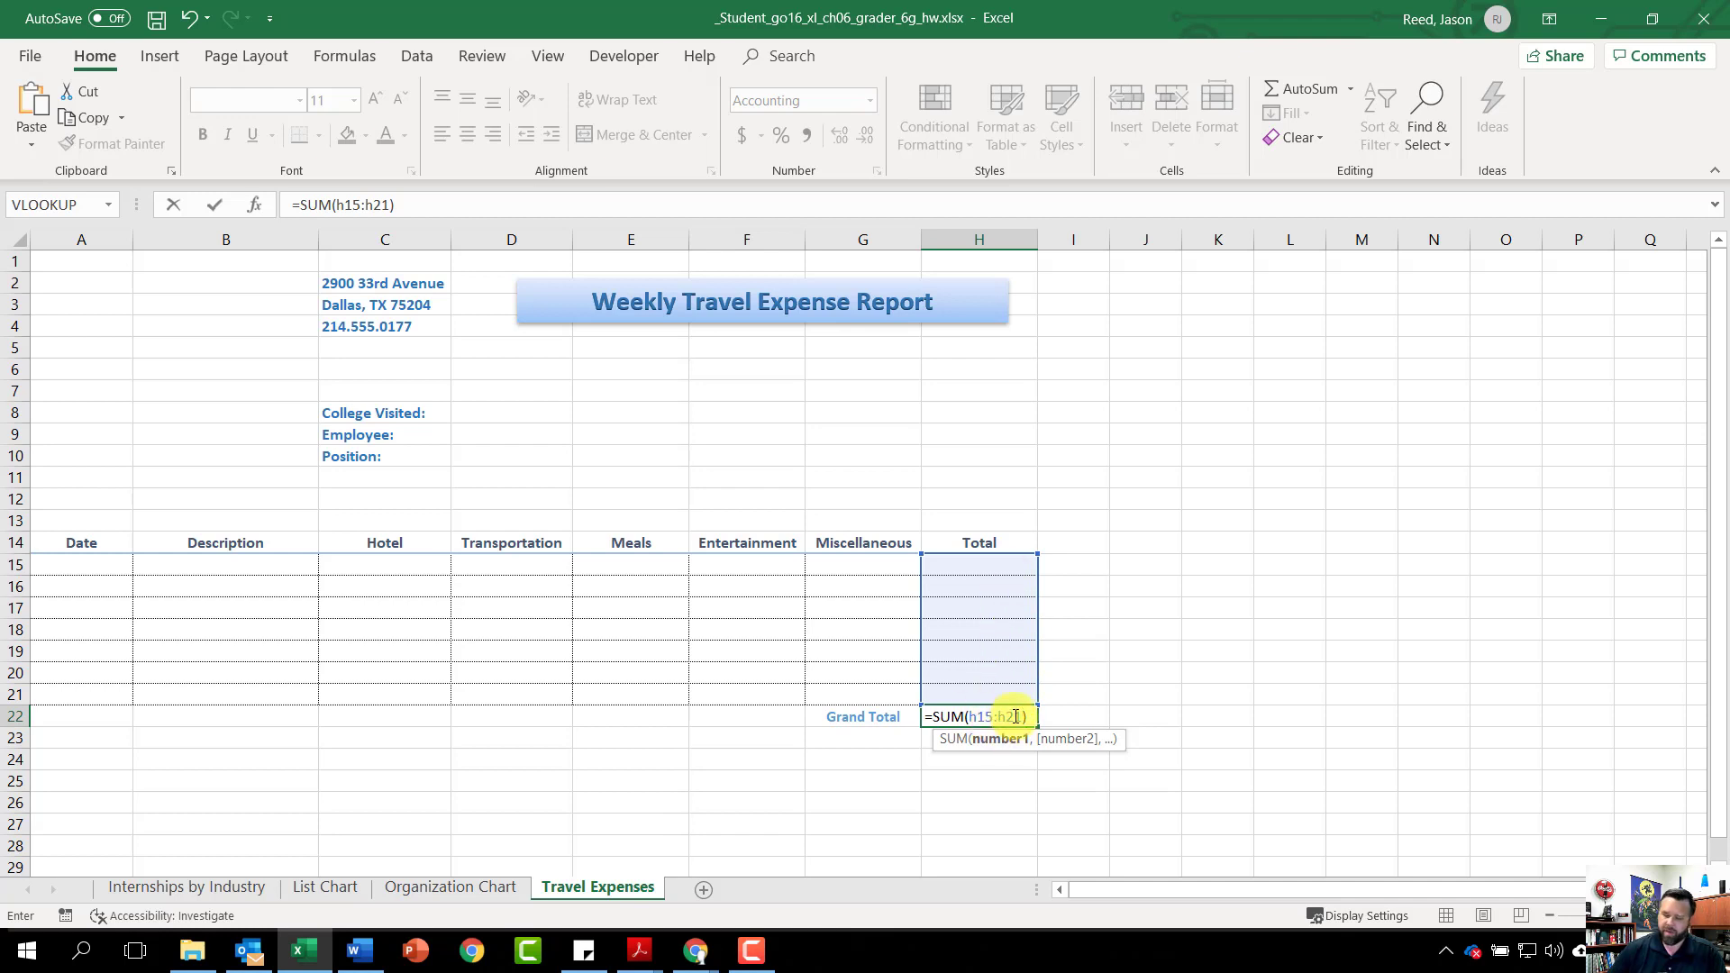
pyautogui.press('Return')
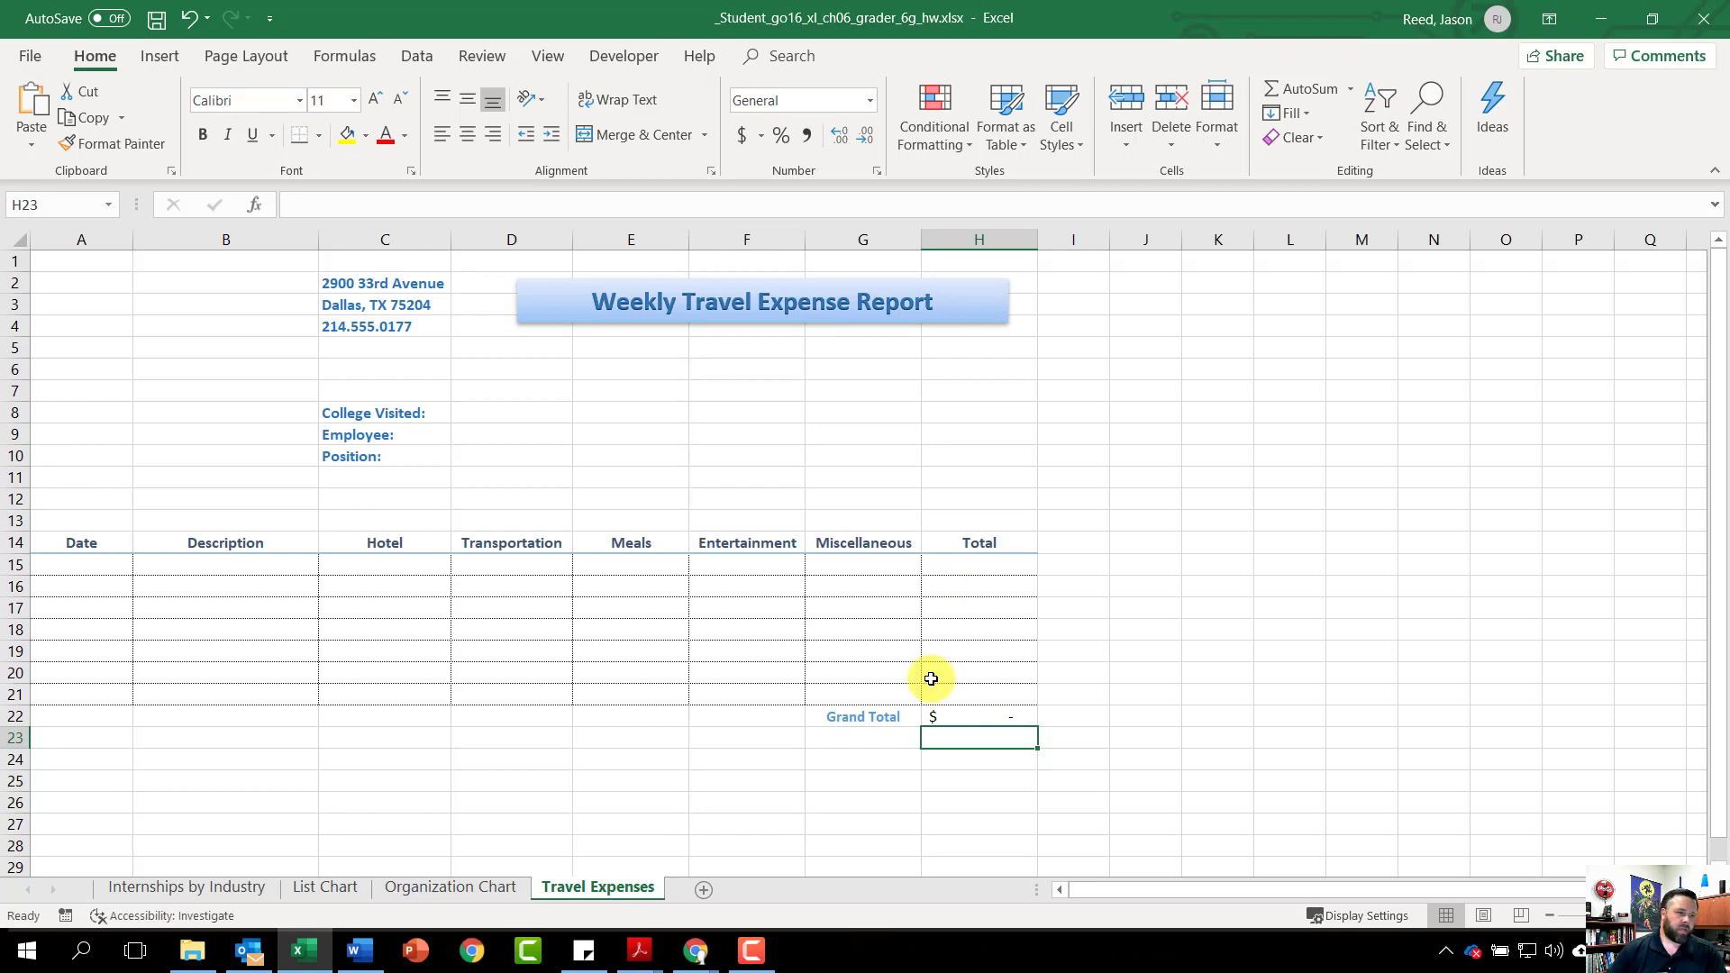
pyautogui.click(1001, 717)
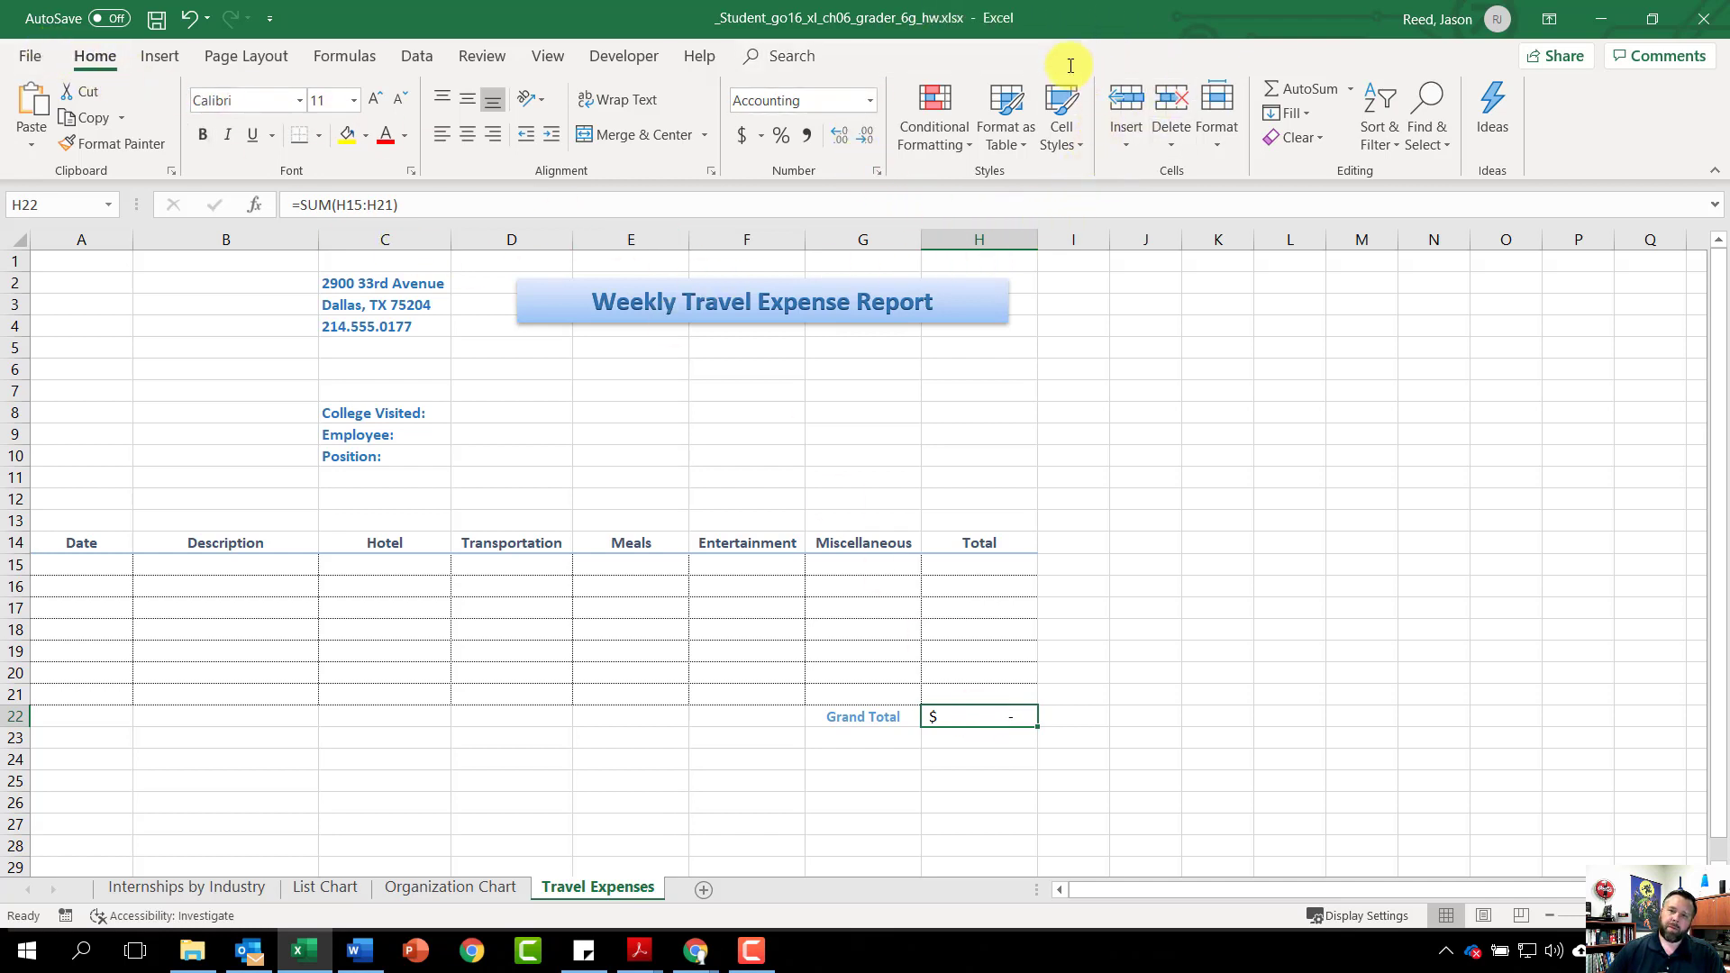
# Apply the Total cell style to cell H22
pyautogui.click(1063, 144)
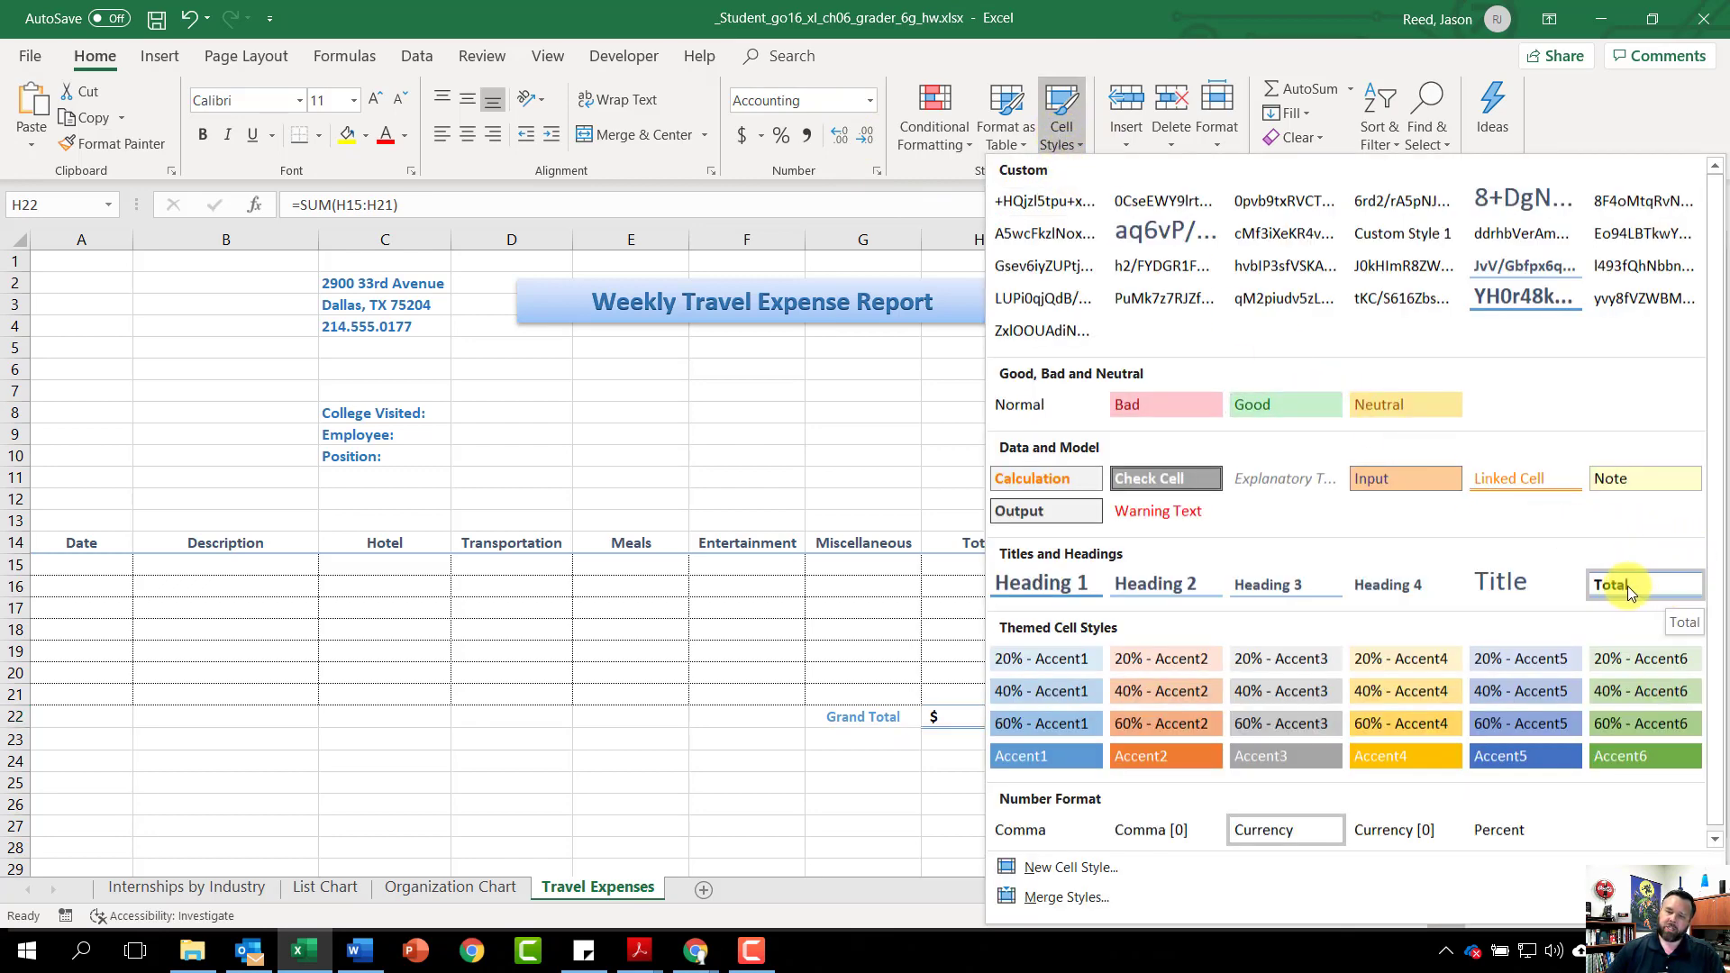
pyautogui.click(1651, 586)
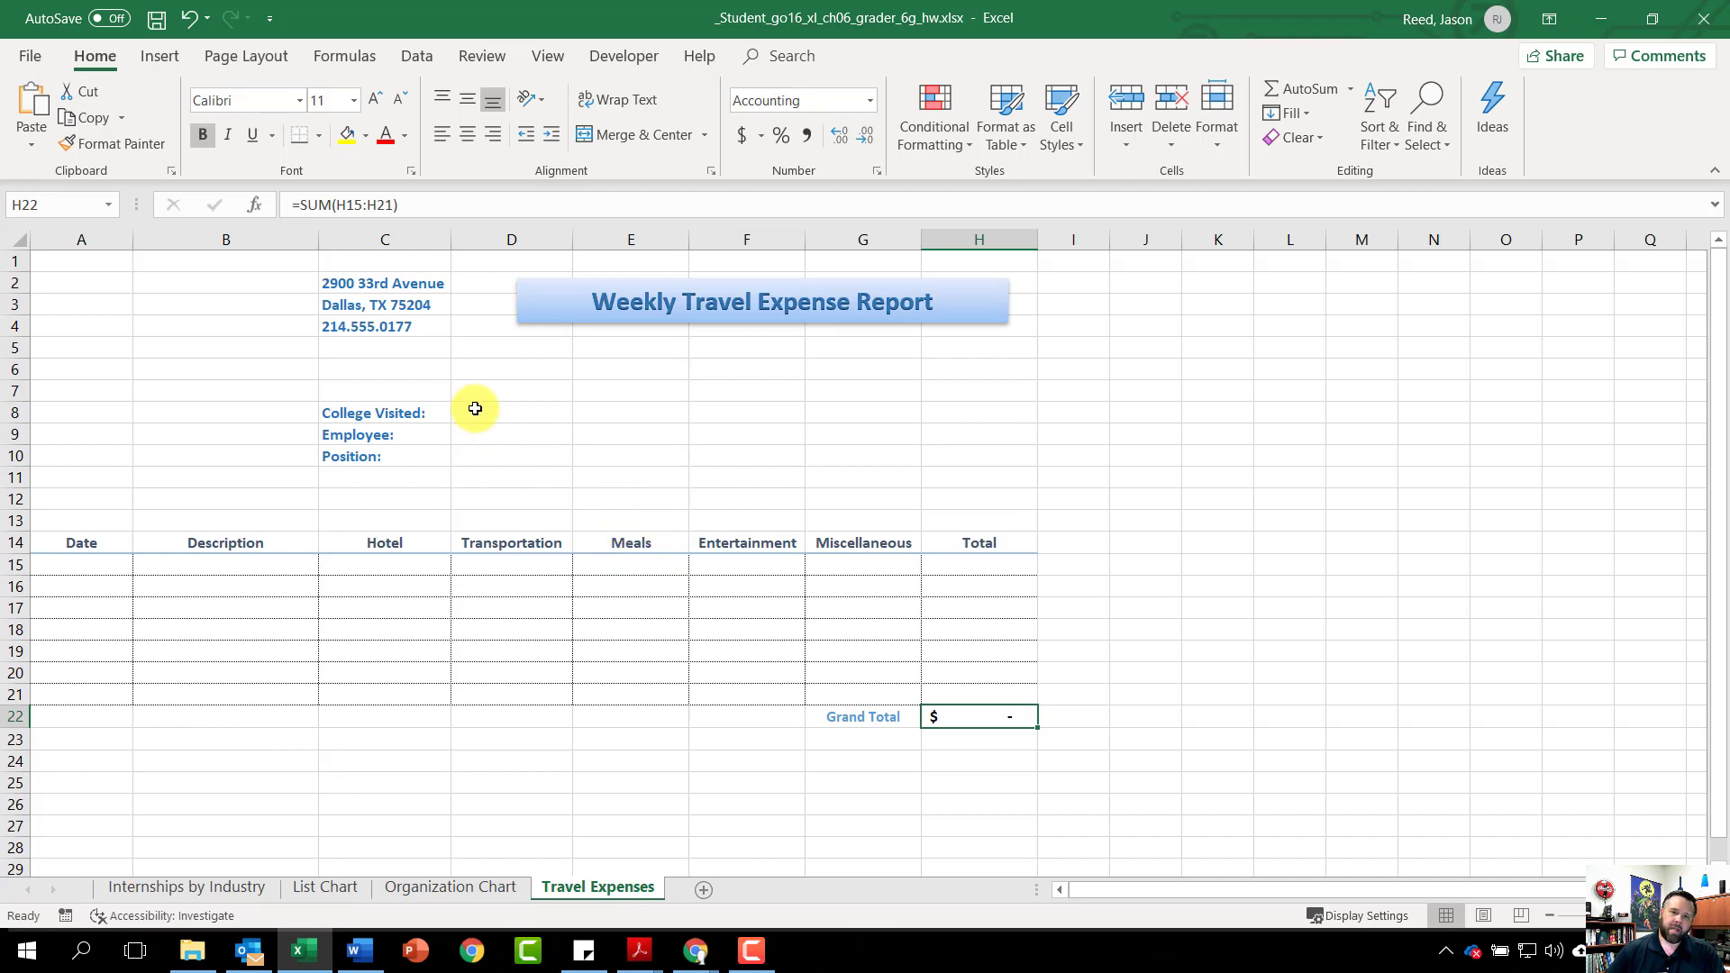
# Clear the Locked protection setting on entry cells D8:D10 through Format Cells
pyautogui.moveTo(471, 406); pyautogui.dragTo(494, 452)
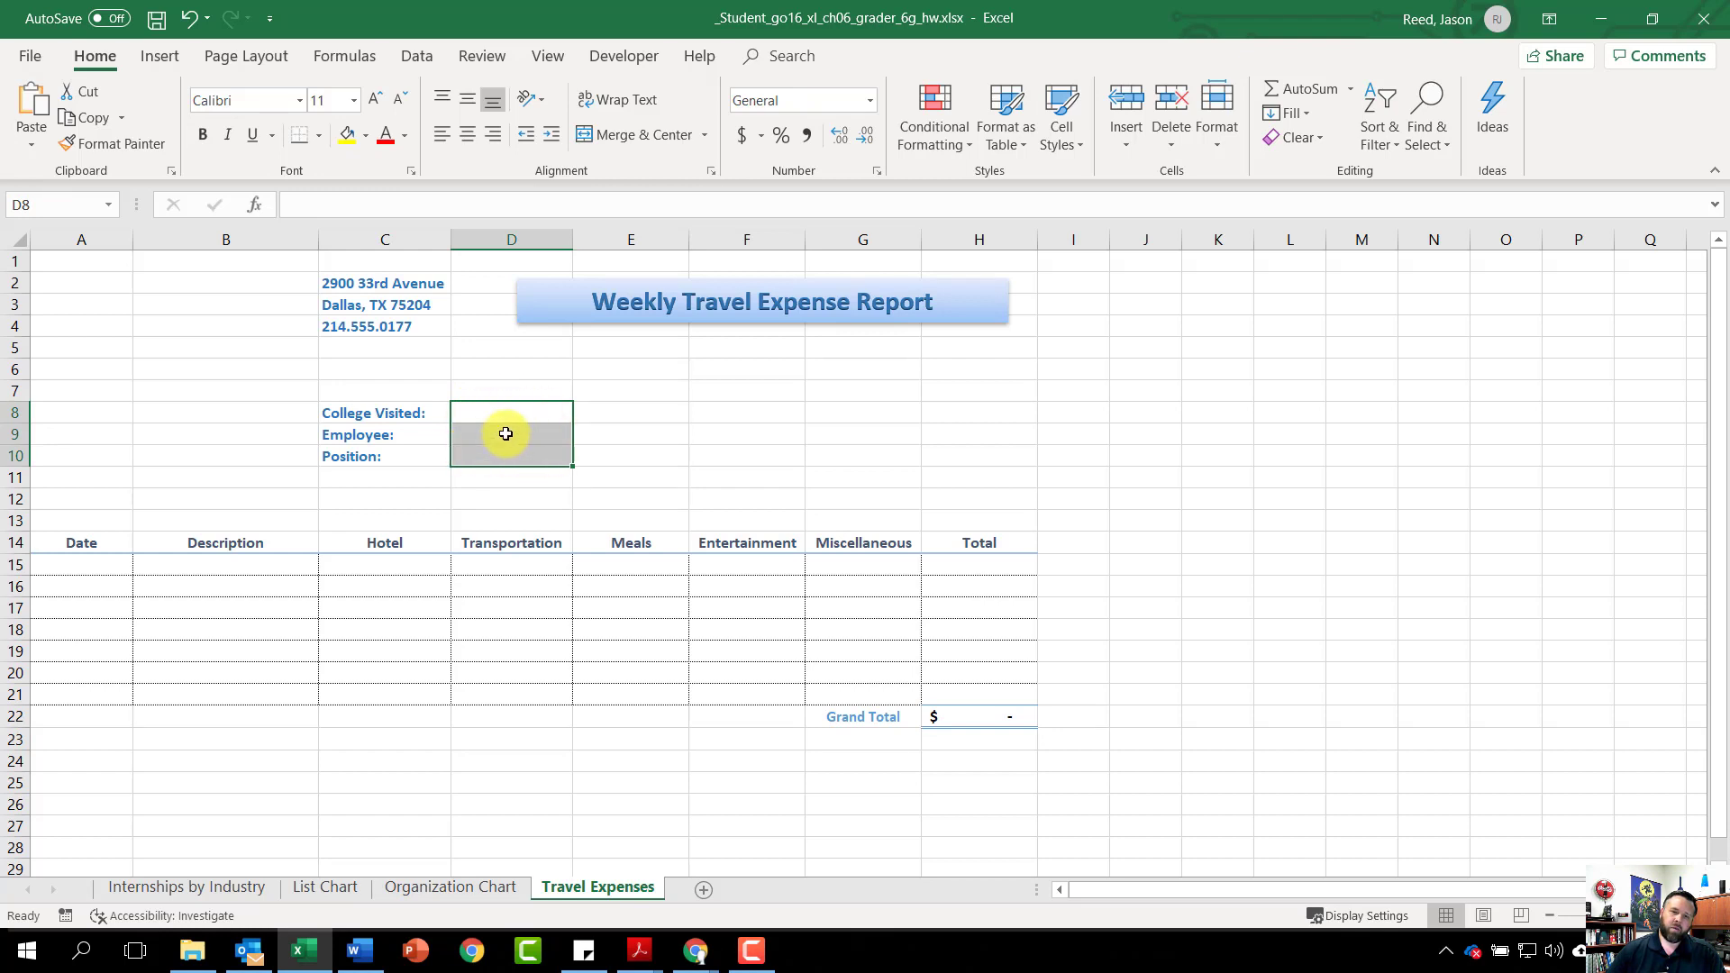
pyautogui.rightClick(507, 439)
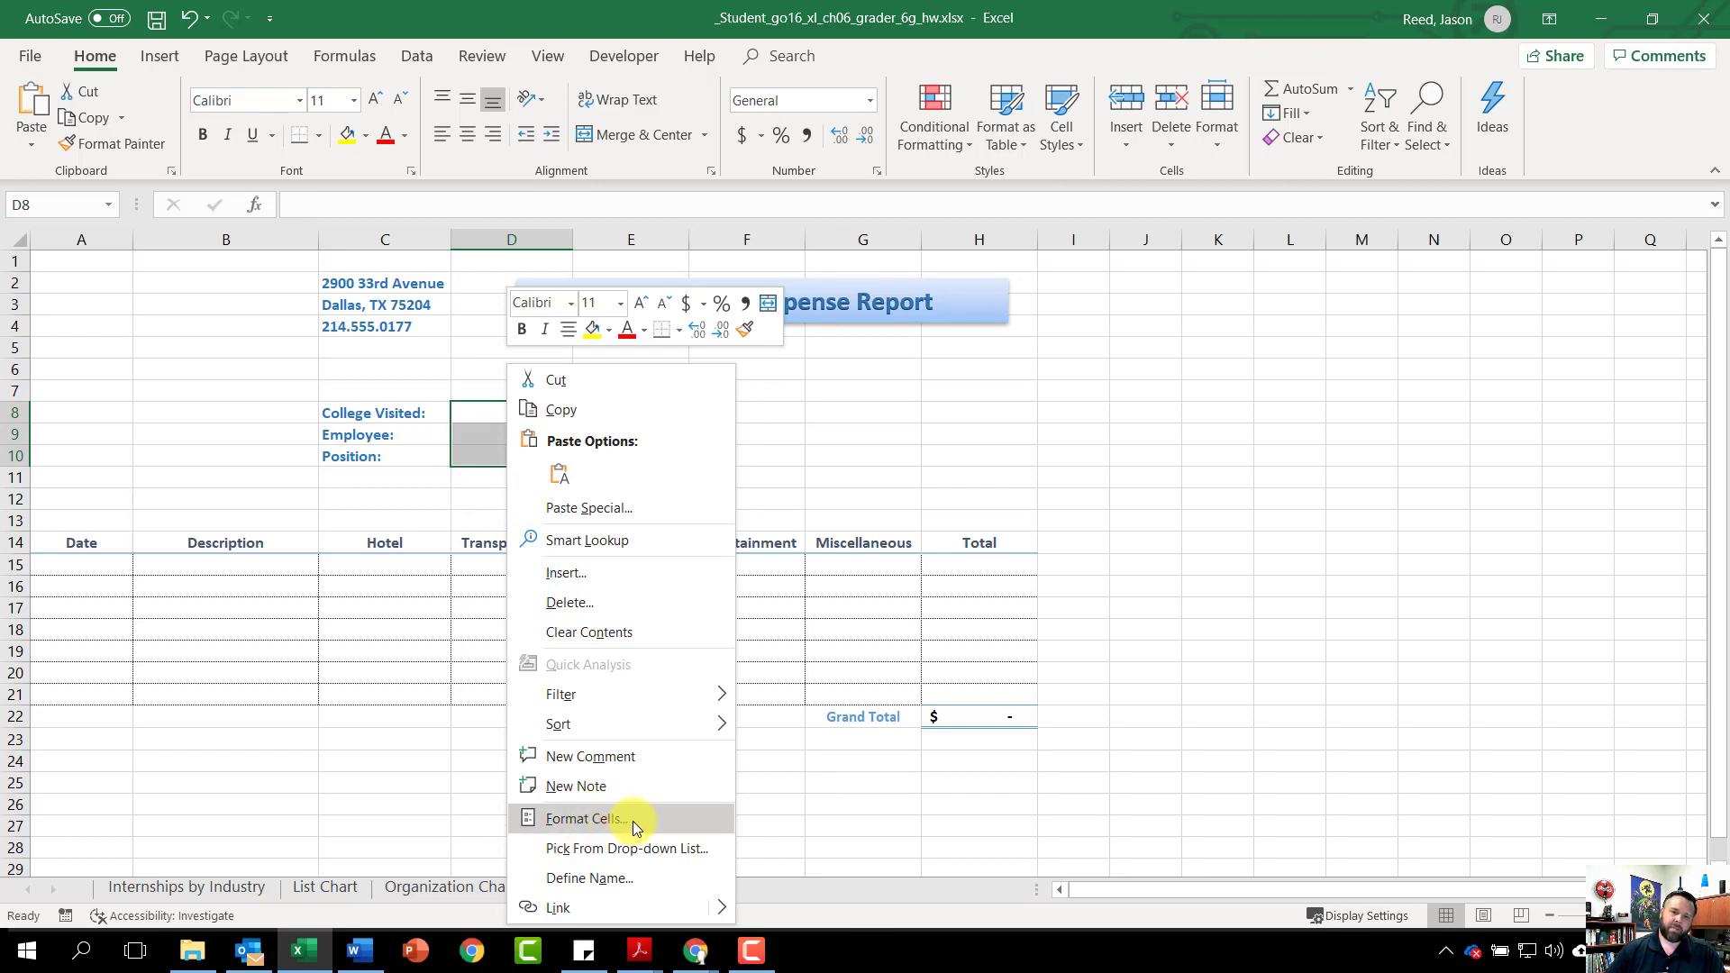
pyautogui.click(604, 818)
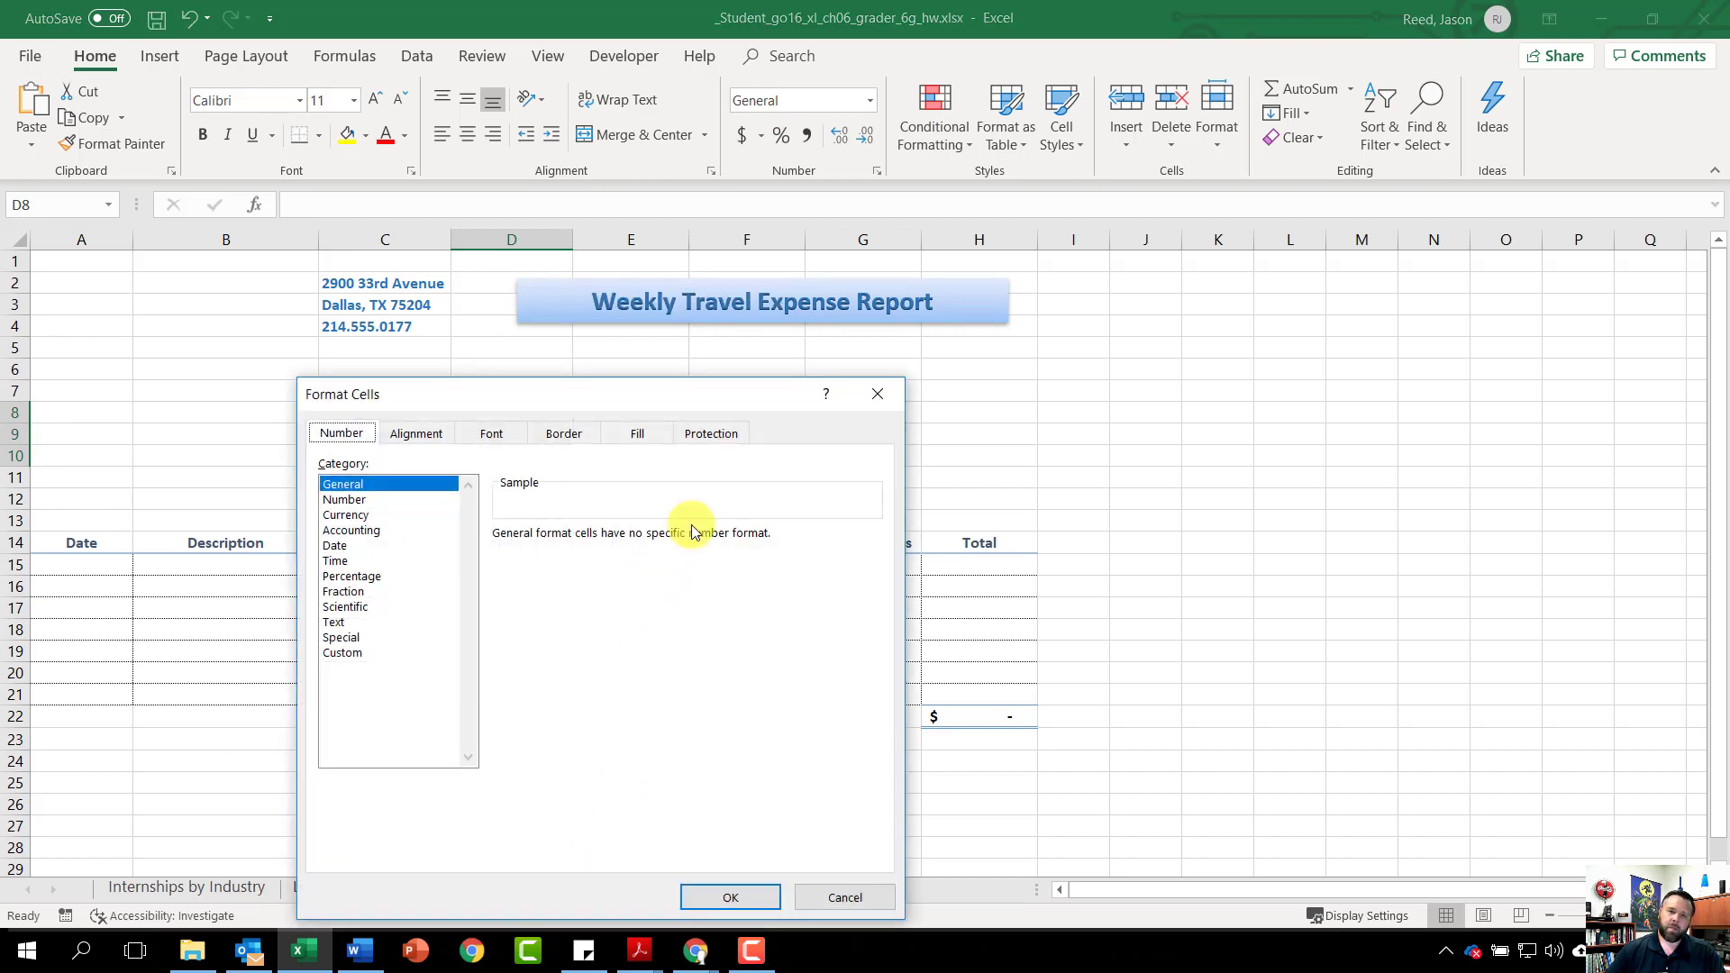
pyautogui.click(716, 436)
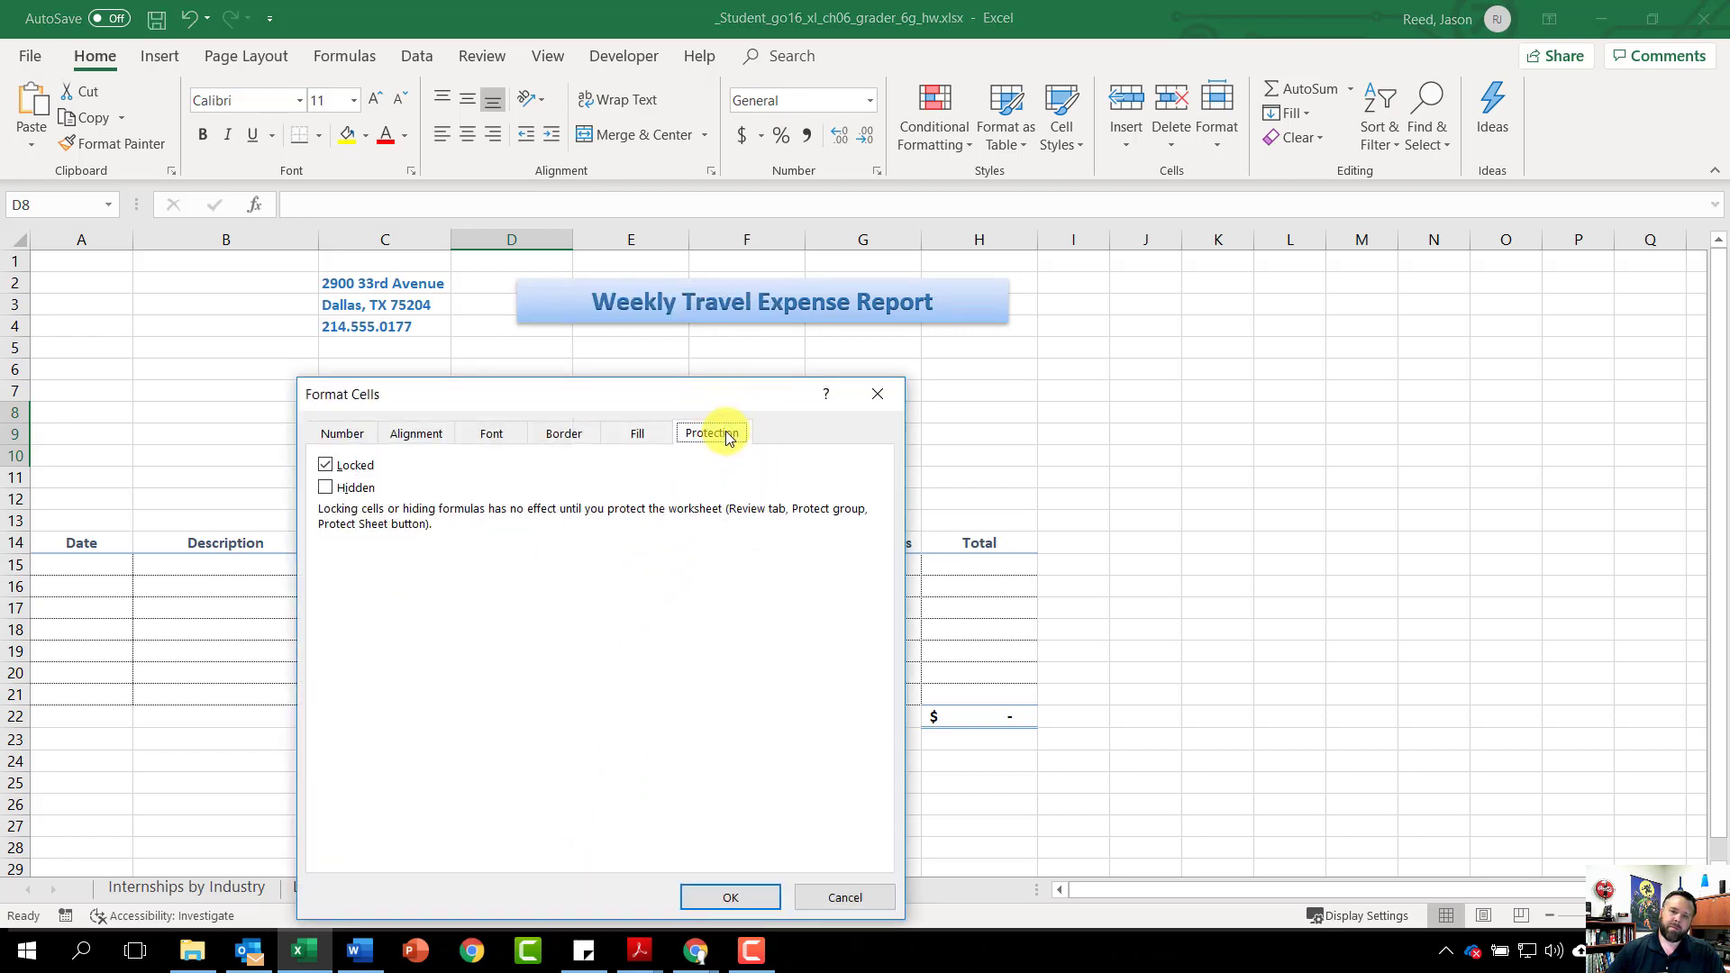
pyautogui.click(325, 466)
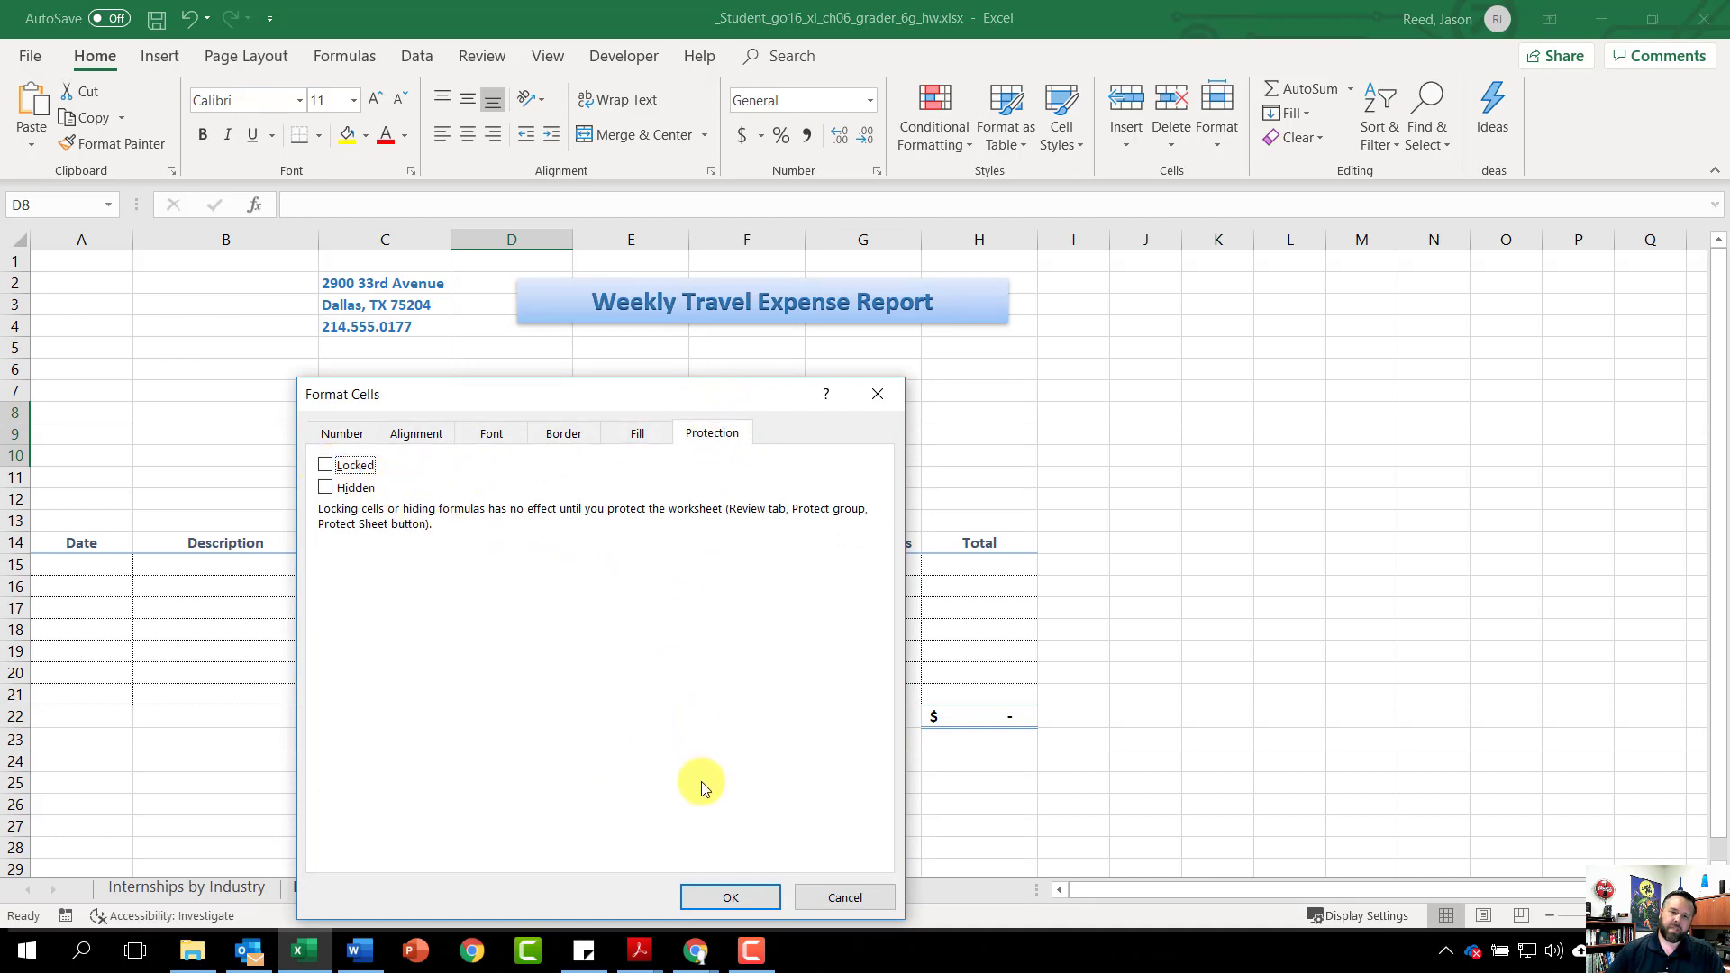
pyautogui.click(742, 894)
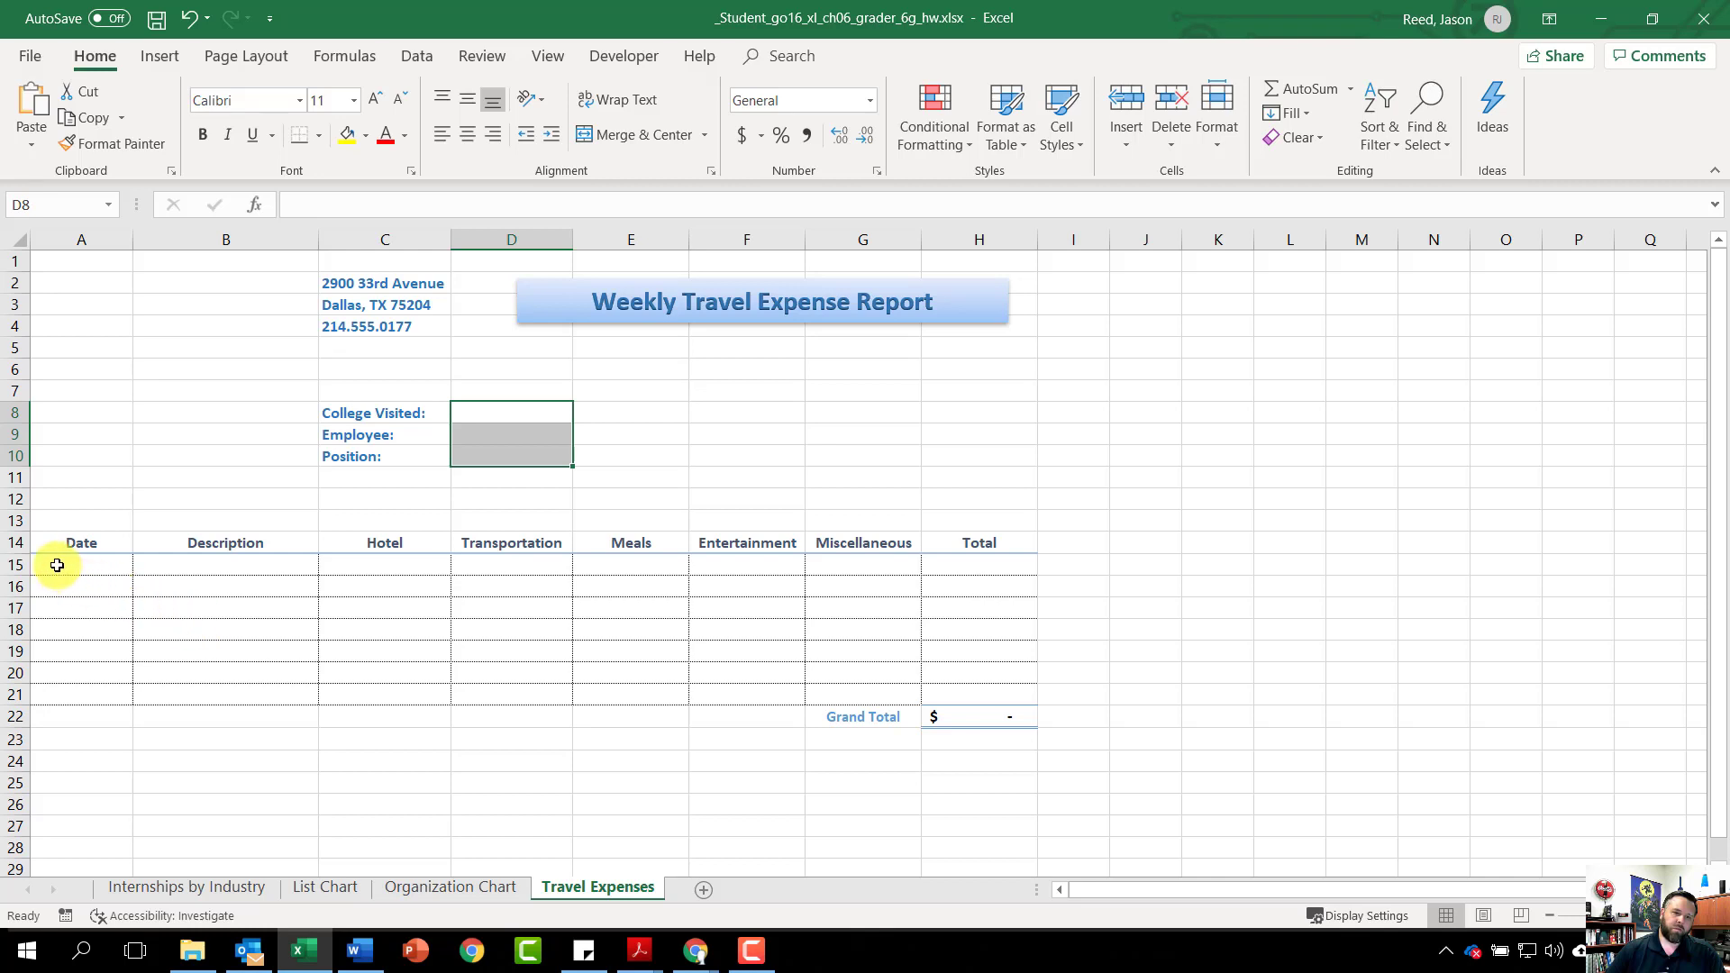
# Clear the Locked setting on the expense range A15:G21, then select cell F8
pyautogui.moveTo(76, 576); pyautogui.dragTo(878, 689)
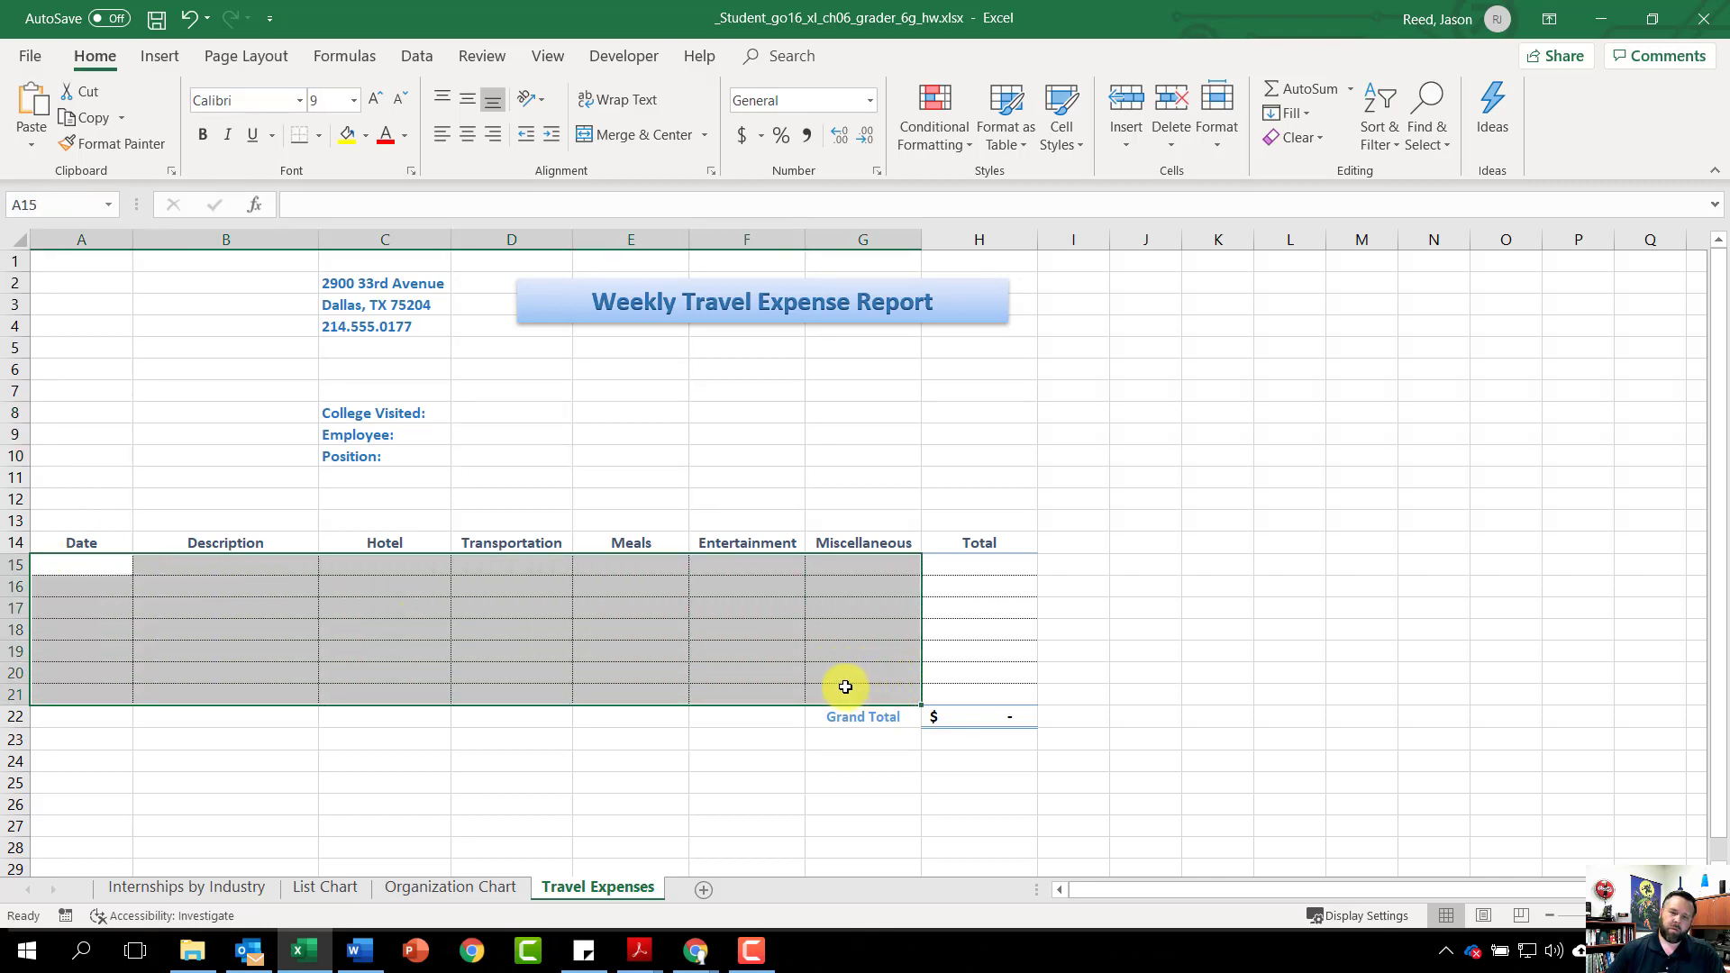
pyautogui.rightClick(278, 585)
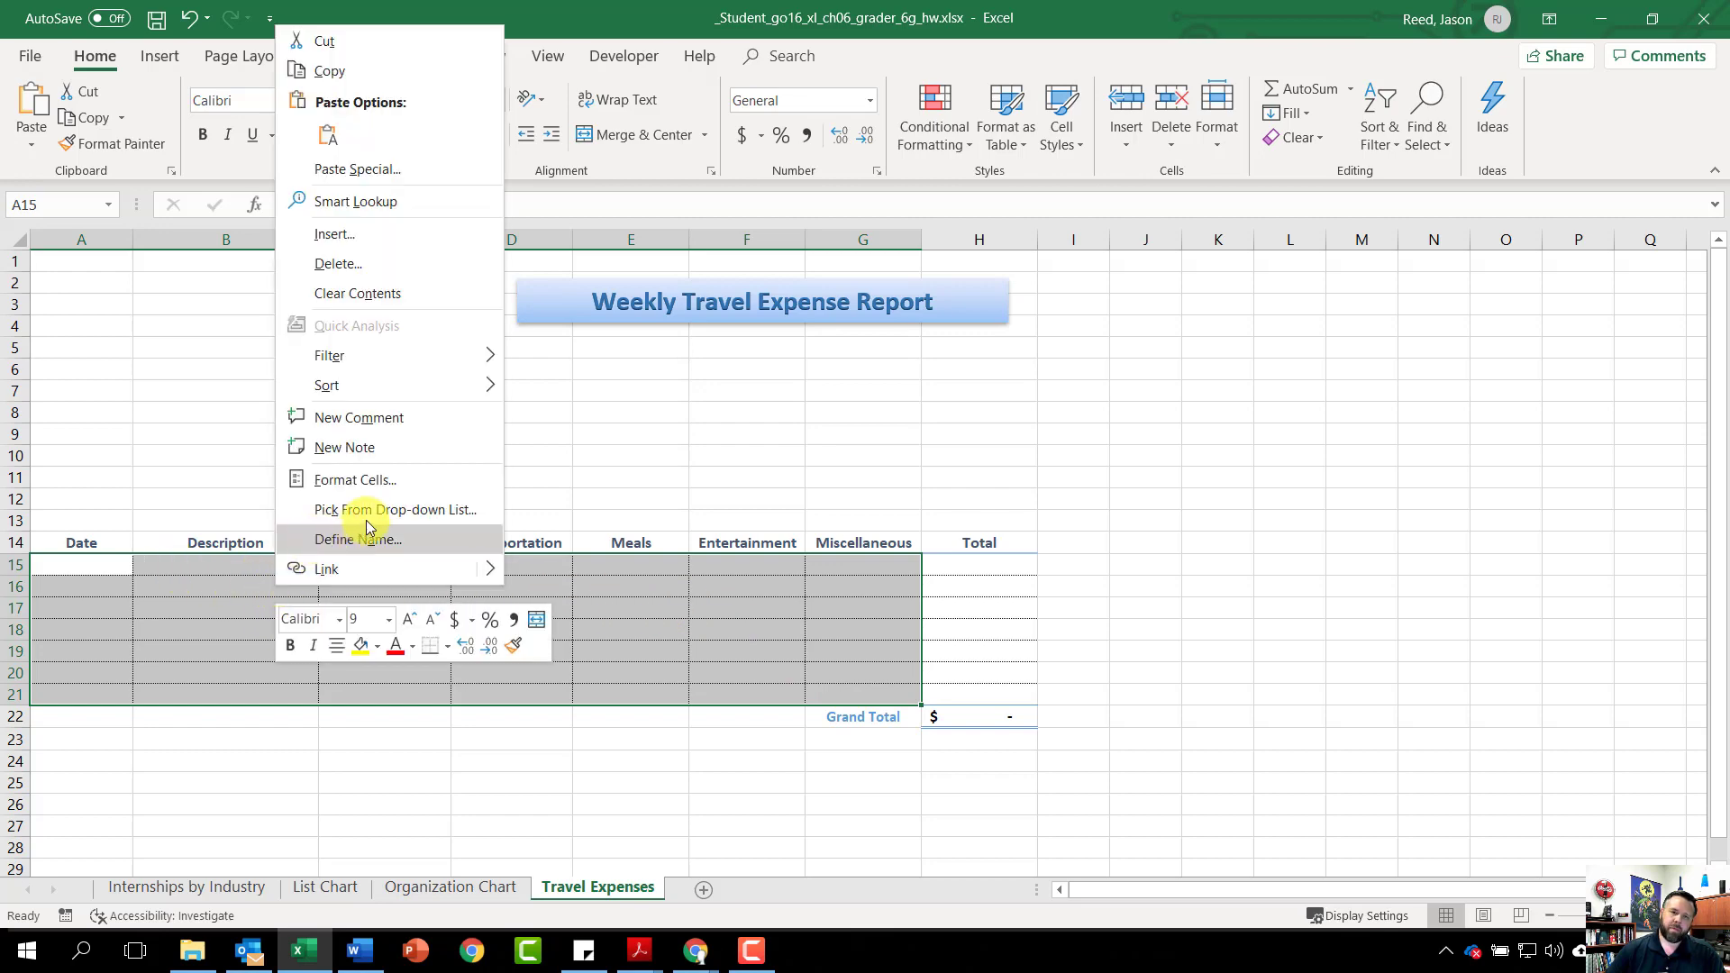
pyautogui.click(387, 479)
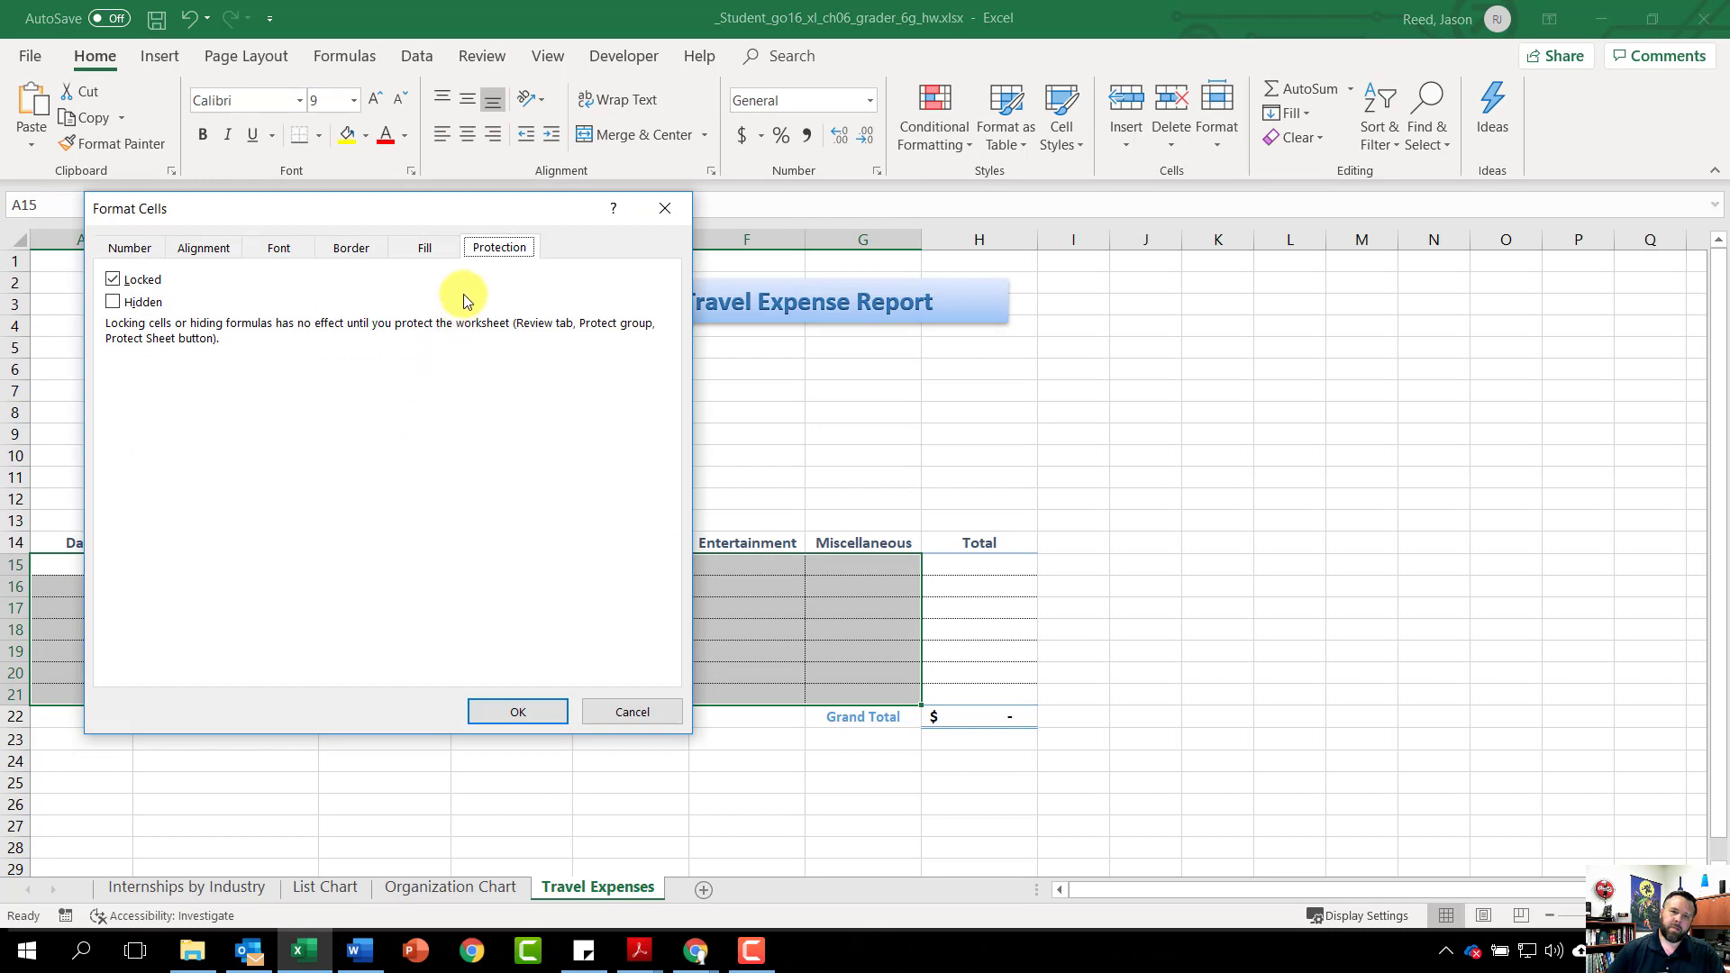
pyautogui.click(113, 285)
pyautogui.click(537, 715)
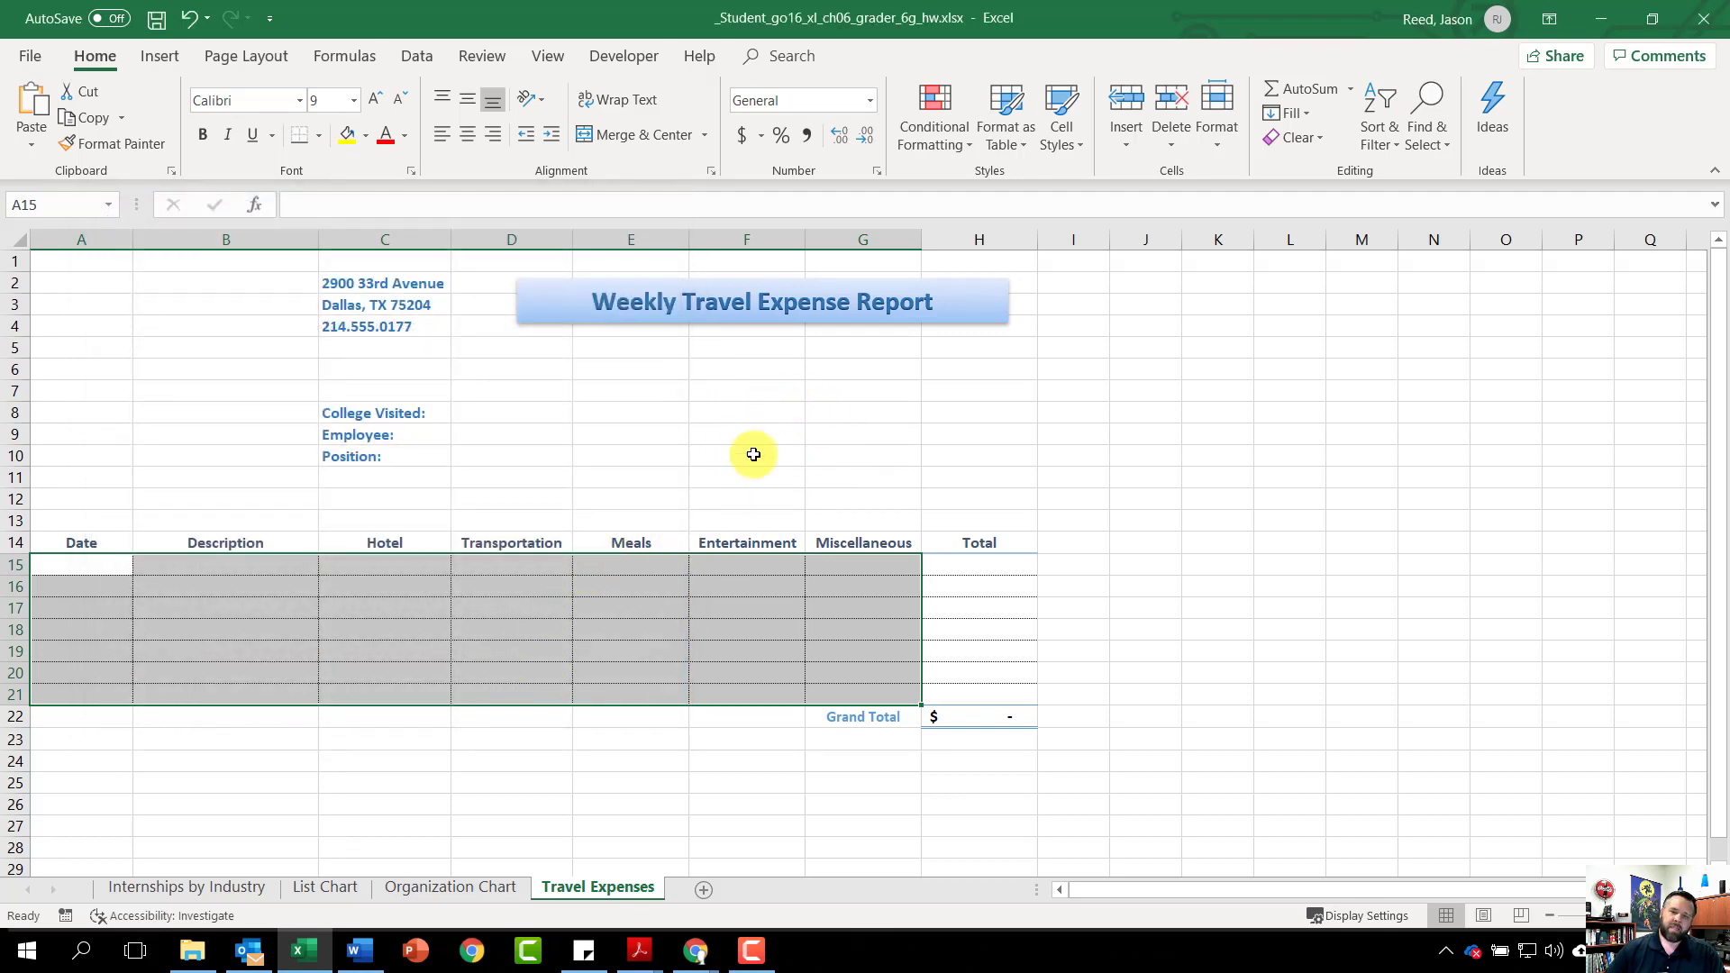
pyautogui.click(756, 415)
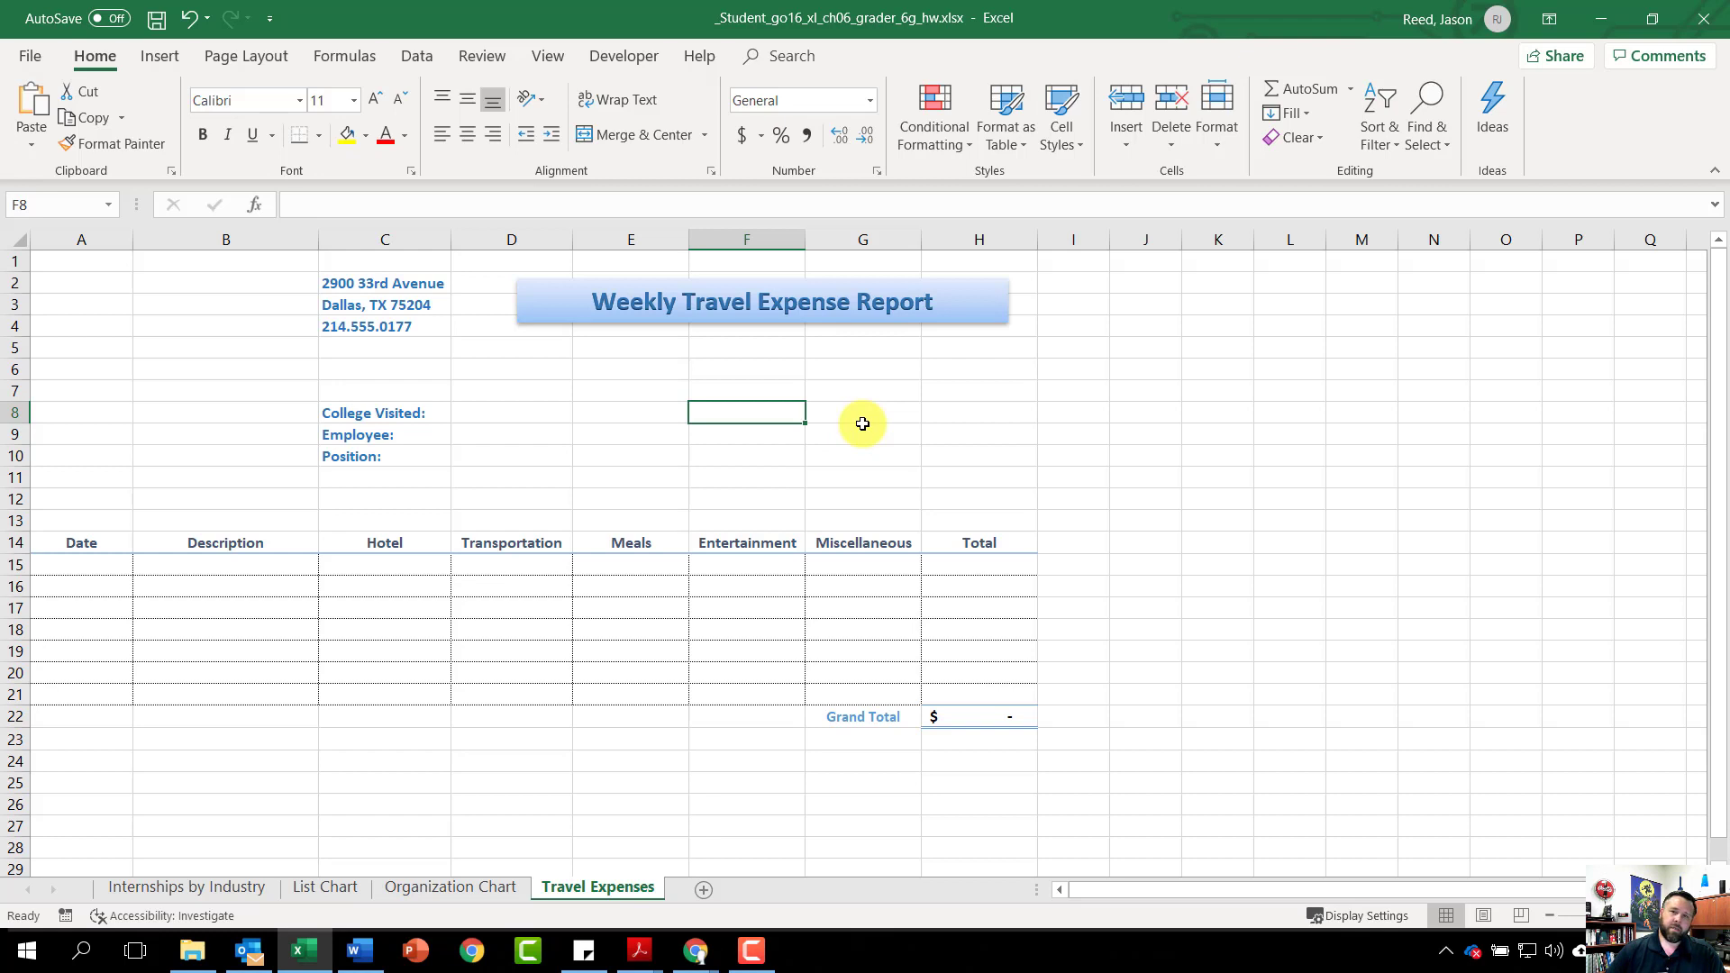
# Protect the Travel Expenses sheet from the Review tab, entering and confirming the sheet password
pyautogui.click(473, 60)
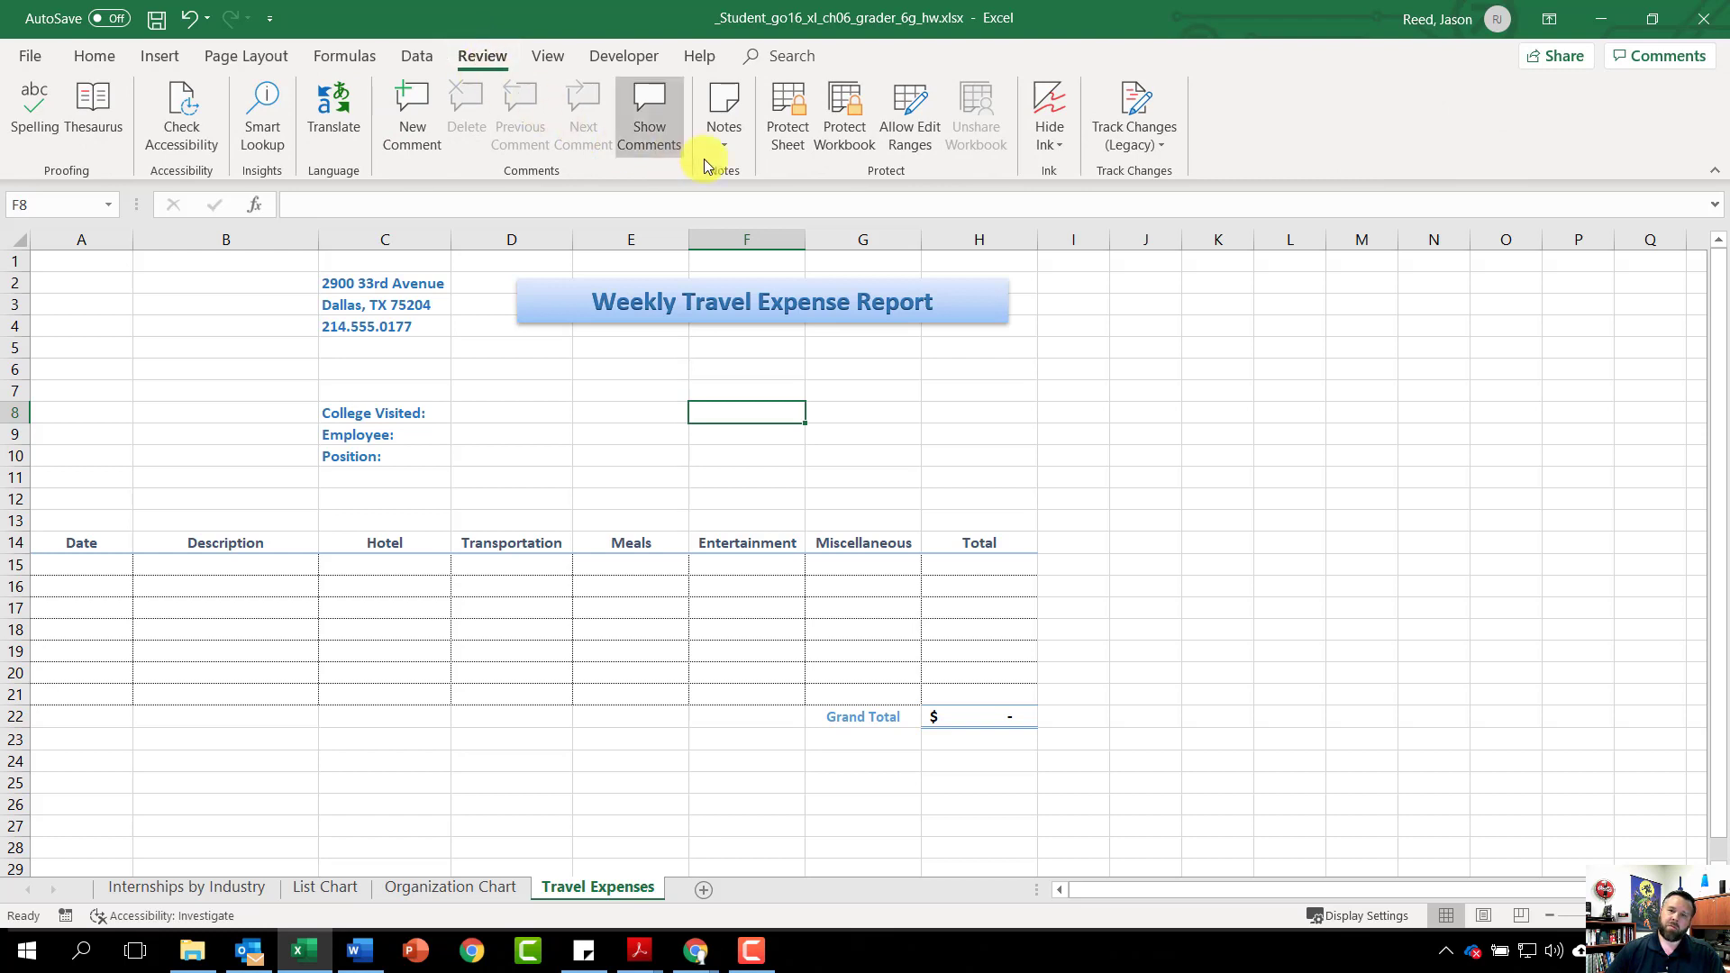
pyautogui.click(776, 116)
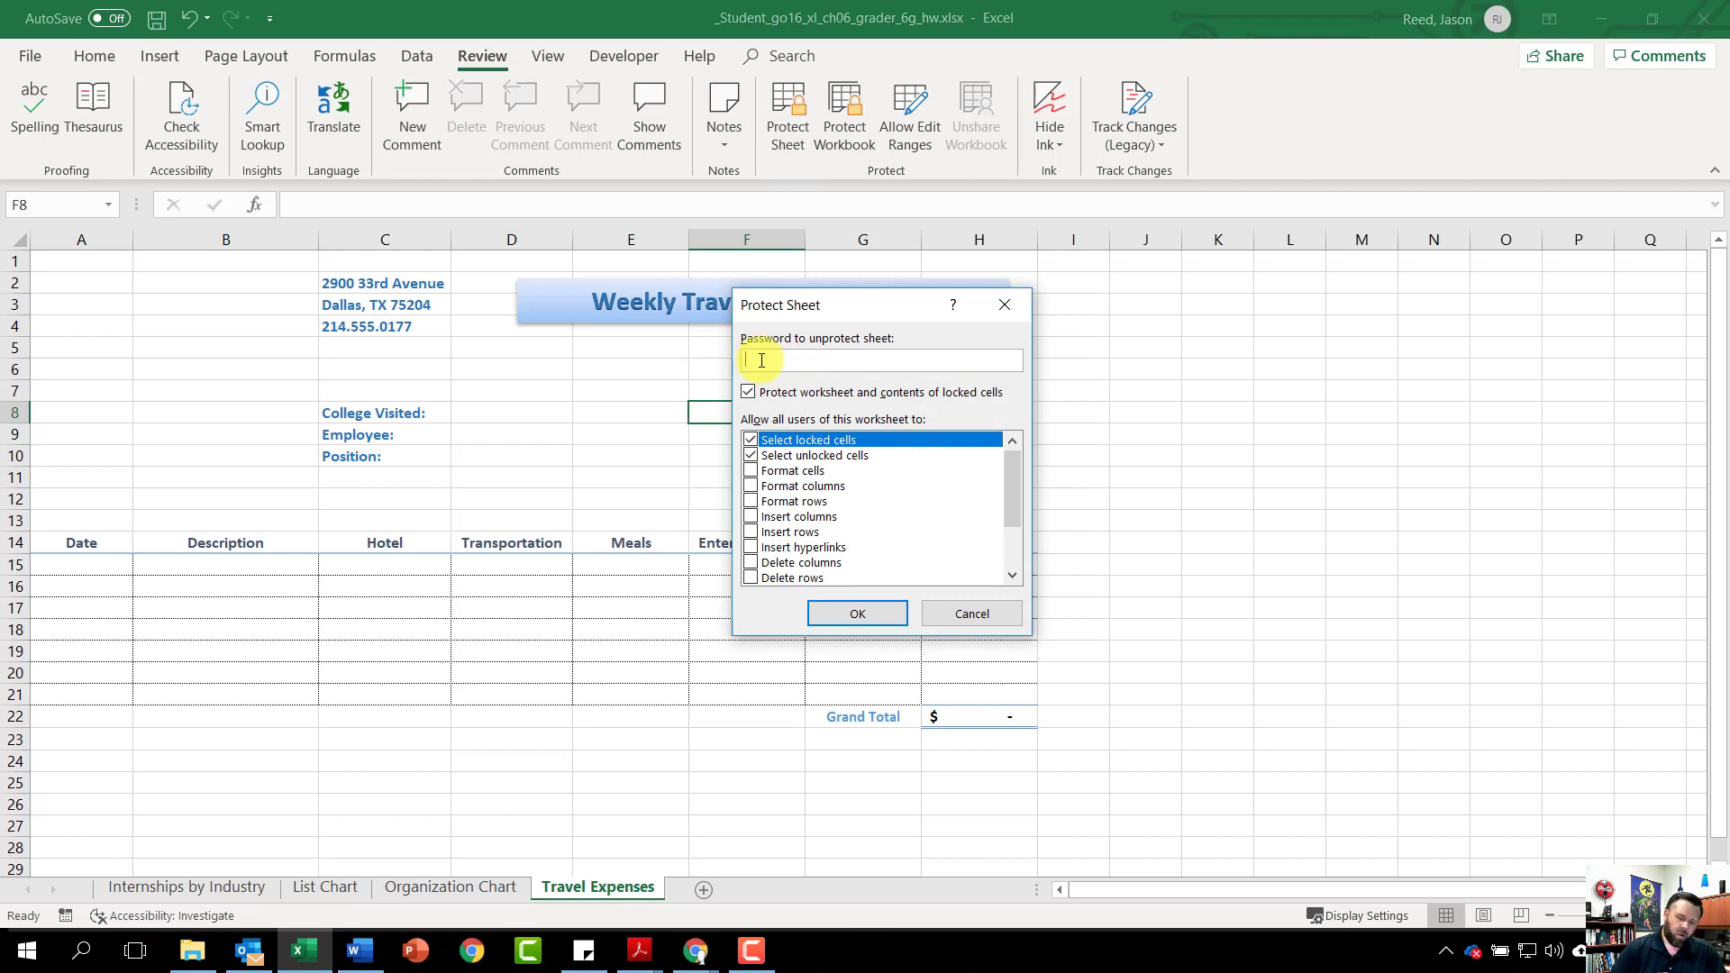
pyautogui.write('goseries')
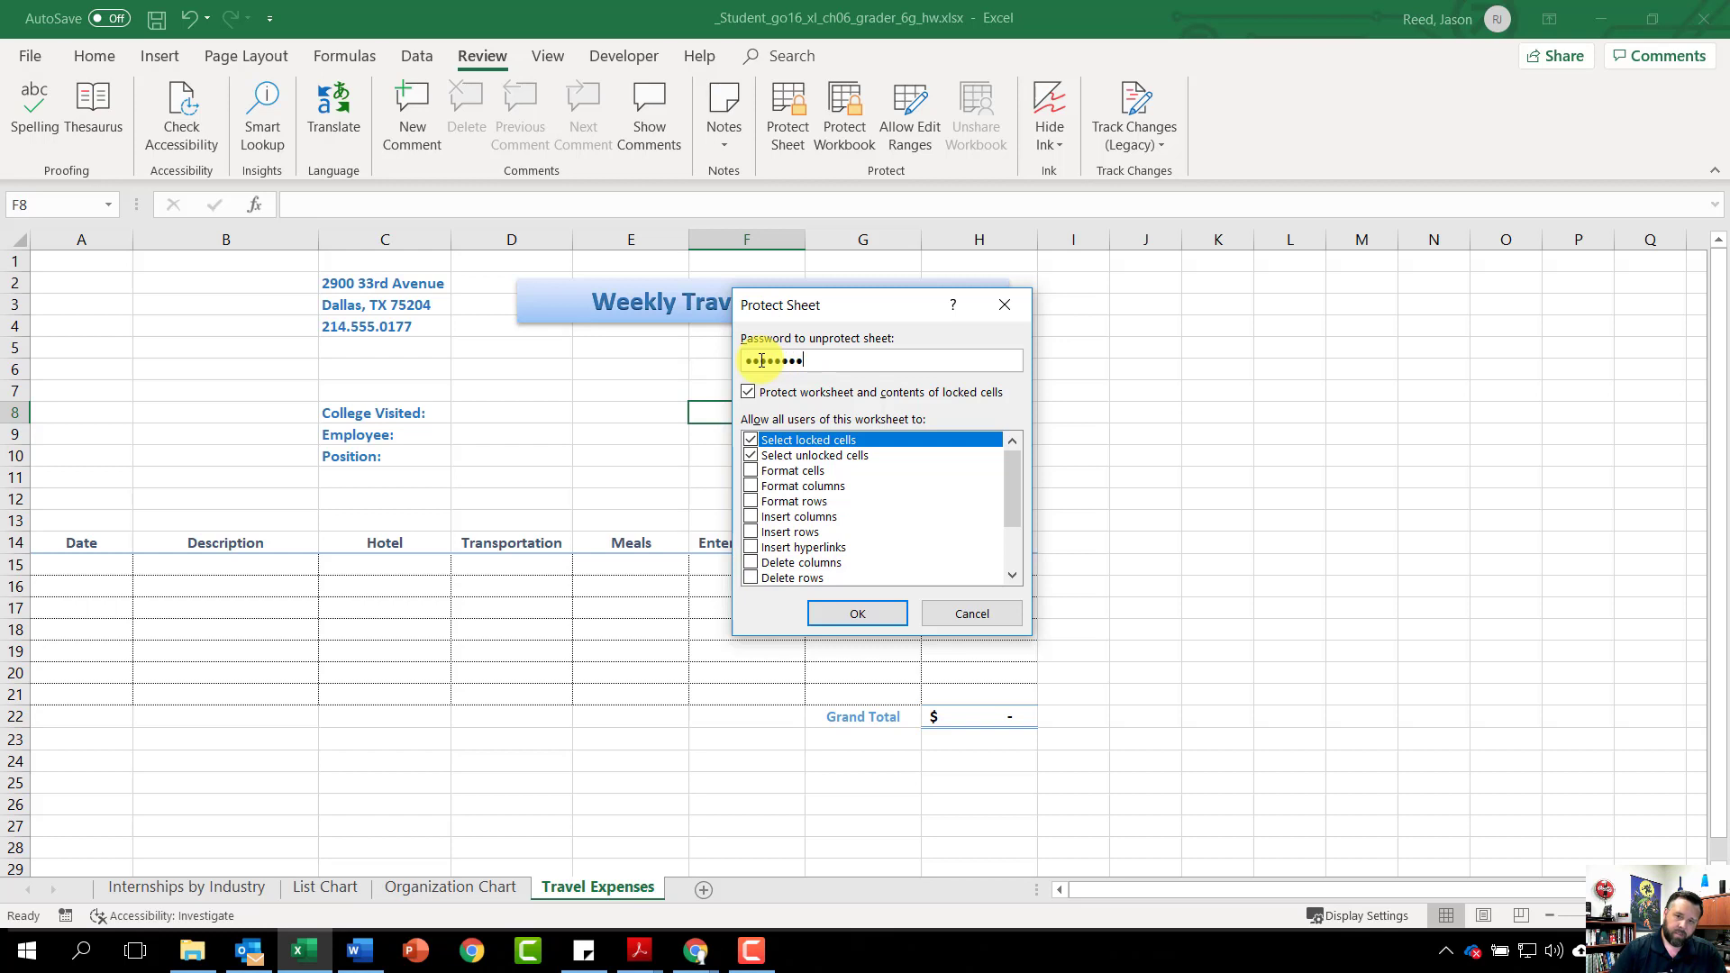
pyautogui.click(820, 617)
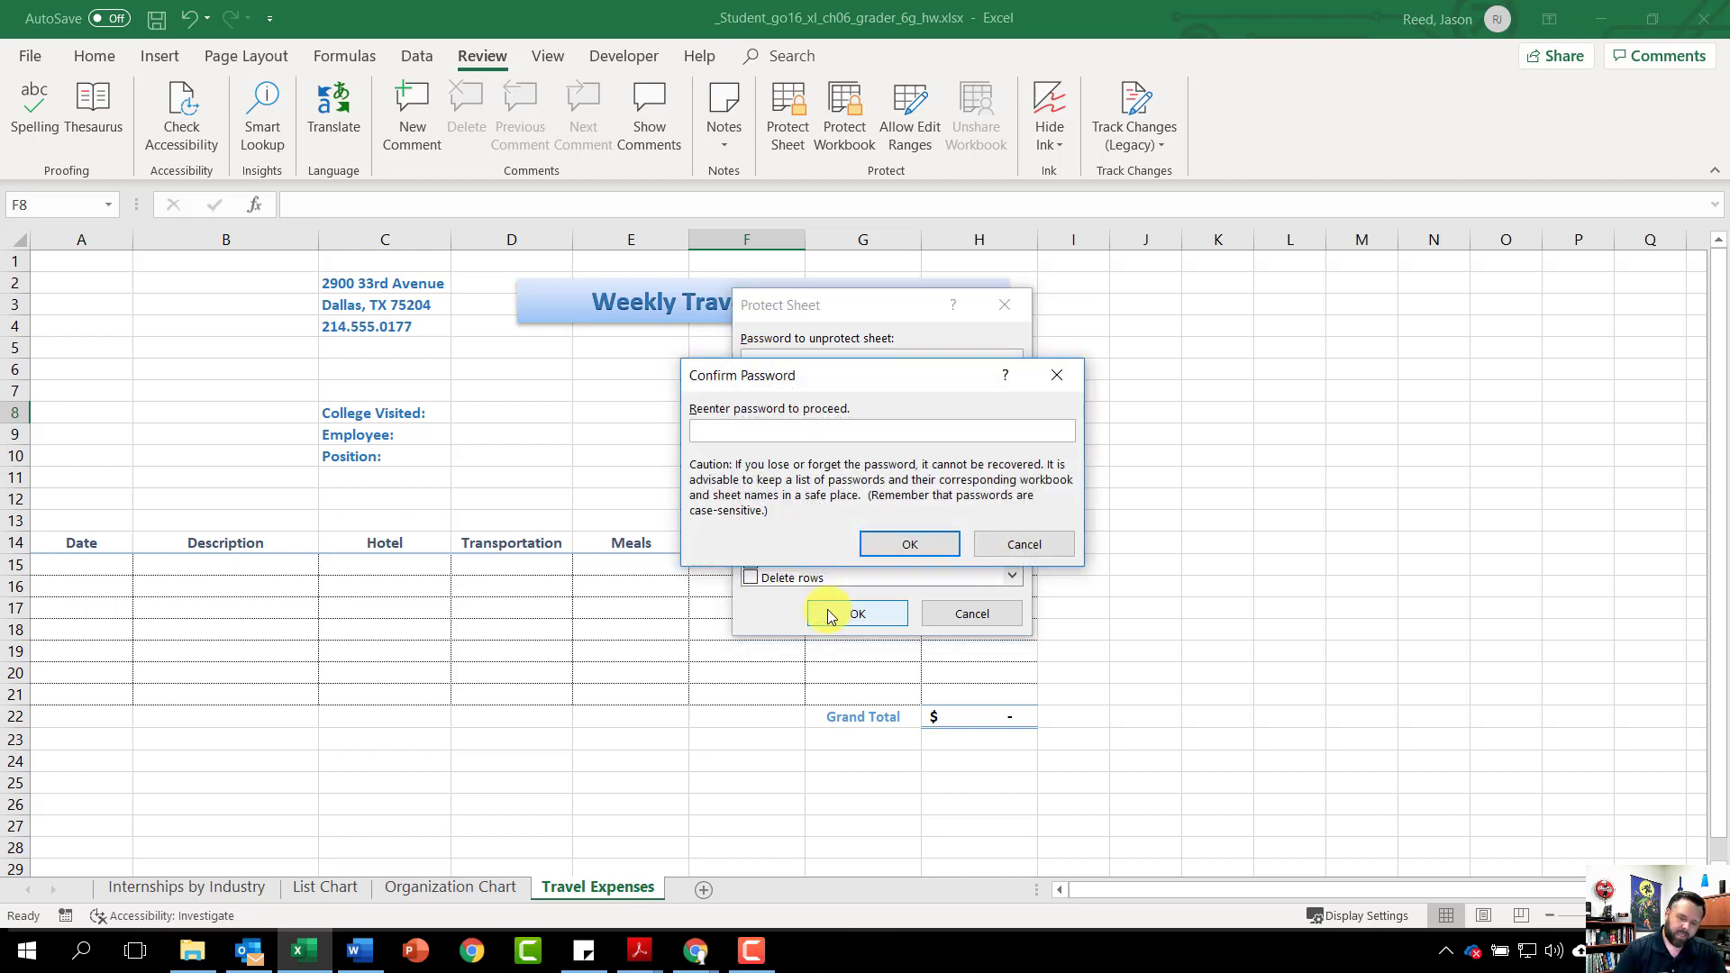
pyautogui.write('goseri')
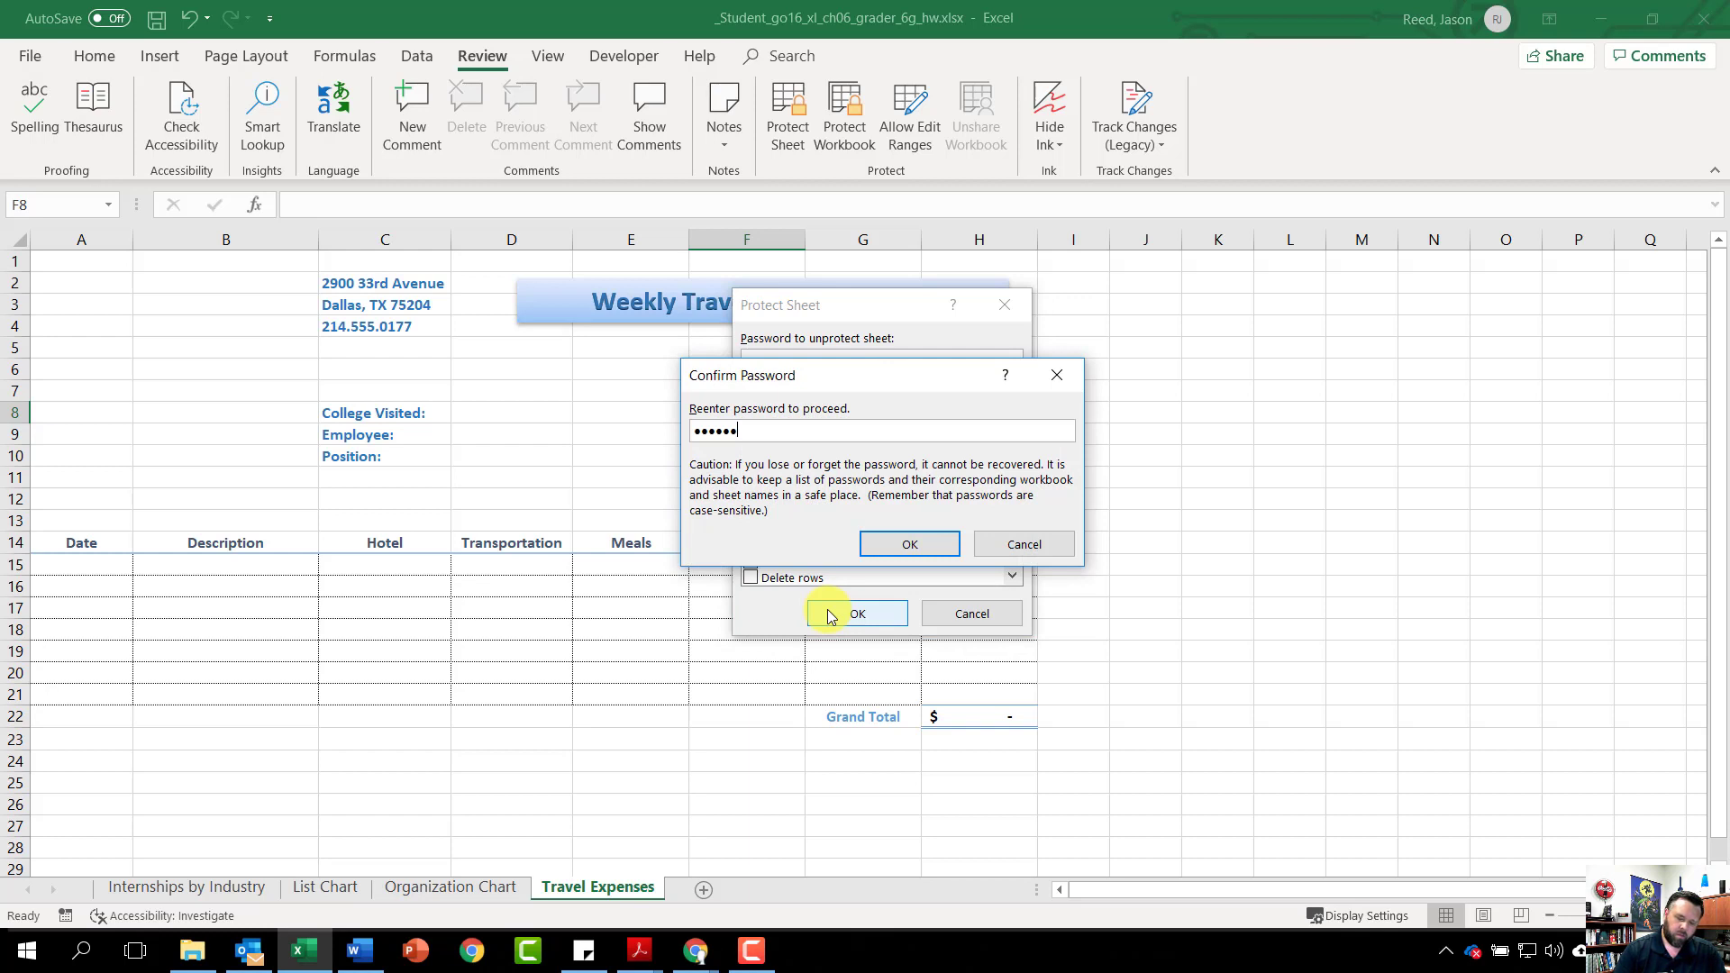
pyautogui.write('es')
pyautogui.click(905, 541)
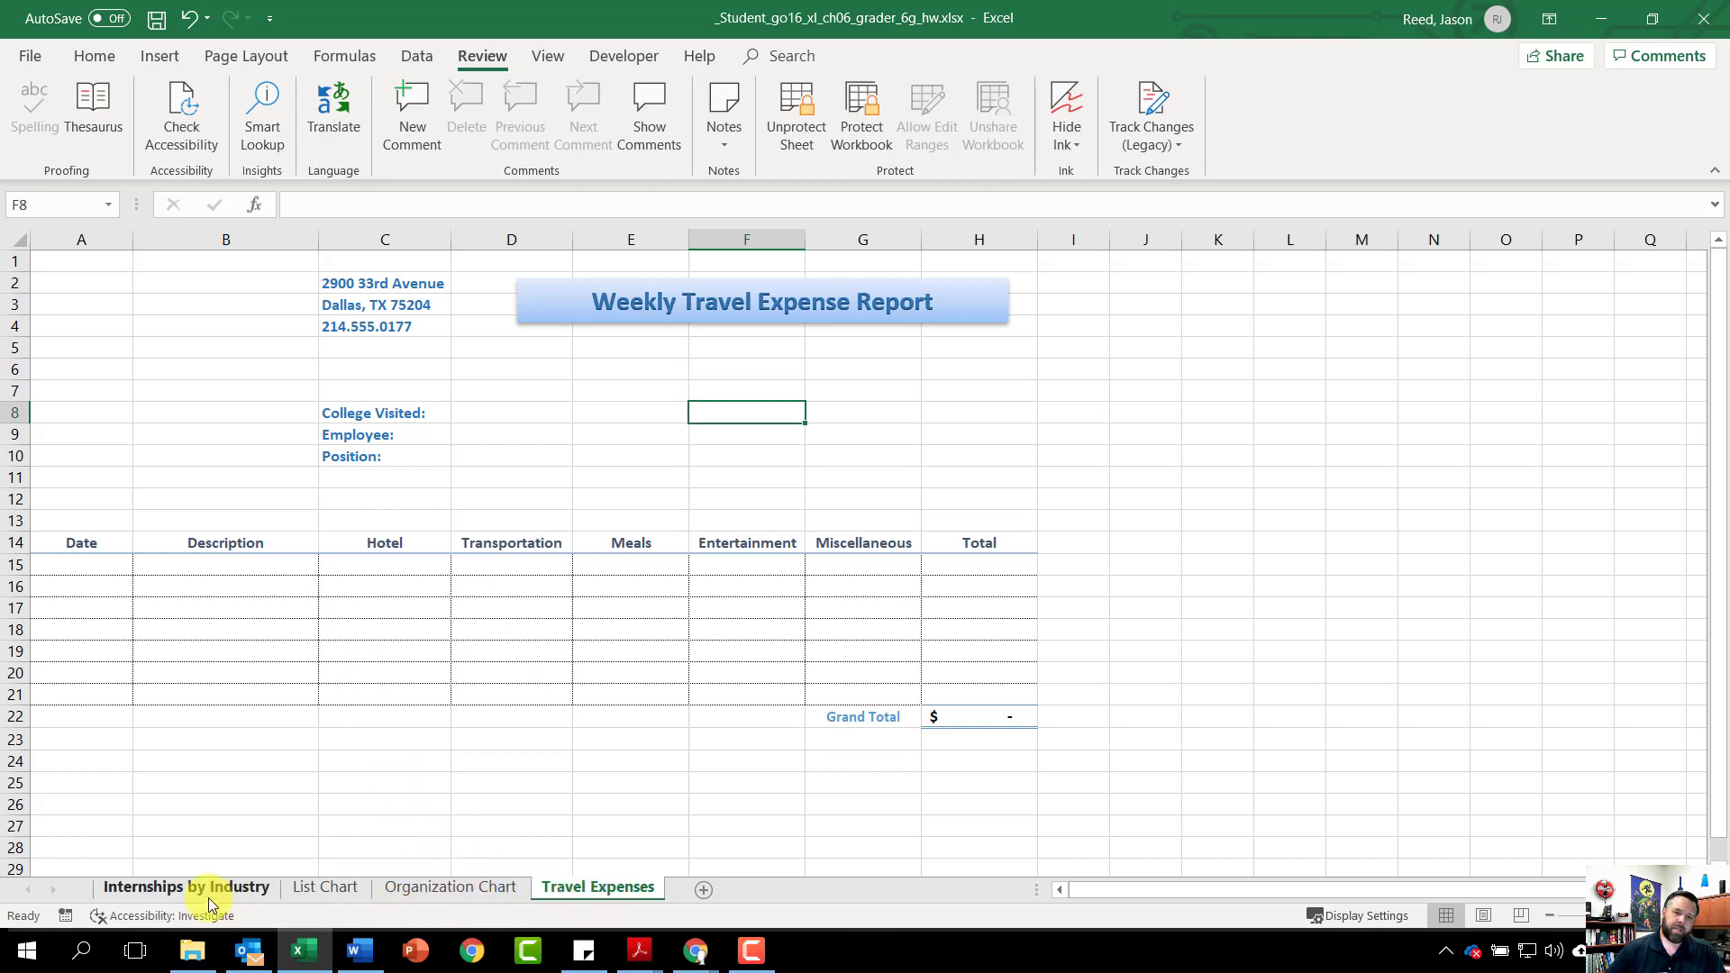
# Group all worksheets and add a custom footer with the file name in the left section
pyautogui.rightClick(578, 889)
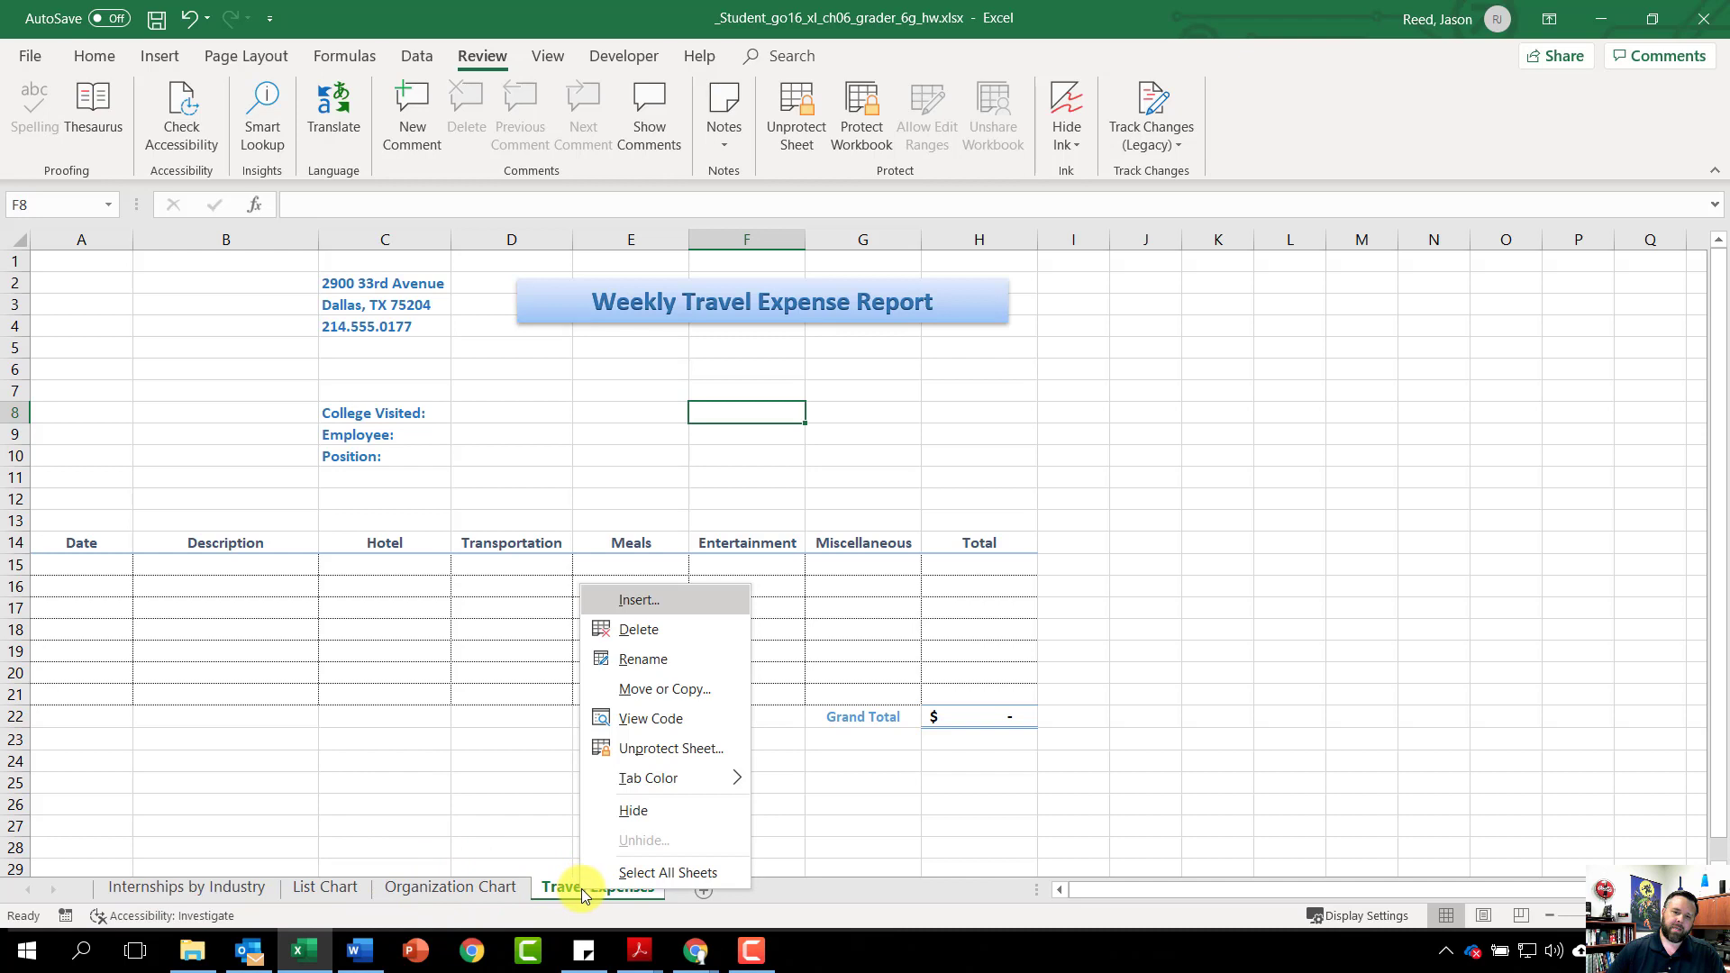
pyautogui.click(676, 873)
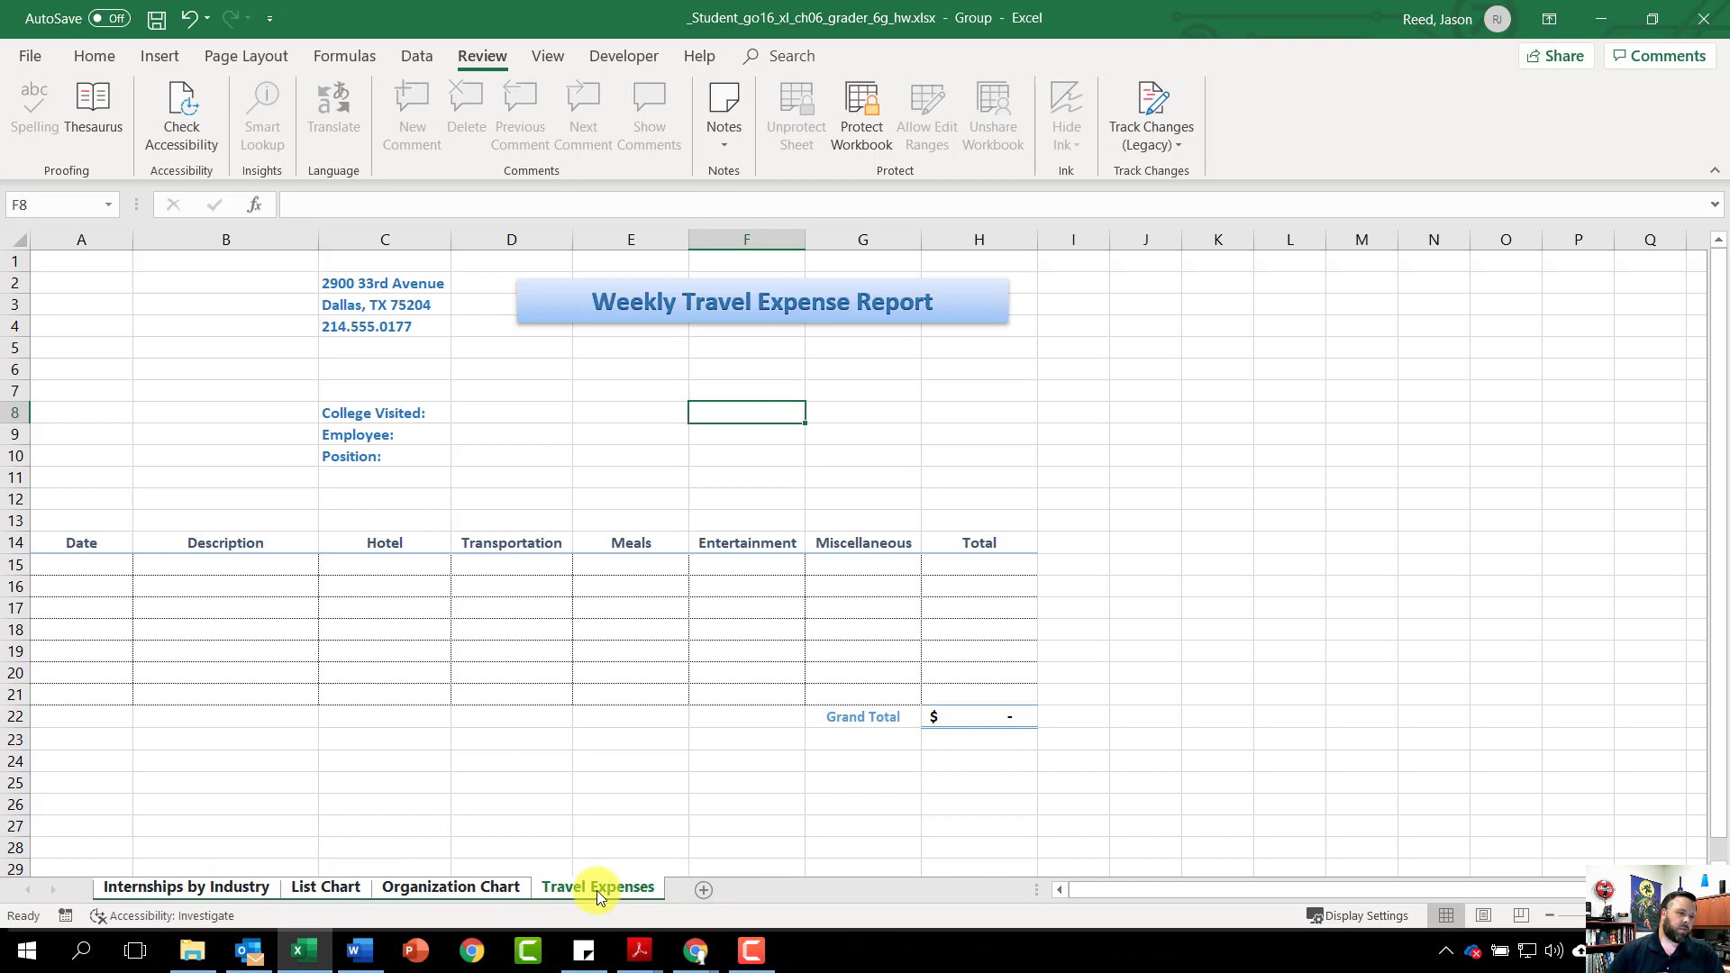
pyautogui.click(243, 59)
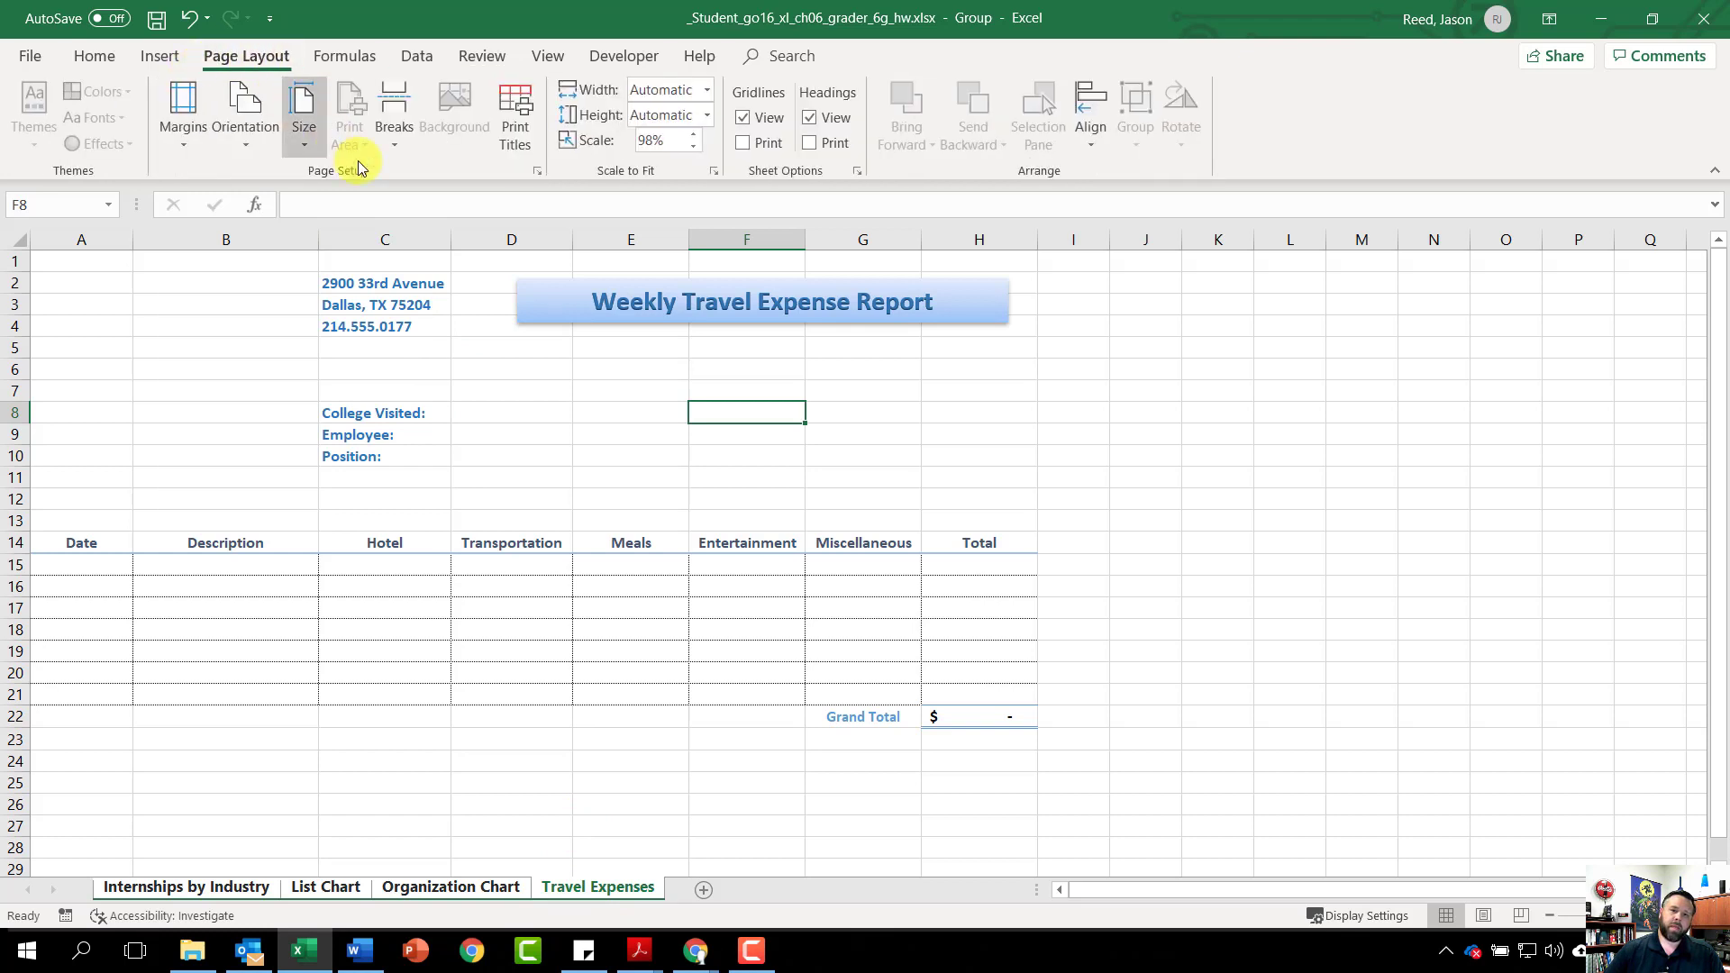
pyautogui.click(537, 170)
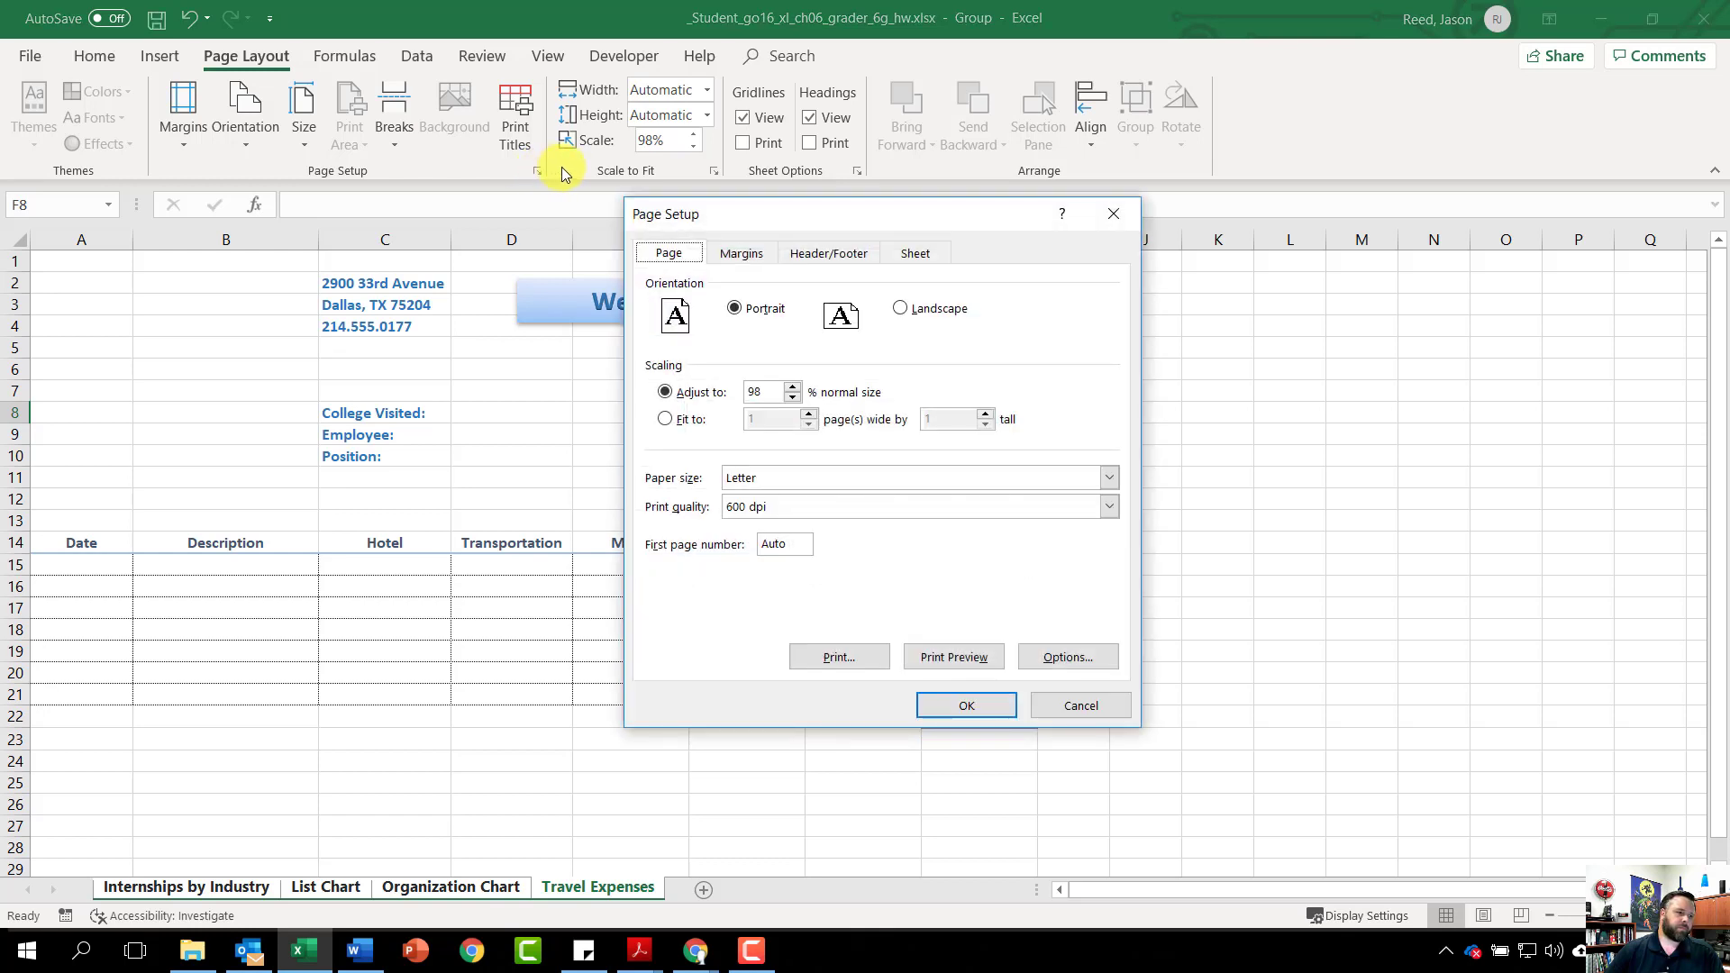
pyautogui.click(825, 258)
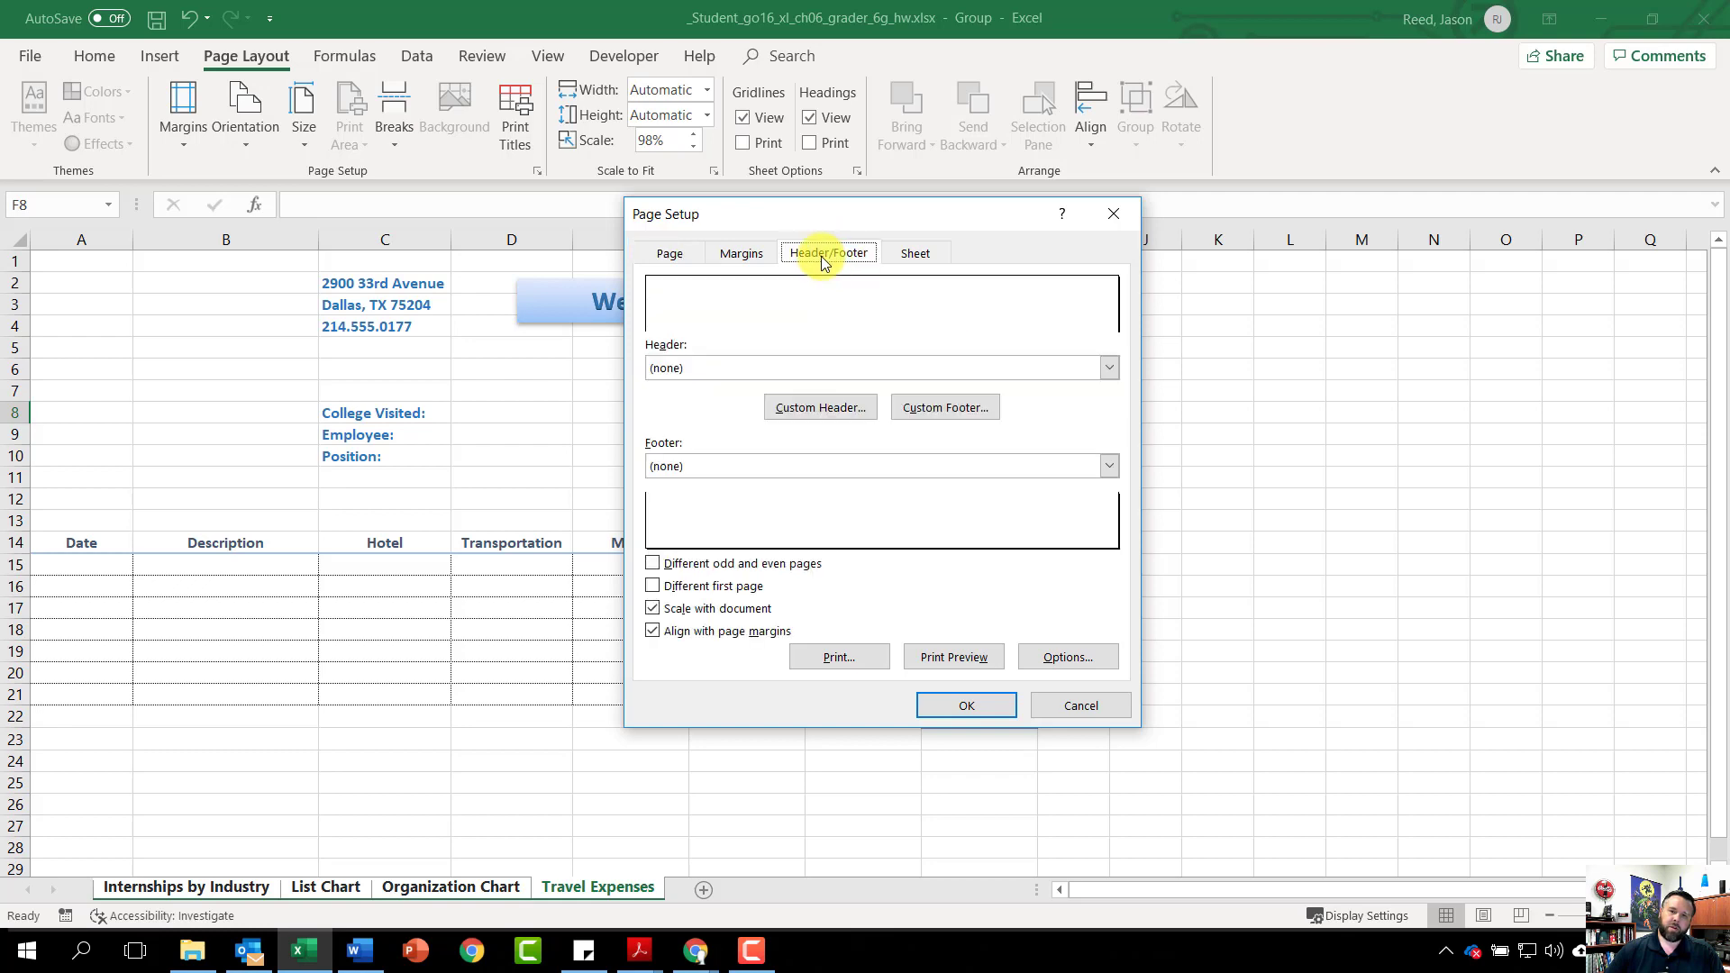
pyautogui.click(968, 409)
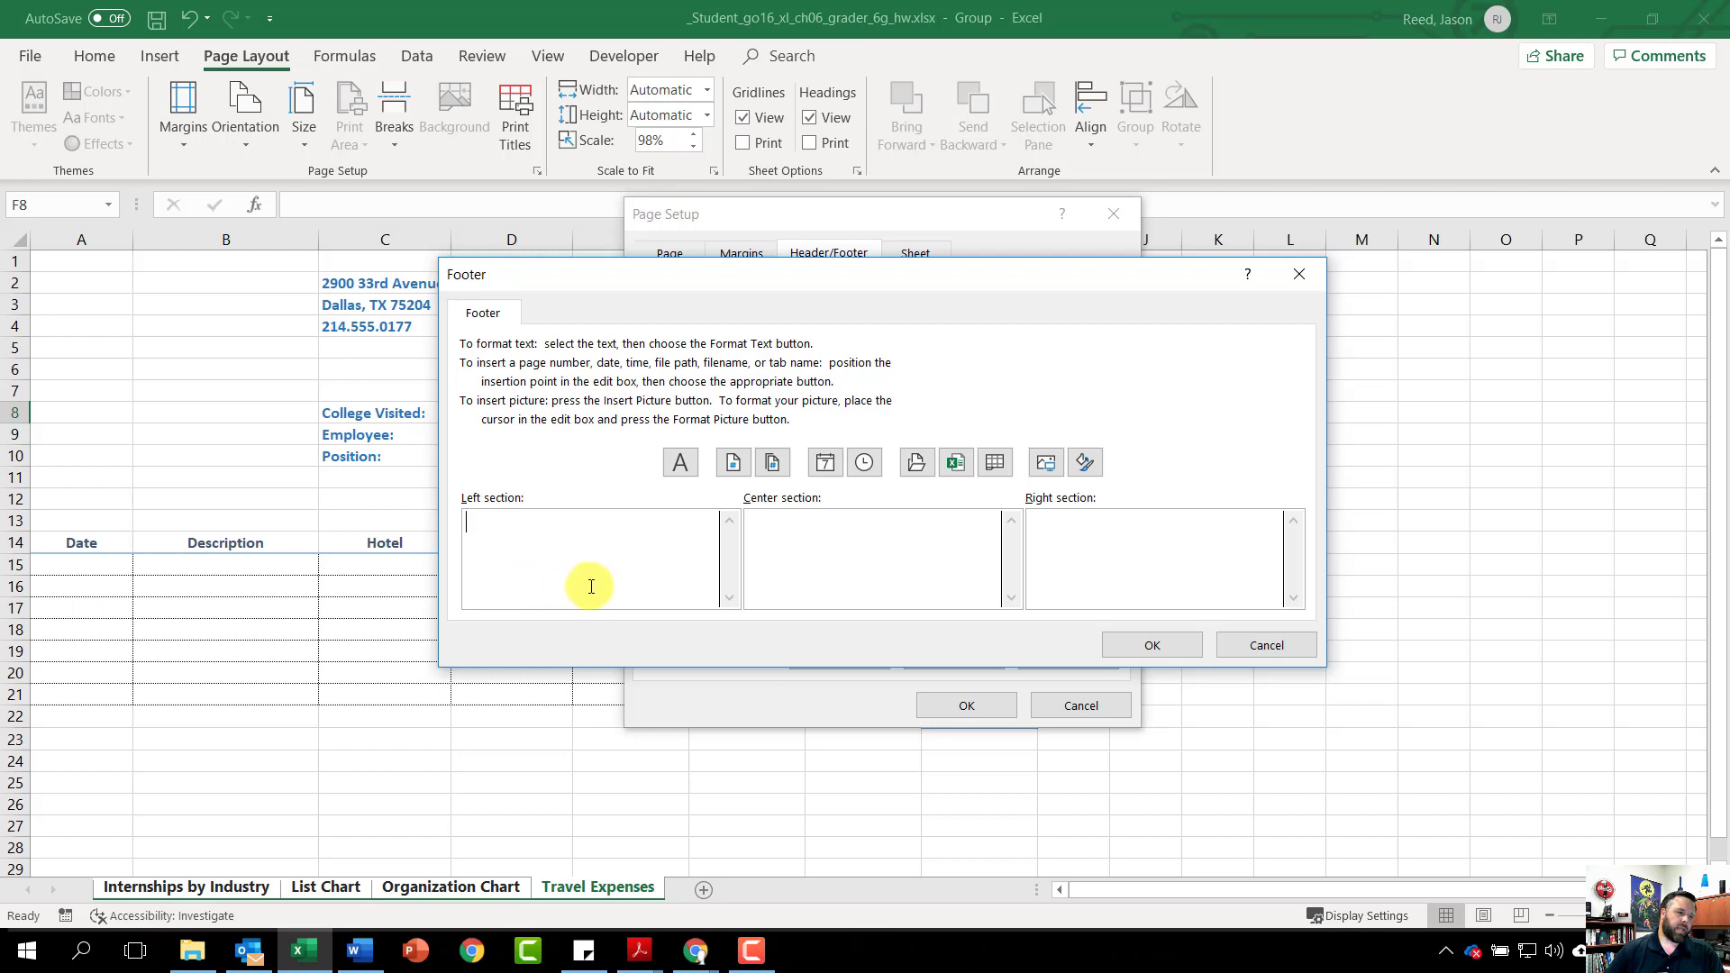
pyautogui.click(956, 465)
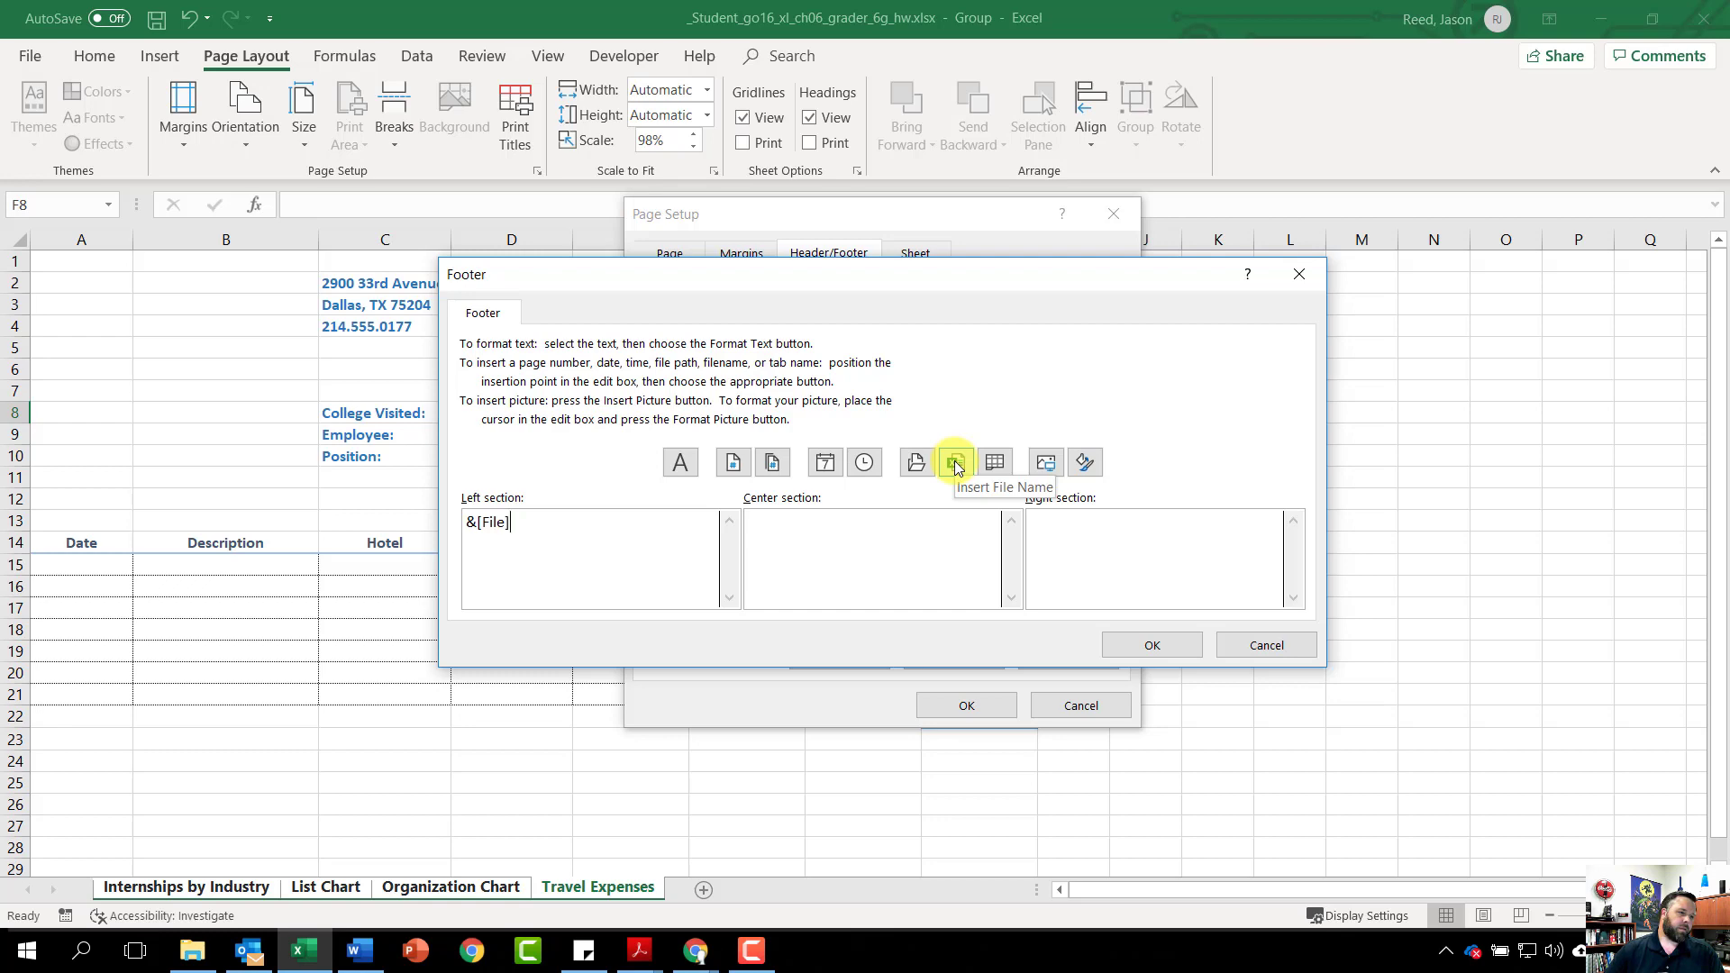
pyautogui.click(1149, 649)
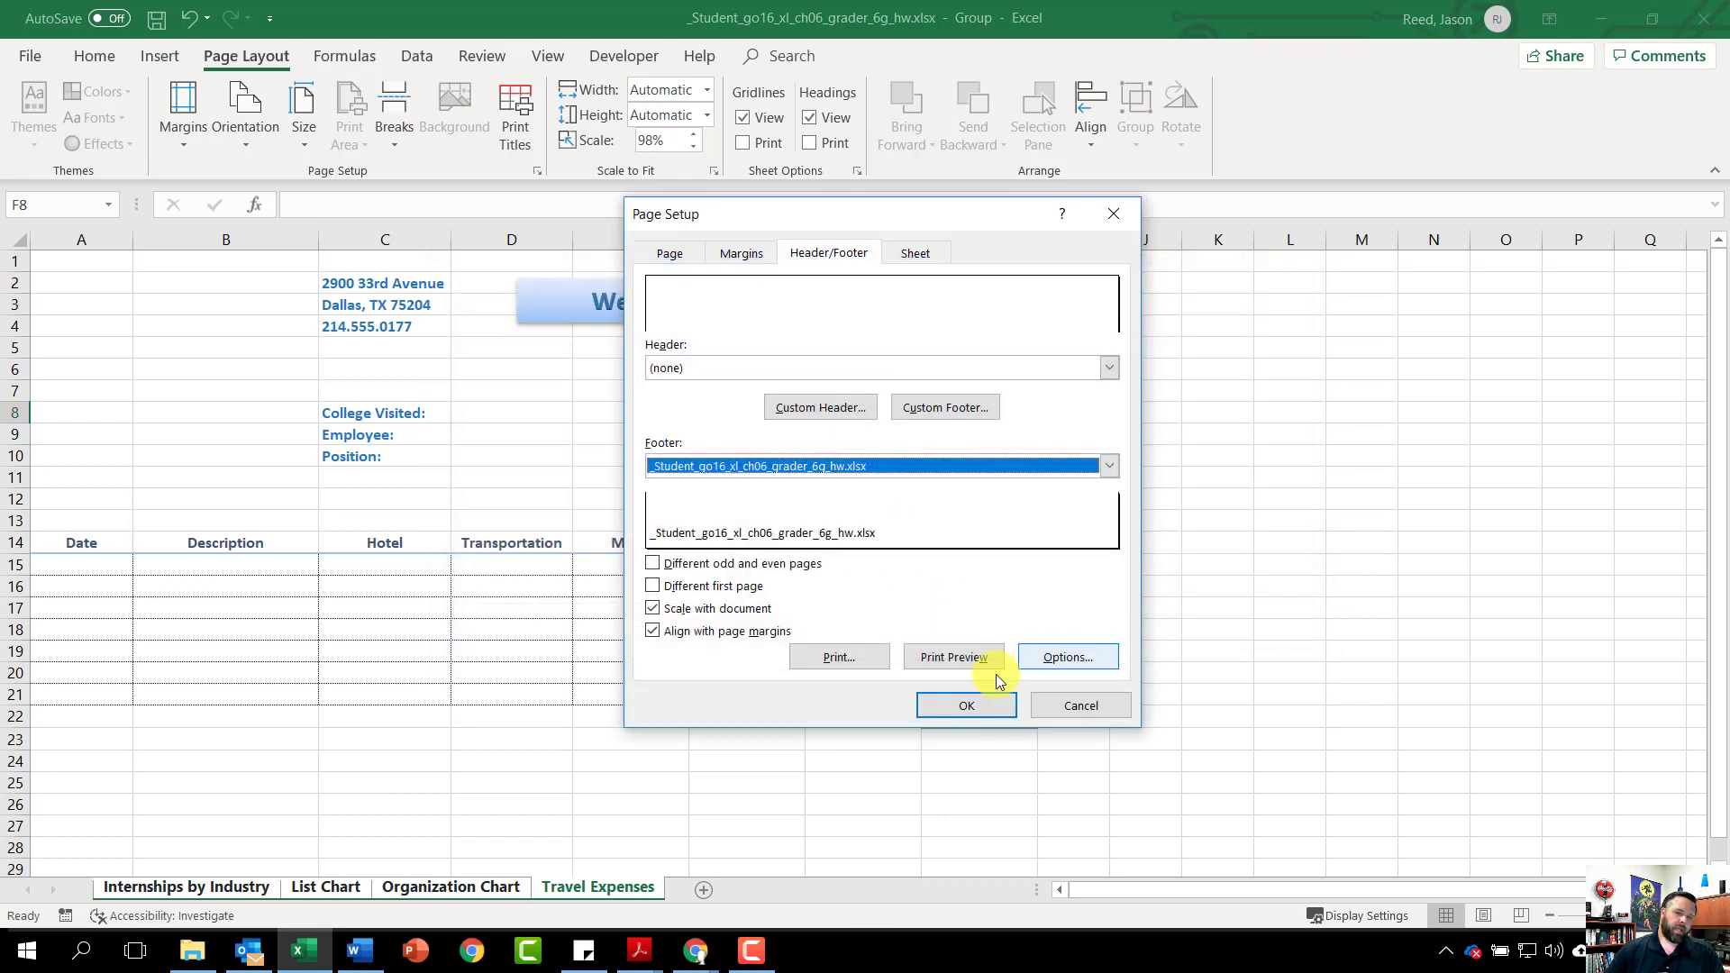
pyautogui.click(968, 706)
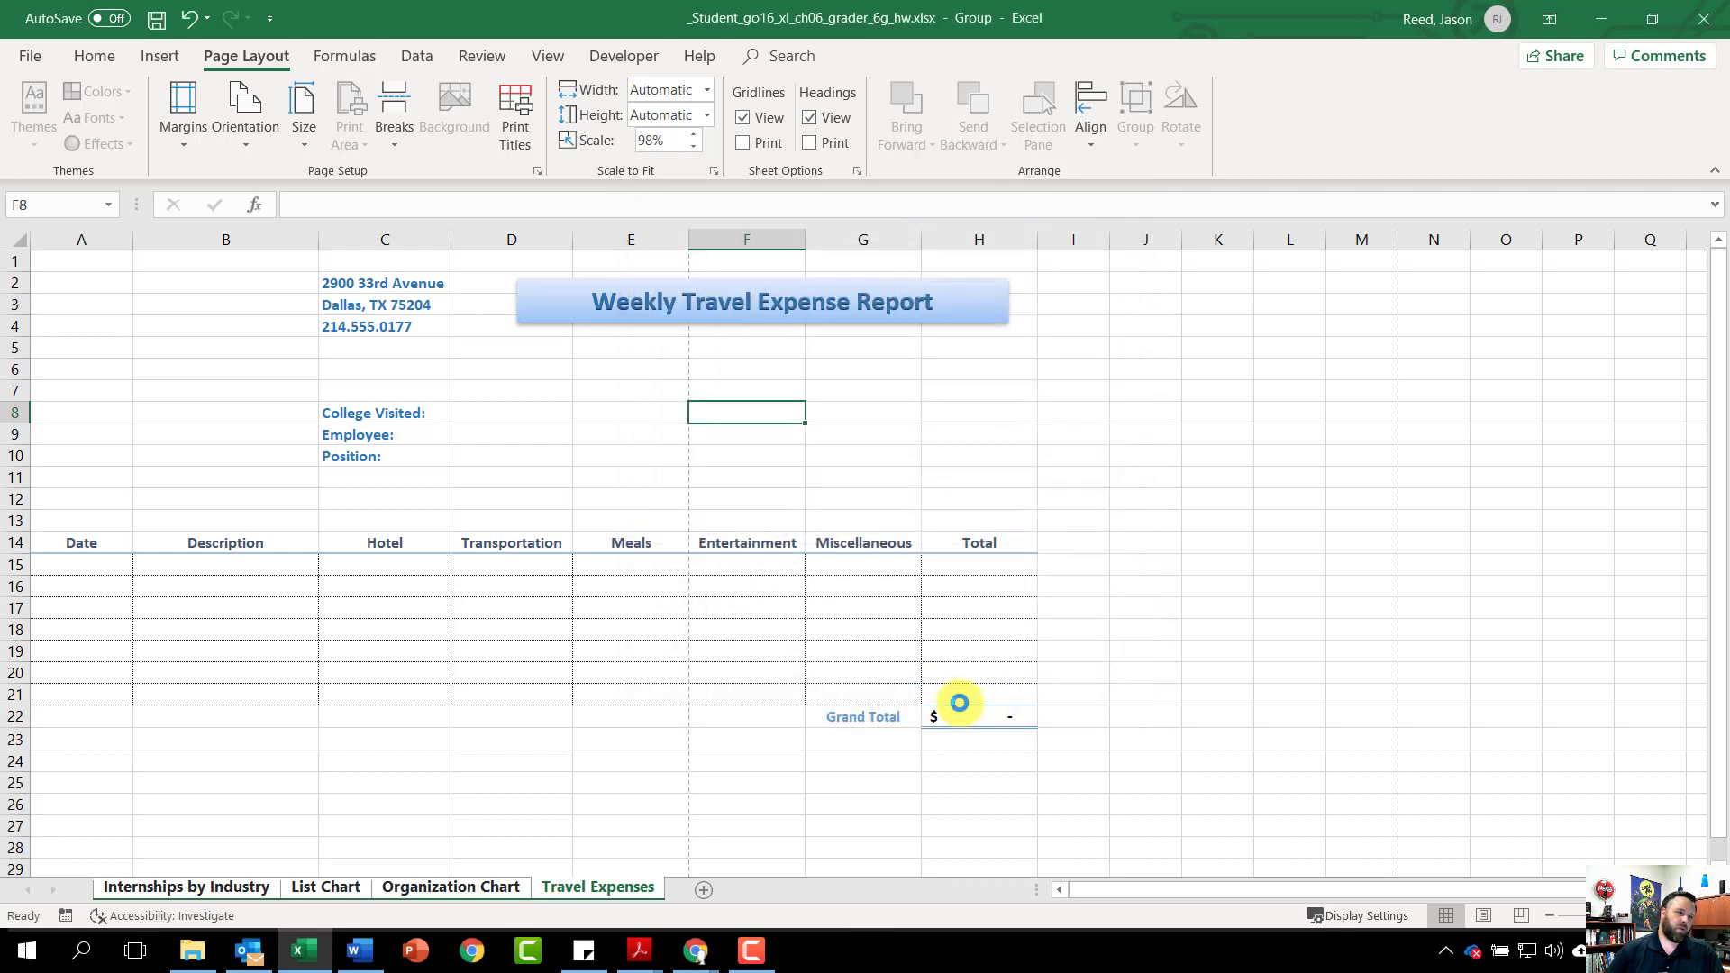
# Ungroup sheets, group Internships by Industry, List Chart and Organization Chart, and set them to portrait
pyautogui.rightClick(598, 888)
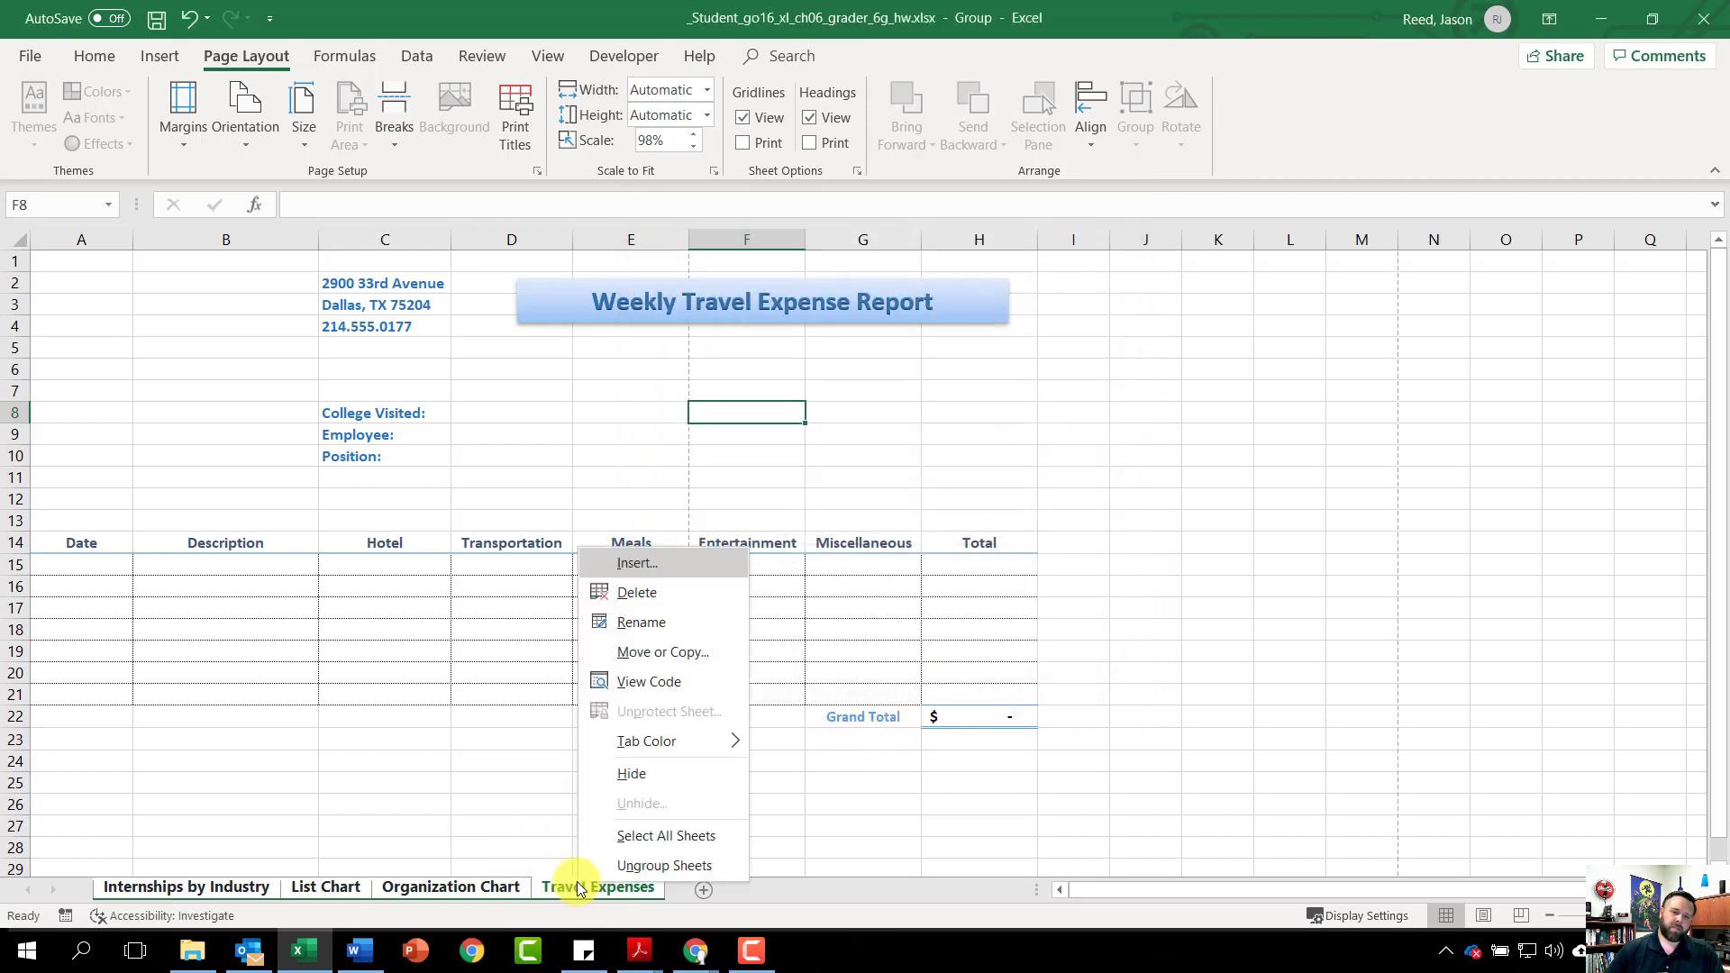
pyautogui.click(673, 867)
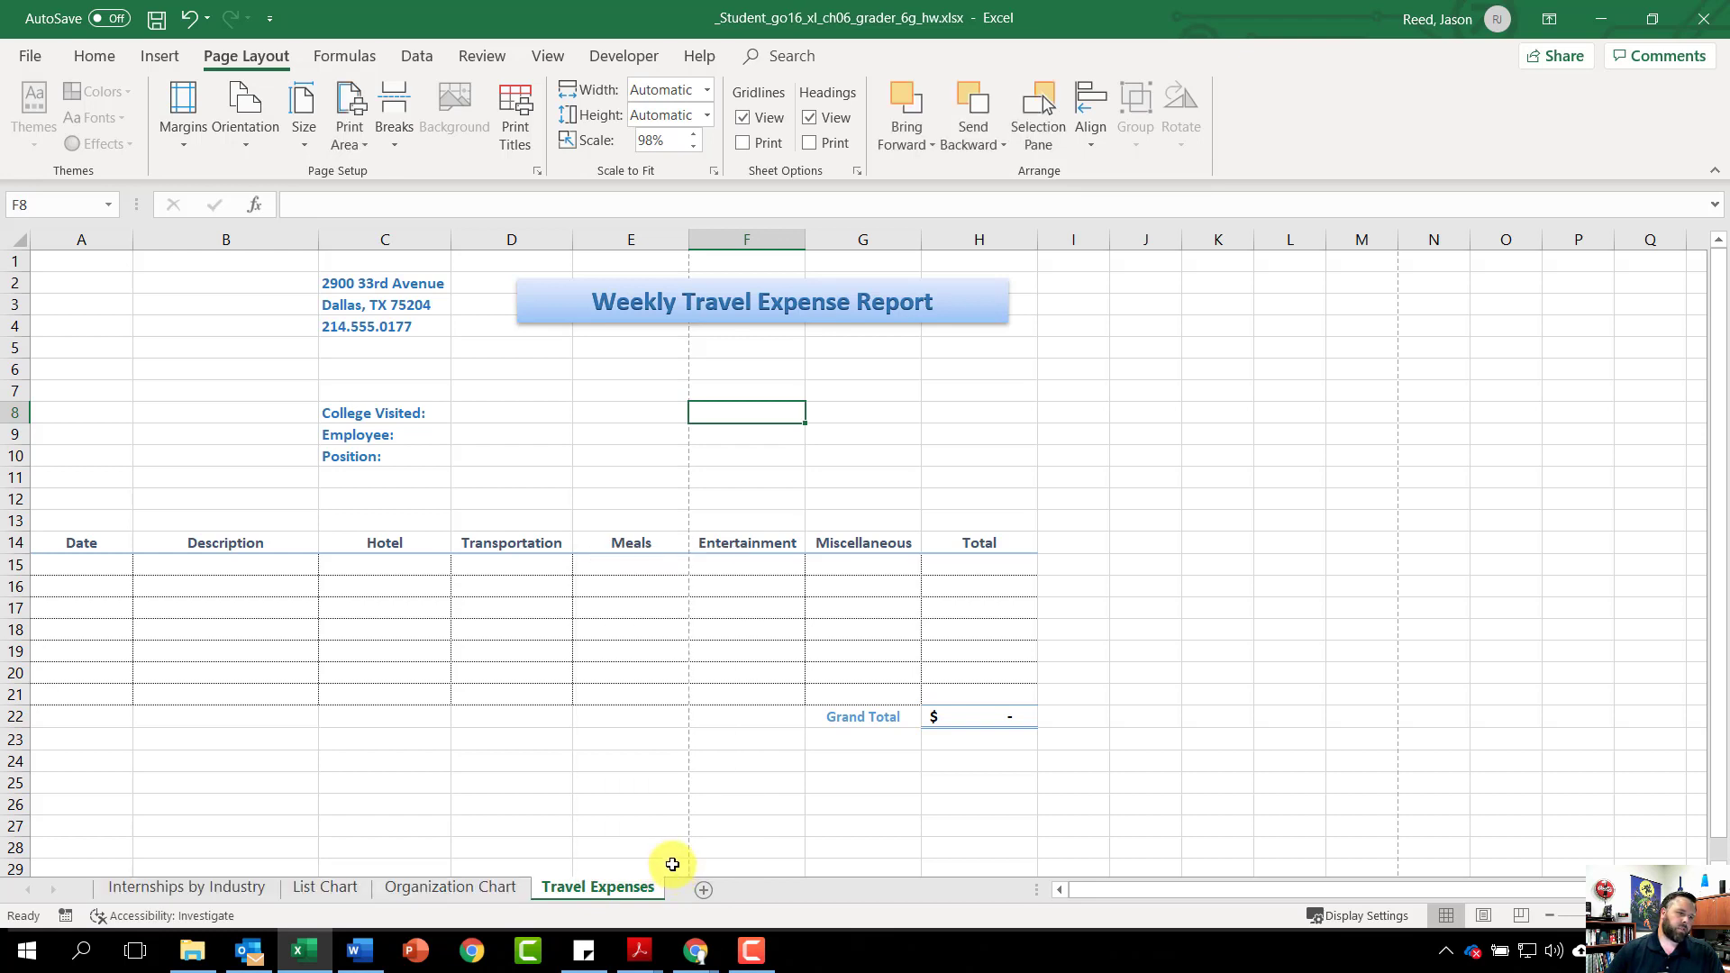
pyautogui.click(186, 893)
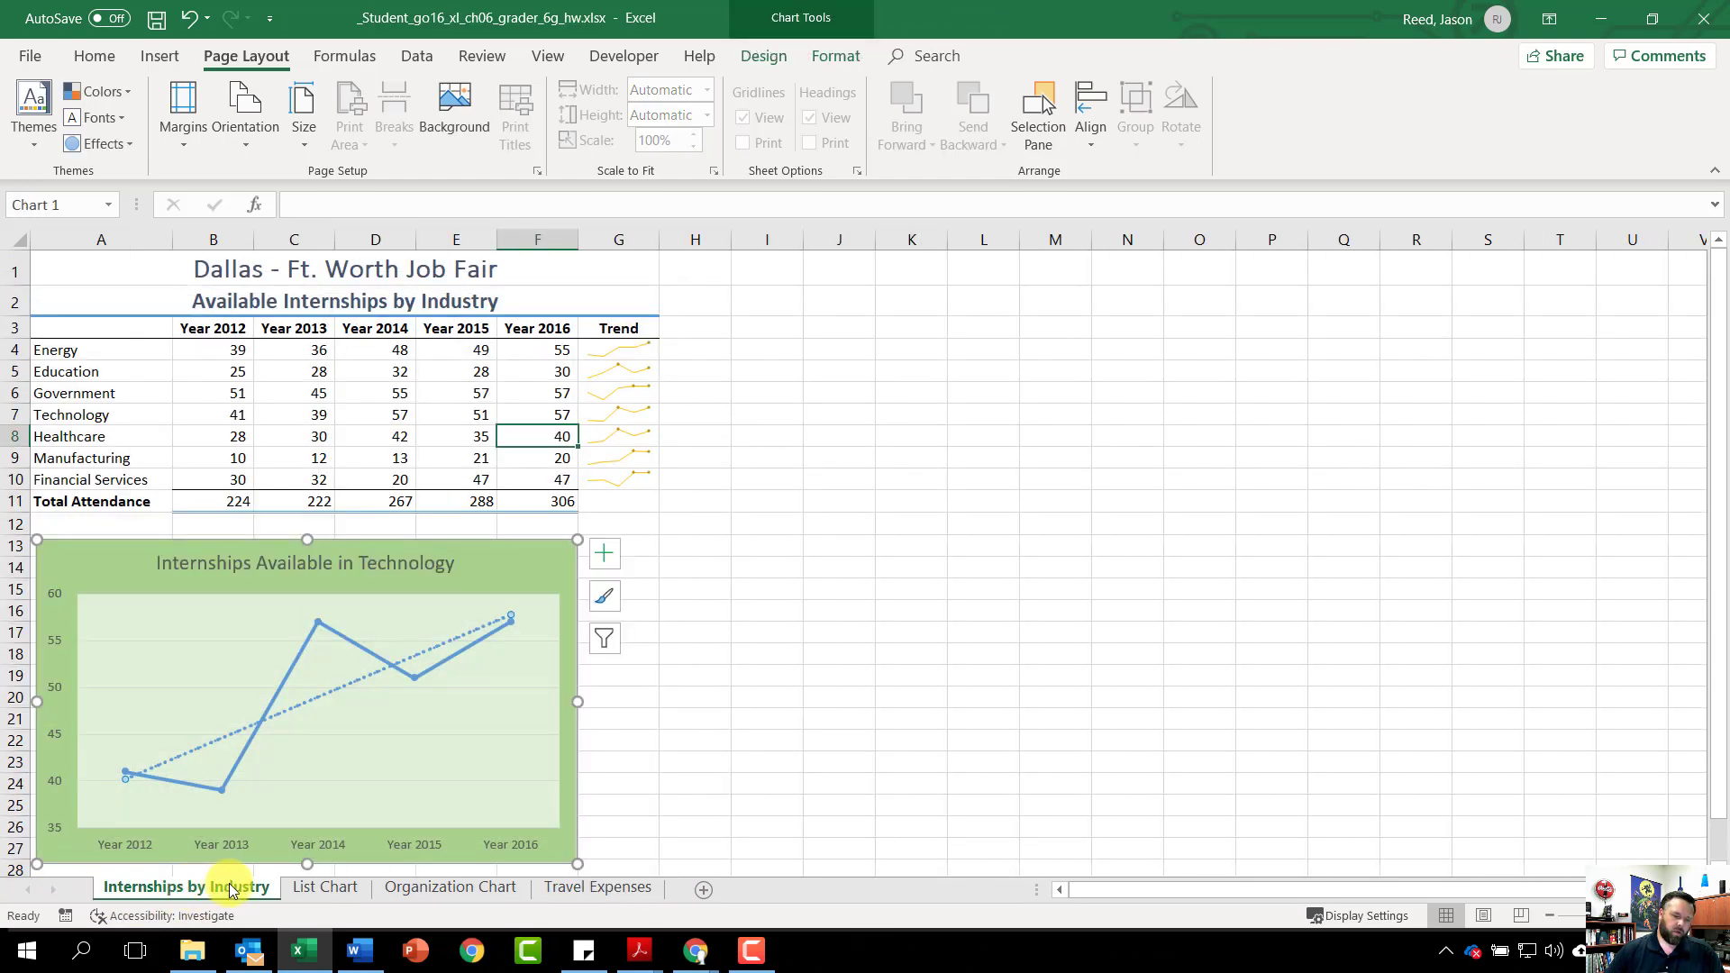
pyautogui.keyDown('shift'); pyautogui.click(325, 890); pyautogui.keyUp('shift')
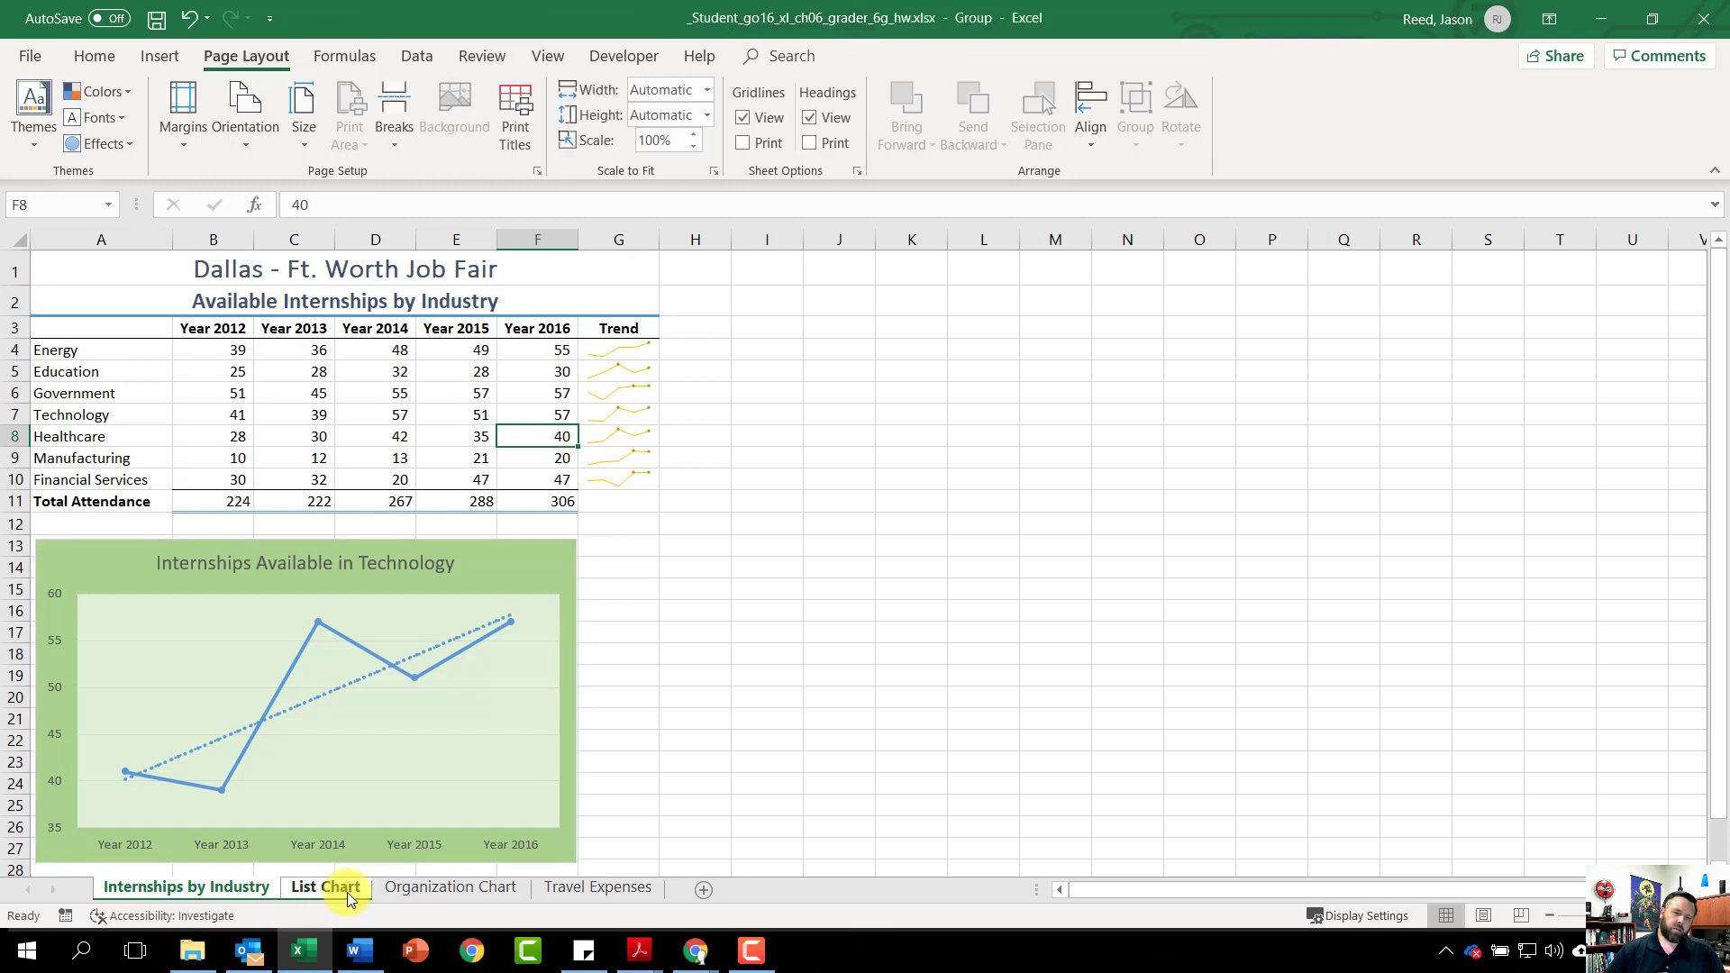
pyautogui.keyDown('shift'); pyautogui.click(441, 890); pyautogui.keyUp('shift')
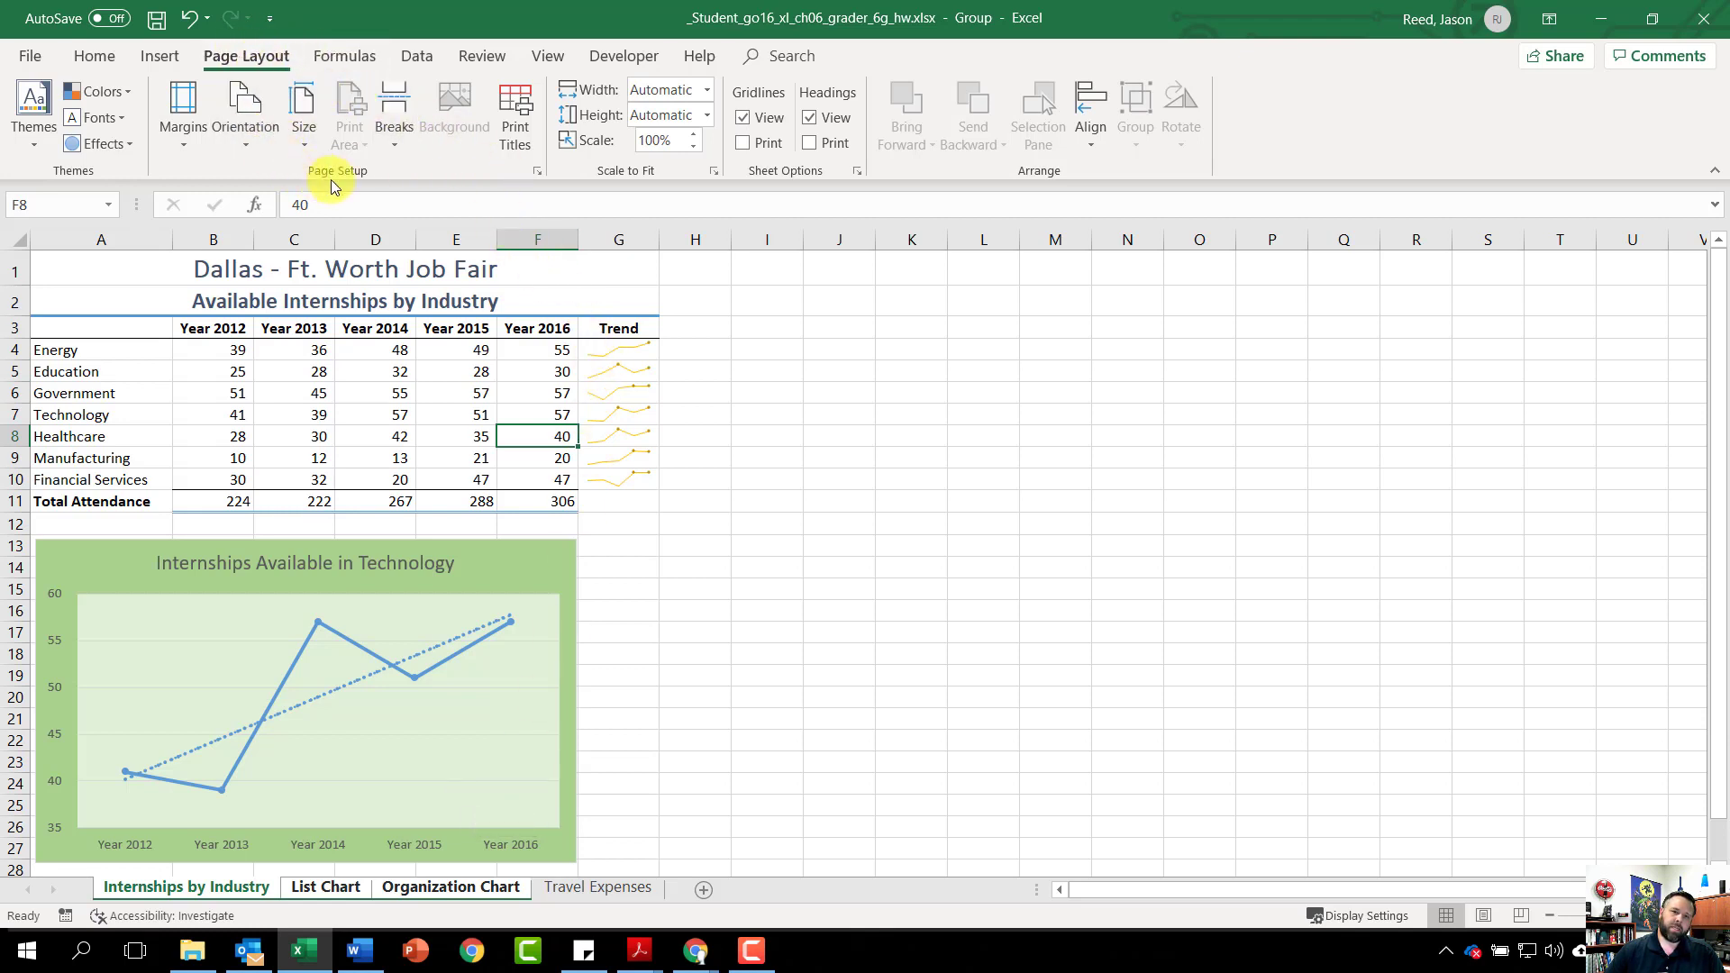
pyautogui.click(243, 144)
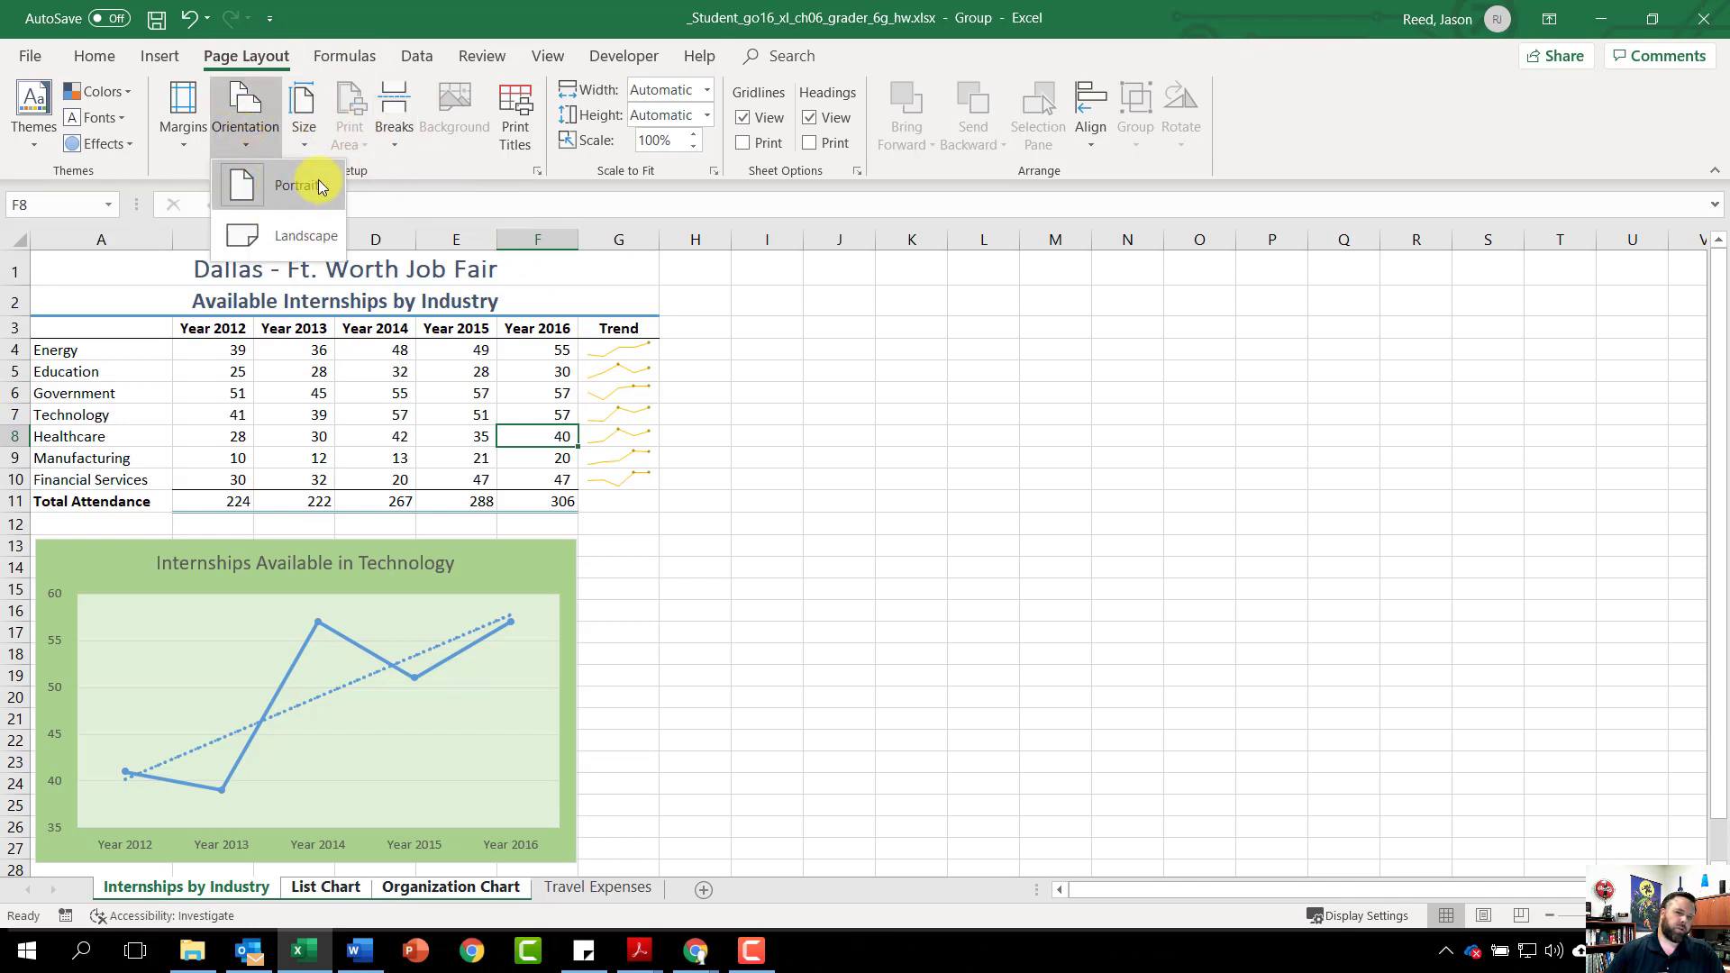
pyautogui.click(315, 184)
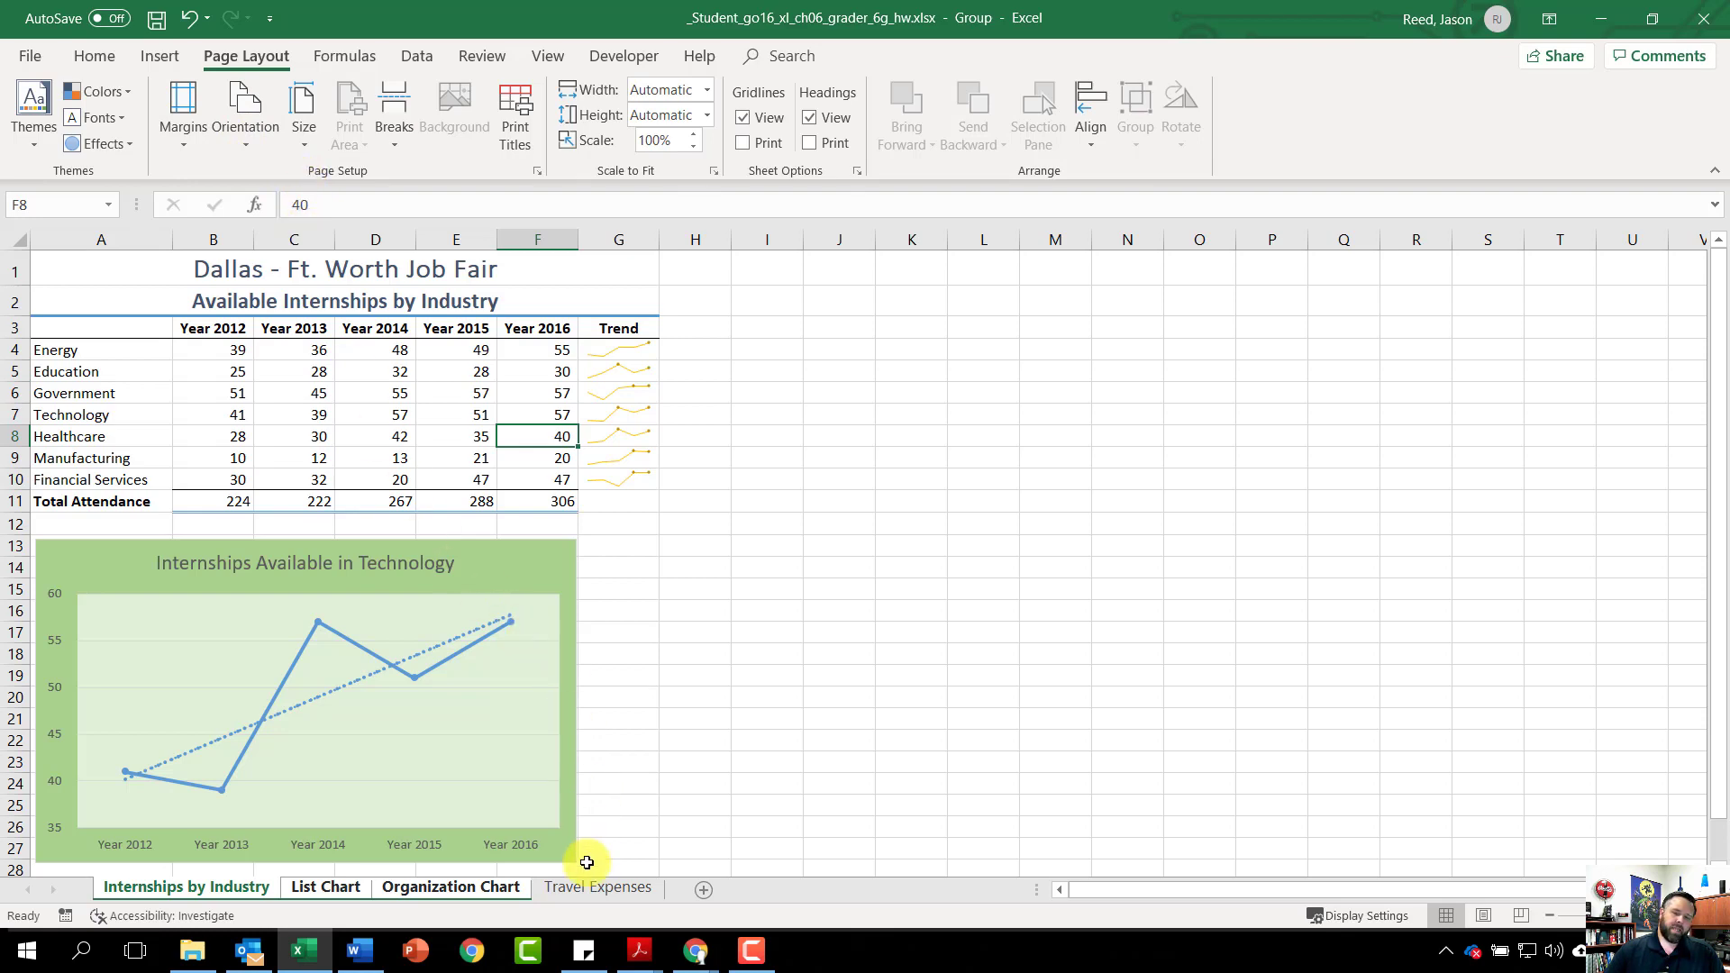
# Set the Travel Expenses sheet's orientation to landscape
pyautogui.click(596, 887)
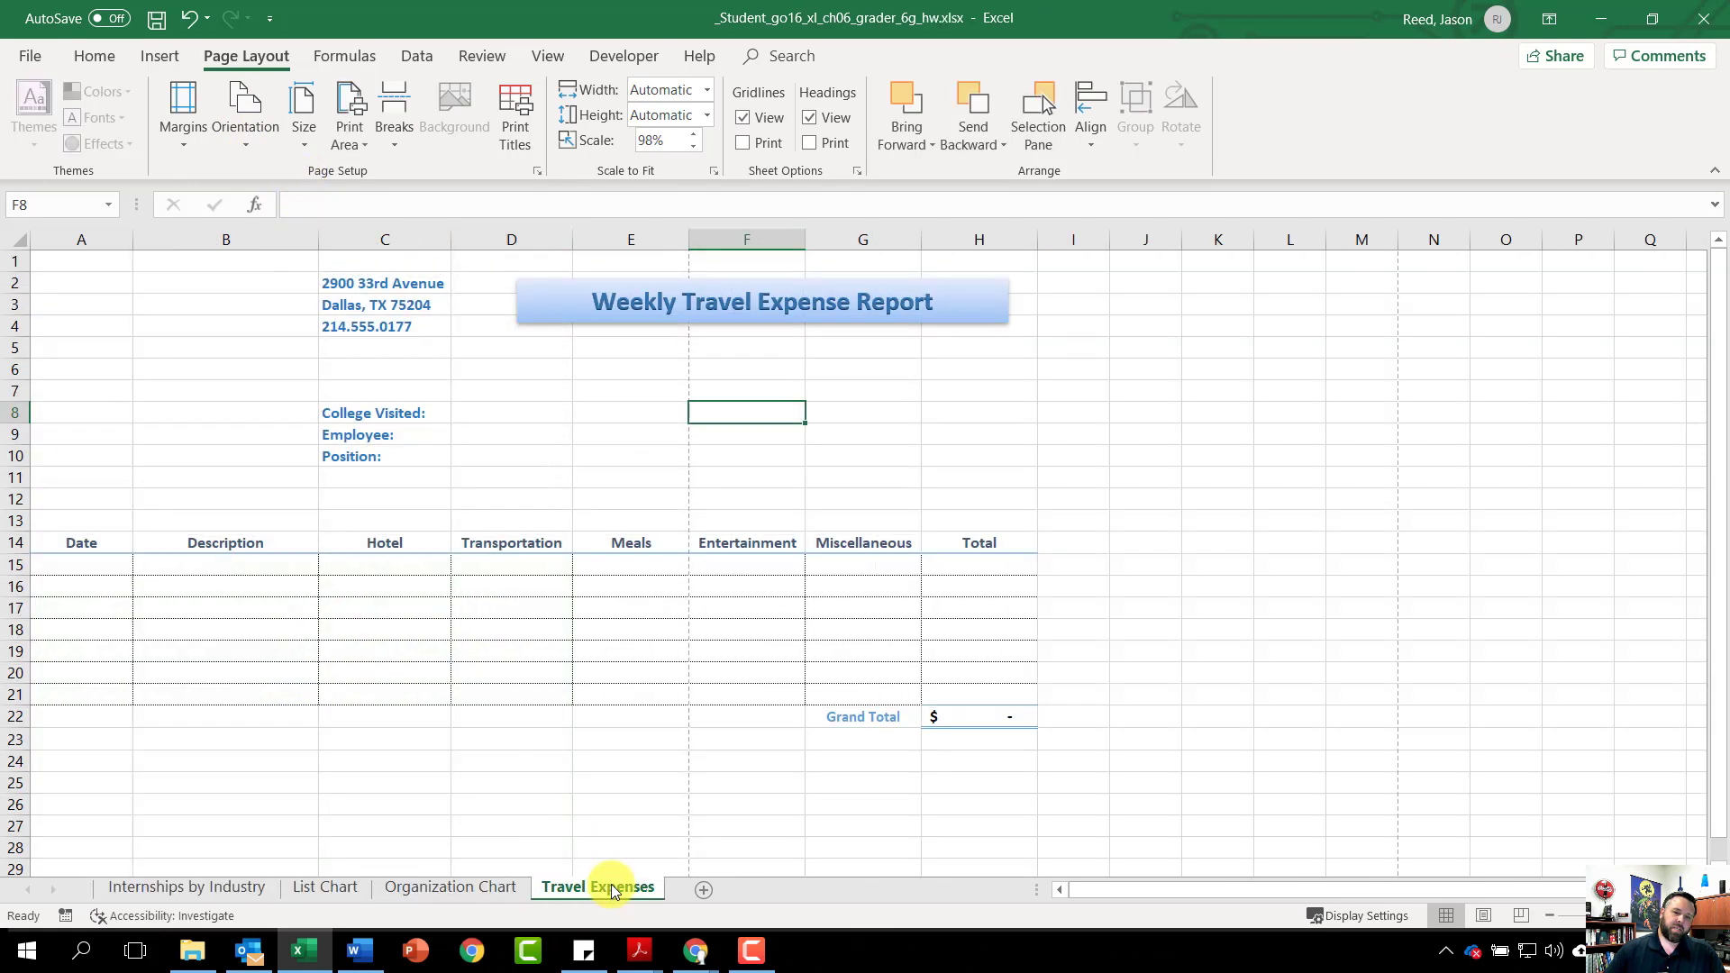
pyautogui.click(232, 115)
pyautogui.click(261, 237)
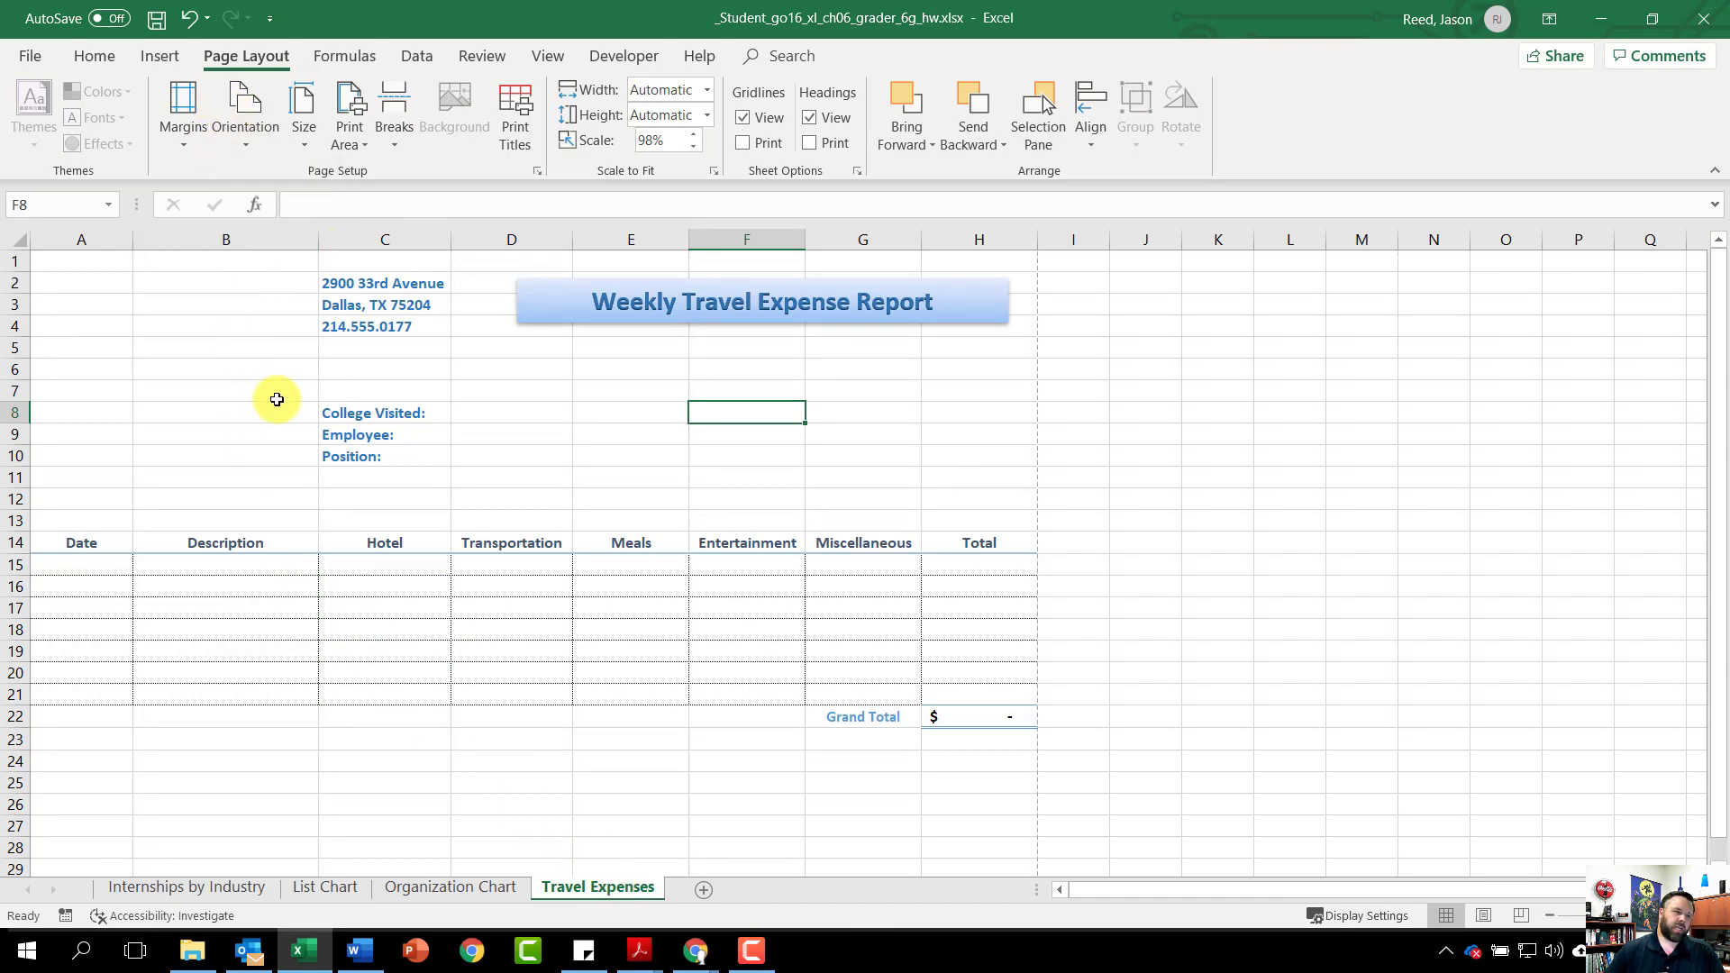
# In the full document properties, add the tag 'travel template' and subject 'cgs'
pyautogui.click(30, 58)
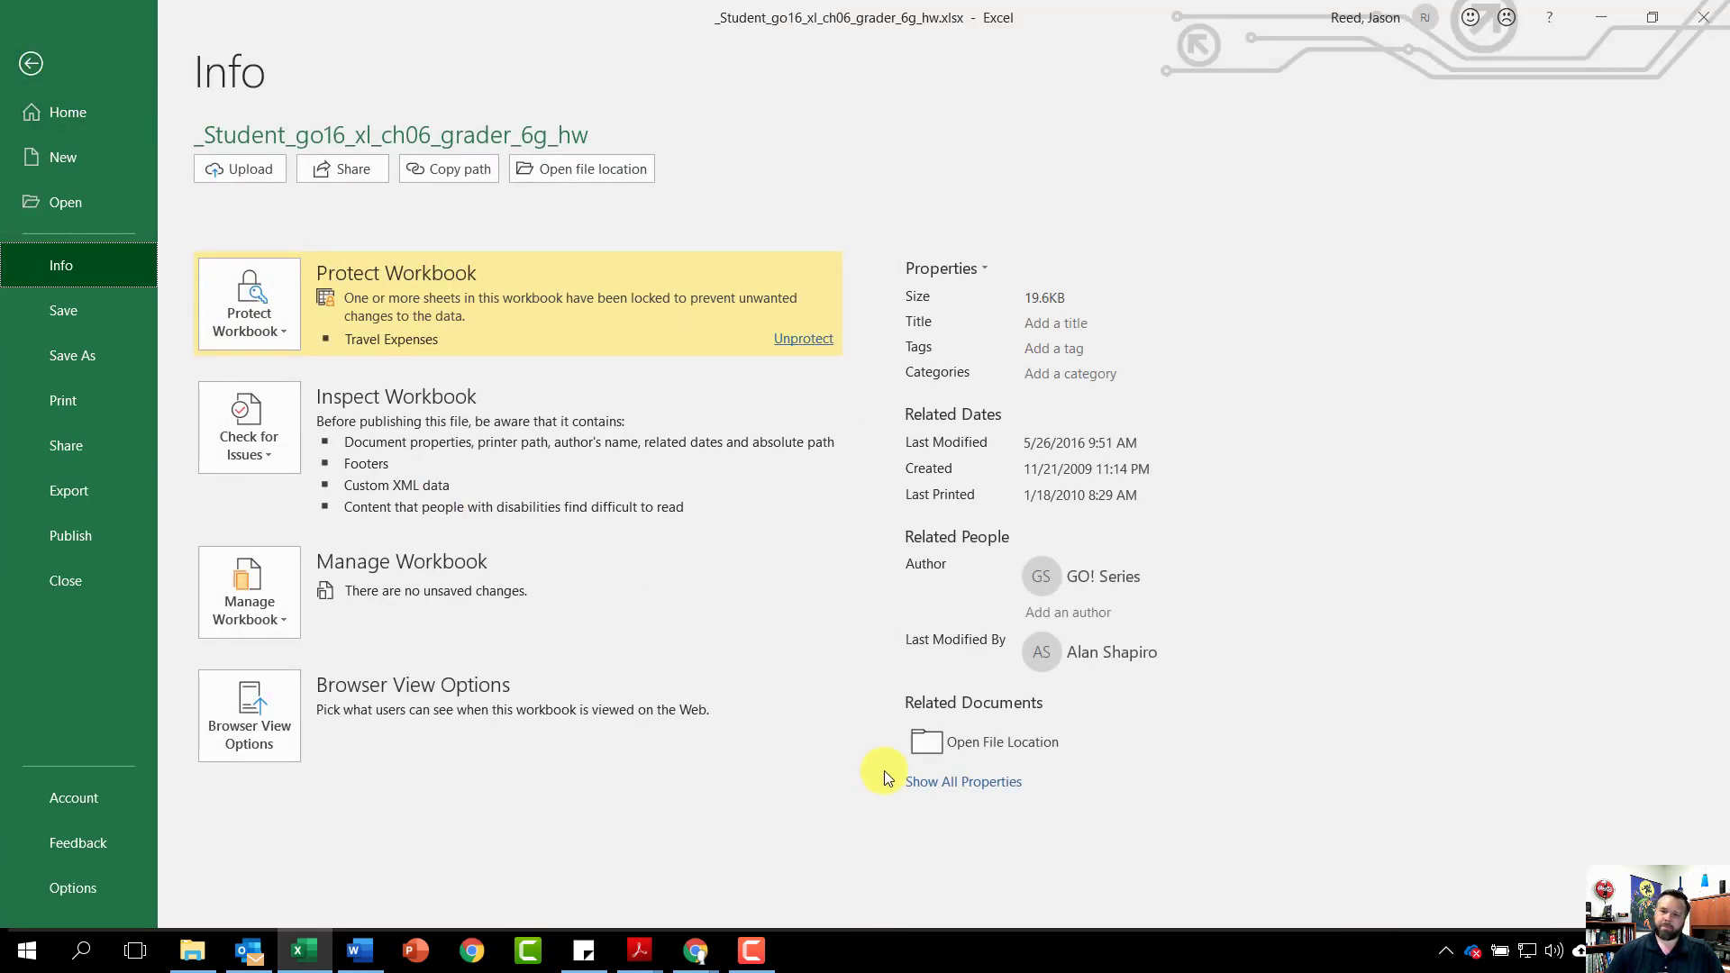
pyautogui.click(960, 782)
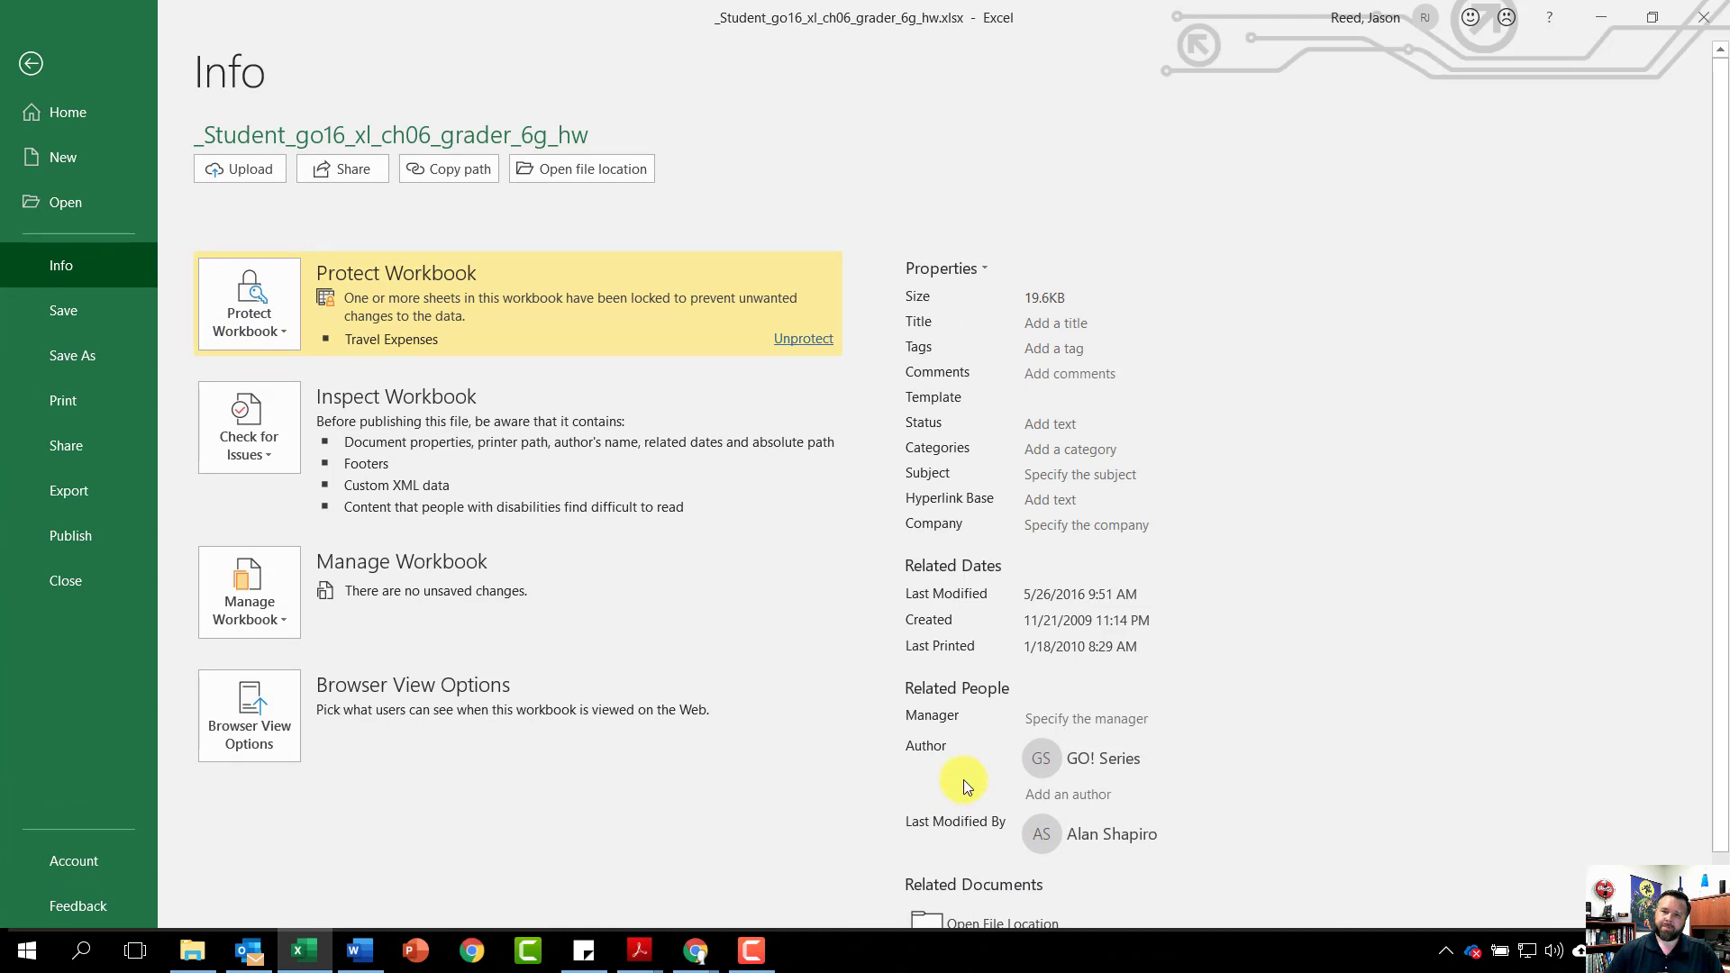
pyautogui.click(1045, 352)
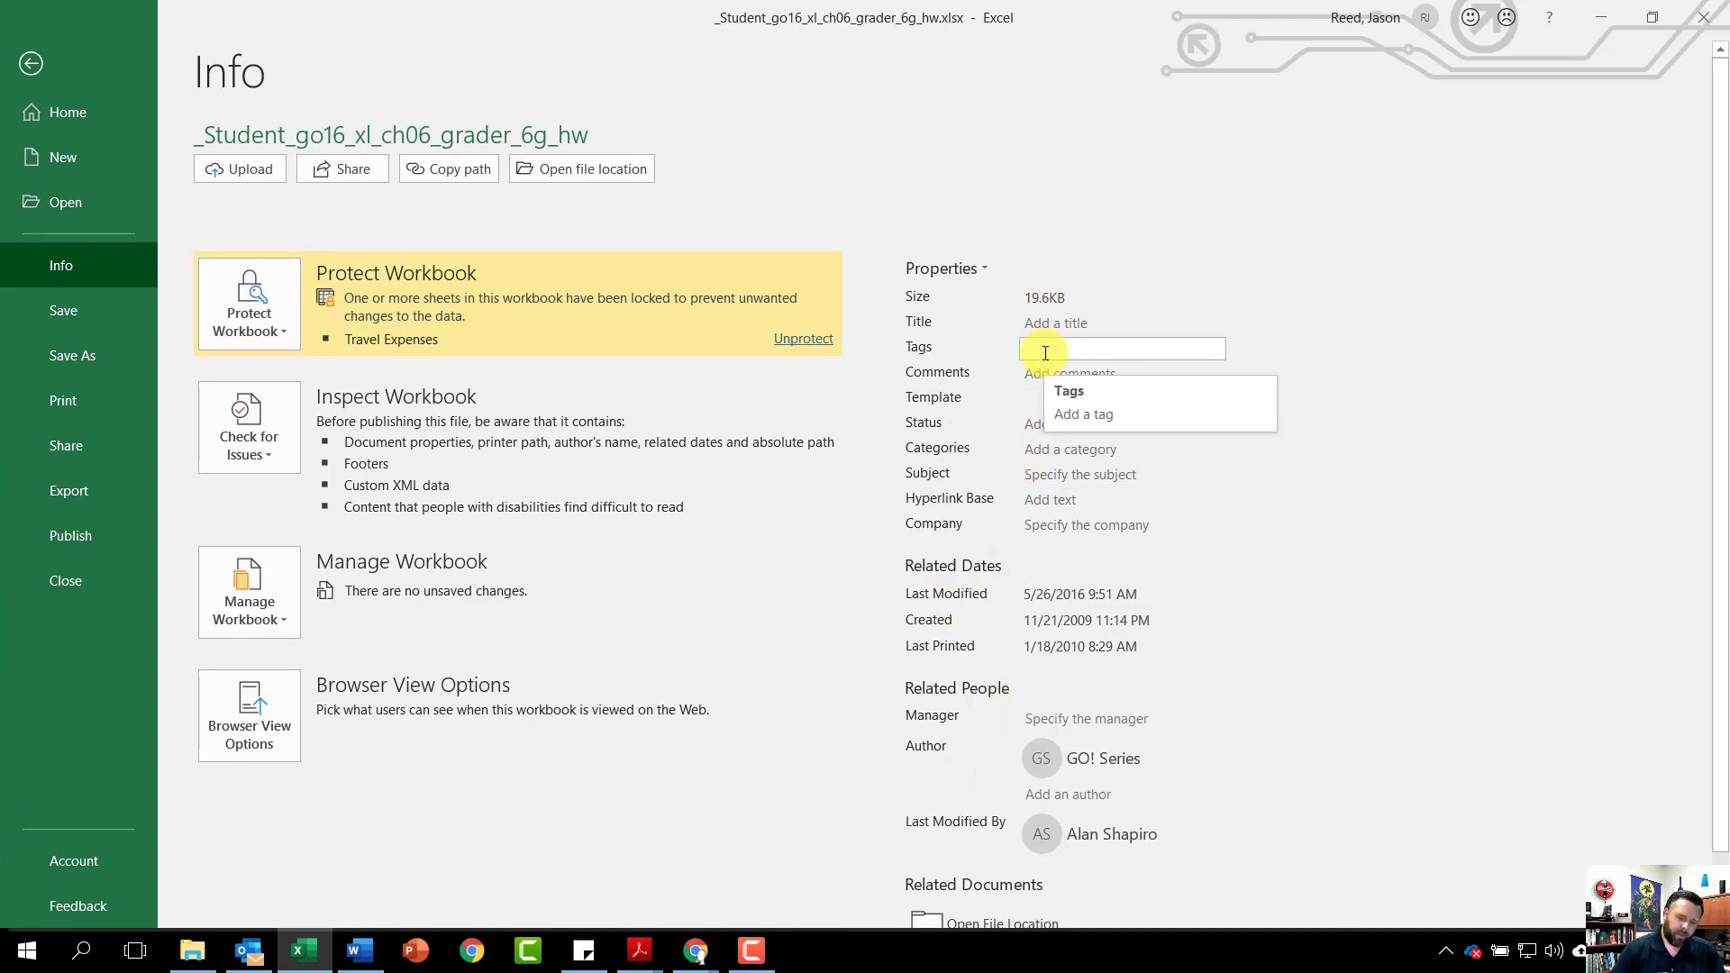
pyautogui.write('travel template')
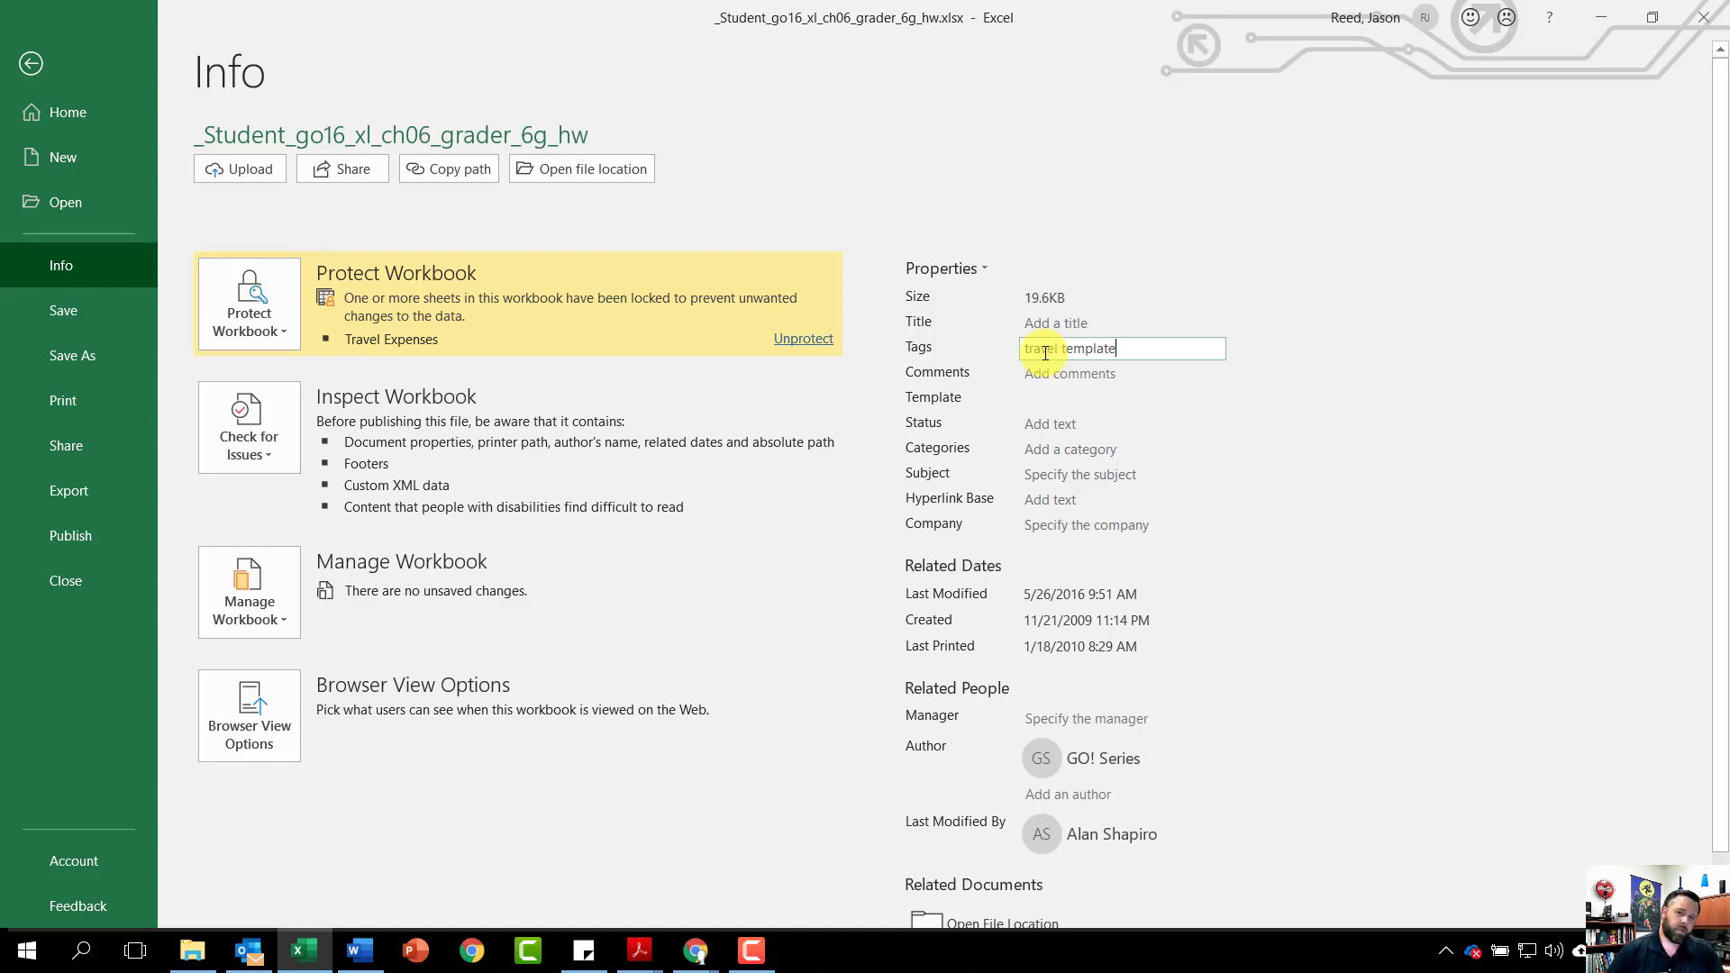
pyautogui.click(1056, 475)
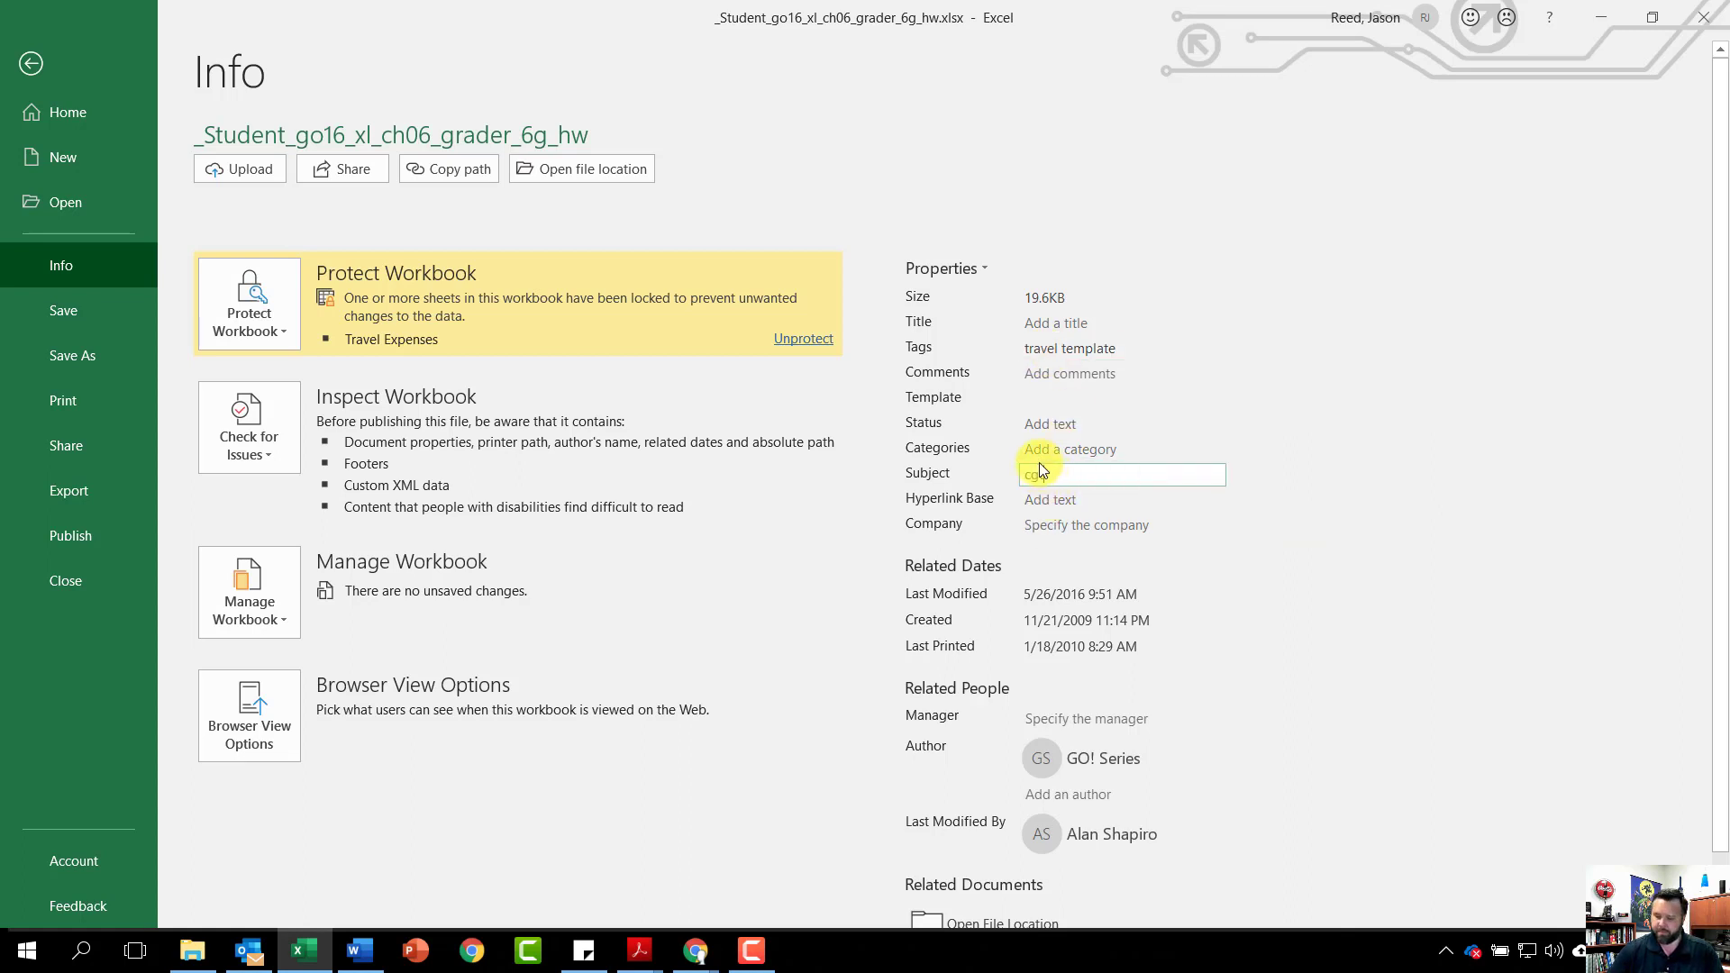
pyautogui.write('cgs')
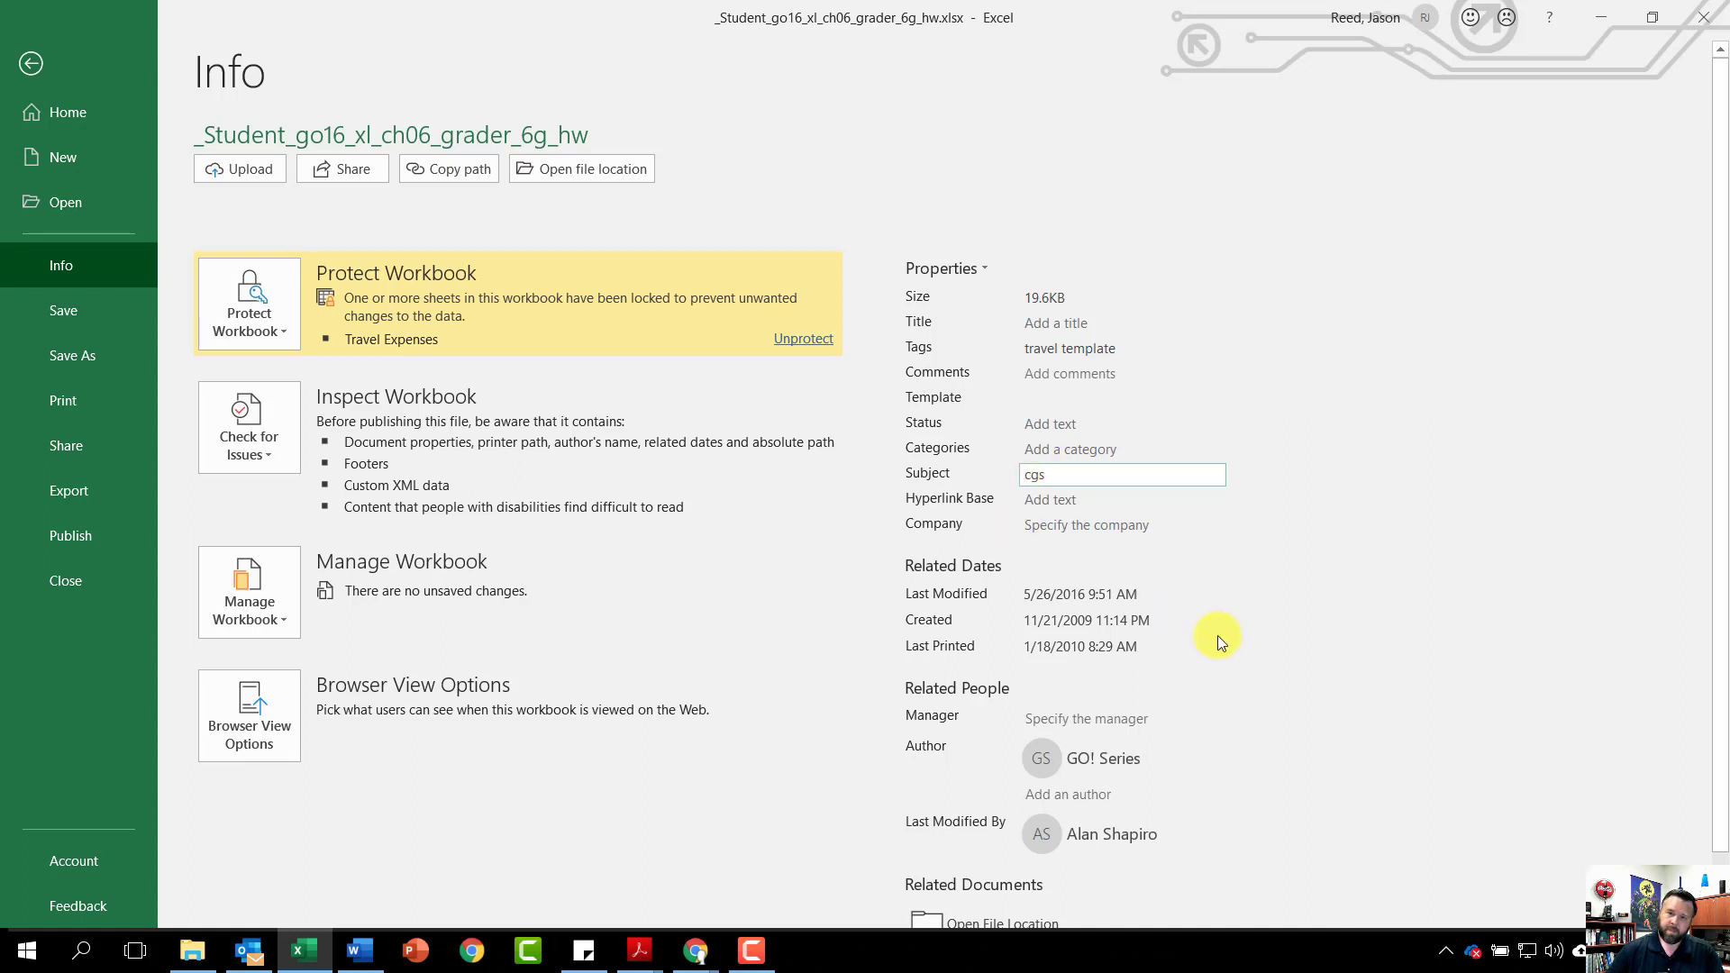
# Replace the GO! Series author with the student's name and save the workbook
pyautogui.rightClick(1091, 758)
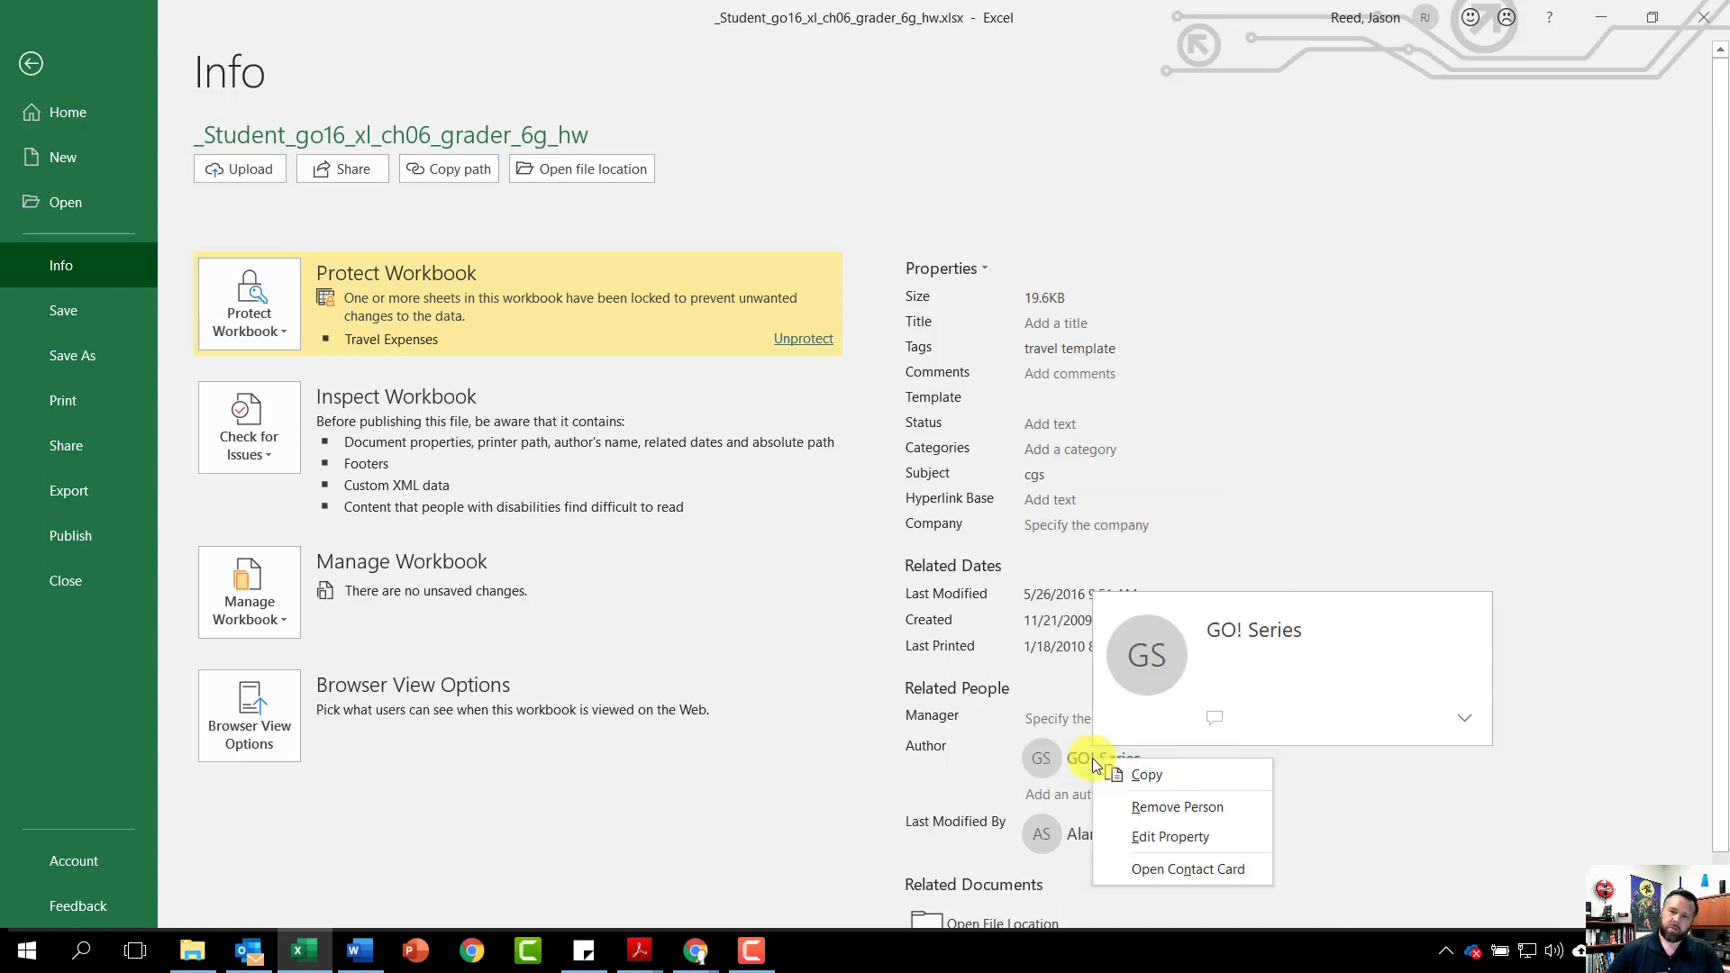
pyautogui.click(1166, 808)
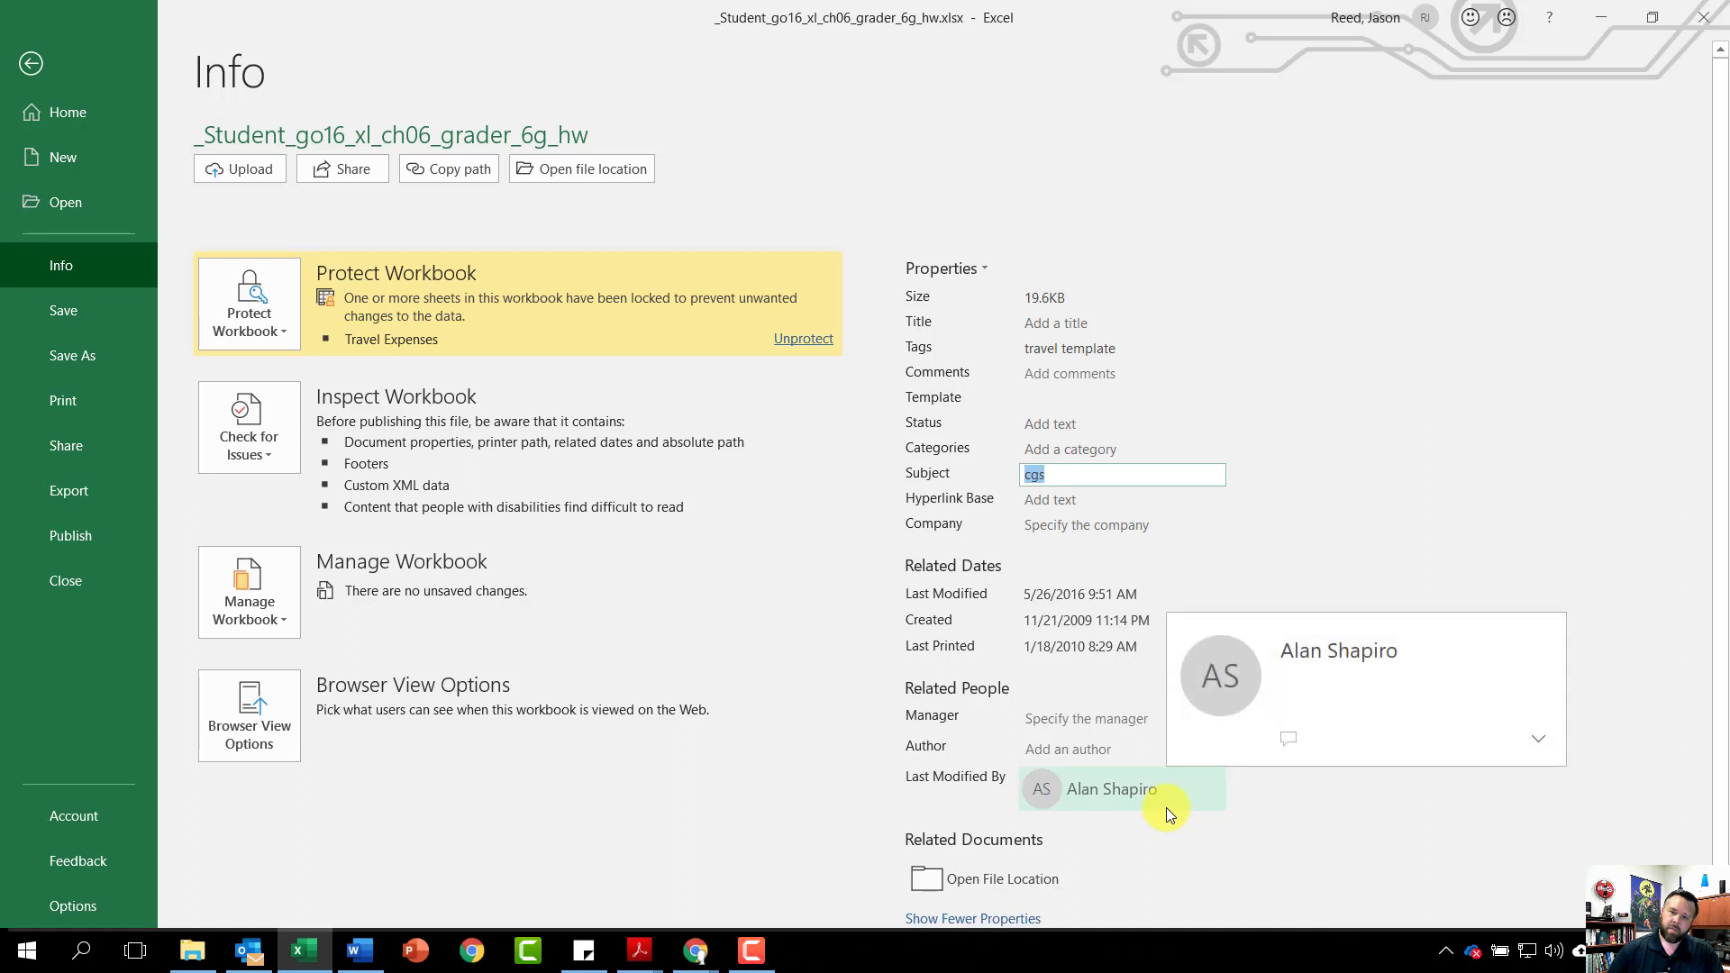
pyautogui.click(1063, 749)
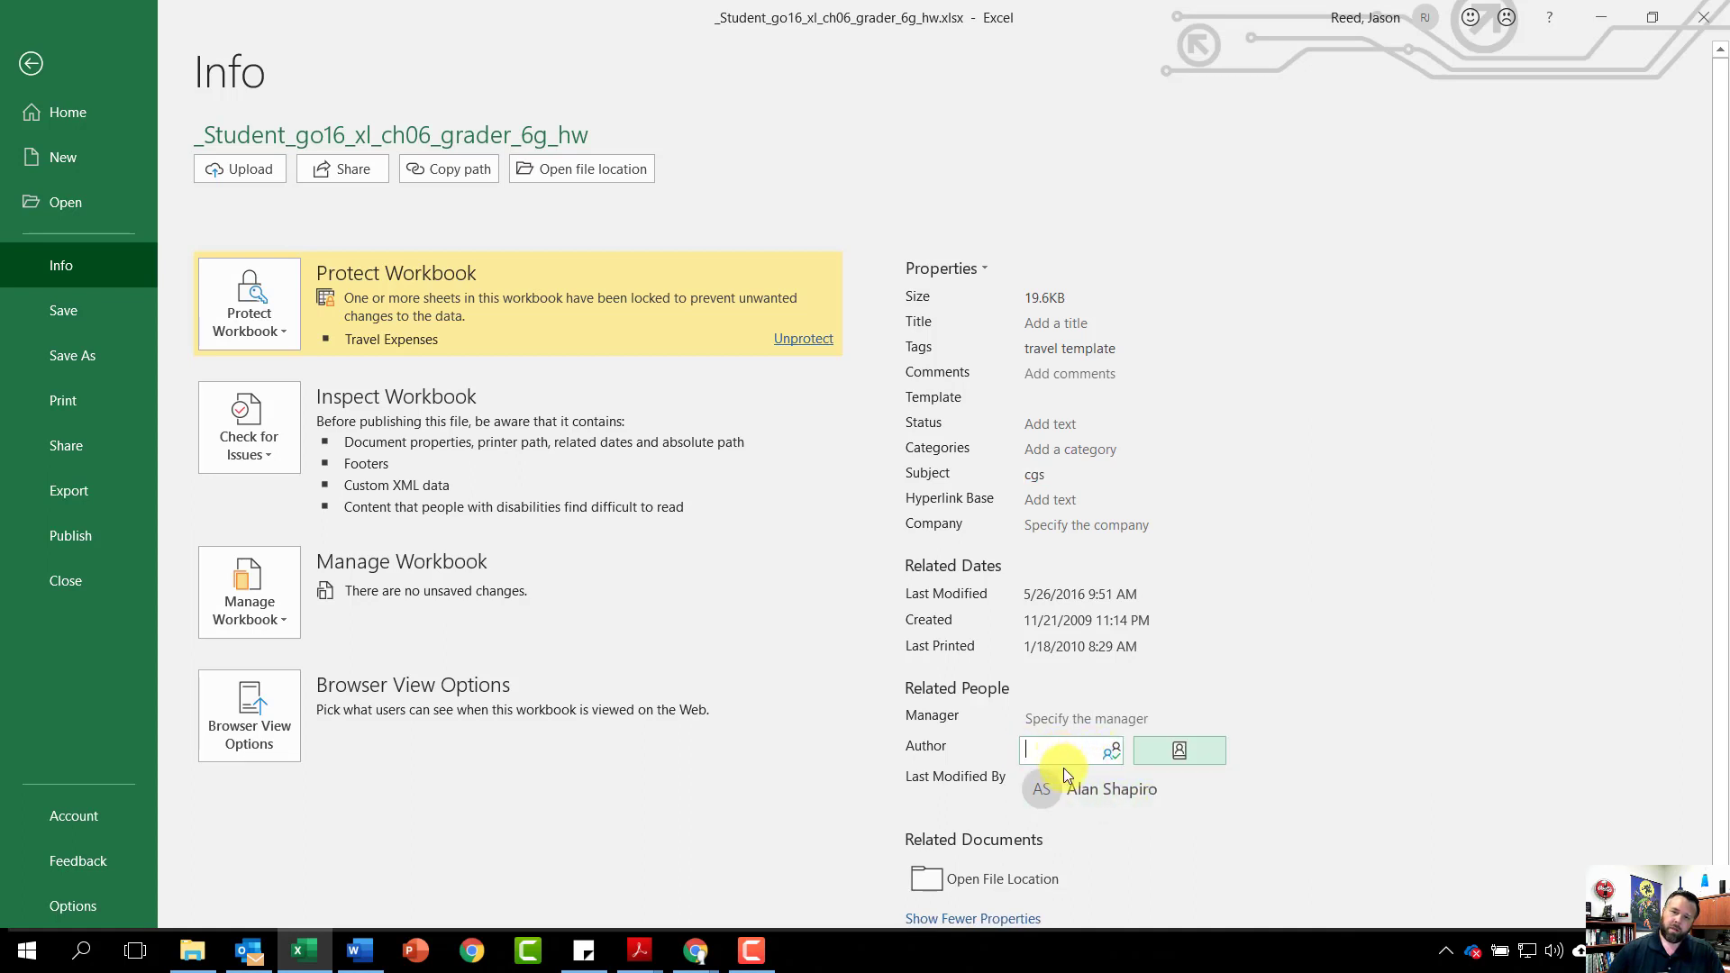
pyautogui.moveTo(1071, 785)
pyautogui.write('jason r')
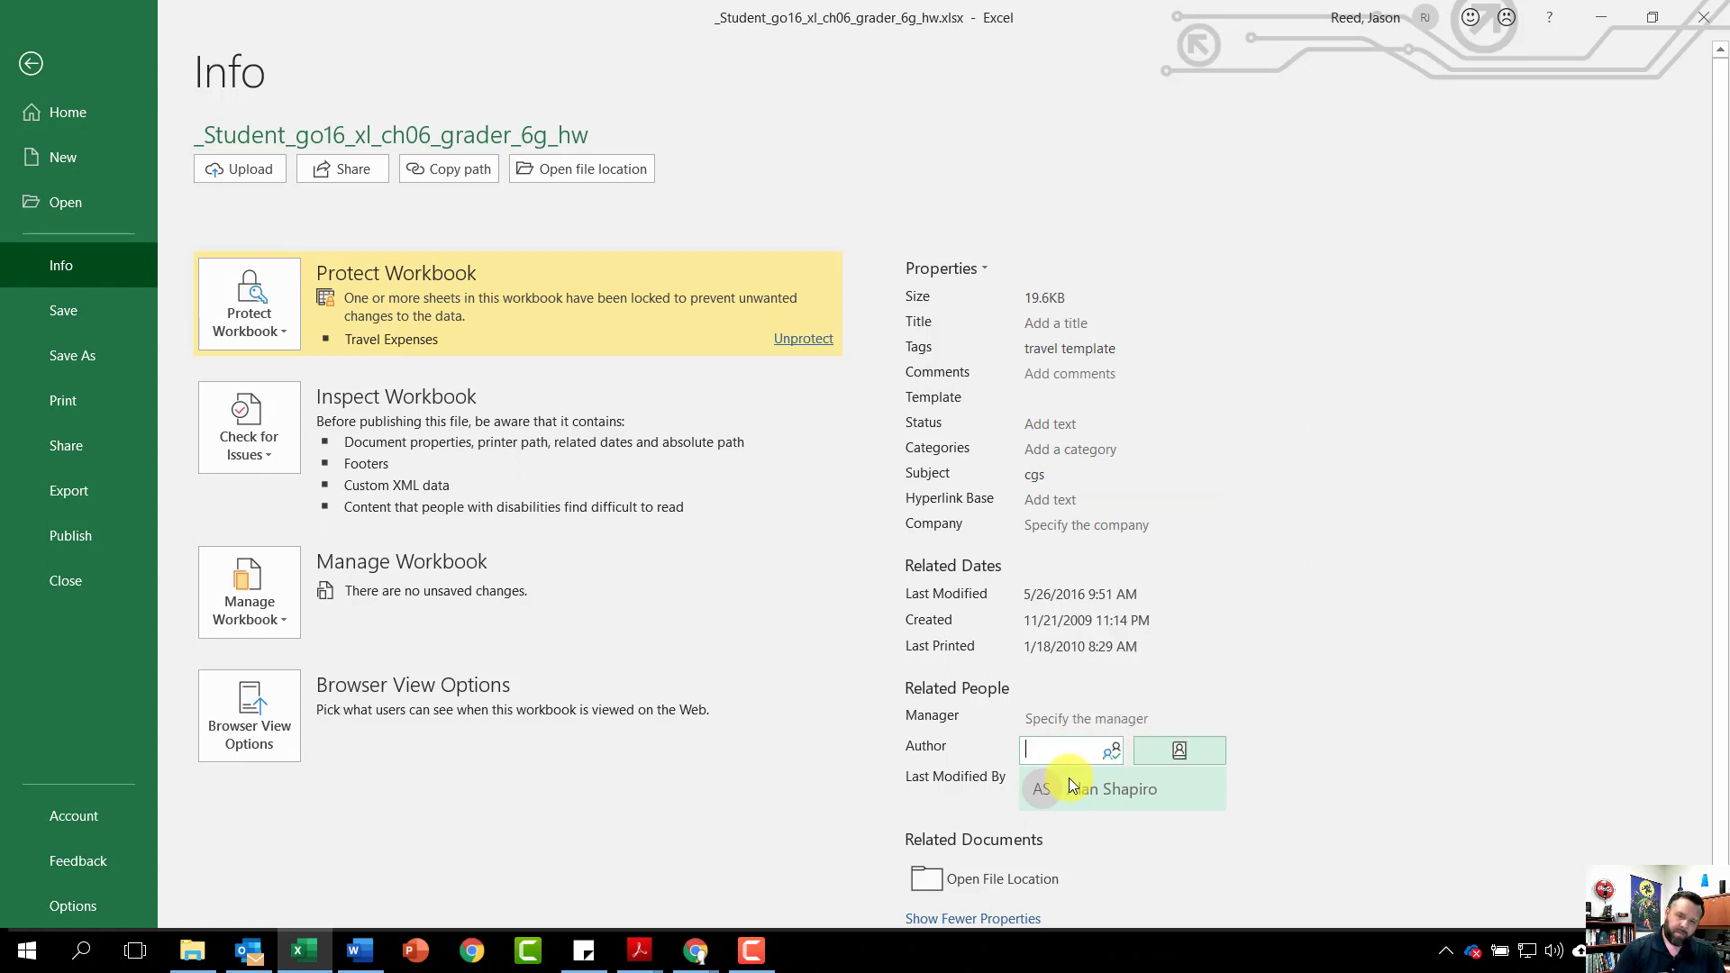
pyautogui.write('eed')
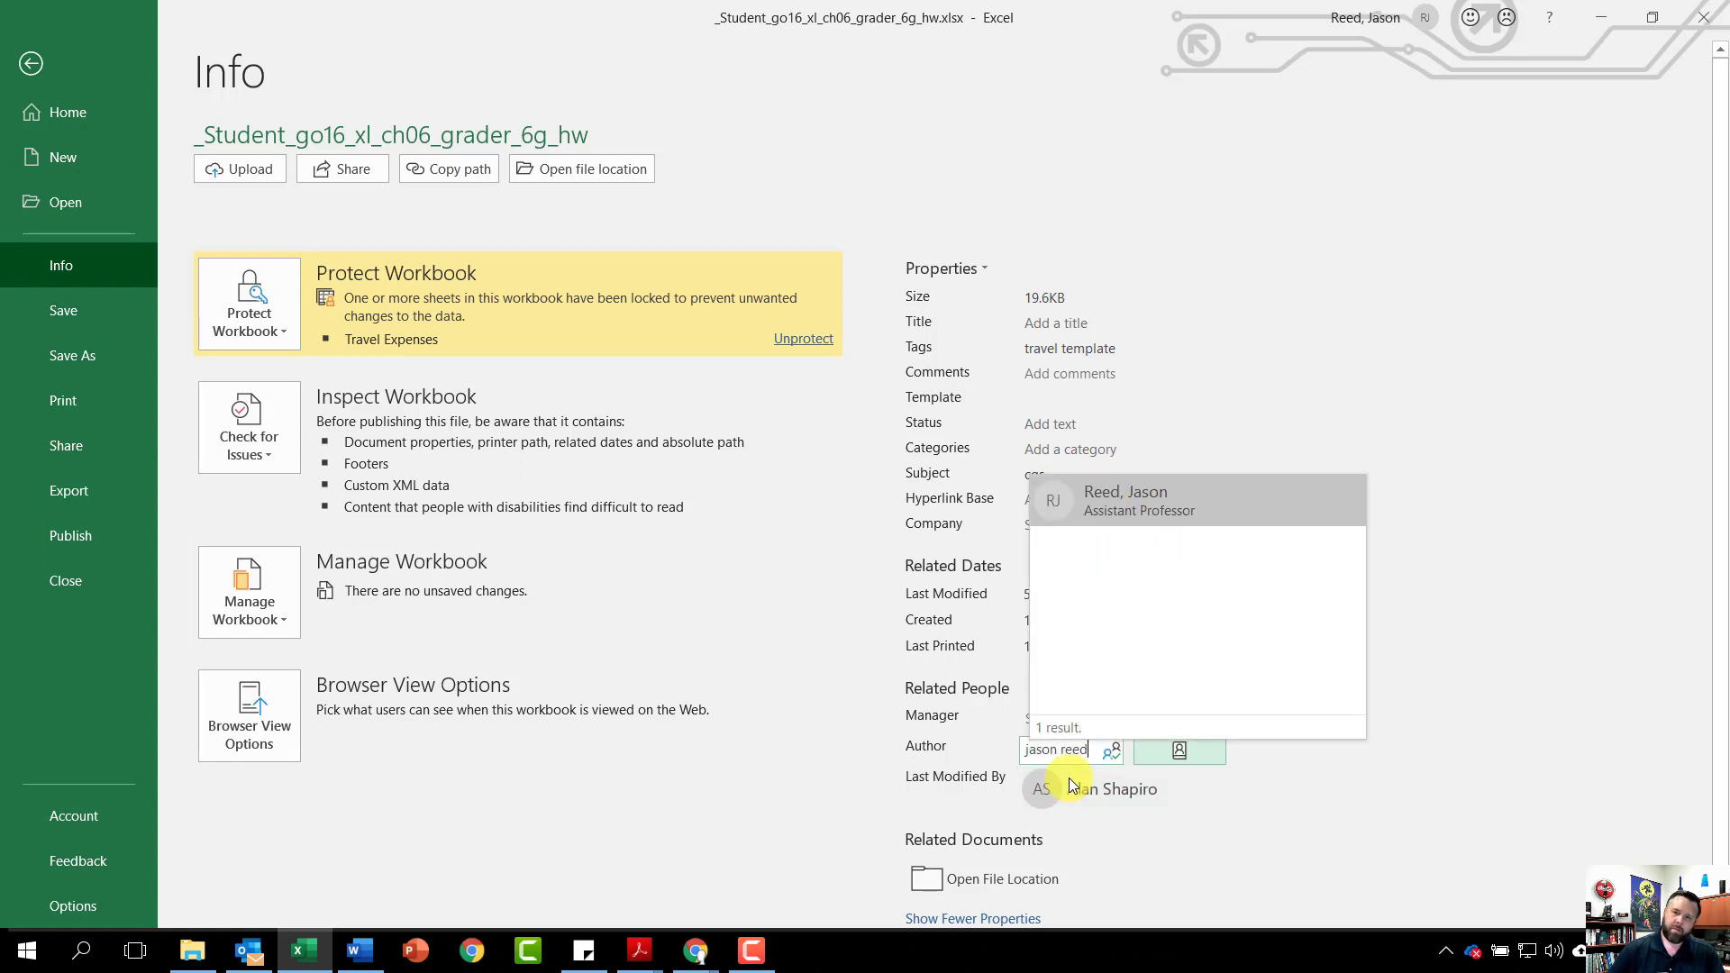
pyautogui.click(1125, 505)
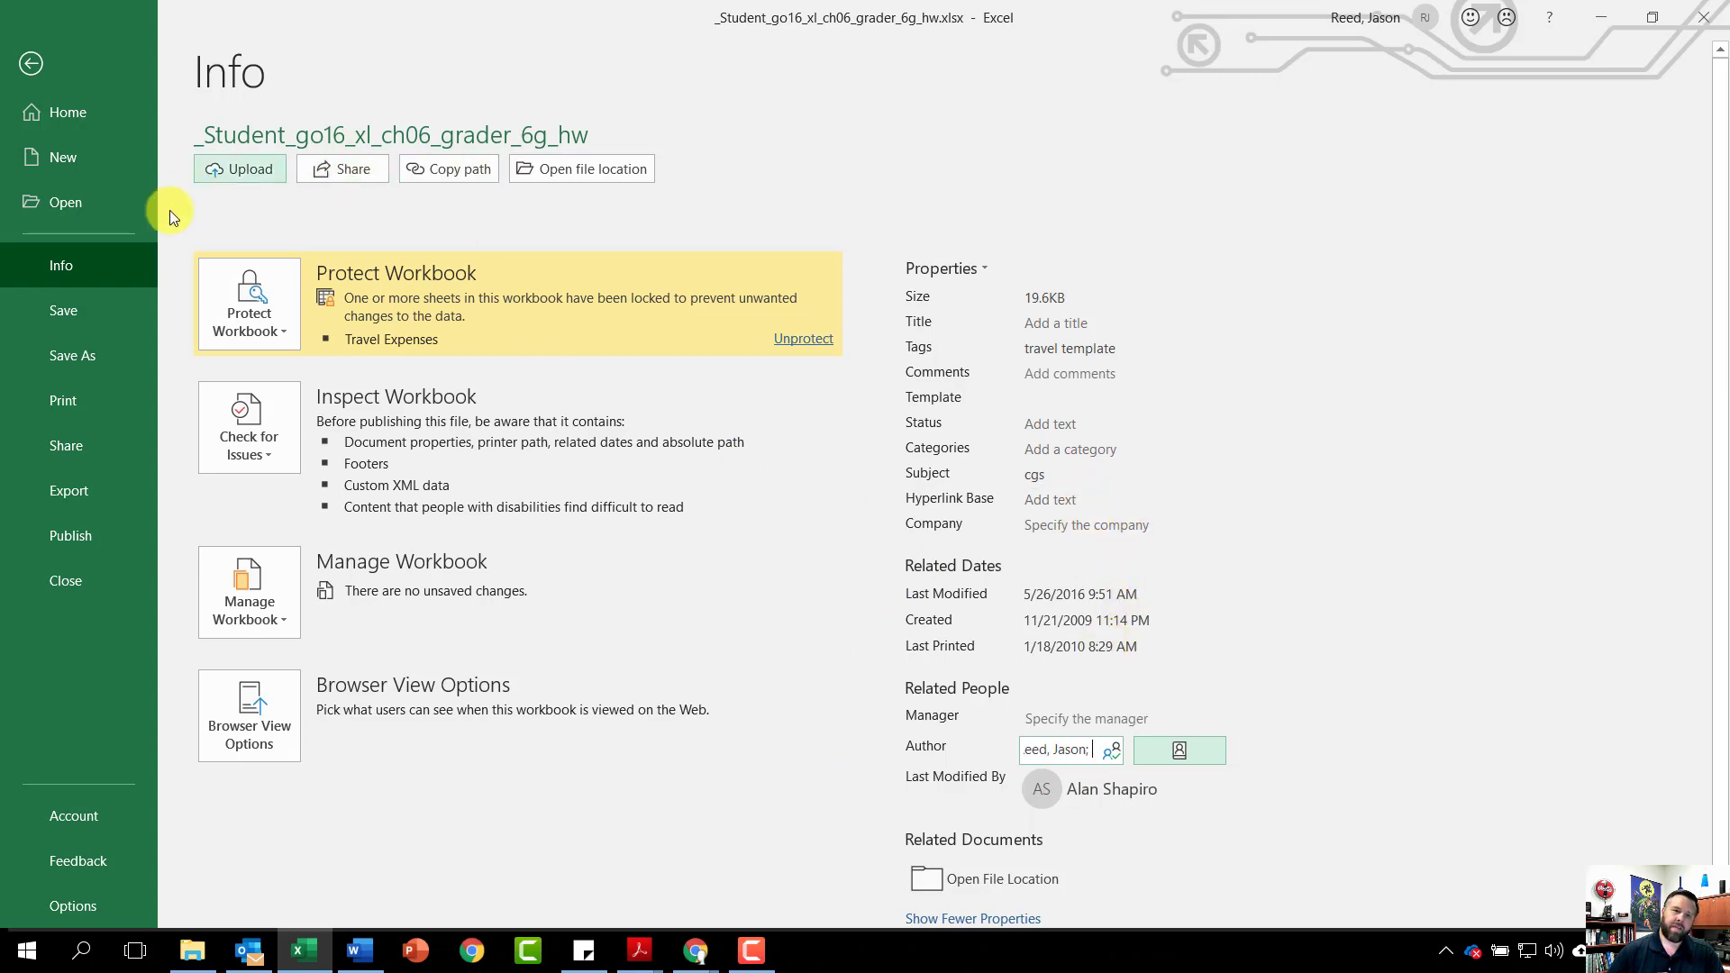
pyautogui.click(51, 314)
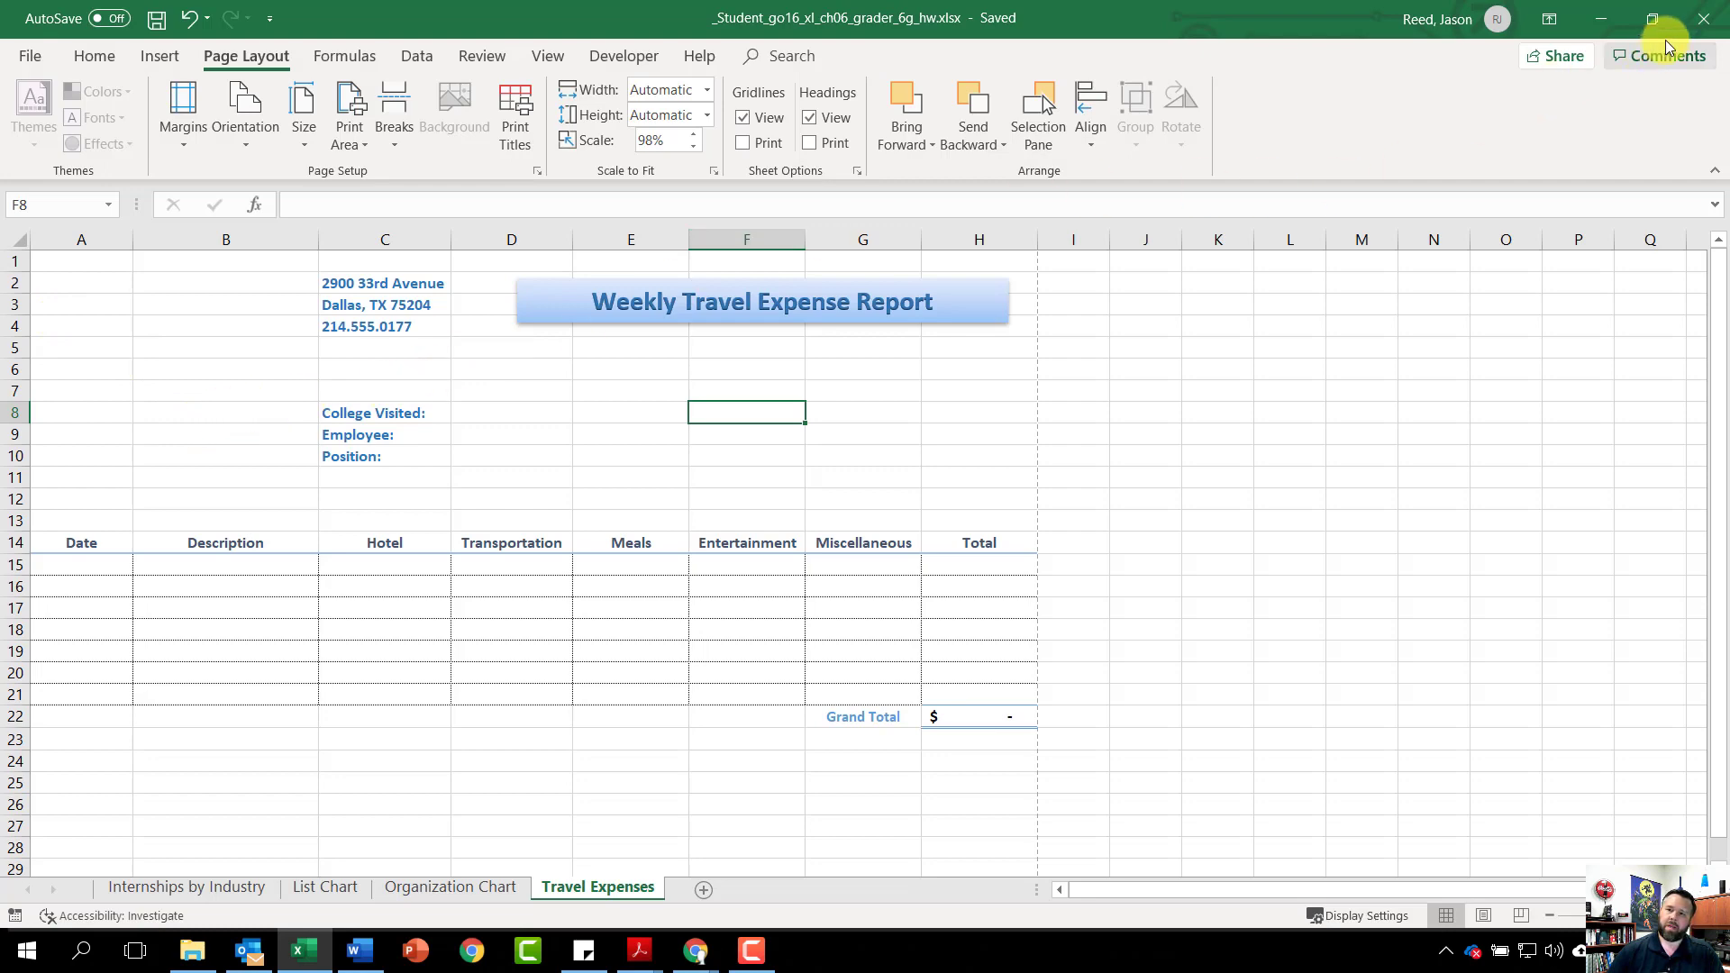
# Close Excel, then upload _Student_go16_xl_ch06_grader_6g_hw.xlsx to MyLab IT and submit it for grading
pyautogui.click(1701, 18)
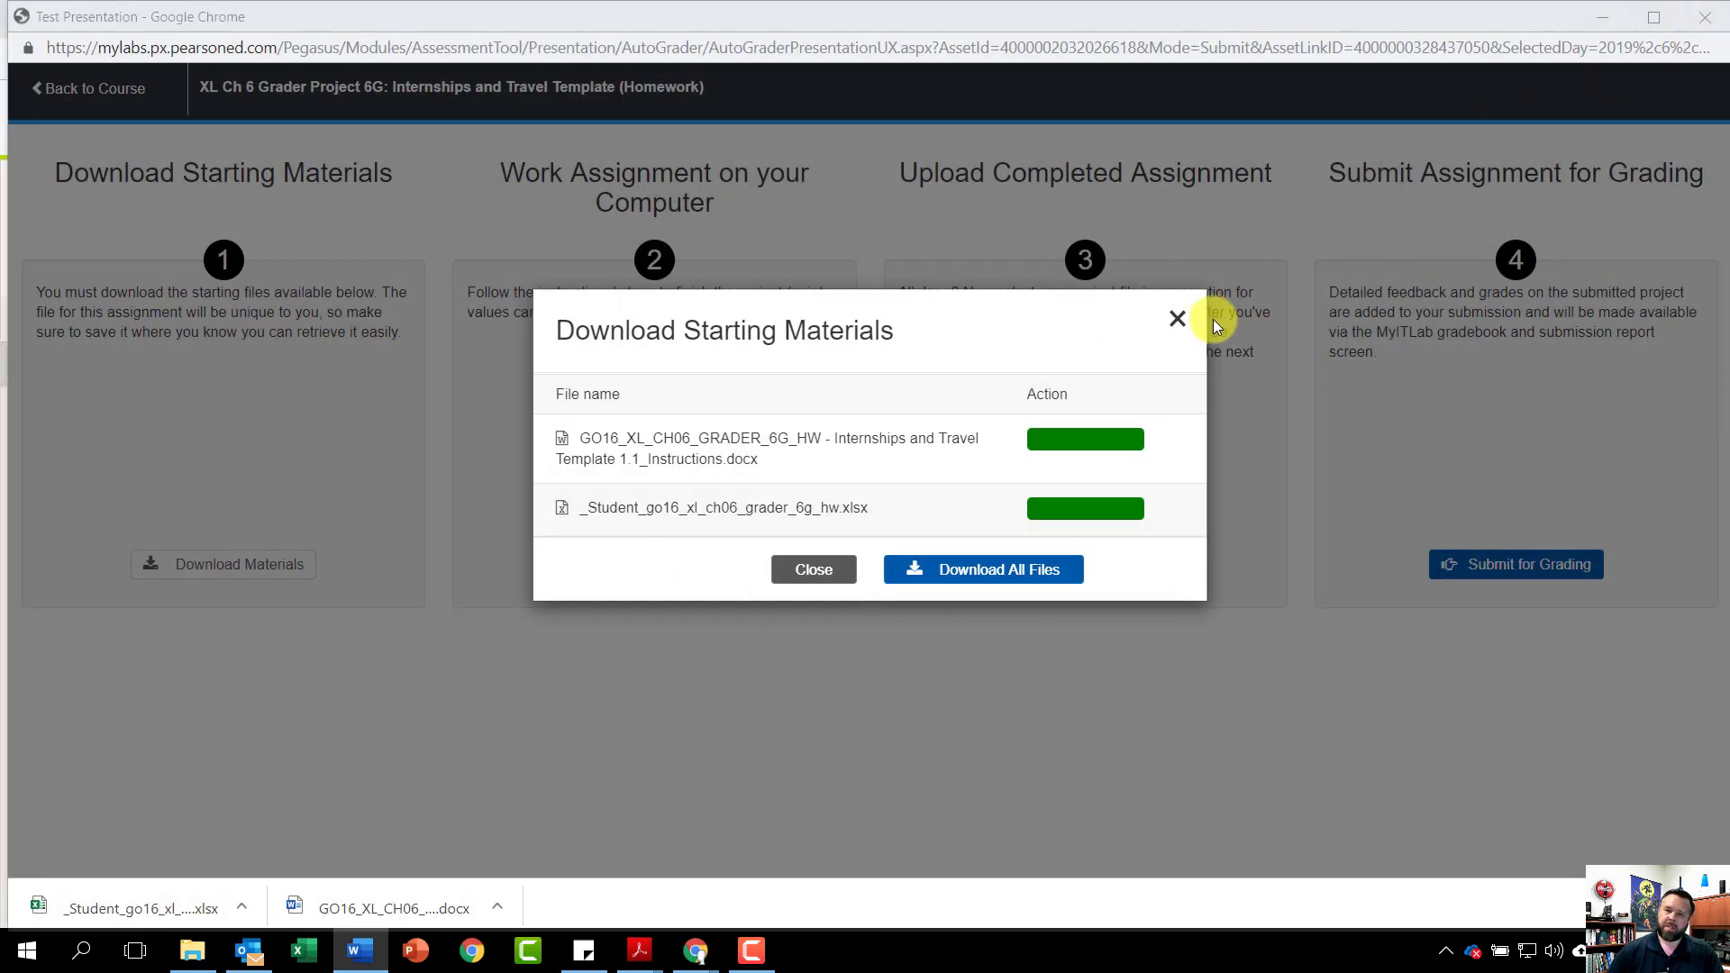
pyautogui.click(1178, 323)
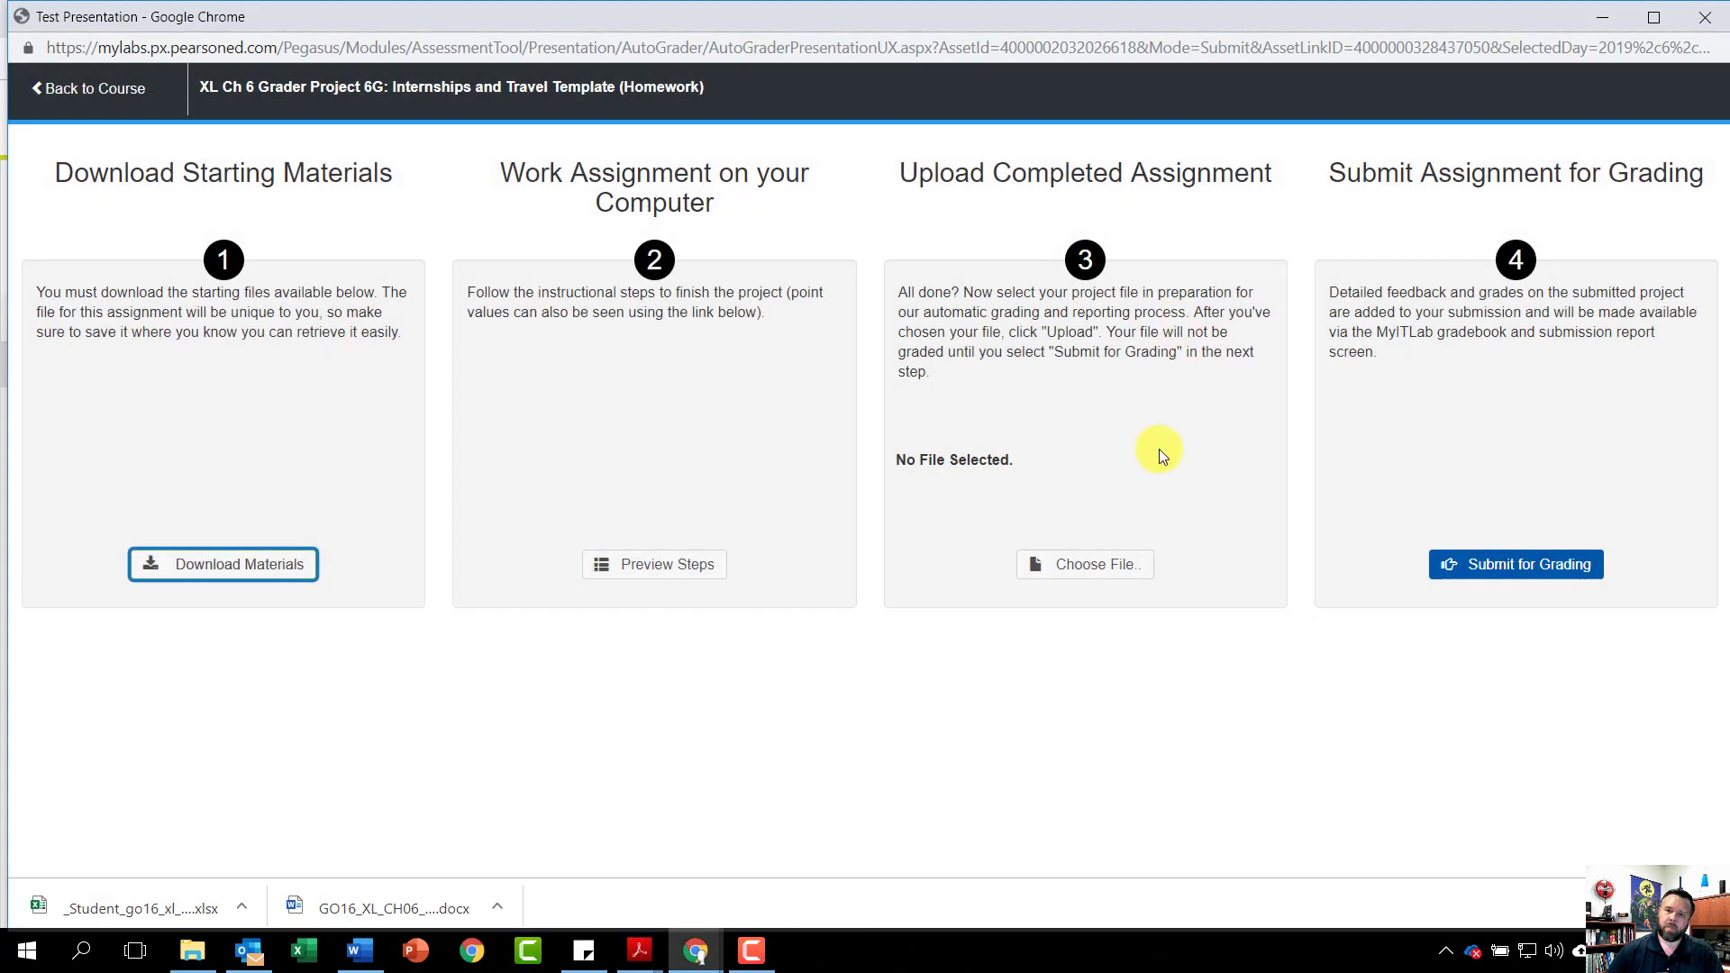
pyautogui.click(1117, 577)
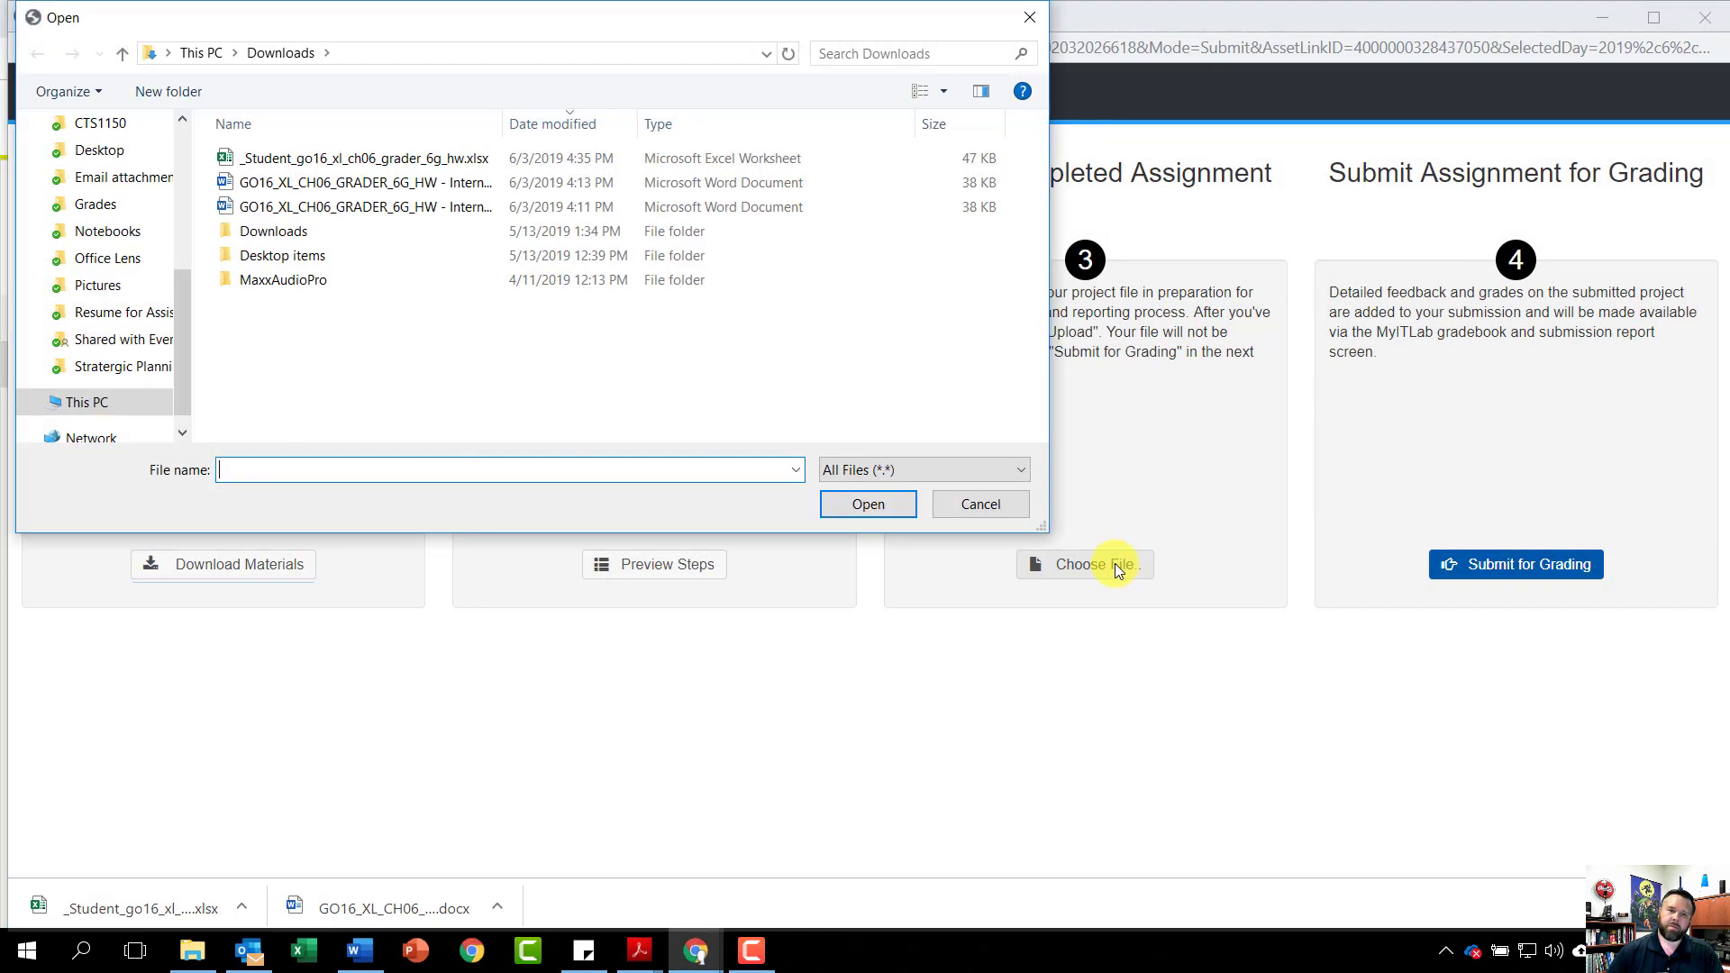
pyautogui.click(306, 162)
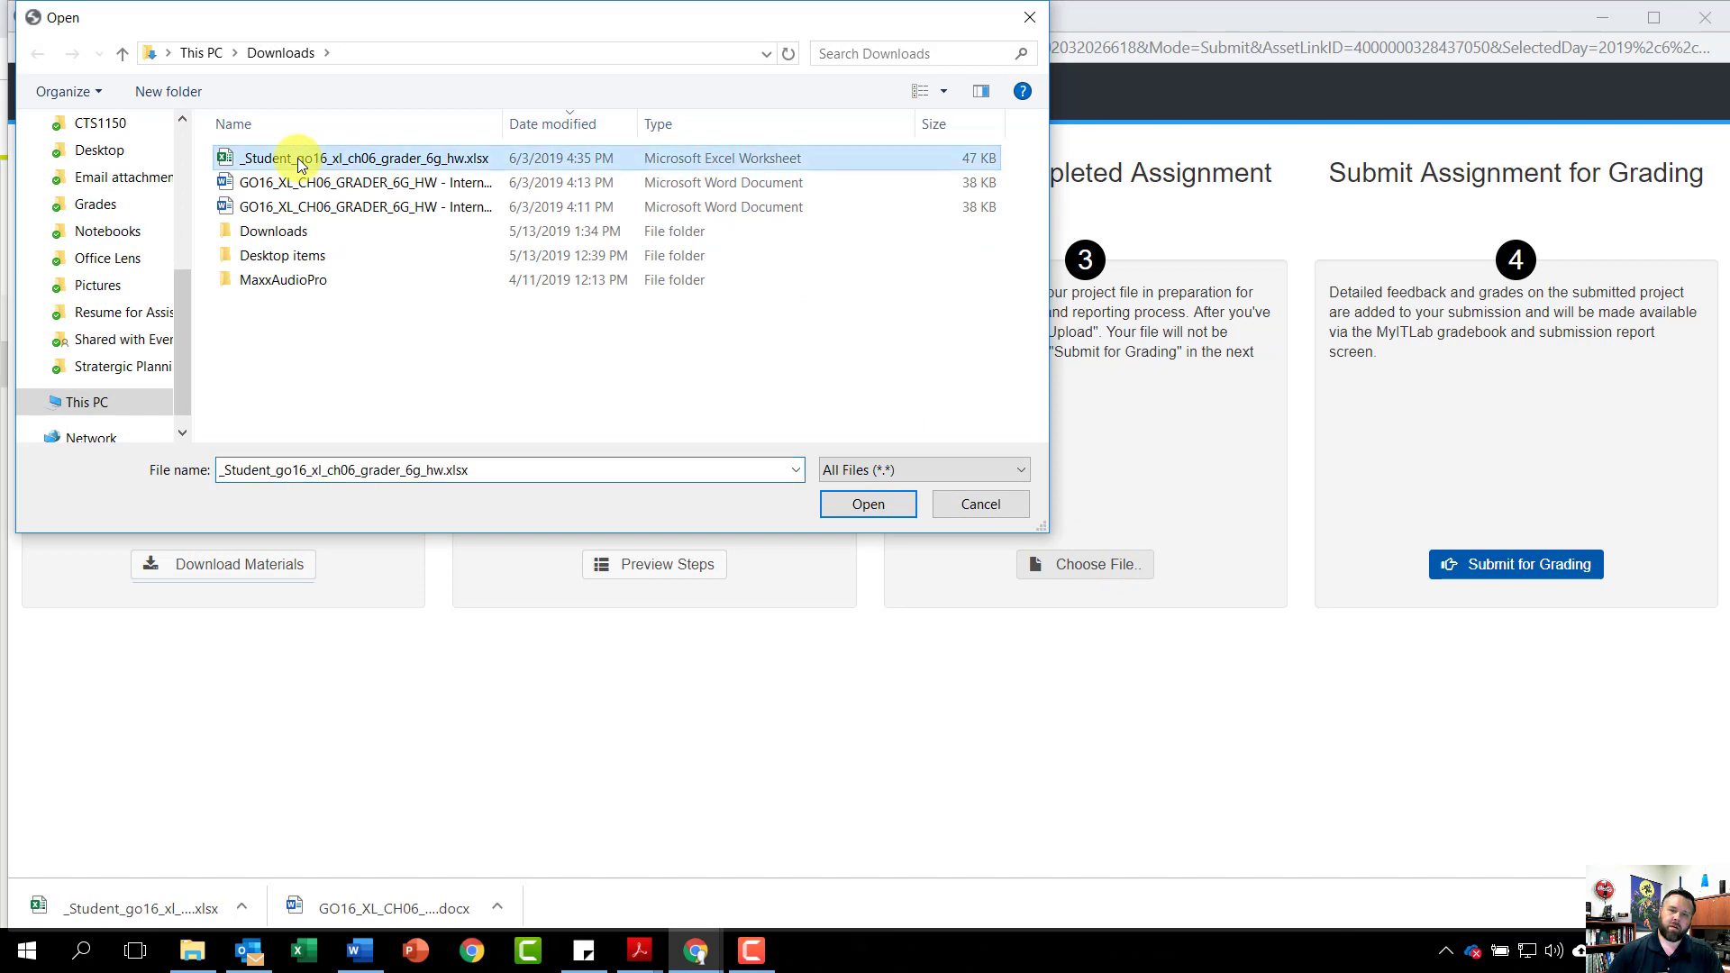
pyautogui.click(859, 506)
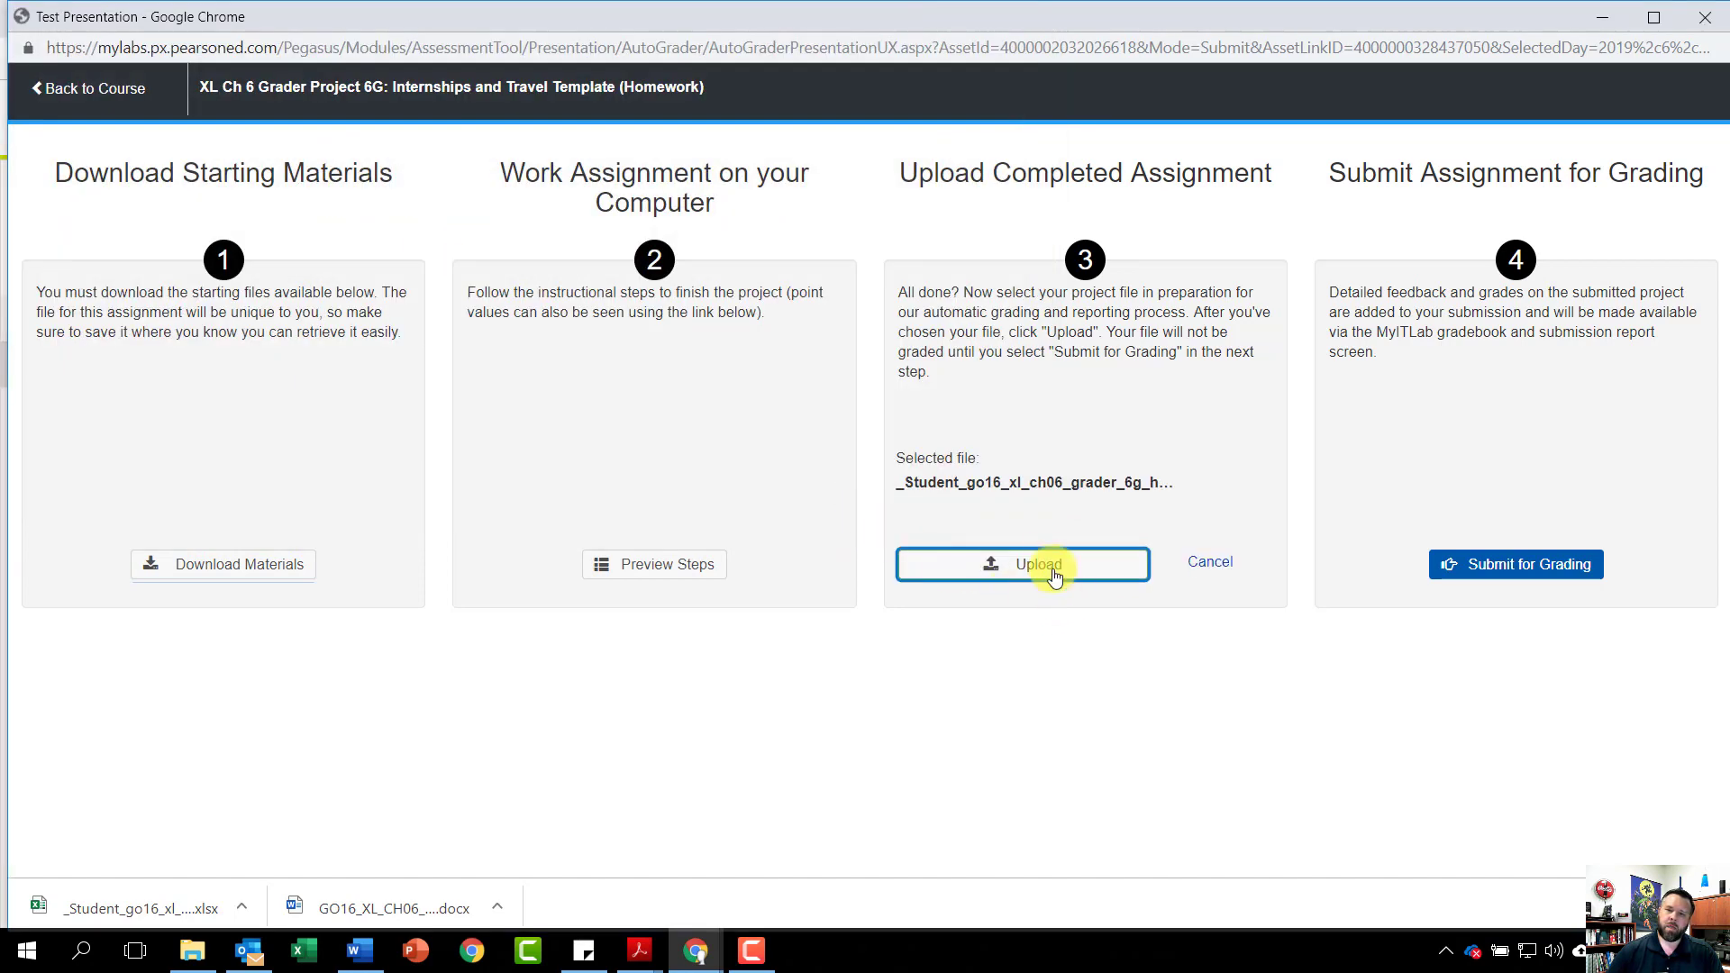
pyautogui.click(1026, 564)
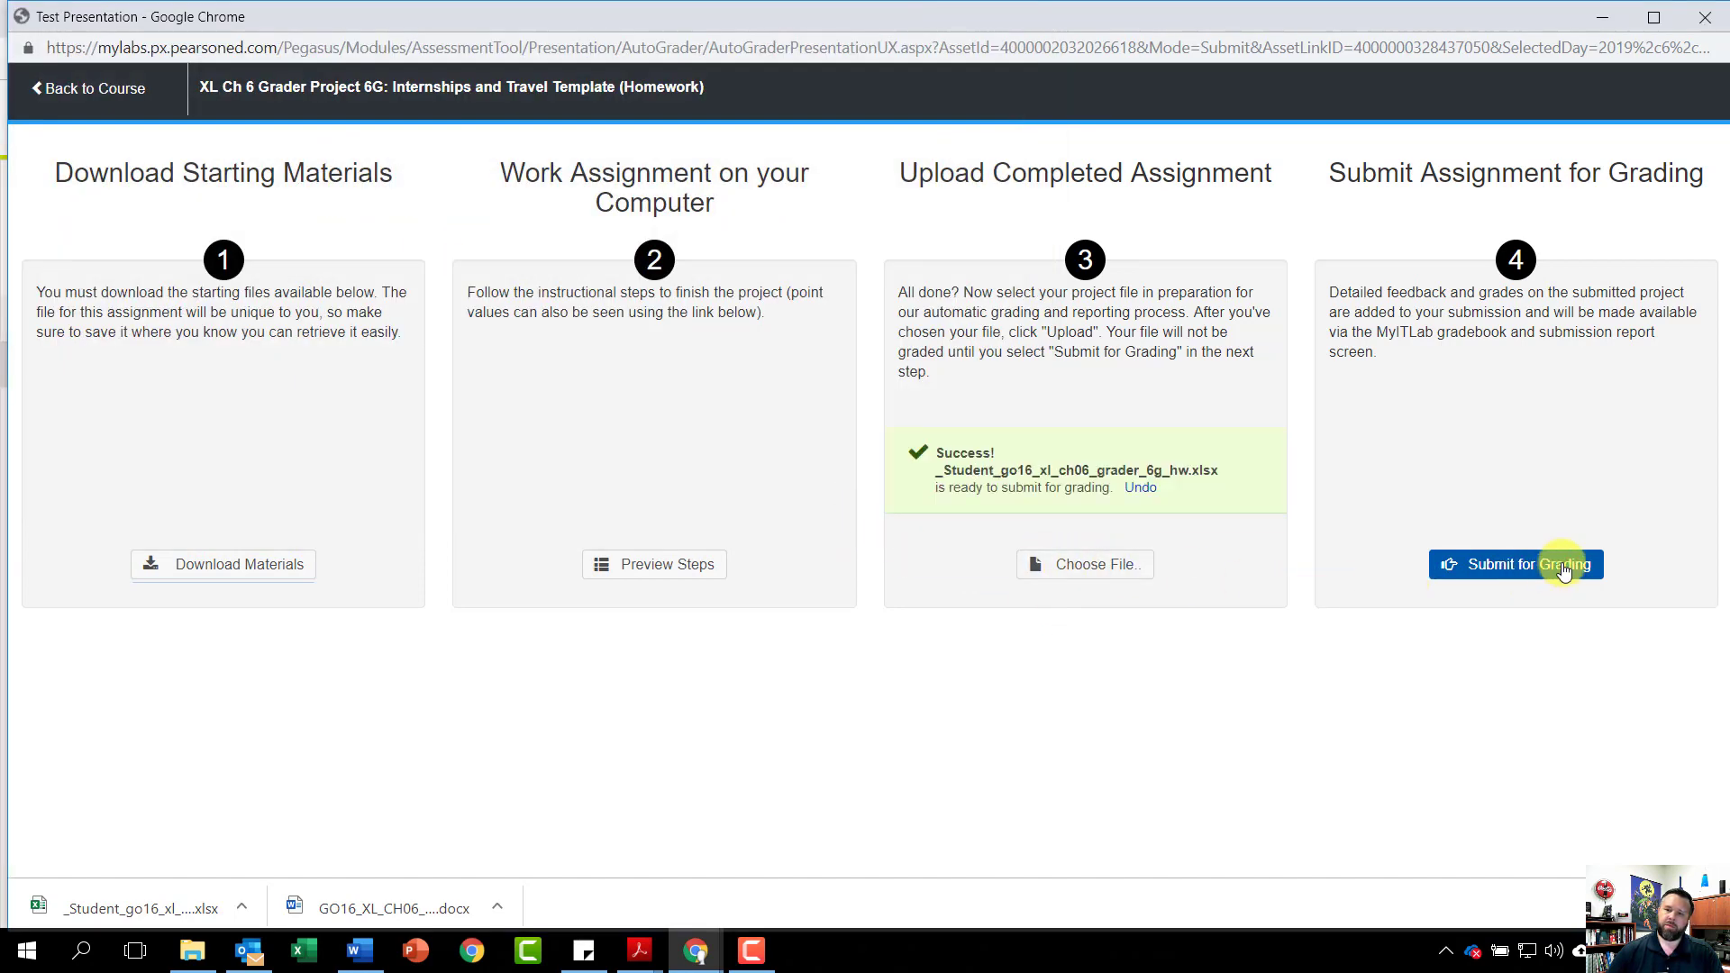
pyautogui.click(1561, 563)
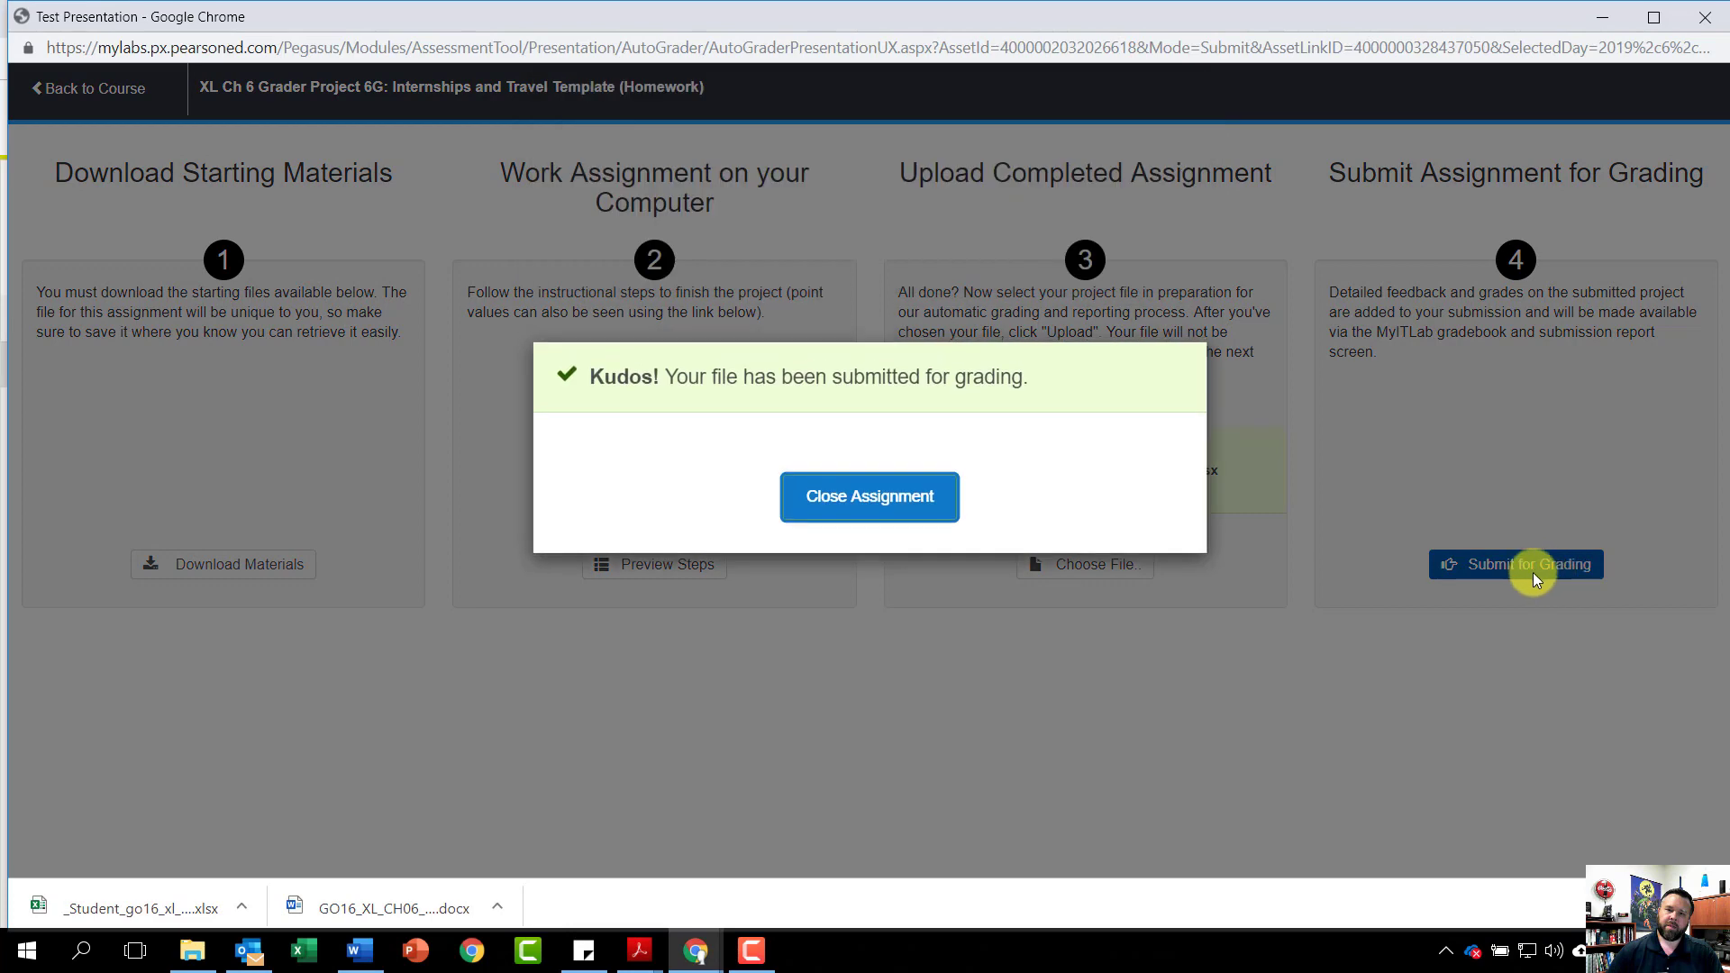
pyautogui.click(867, 501)
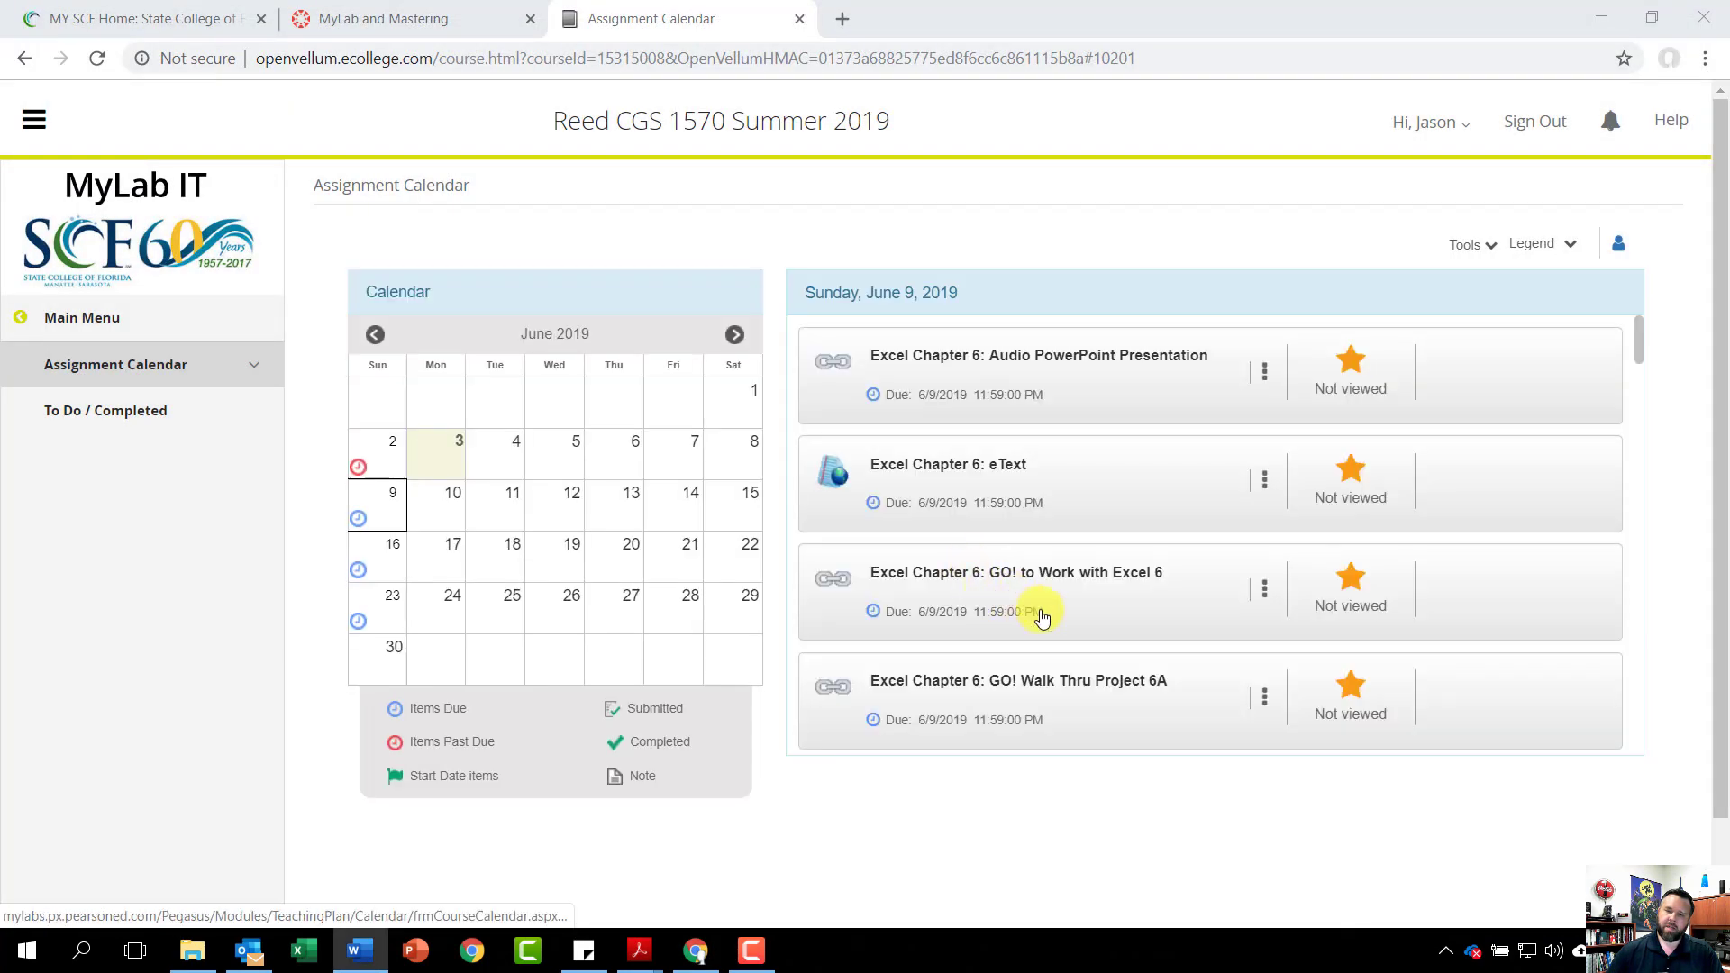
# Open the 6/3/2019 Project 6G submission scoring 99.3% and expand step 13's lost-points details
pyautogui.scroll(-8, 1045, 595)
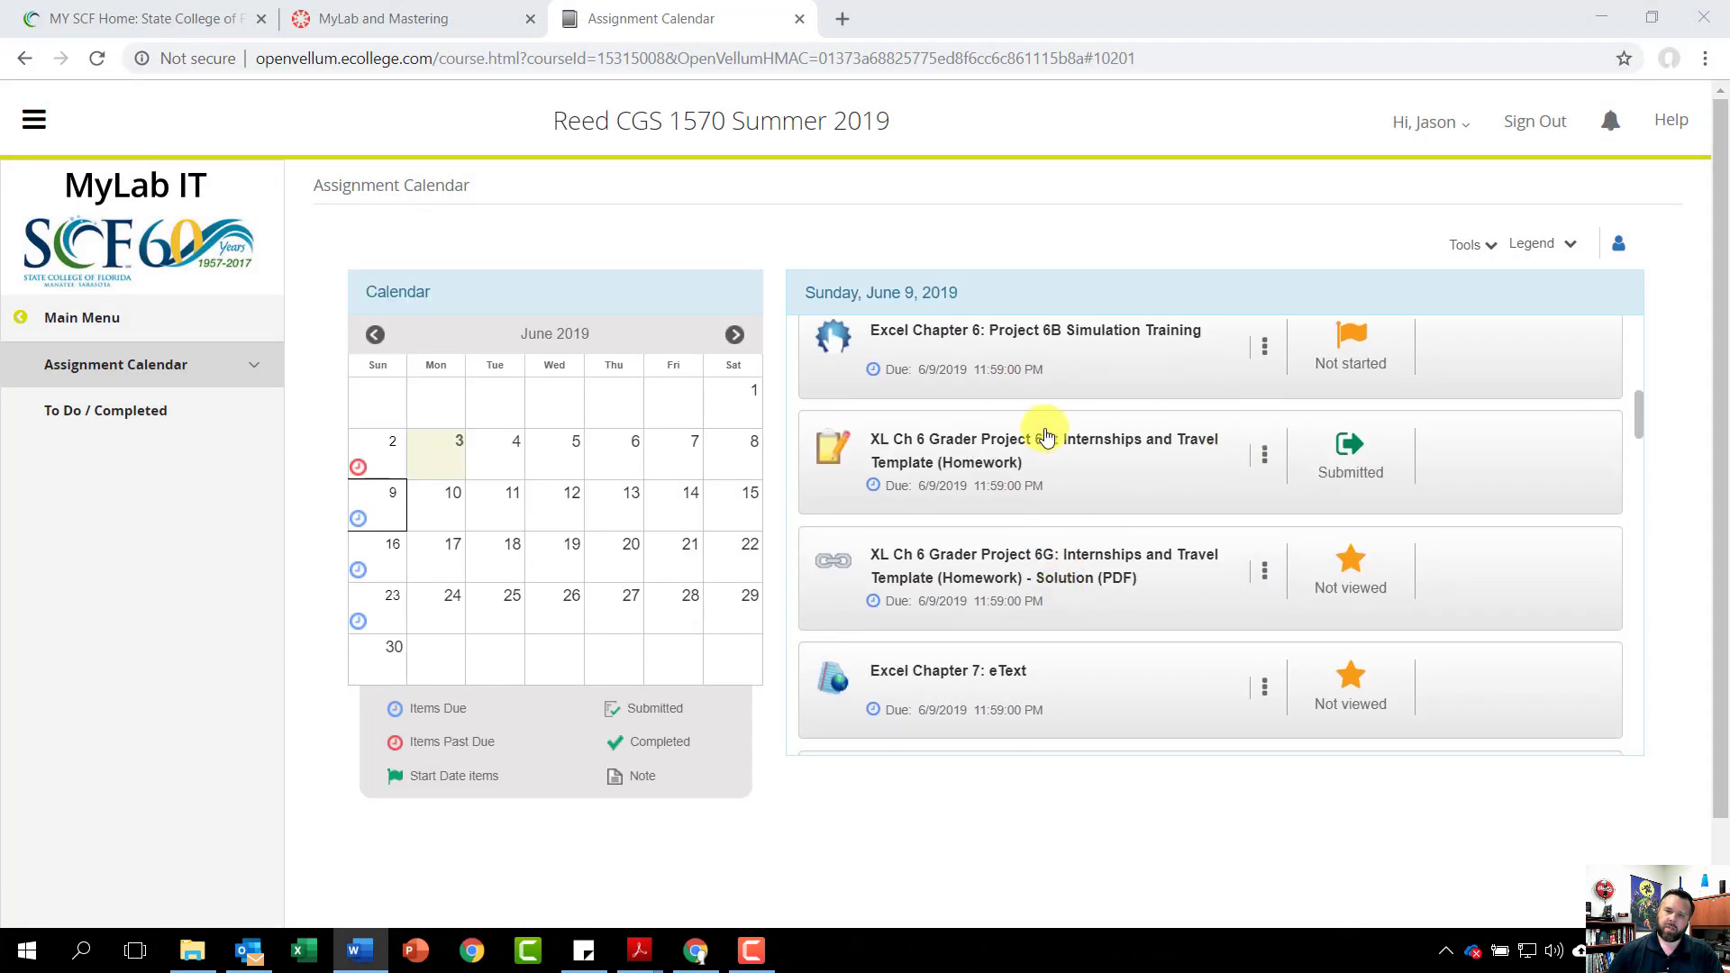
pyautogui.click(1263, 452)
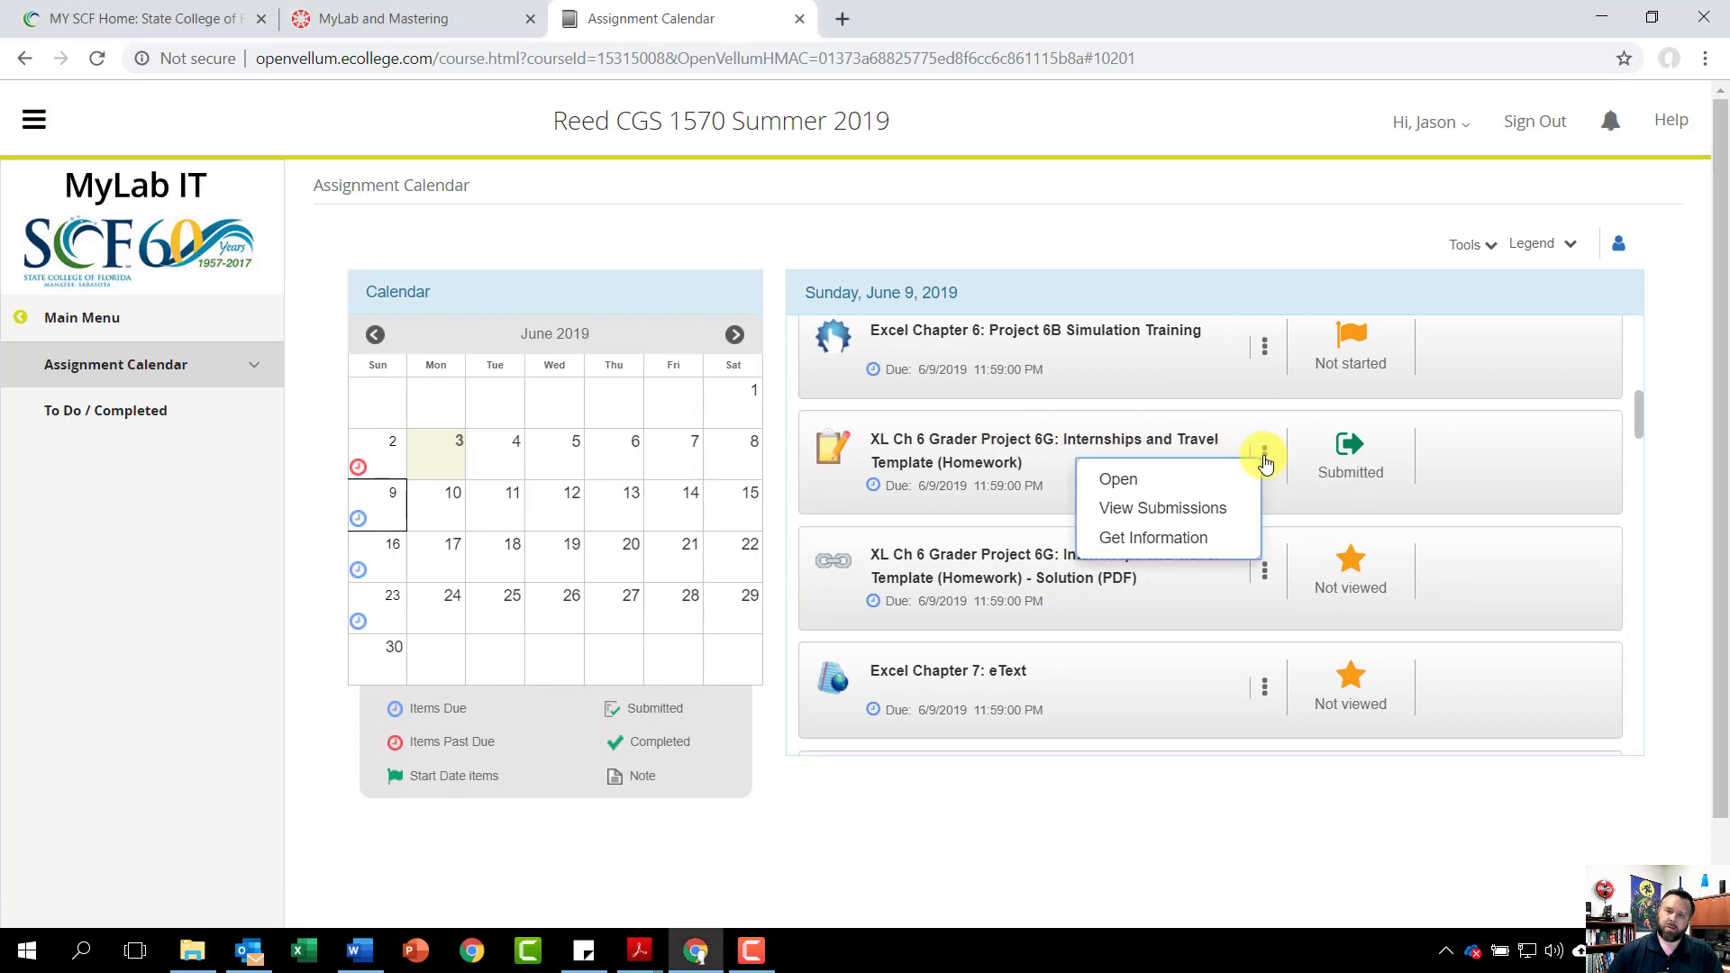
pyautogui.click(1181, 504)
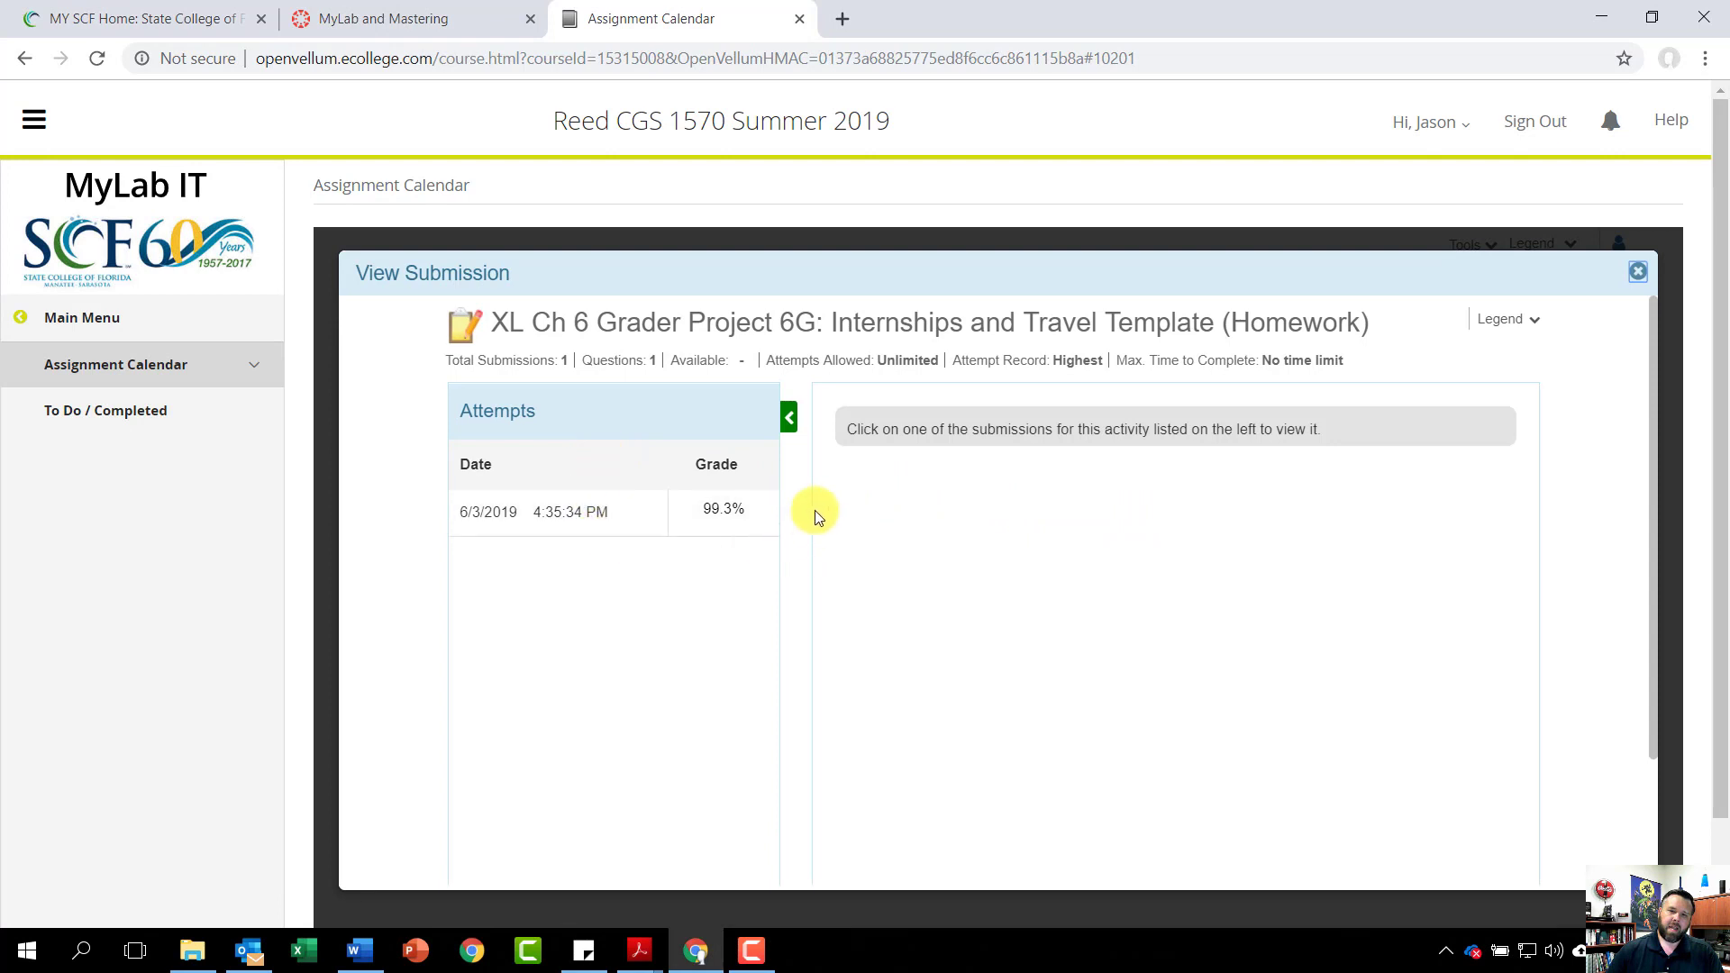
pyautogui.click(600, 515)
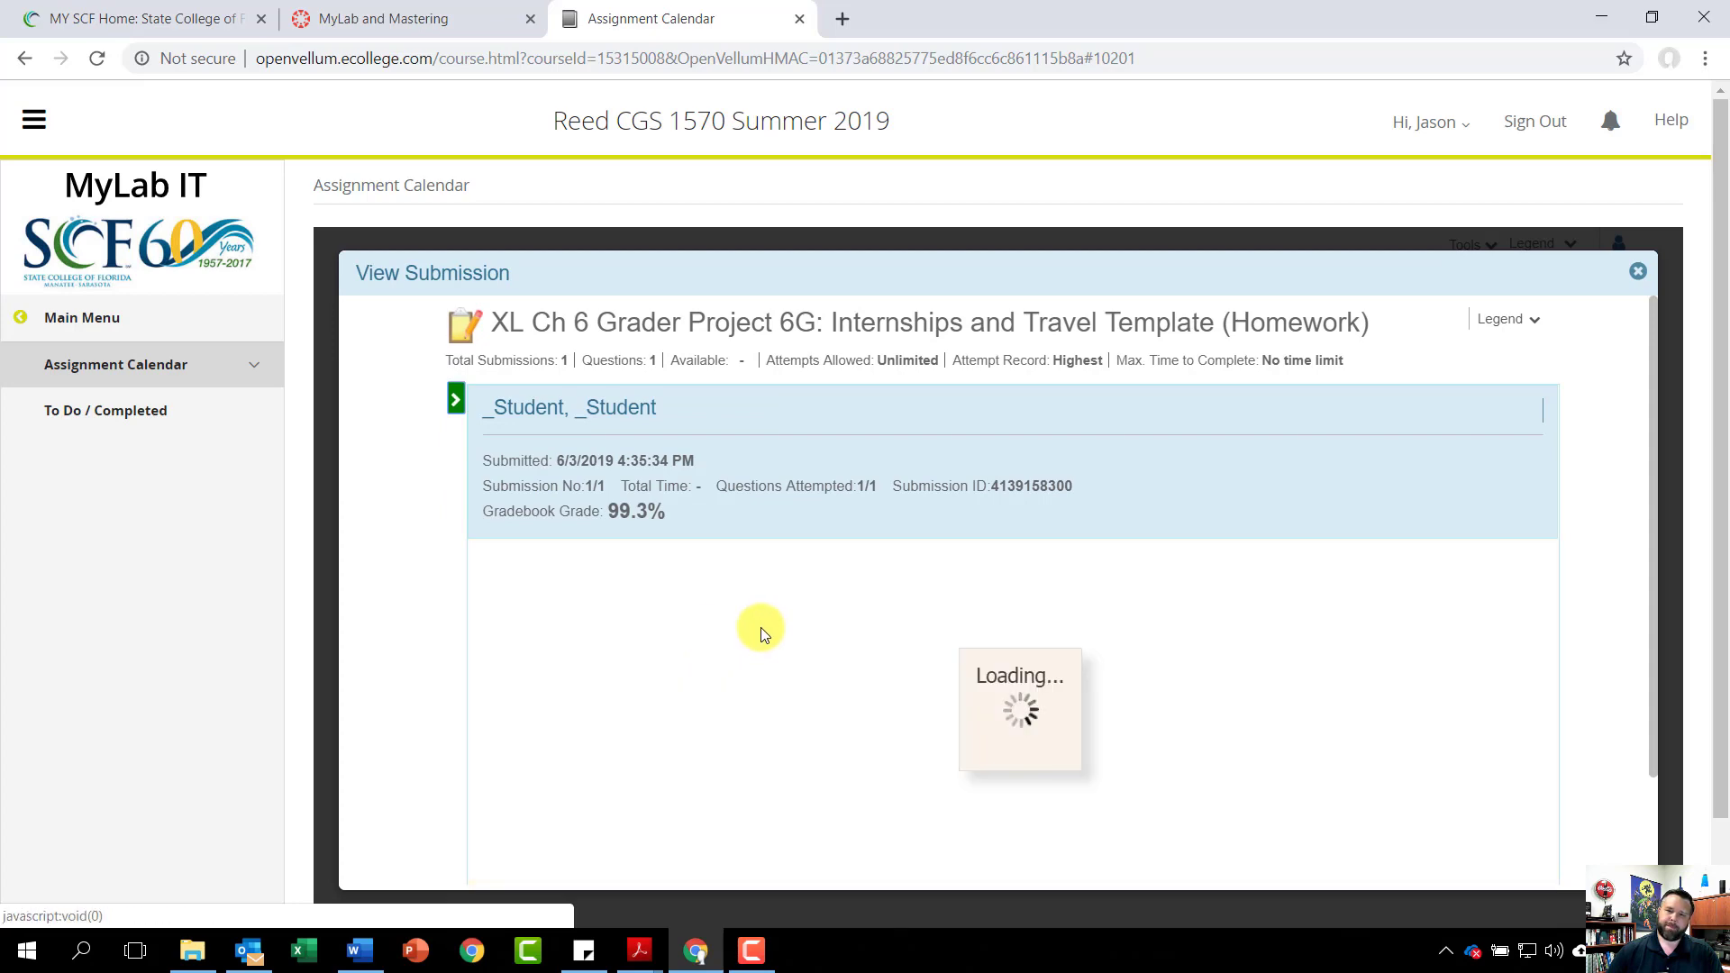
pyautogui.scroll(-3, 865, 734)
pyautogui.scroll(-5, 867, 739)
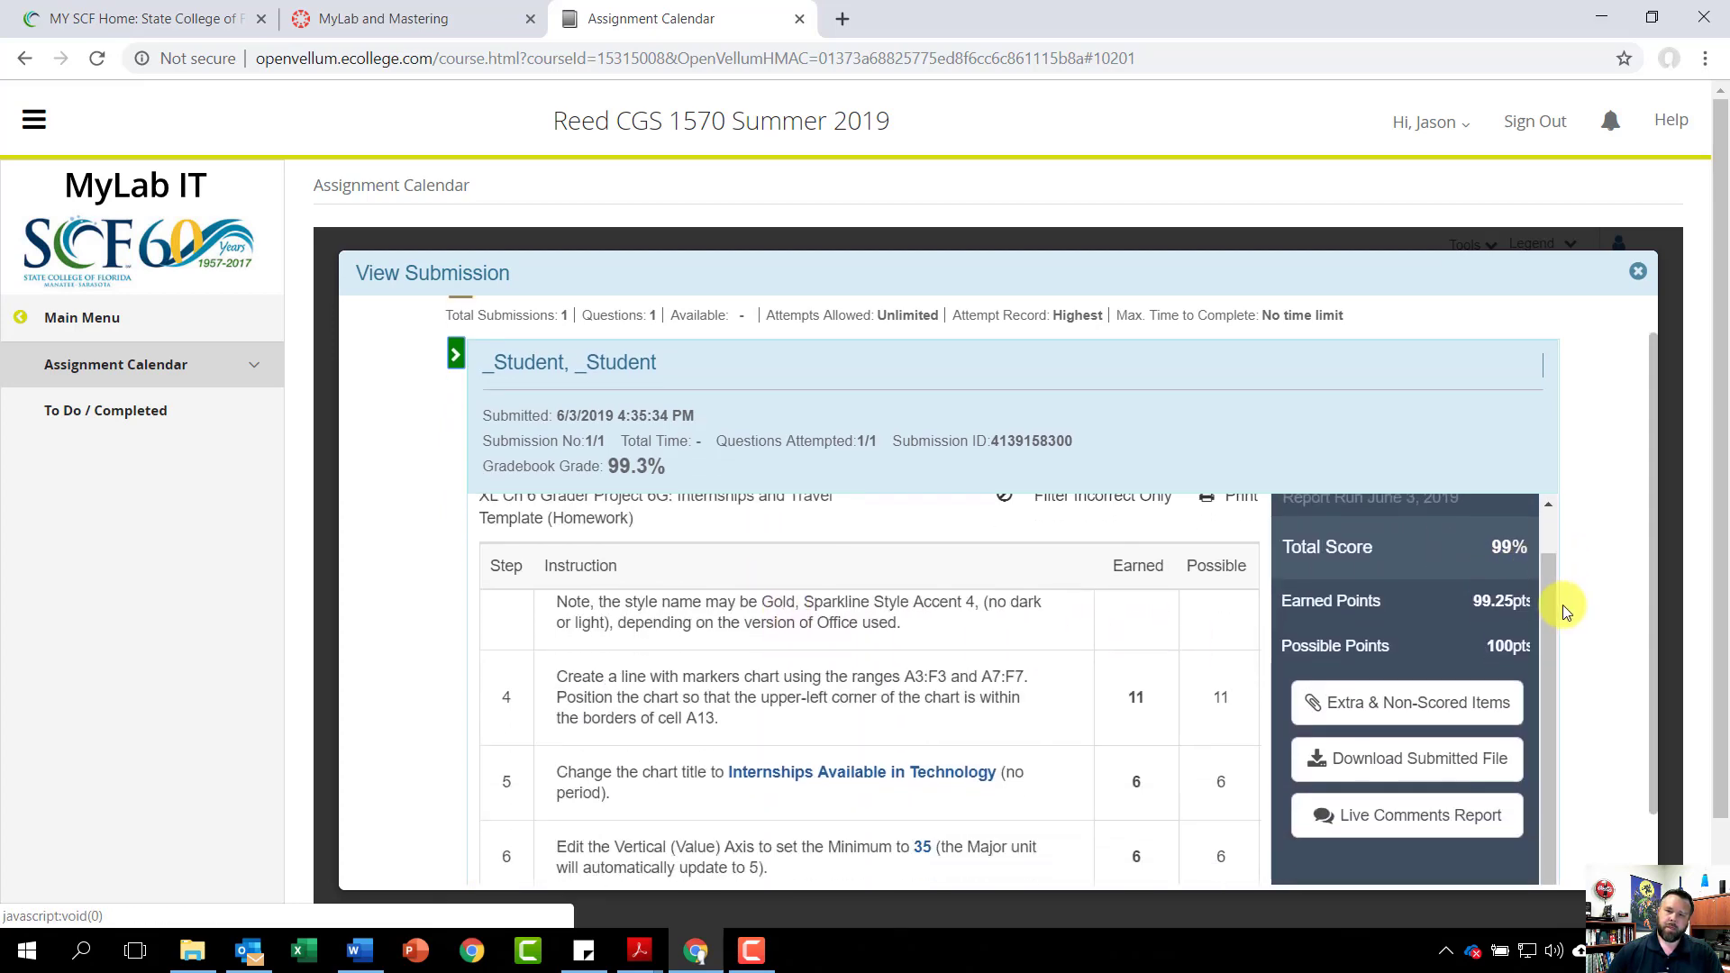
pyautogui.scroll(-6, 982, 621)
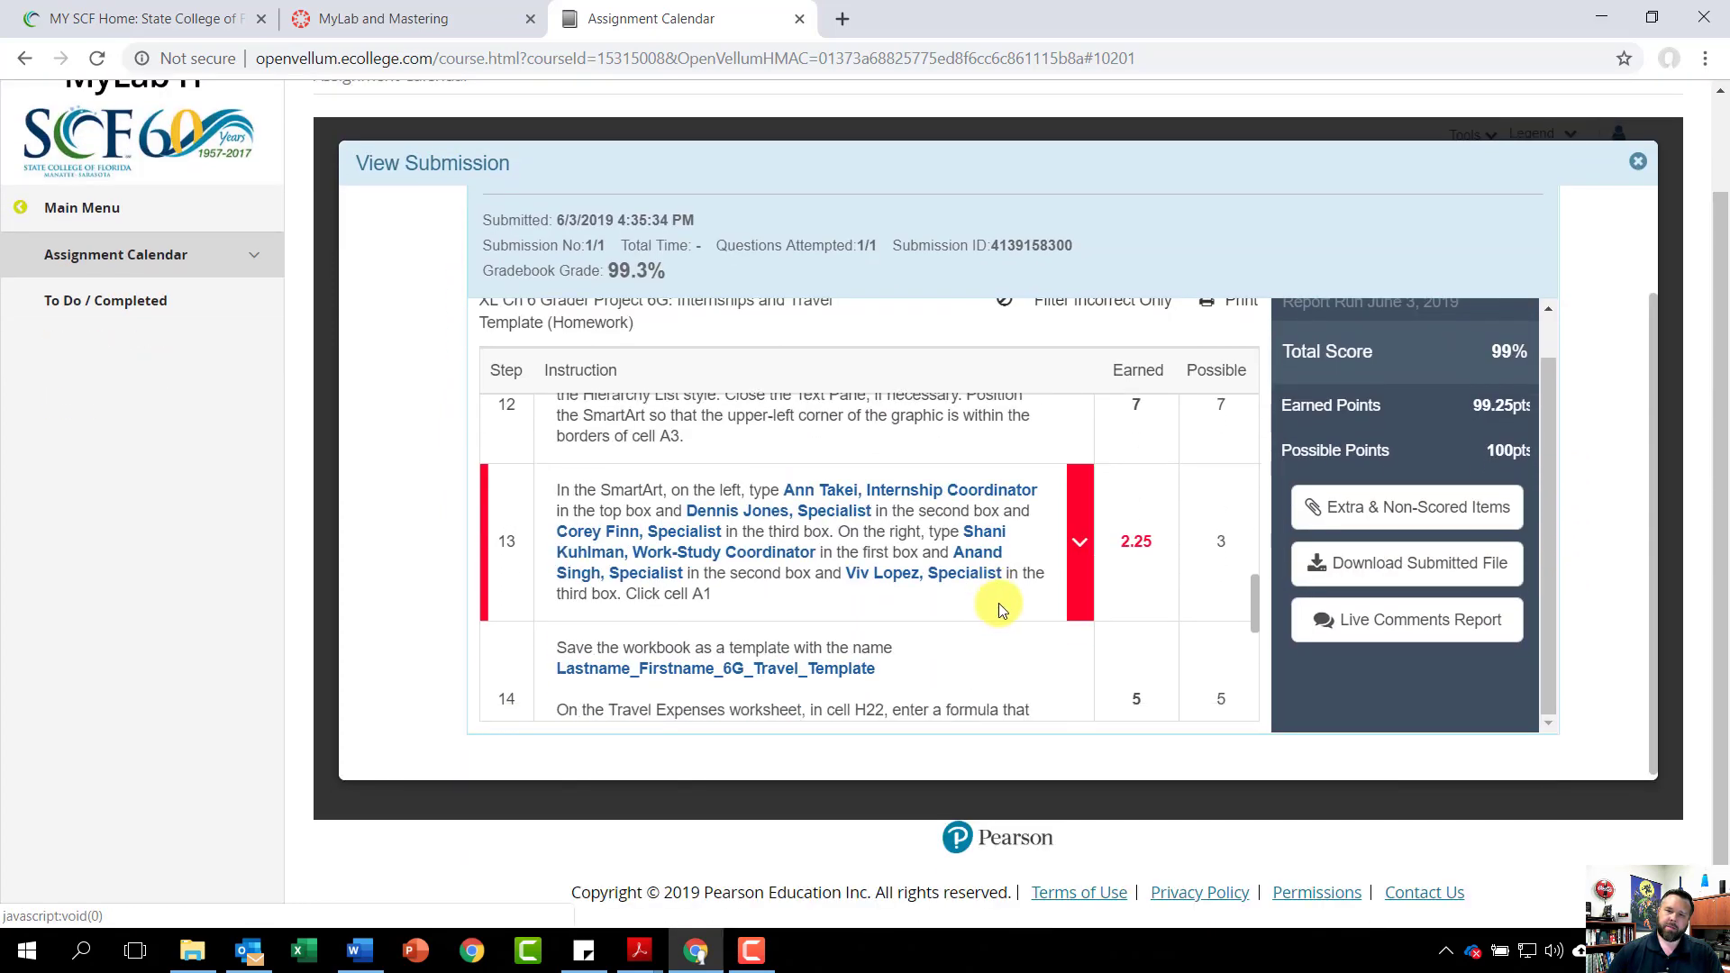
pyautogui.click(1081, 541)
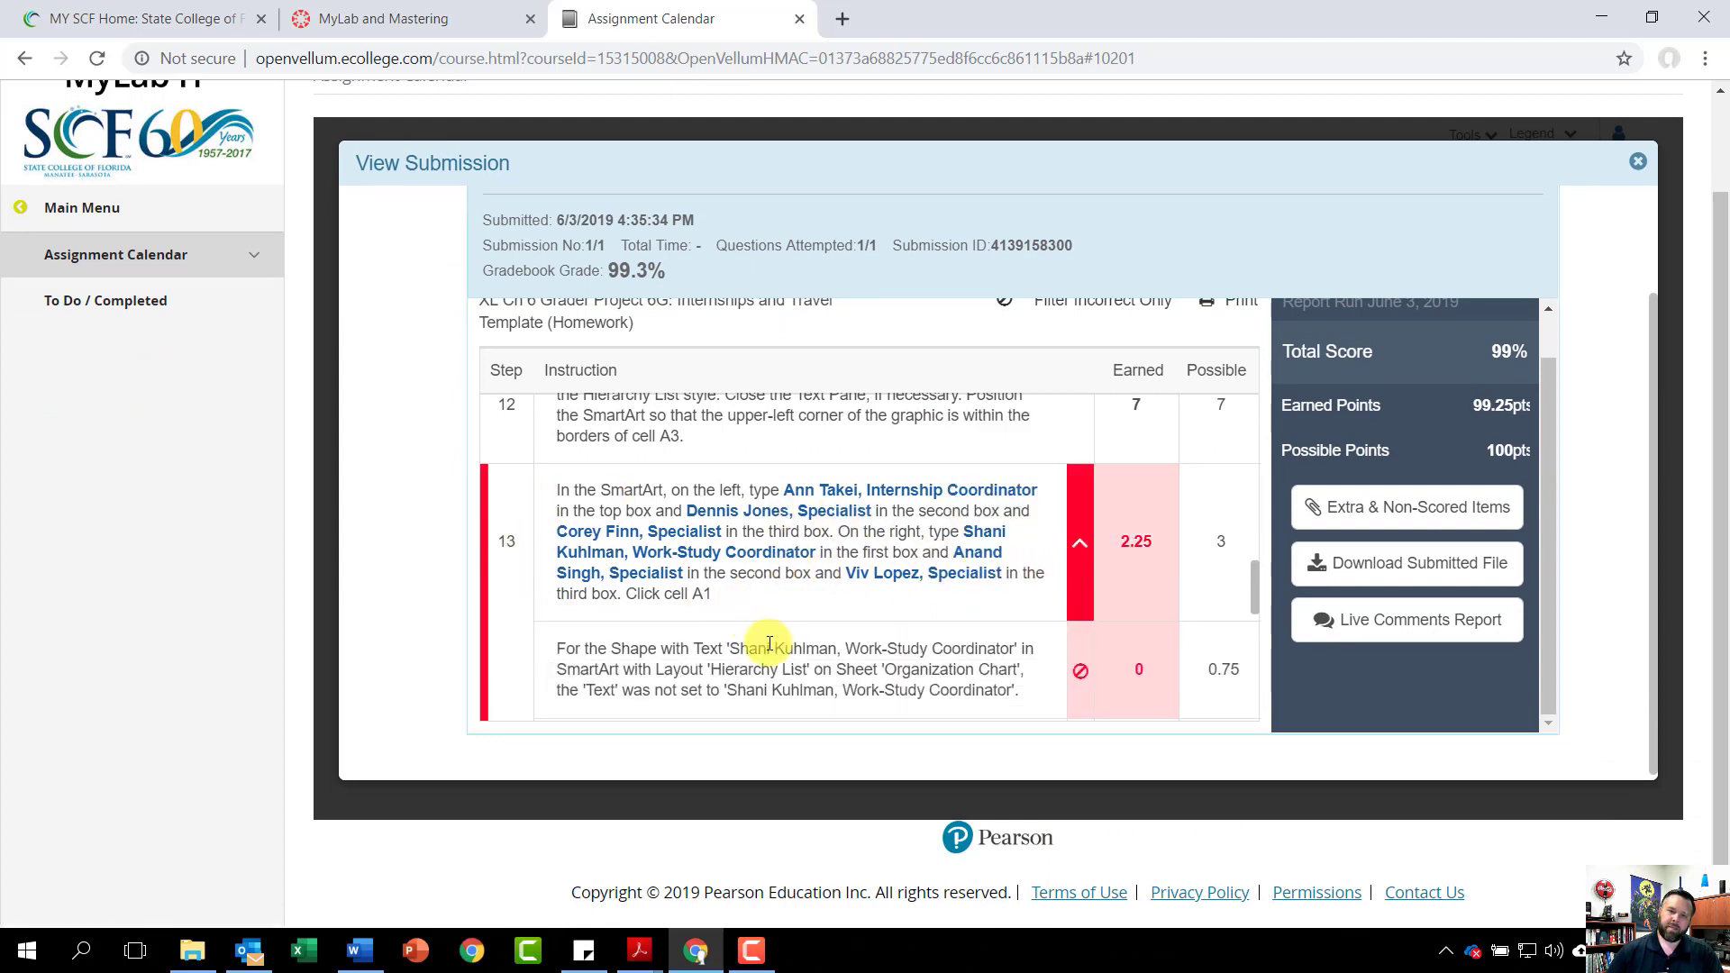